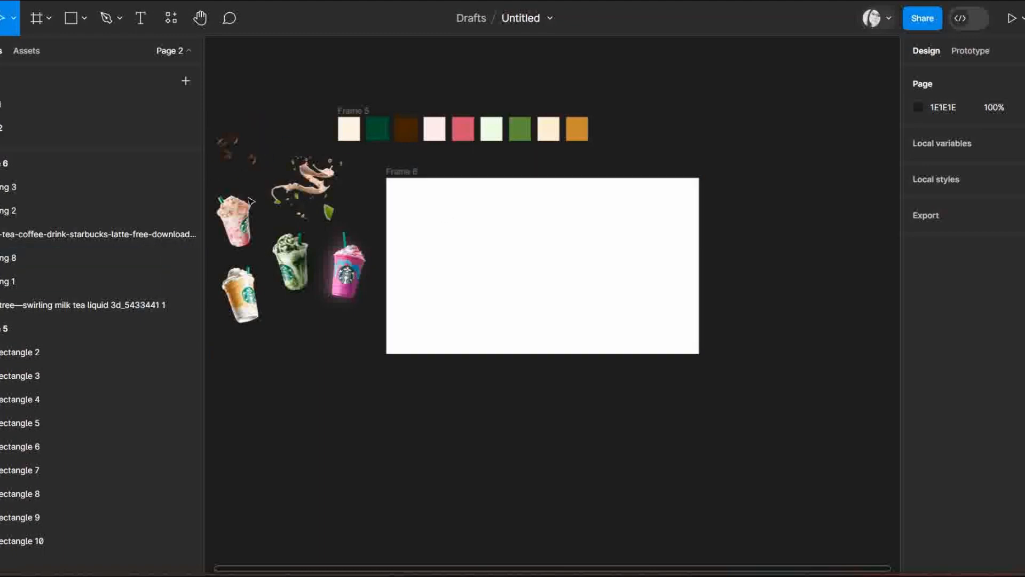
# Step: Fill Frame 6 with the cream colour FFF4E1 sampled from the first palette swatch
pyautogui.click(408, 173)
pyautogui.click(919, 398)
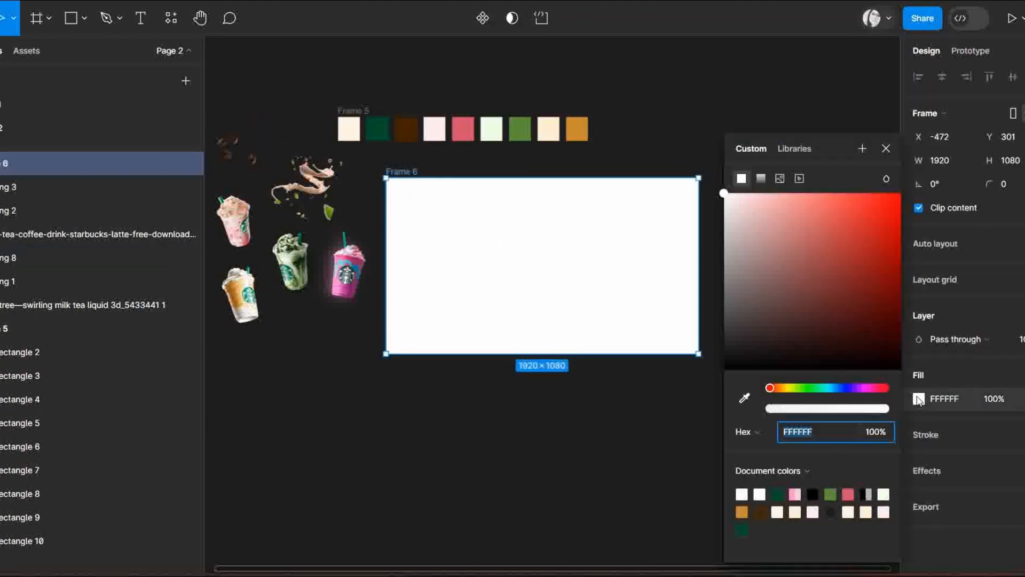
pyautogui.click(745, 401)
pyautogui.click(348, 128)
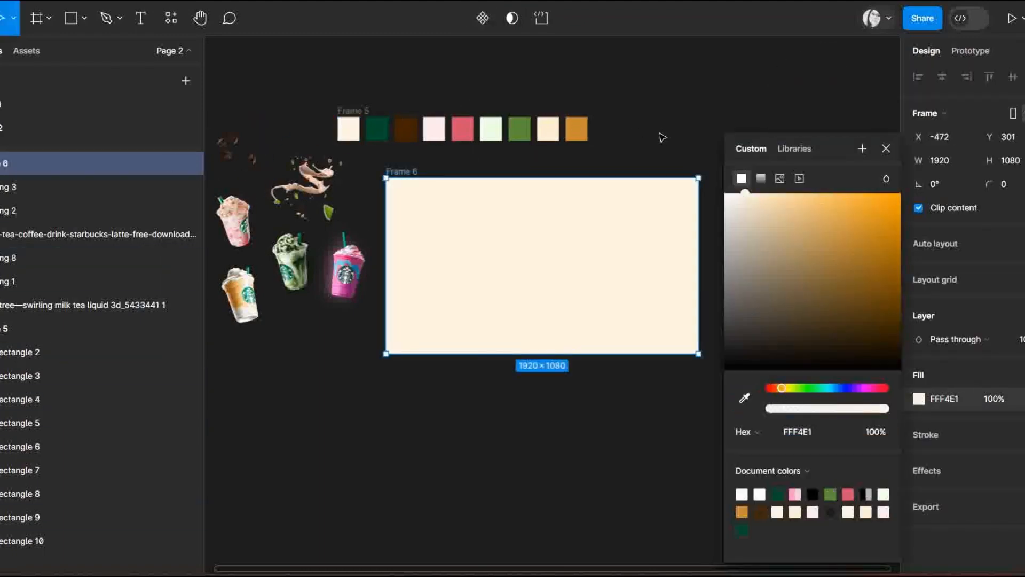
pyautogui.click(664, 137)
# Step: Draw a rectangle about 928 × 1080 covering the right-hand half of Frame 6
pyautogui.scroll(5, 521, 264)
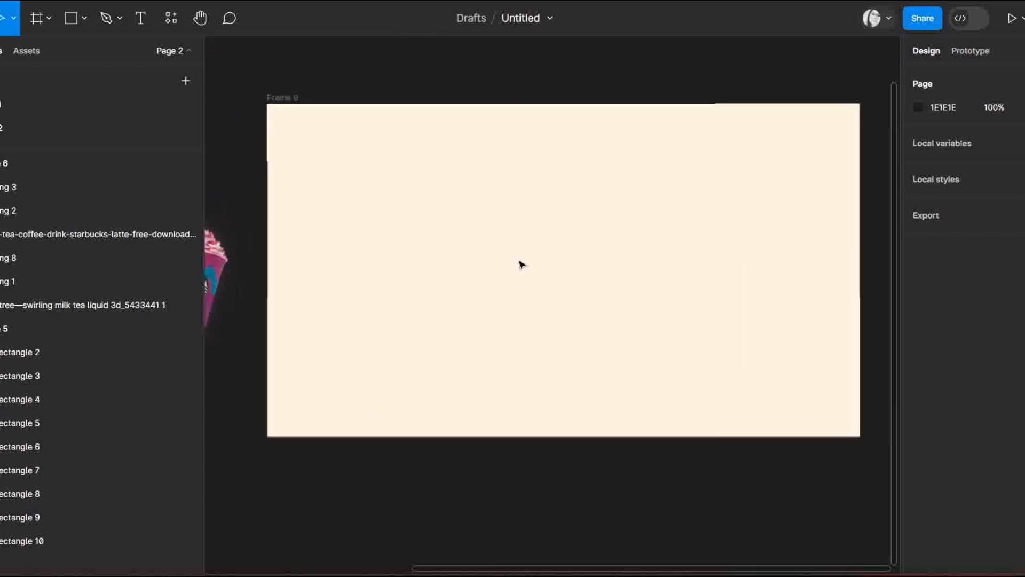
pyautogui.click(84, 20)
pyautogui.click(76, 54)
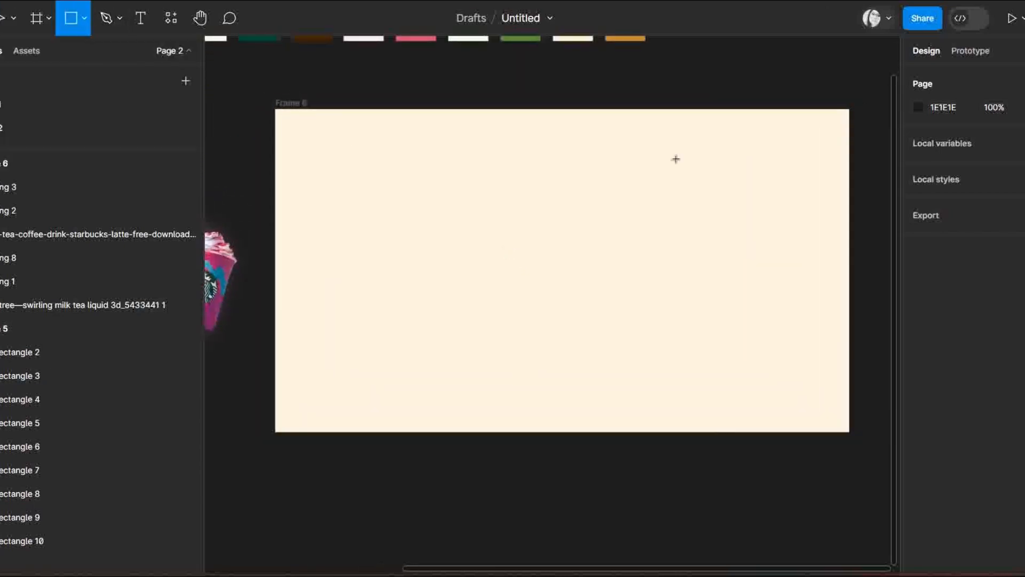
pyautogui.moveTo(571, 113); pyautogui.dragTo(851, 434)
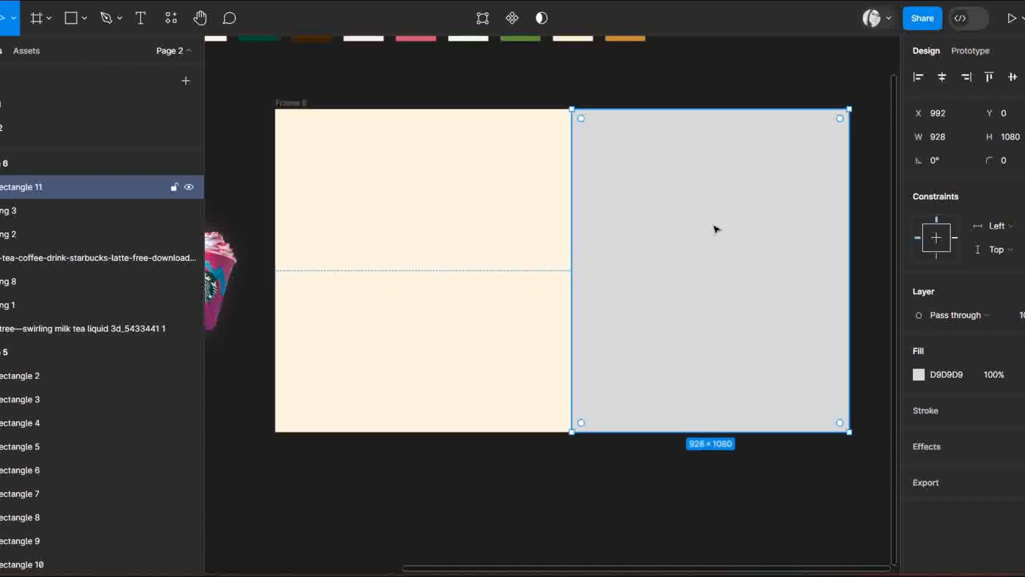
# Step: Fill the new rectangle with the dark green 004E2D sampled from the palette swatch
pyautogui.scroll(2, 881, 260)
pyautogui.click(918, 374)
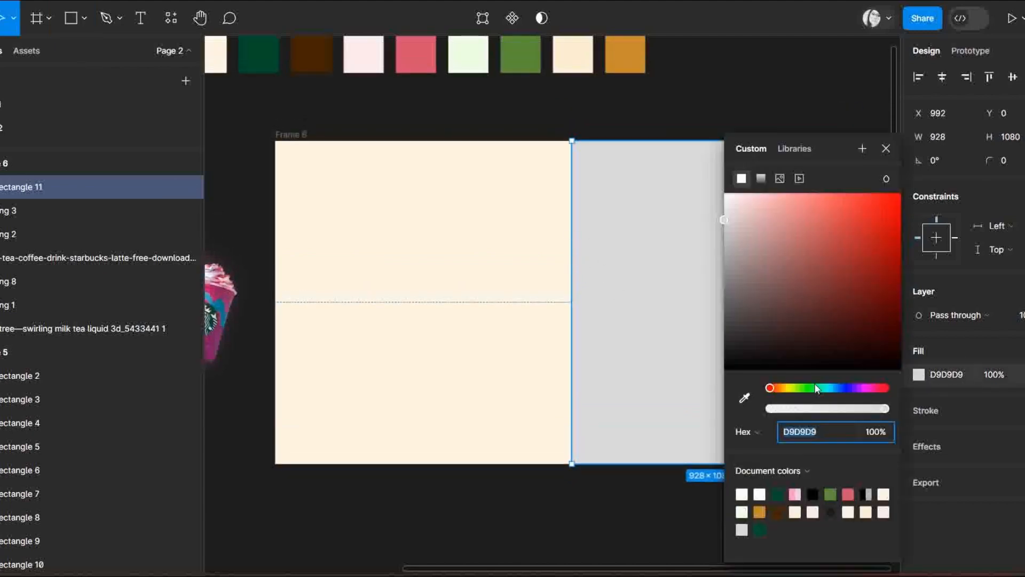
pyautogui.click(259, 54)
pyautogui.click(563, 244)
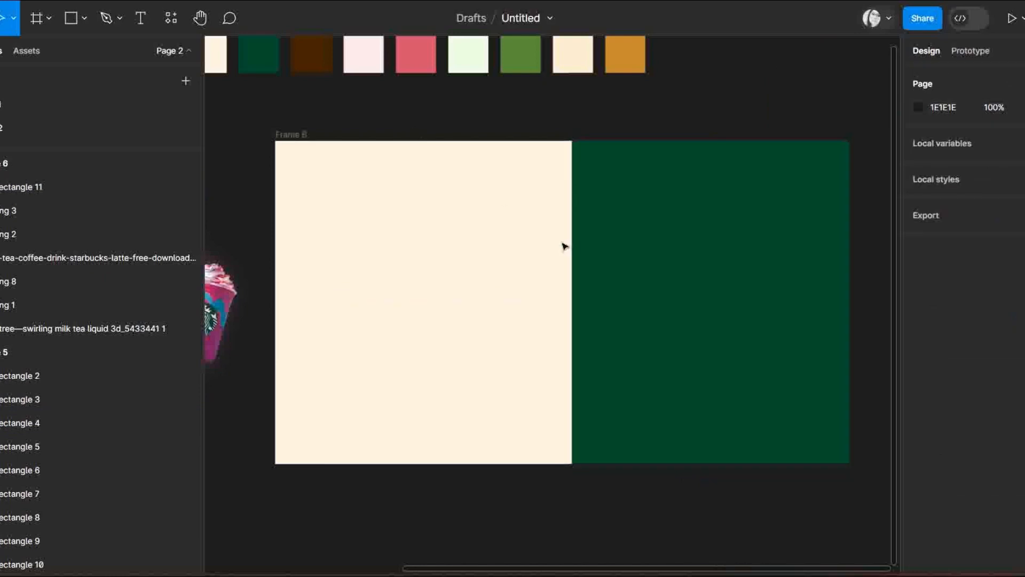
# Step: Narrow the green rectangle from its inner edge to about 871 wide
pyautogui.click(568, 242)
pyautogui.moveTo(567, 243); pyautogui.dragTo(586, 257)
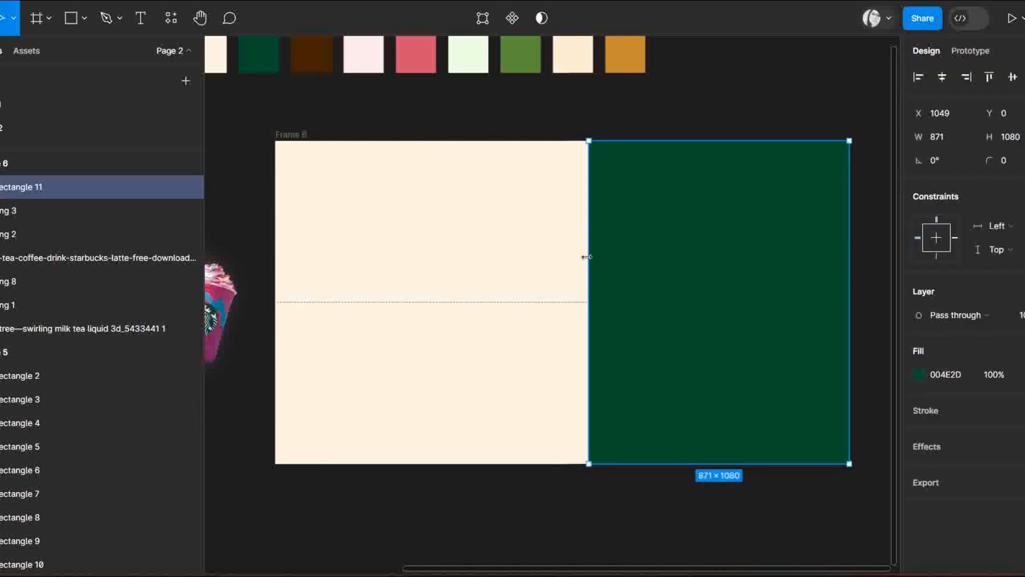
pyautogui.click(666, 111)
# Step: Copy the pink Starbucks drink image into Frame 6
pyautogui.moveTo(578, 569); pyautogui.dragTo(449, 556)
pyautogui.click(375, 334)
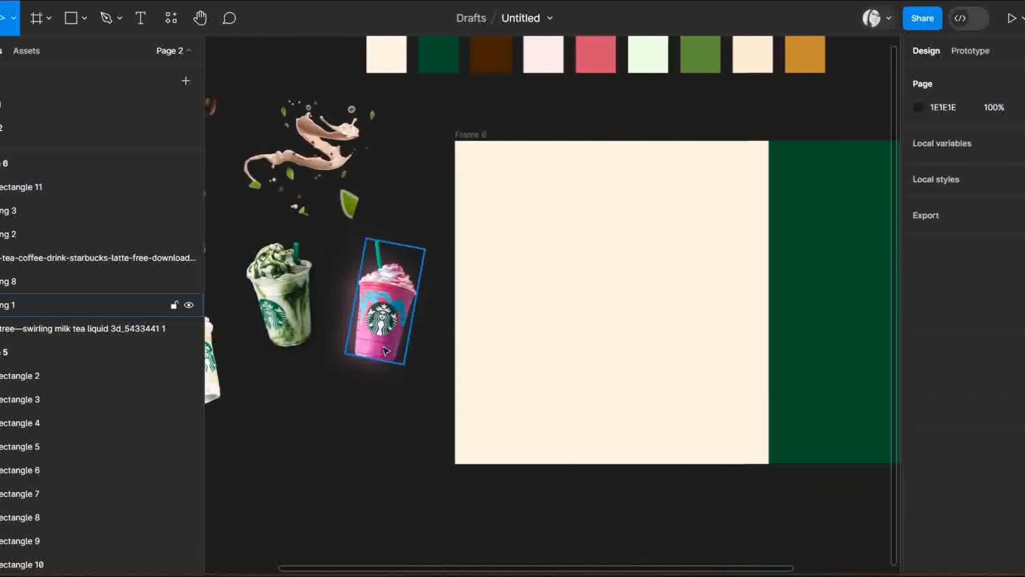
pyautogui.click(465, 135)
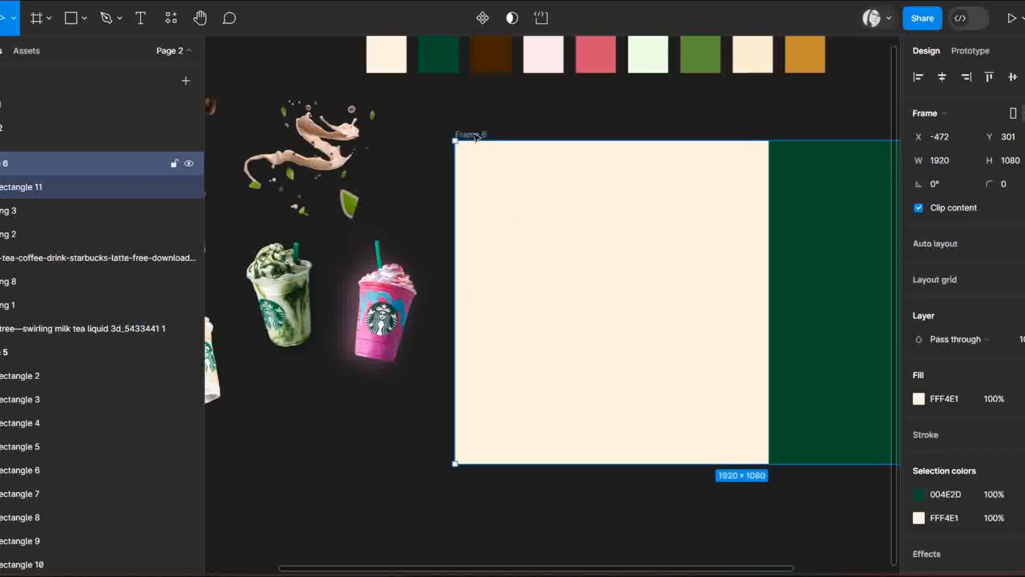
pyautogui.hotkey('ctrl', 'v')
# Step: Enlarge the pasted pink drink to about 592 × 1164 and place it across the boundary between the cream and green areas
pyautogui.moveTo(592, 572); pyautogui.dragTo(739, 570)
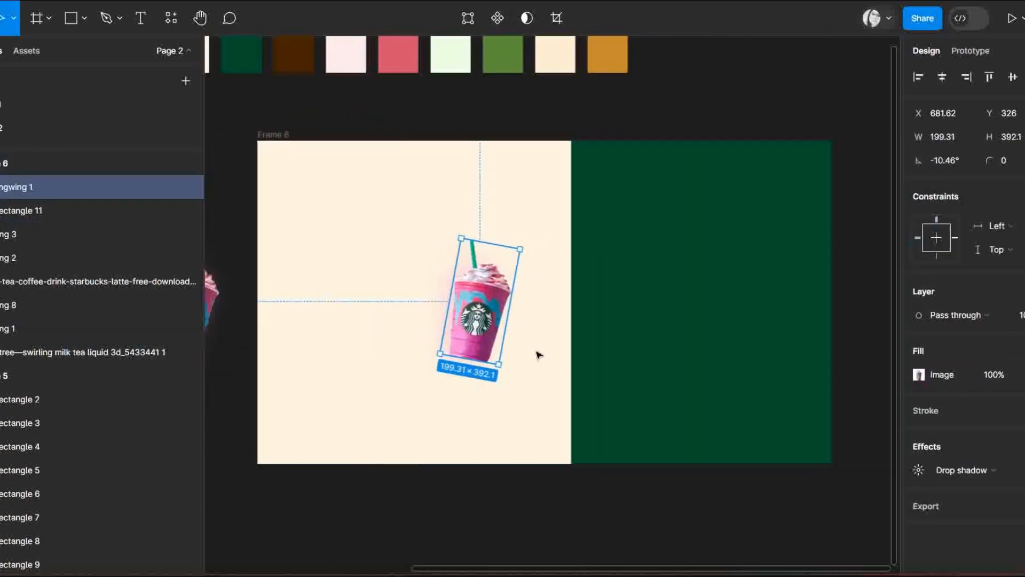
pyautogui.moveTo(494, 360); pyautogui.dragTo(599, 472)
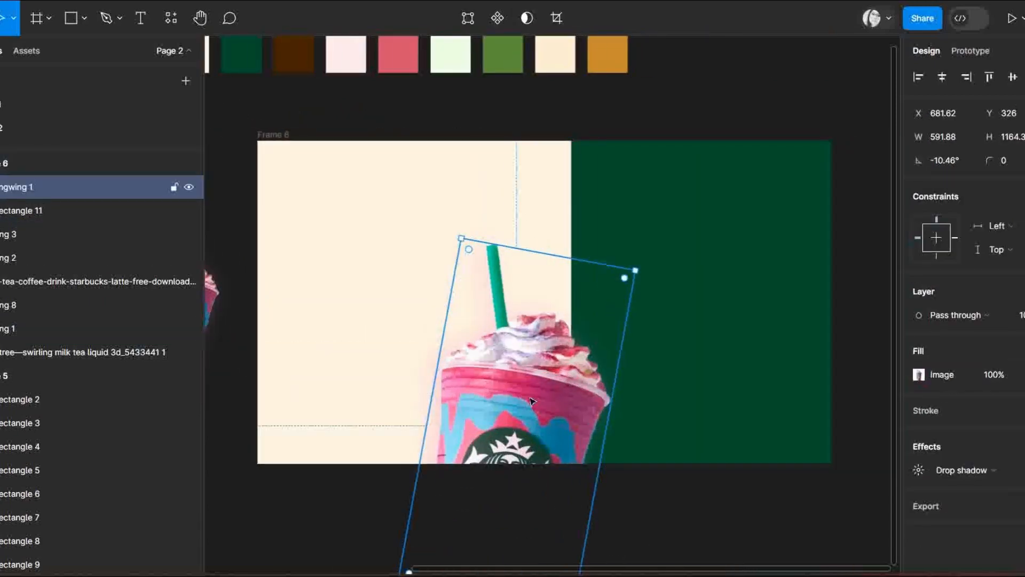
pyautogui.moveTo(532, 402); pyautogui.dragTo(583, 265)
pyautogui.click(739, 513)
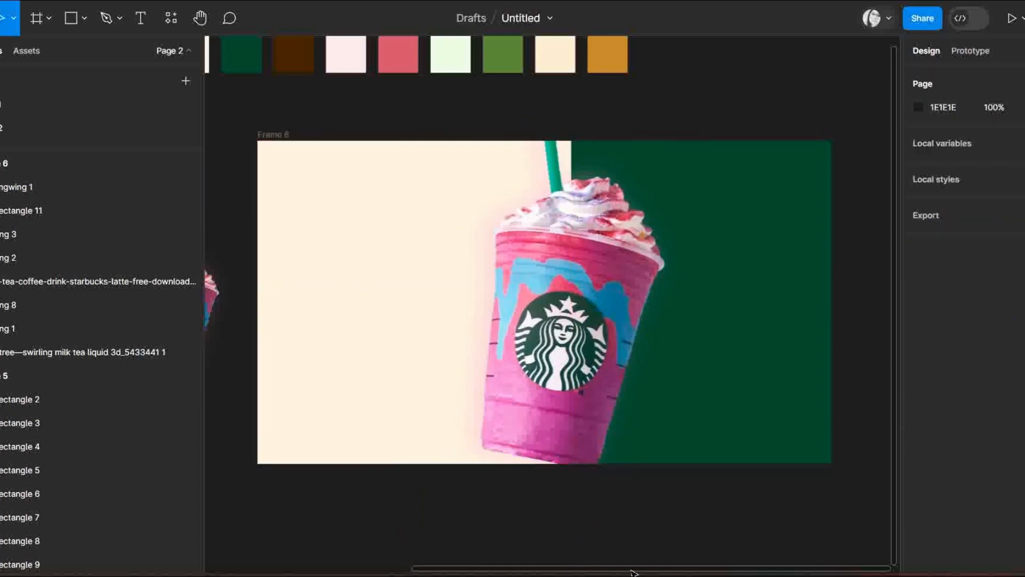
# Step: Copy the swirling milk tea liquid image into Frame 6
pyautogui.moveTo(633, 571); pyautogui.dragTo(411, 566)
pyautogui.click(417, 178)
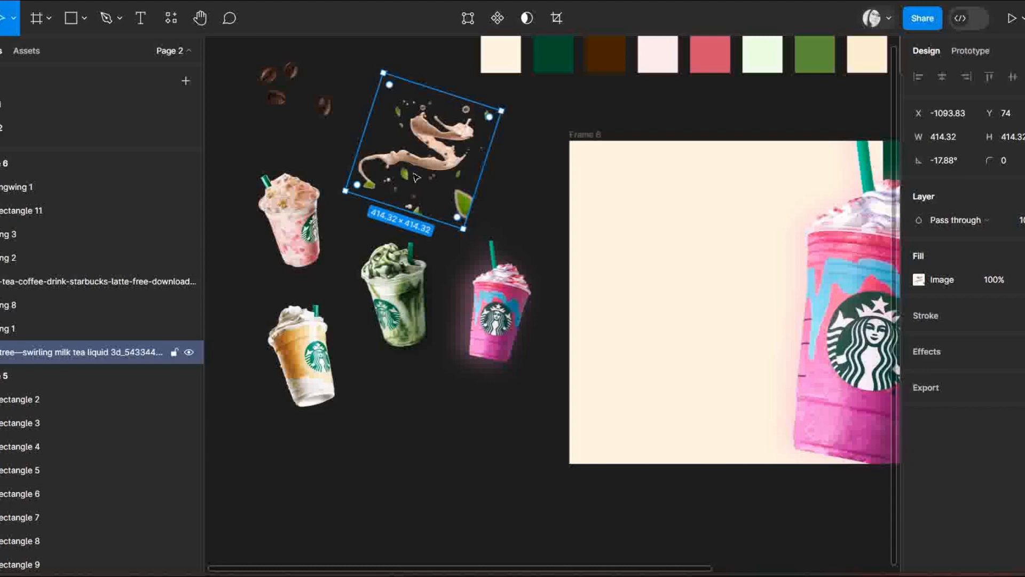
pyautogui.click(583, 136)
pyautogui.hotkey('ctrl', 'v')
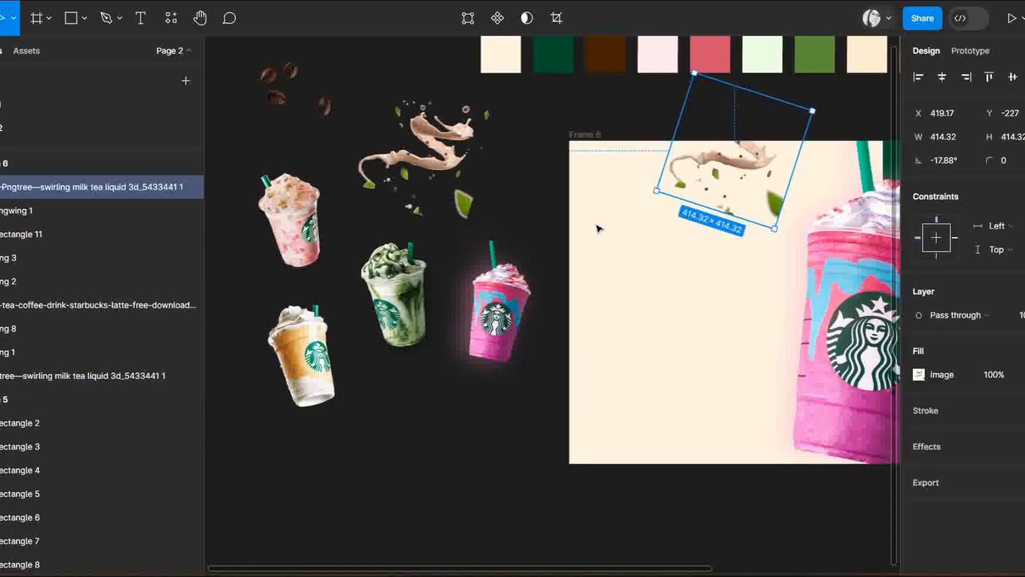
# Step: Enlarge the pasted milk tea swirl to about 848 × 848 and send it behind the pink drink
pyautogui.scroll(2, 849, 390)
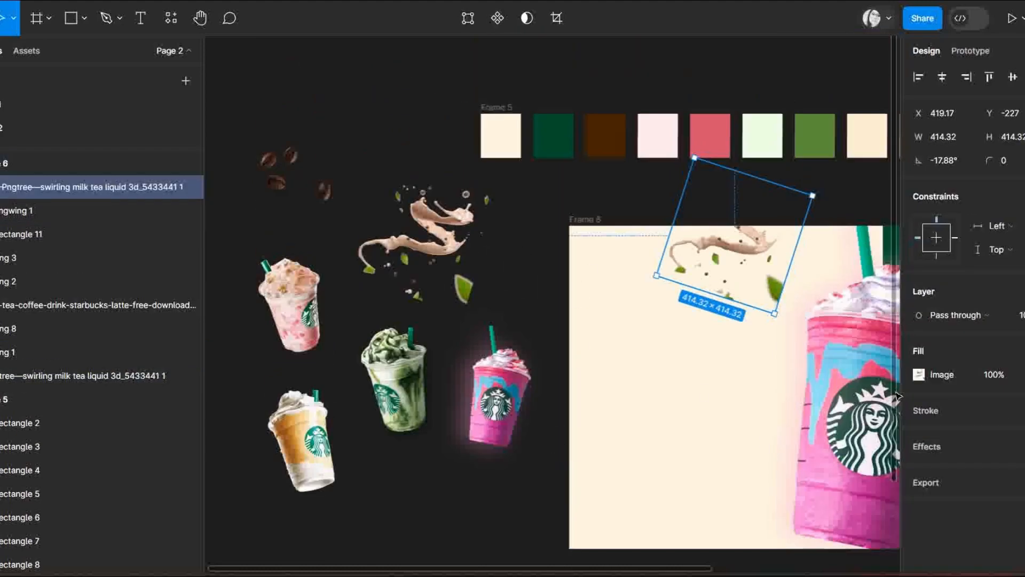
pyautogui.scroll(-1, 849, 395)
pyautogui.moveTo(852, 409); pyautogui.dragTo(900, 425)
pyautogui.moveTo(625, 568); pyautogui.dragTo(829, 569)
pyautogui.hotkey('ctrl', 'z')
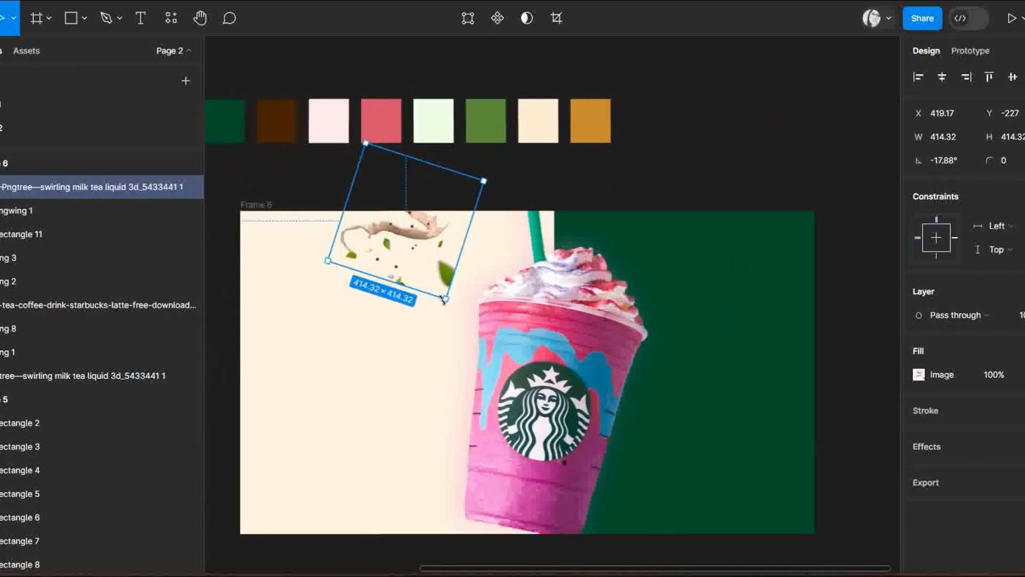
pyautogui.moveTo(455, 267); pyautogui.dragTo(545, 398)
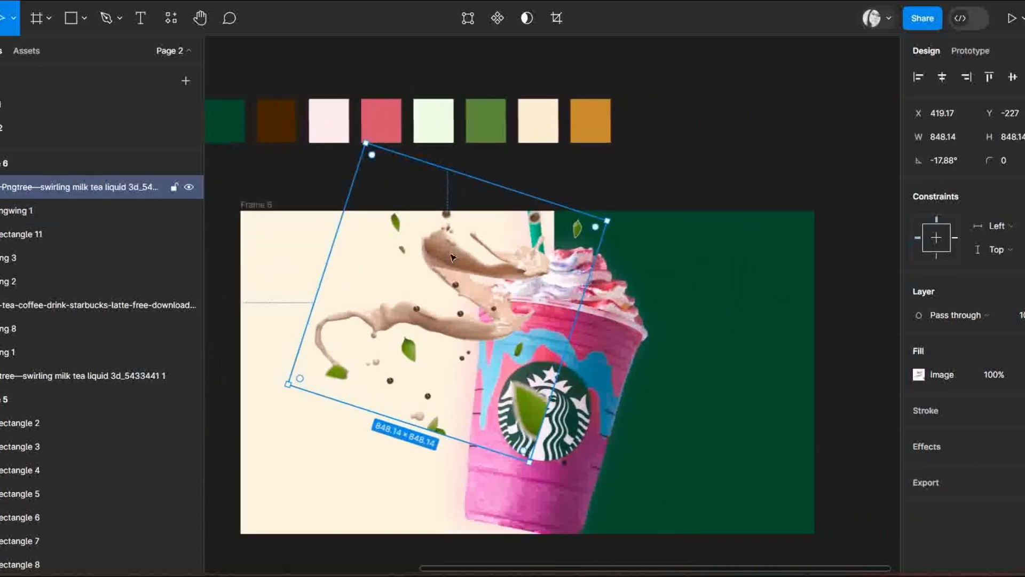
pyautogui.rightClick(449, 254)
pyautogui.click(502, 272)
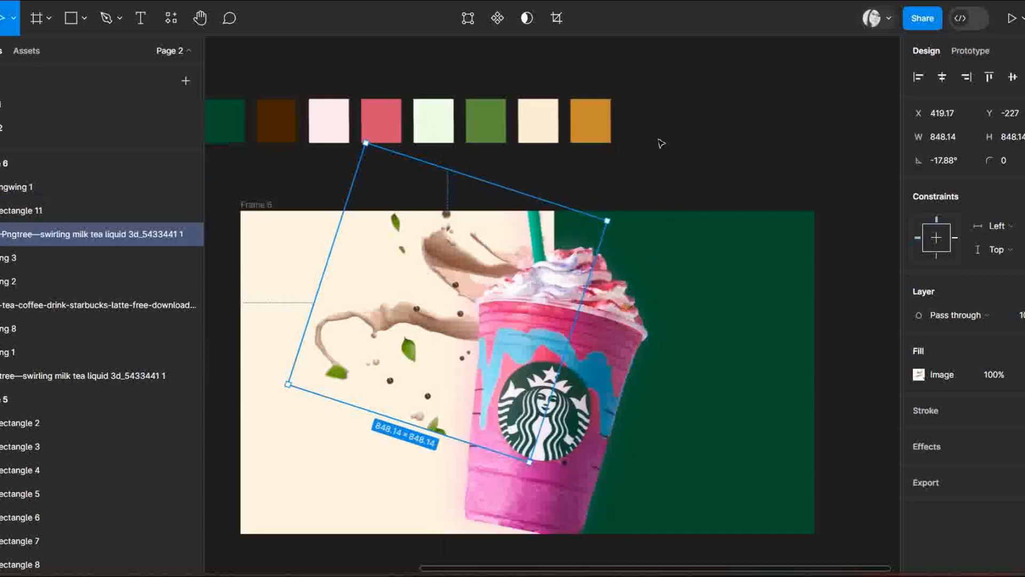
# Step: Nudge the milk tea swirl up behind the drink to X 419.17, Y -297
pyautogui.hotkey('shift', 'Right')
pyautogui.hotkey('shift', 'Right')
pyautogui.hotkey('shift', 'Right')
pyautogui.hotkey('shift', 'Right')
pyautogui.hotkey('shift', 'Right')
pyautogui.hotkey('shift', 'Right')
pyautogui.hotkey('shift', 'Right')
pyautogui.hotkey('shift', 'Right')
pyautogui.hotkey('shift', 'Right')
pyautogui.hotkey('shift', 'Right')
pyautogui.hotkey('shift', 'Right')
pyautogui.hotkey('shift', 'Right')
pyautogui.hotkey('shift', 'Right')
pyautogui.hotkey('shift', 'Right')
pyautogui.hotkey('shift', 'Right')
pyautogui.hotkey('shift', 'Right')
pyautogui.hotkey('shift', 'Right')
pyautogui.hotkey('shift', 'Right')
pyautogui.hotkey('shift', 'Up')
pyautogui.hotkey('shift', 'Up')
pyautogui.hotkey('shift', 'Up')
pyautogui.hotkey('shift', 'Up')
pyautogui.hotkey('shift', 'Up')
pyautogui.hotkey('shift', 'Up')
pyautogui.hotkey('shift', 'Up')
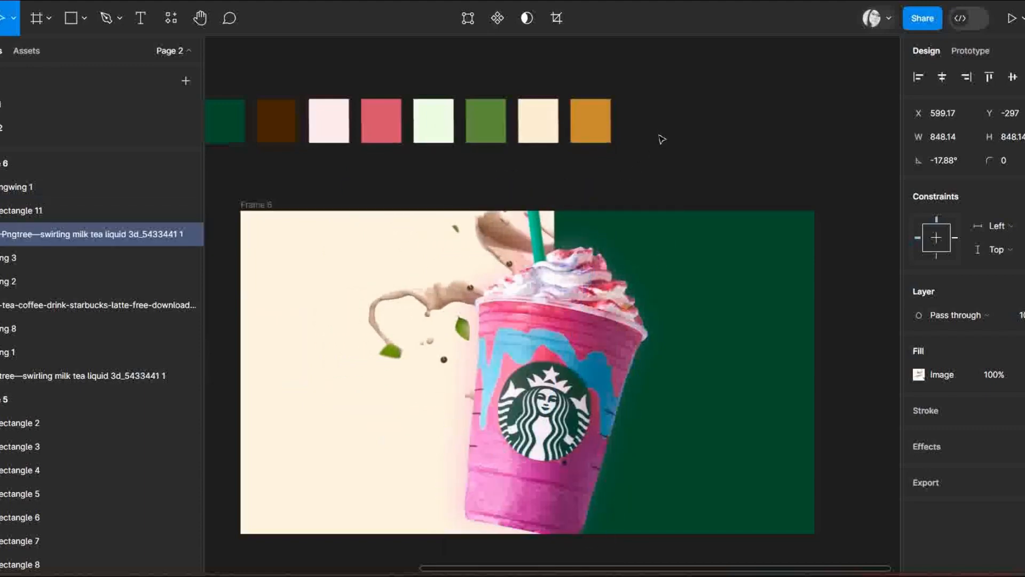
pyautogui.hotkey('shift', 'Left')
pyautogui.hotkey('shift', 'Left')
pyautogui.hotkey('shift', 'Left')
pyautogui.hotkey('shift', 'Left')
pyautogui.hotkey('shift', 'Left')
pyautogui.hotkey('shift', 'Left')
pyautogui.hotkey('shift', 'Left')
pyautogui.hotkey('shift', 'Left')
pyautogui.hotkey('shift', 'Left')
pyautogui.hotkey('shift', 'Left')
pyautogui.hotkey('shift', 'Left')
pyautogui.hotkey('shift', 'Left')
pyautogui.hotkey('shift', 'Left')
pyautogui.hotkey('shift', 'Left')
pyautogui.hotkey('shift', 'Left')
pyautogui.hotkey('shift', 'Left')
pyautogui.hotkey('shift', 'Left')
pyautogui.hotkey('shift', 'Left')
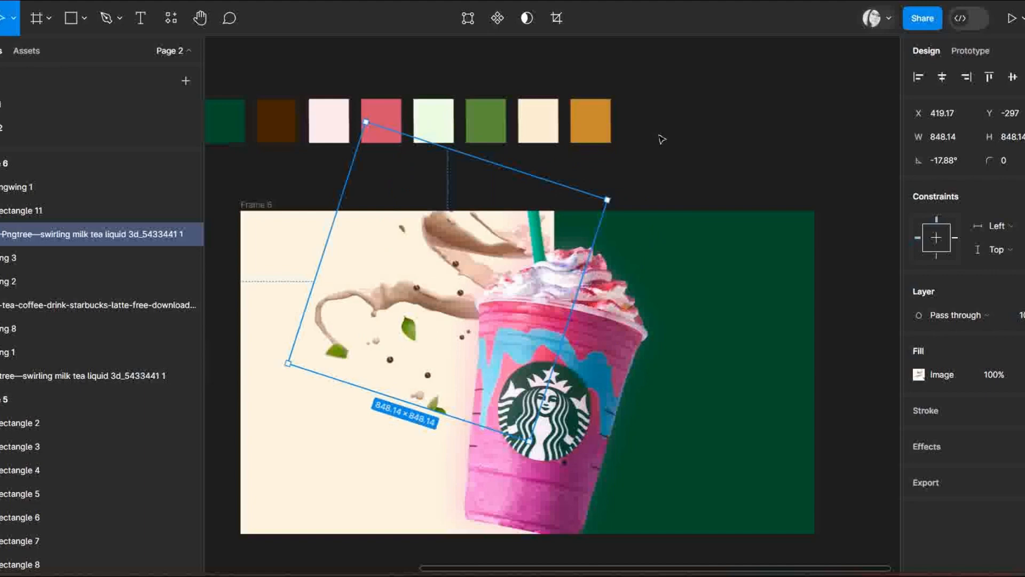
pyautogui.hotkey('shift', 'a')
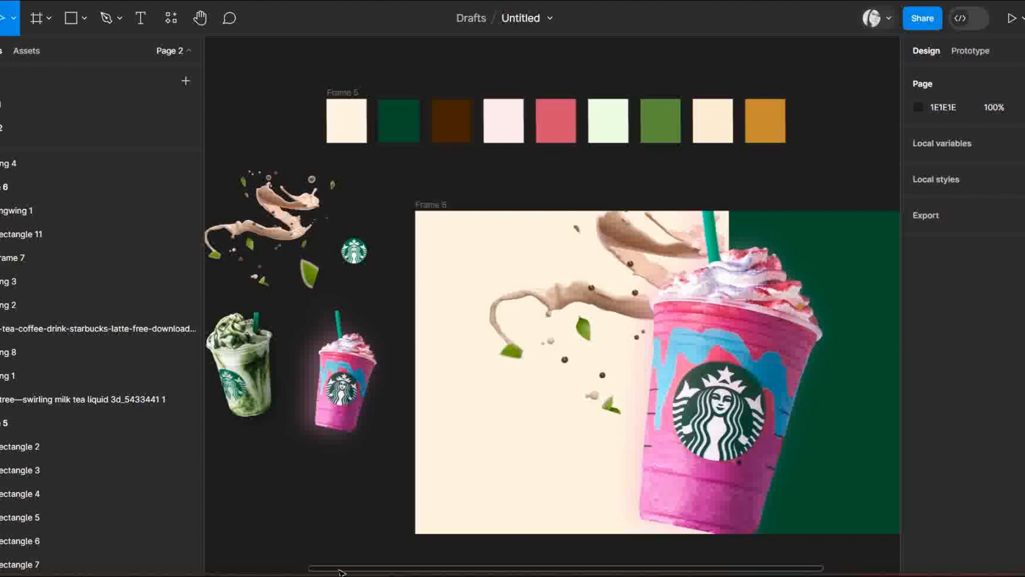
pyautogui.moveTo(339, 568); pyautogui.dragTo(444, 568)
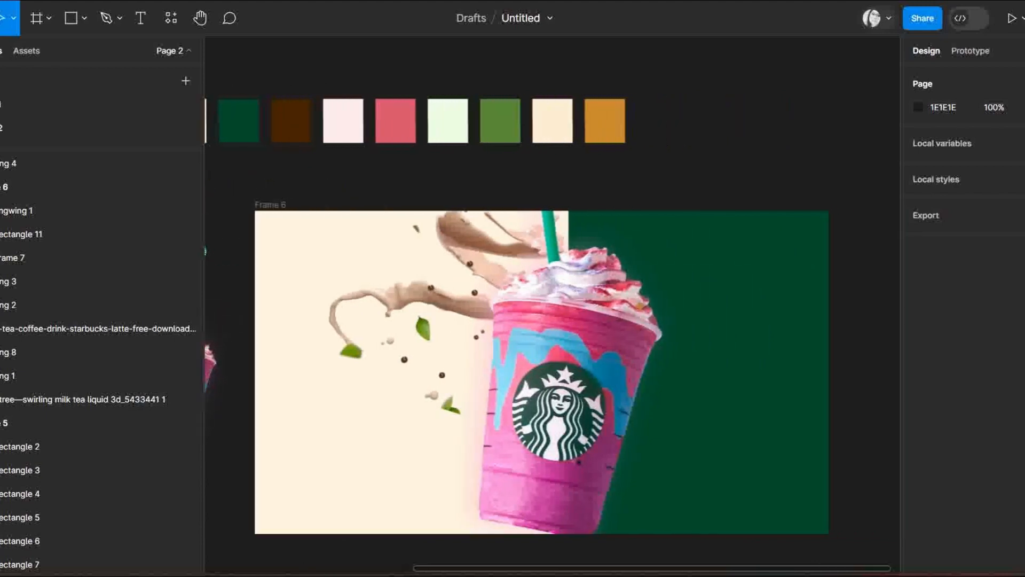
pyautogui.click(586, 428)
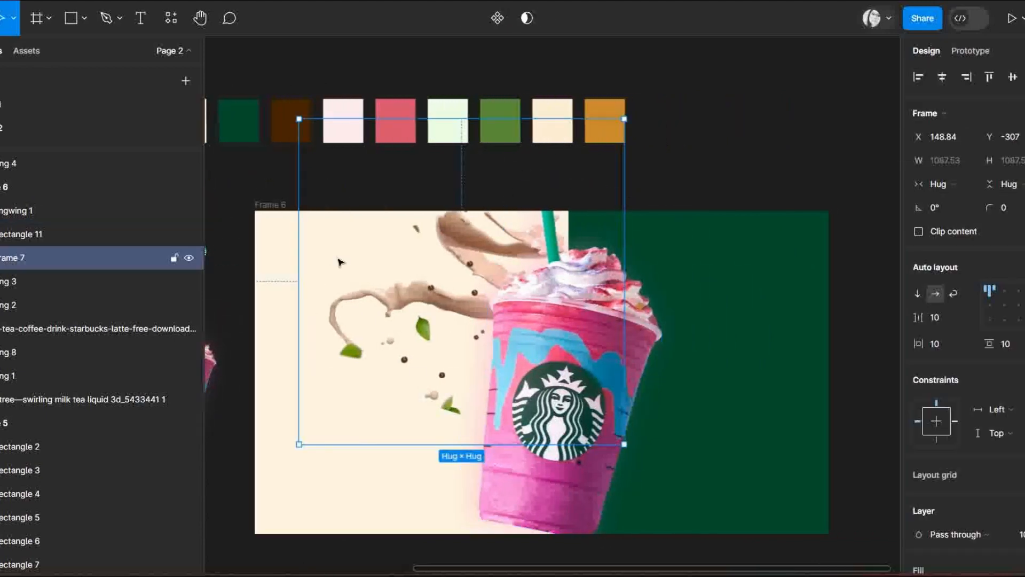
pyautogui.click(44, 283)
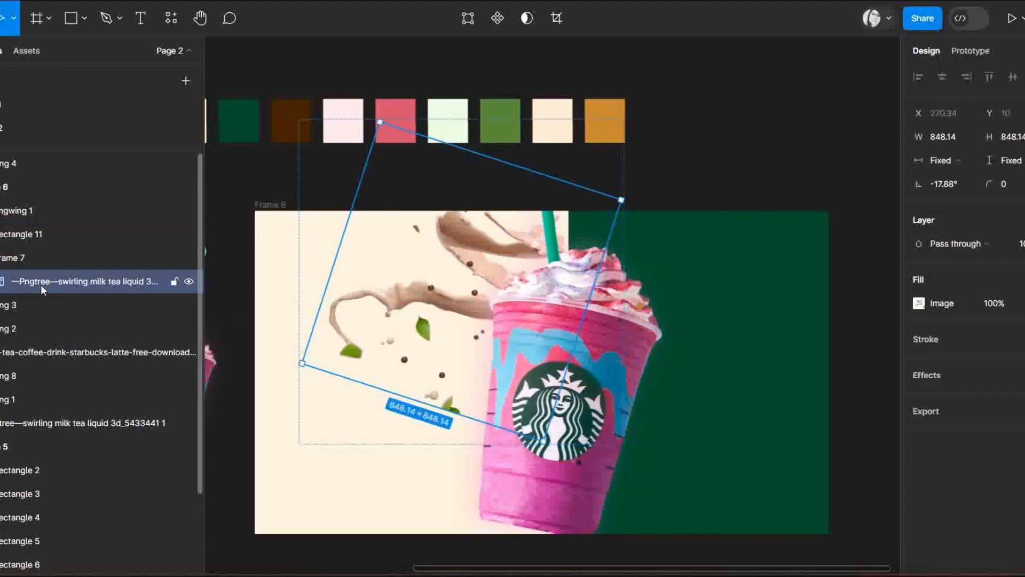
pyautogui.moveTo(18, 259); pyautogui.dragTo(14, 262)
pyautogui.click(27, 282)
pyautogui.press('Delete')
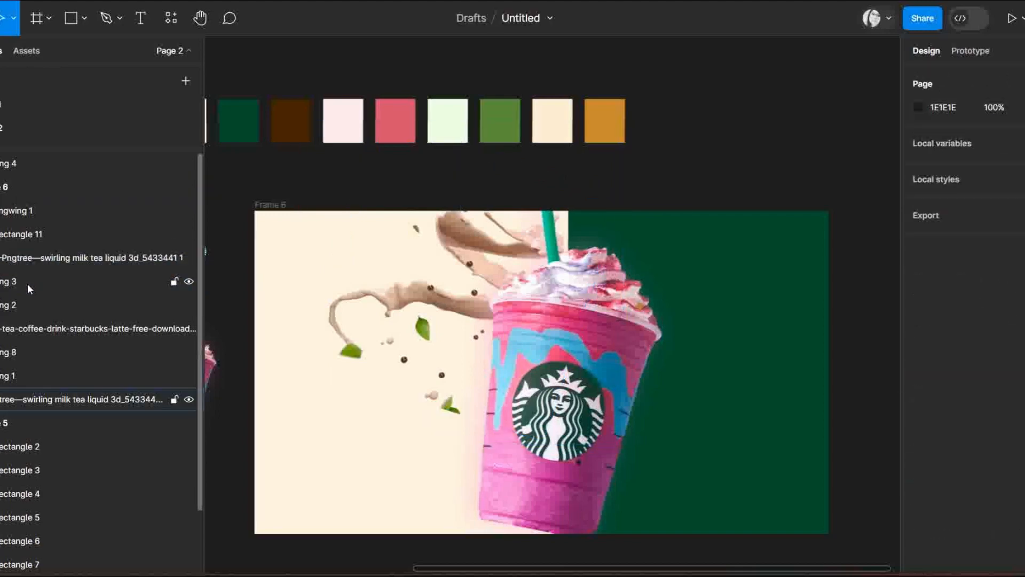
# Step: Enlarge the milk tea swirl behind the drink to about 1125 × 1125 and rotate it to about -8°
pyautogui.click(390, 283)
pyautogui.moveTo(554, 403); pyautogui.dragTo(609, 497)
pyautogui.moveTo(598, 548); pyautogui.dragTo(629, 554)
pyautogui.hotkey('shift', 'Up')
pyautogui.hotkey('shift', 'Up')
pyautogui.hotkey('shift', 'Up')
pyautogui.hotkey('shift', 'Up')
pyautogui.hotkey('shift', 'Up')
pyautogui.hotkey('shift', 'Up')
pyautogui.hotkey('shift', 'Up')
pyautogui.hotkey('shift', 'Up')
pyautogui.hotkey('shift', 'Up')
pyautogui.hotkey('shift', 'Up')
pyautogui.hotkey('shift', 'Up')
pyautogui.hotkey('shift', 'Up')
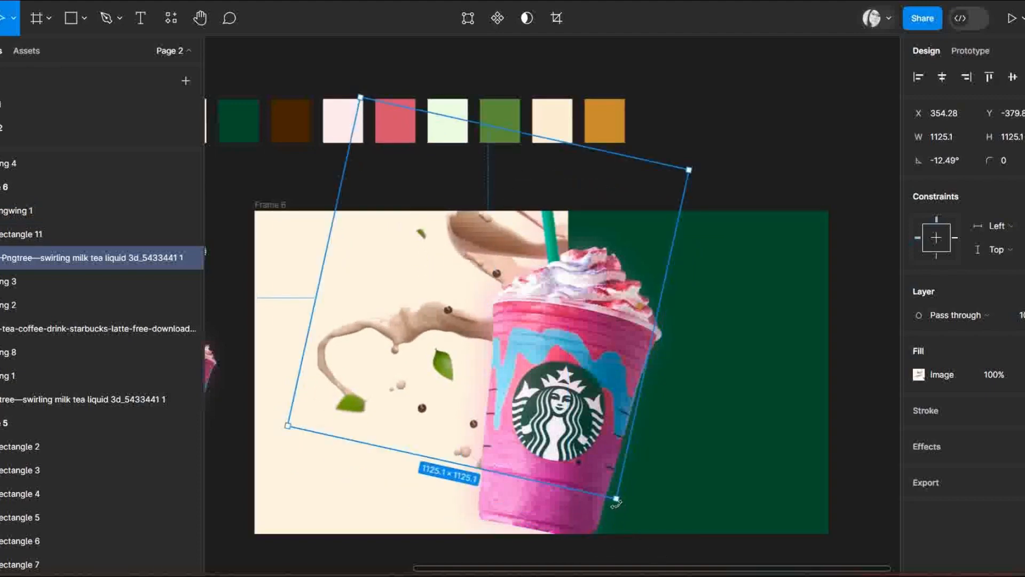
pyautogui.moveTo(619, 504); pyautogui.dragTo(649, 508)
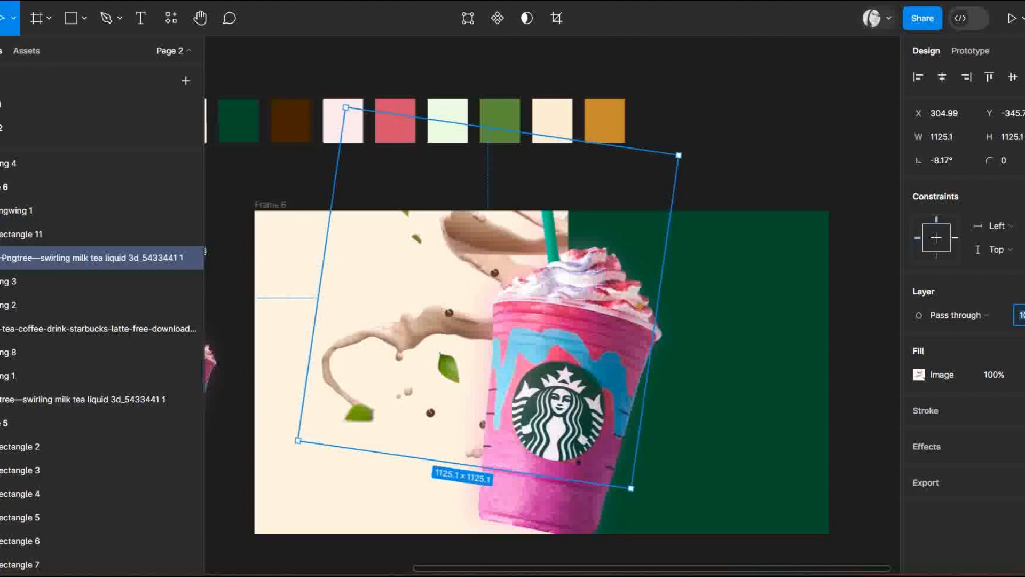
# Step: Set the milk tea swirl's layer opacity to 50%
pyautogui.press('Return')
pyautogui.press('5')
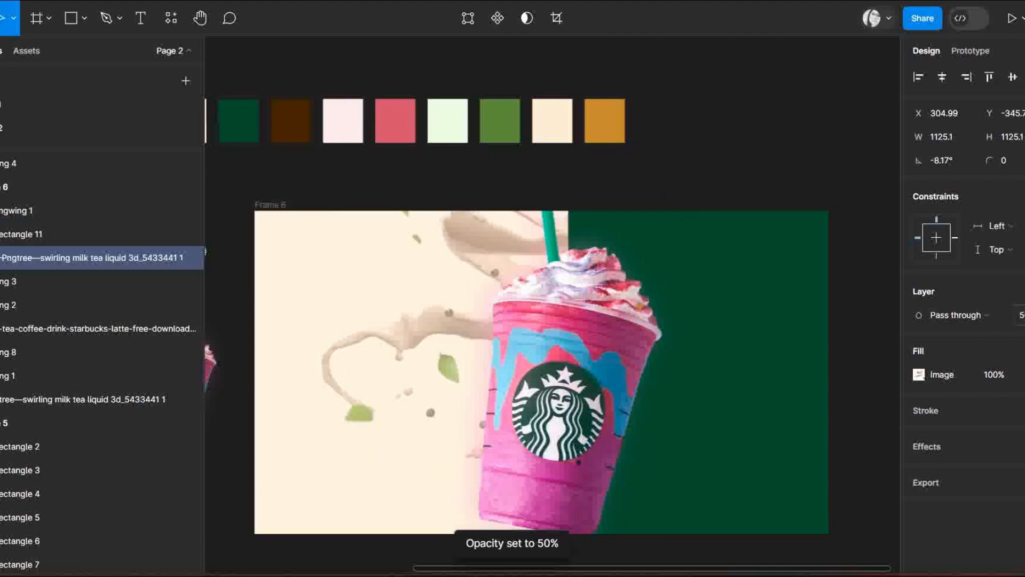
pyautogui.click(856, 316)
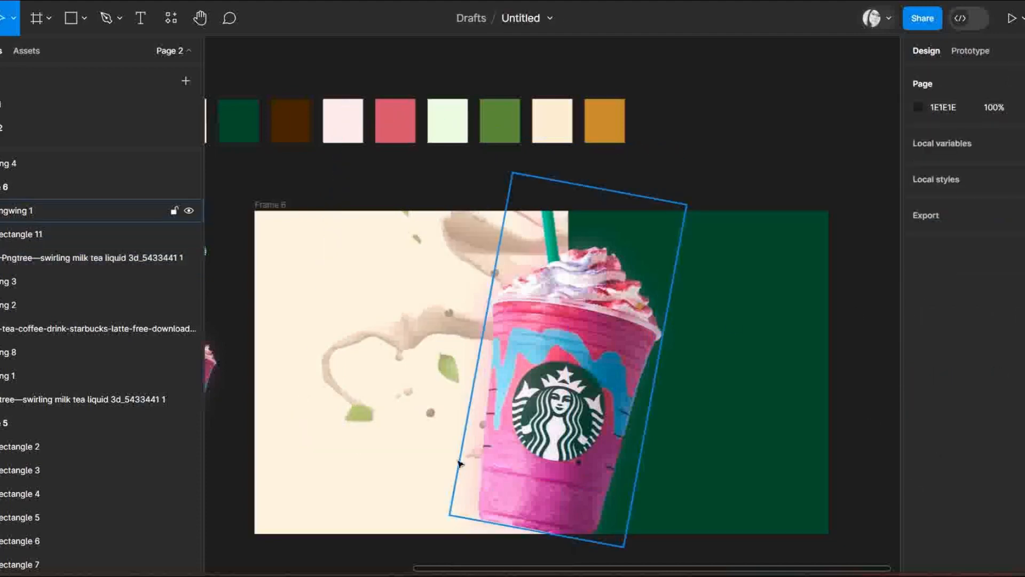
# Step: Copy the round Starbucks logo into Frame 6 and place it near the frame's upper-left corner
pyautogui.hscroll(-3, 299, 267)
pyautogui.click(282, 251)
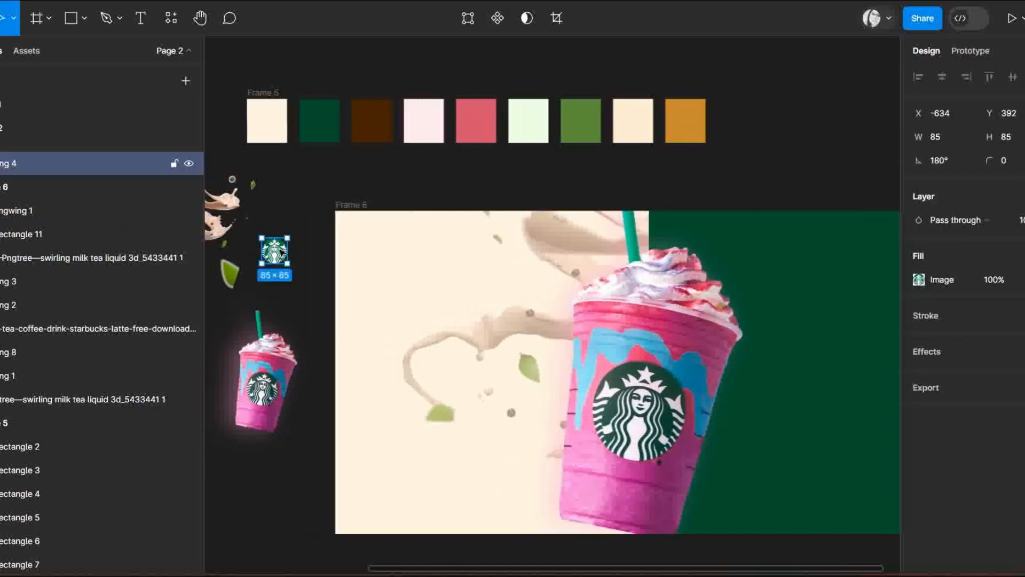
pyautogui.hotkey('ctrl', 'c')
pyautogui.click(352, 205)
pyautogui.hotkey('ctrl', 'v')
pyautogui.moveTo(614, 252); pyautogui.dragTo(359, 241)
pyautogui.scroll(3, 363, 245)
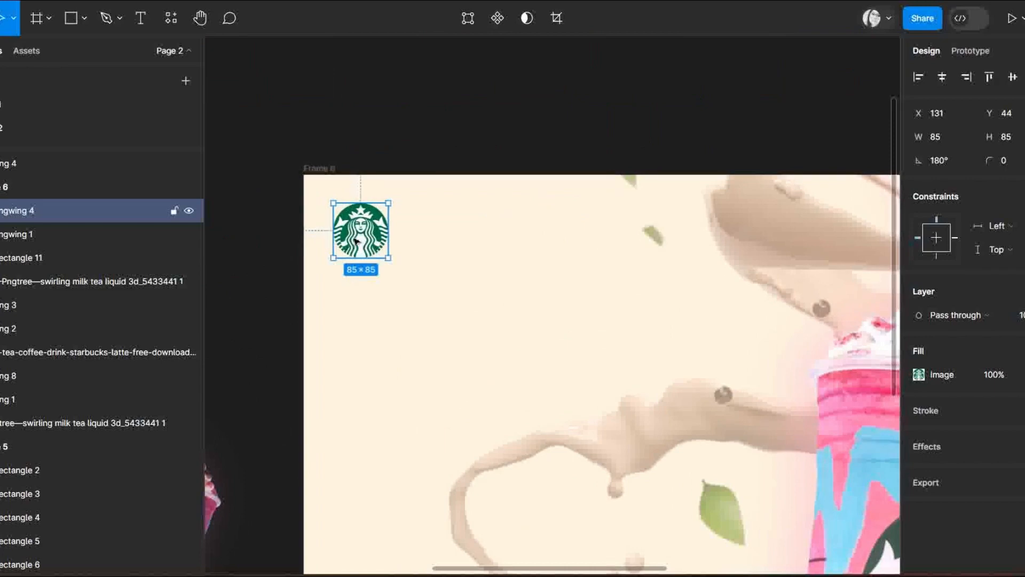
pyautogui.click(492, 137)
# Step: Add a "Home" text label near the logo in Frame 6 and set its font to Forum
pyautogui.click(141, 20)
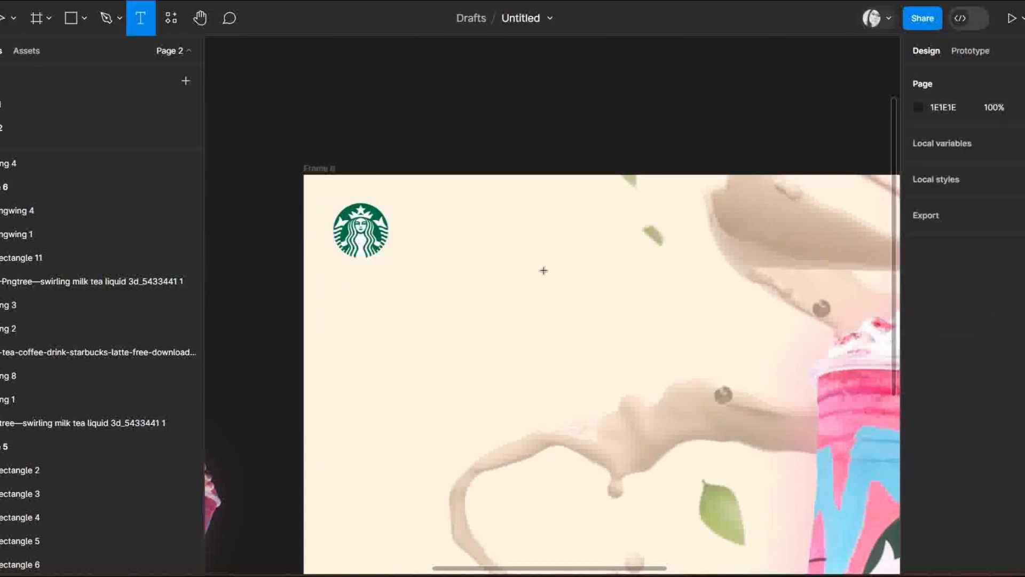
pyautogui.click(538, 267)
pyautogui.write('Home')
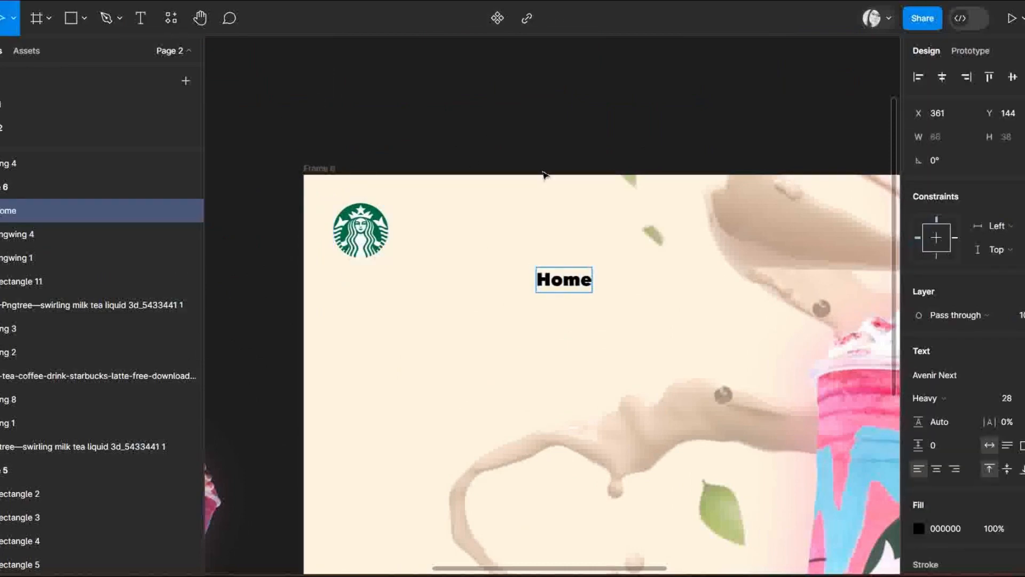
pyautogui.press('Escape')
pyautogui.click(934, 375)
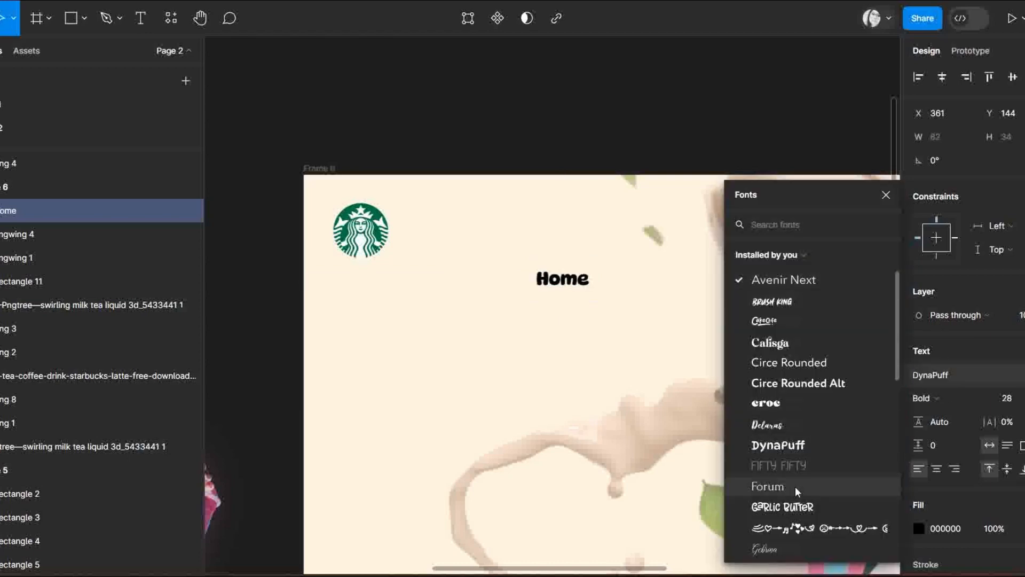
pyautogui.click(767, 483)
pyautogui.click(662, 112)
# Step: Duplicate the Home label just below the original and change the copy's text to "Trending"
pyautogui.scroll(-4, 661, 112)
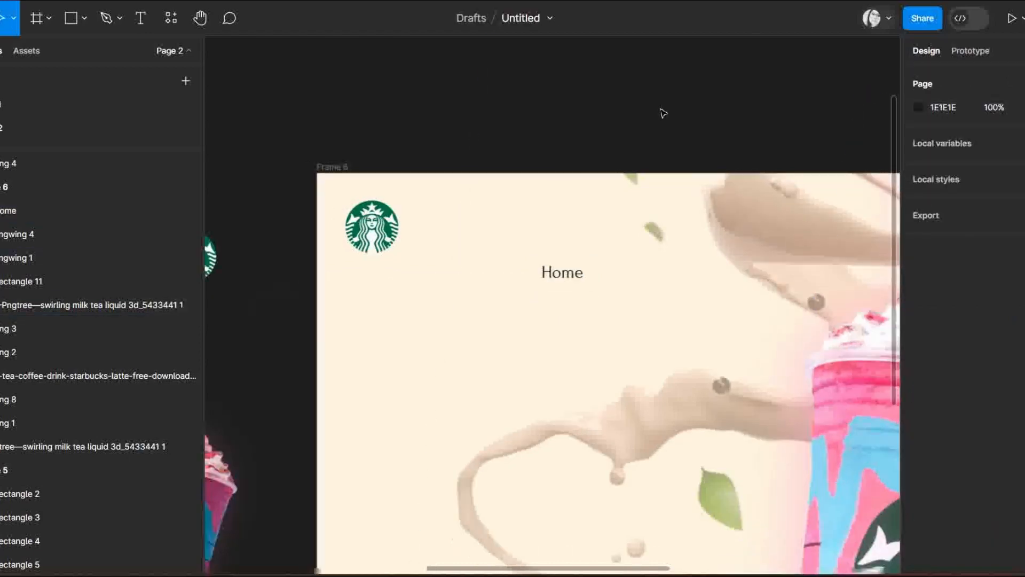
pyautogui.scroll(2, 661, 112)
pyautogui.click(571, 239)
pyautogui.hotkey('ctrl', 'd')
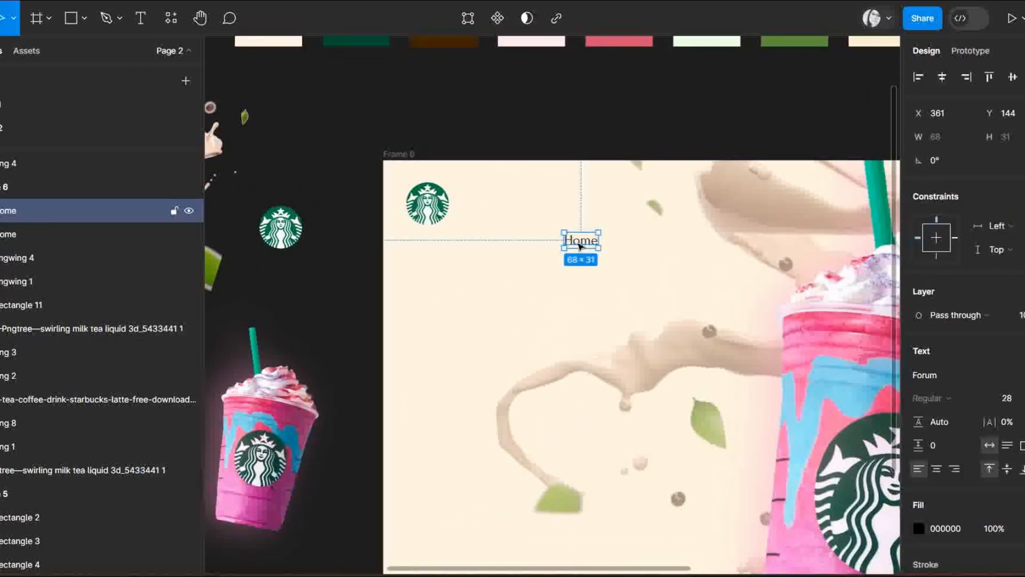
pyautogui.moveTo(578, 238); pyautogui.dragTo(586, 281)
pyautogui.write('Trending')
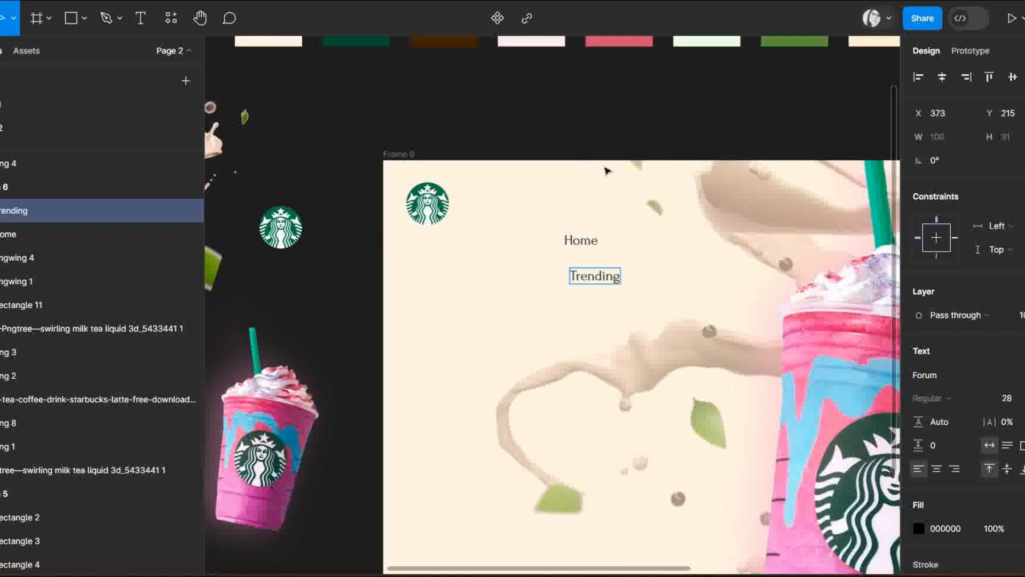
pyautogui.press('Escape')
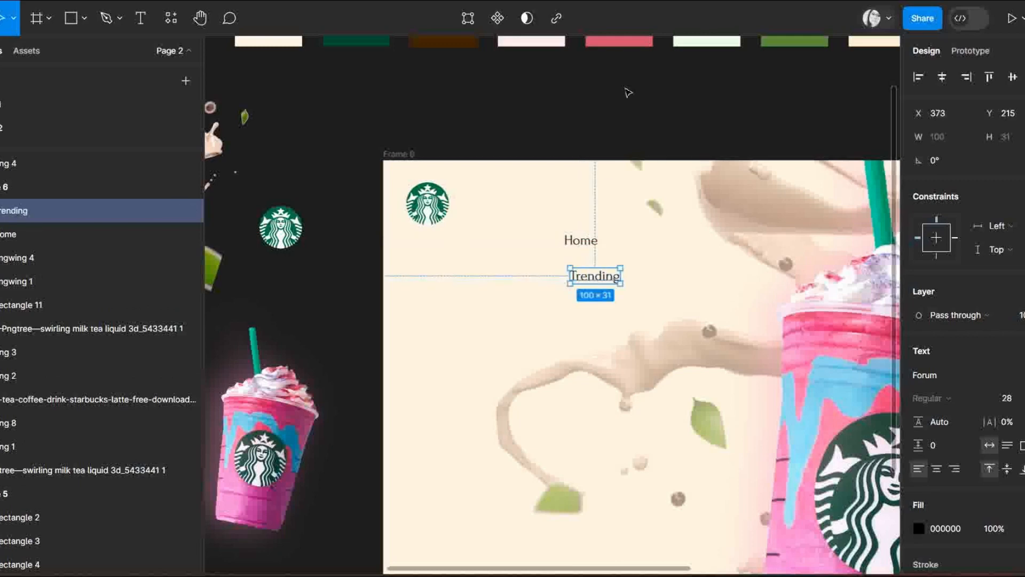
# Step: Duplicate the Trending label below and to its left, and change the copy's text to "Gift Code"
pyautogui.hotkey('ctrl', 'd')
pyautogui.moveTo(599, 281); pyautogui.dragTo(530, 304)
pyautogui.doubleClick(530, 303)
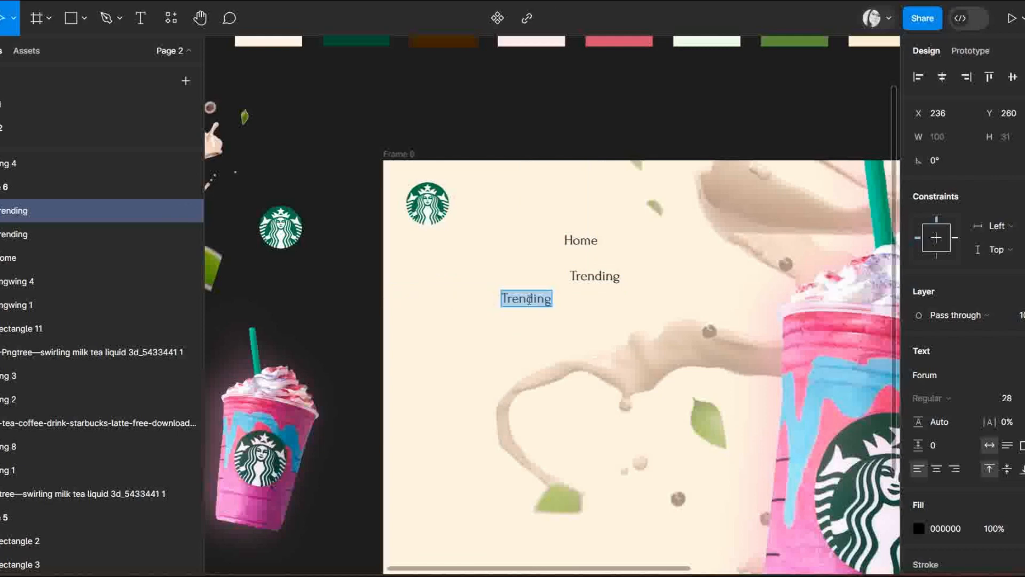
pyautogui.write('Gift Code')
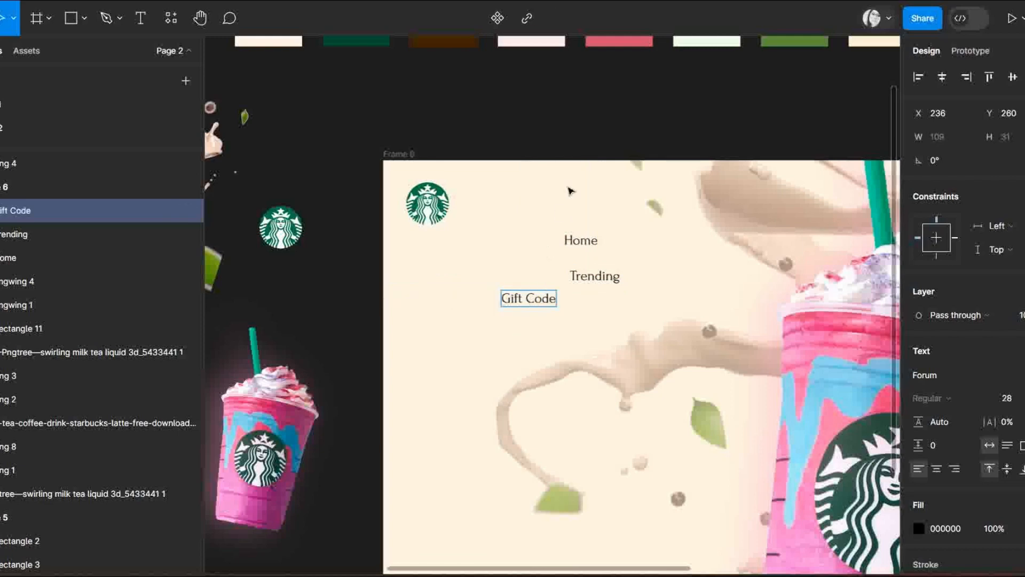
pyautogui.press('Escape')
# Step: Duplicate the Gift Code label just beneath it and change the copy's text to "Rewards"
pyautogui.hotkey('ctrl', 'd')
pyautogui.moveTo(533, 302); pyautogui.dragTo(543, 318)
pyautogui.doubleClick(543, 318)
pyautogui.write('Rewards')
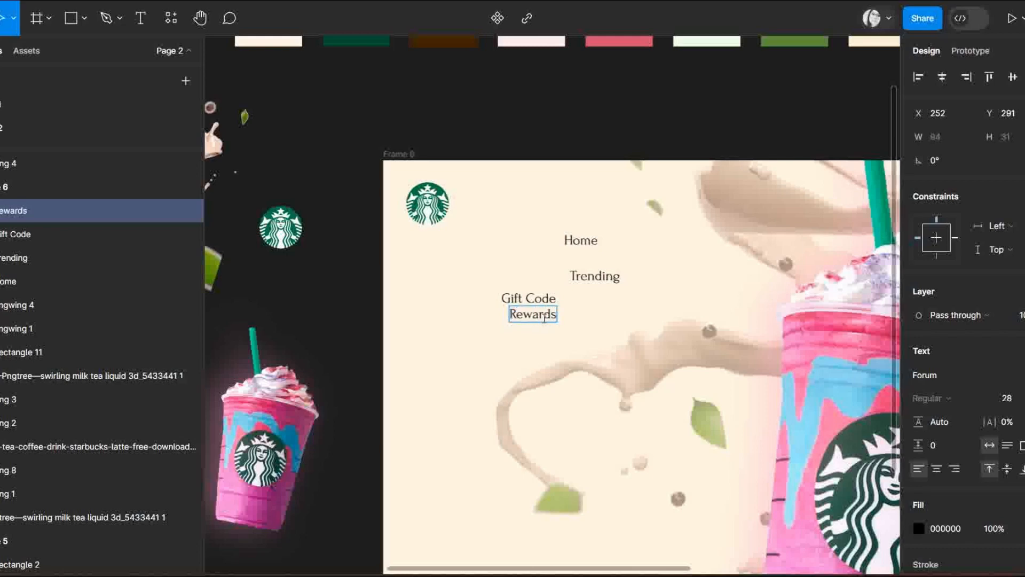
pyautogui.press('Escape')
# Step: Duplicate the Rewards label just beneath it and change the copy's text to "About"
pyautogui.hotkey('ctrl', 'd')
pyautogui.moveTo(534, 314); pyautogui.dragTo(554, 330)
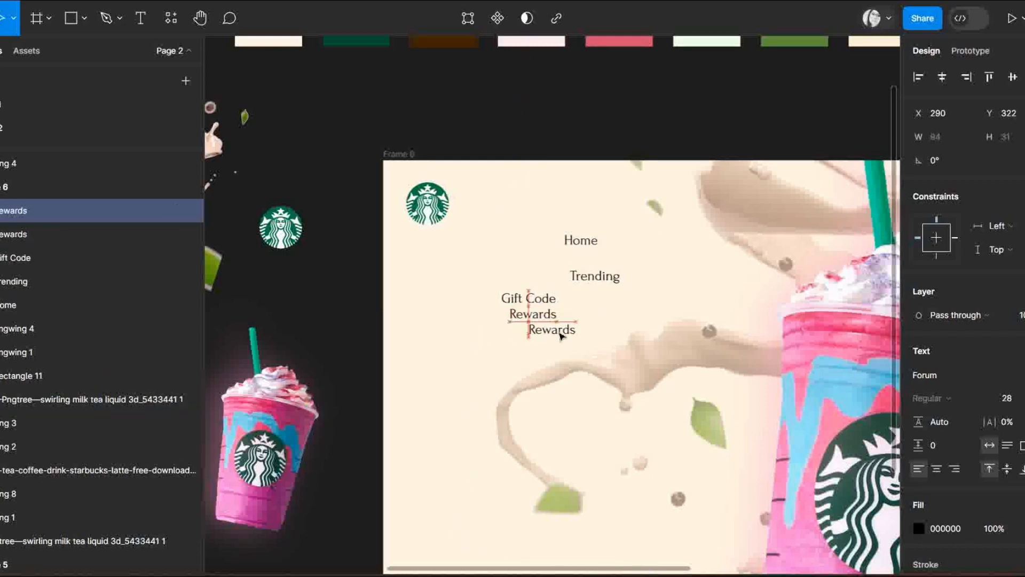
pyautogui.doubleClick(554, 330)
pyautogui.write('About')
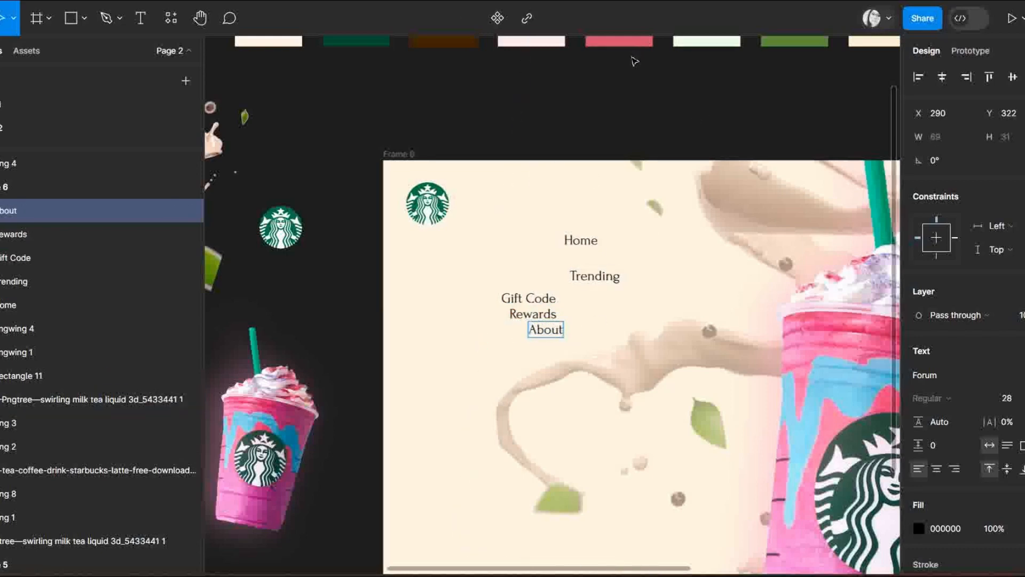
pyautogui.press('Escape')
# Step: Put the five navigation labels into a horizontal auto layout with a spacing of 36
pyautogui.click(581, 240)
pyautogui.keyDown('shift'); pyautogui.click(592, 276); pyautogui.keyUp('shift')
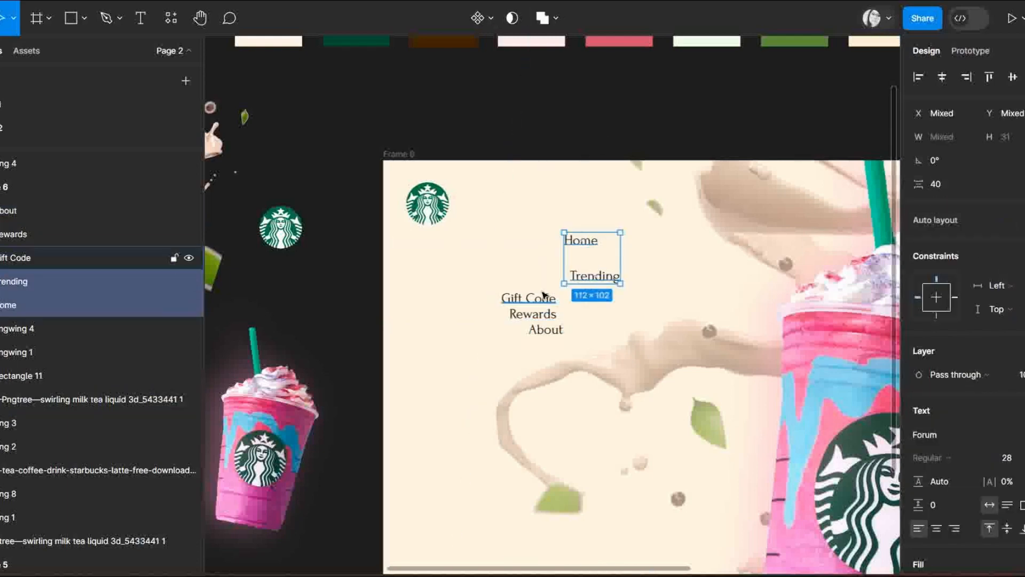
pyautogui.keyDown('shift'); pyautogui.click(543, 296); pyautogui.keyUp('shift')
pyautogui.keyDown('shift'); pyautogui.click(533, 314); pyautogui.keyUp('shift')
pyautogui.keyDown('shift'); pyautogui.click(544, 328); pyautogui.keyUp('shift')
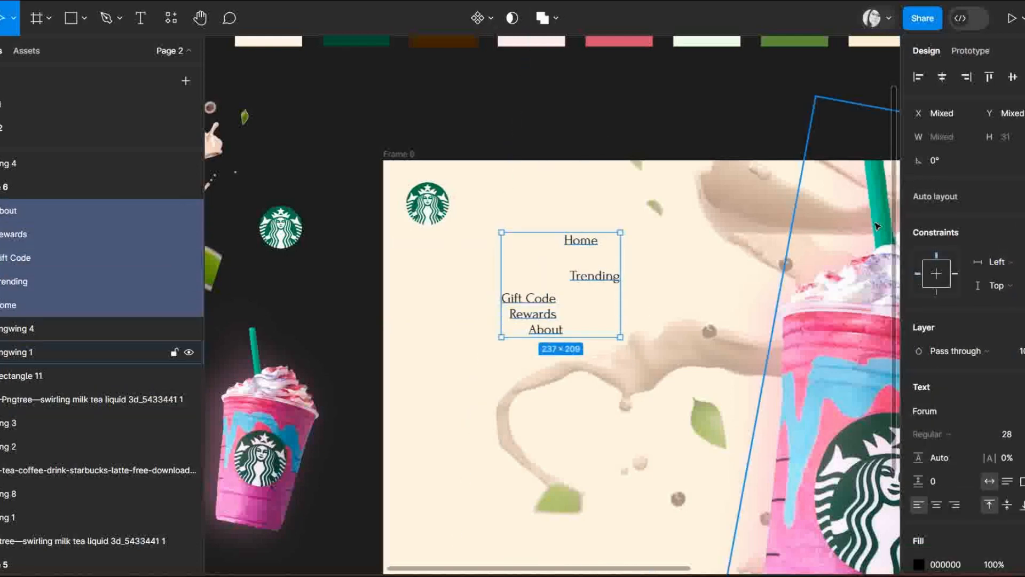
pyautogui.hotkey('shift', 'a')
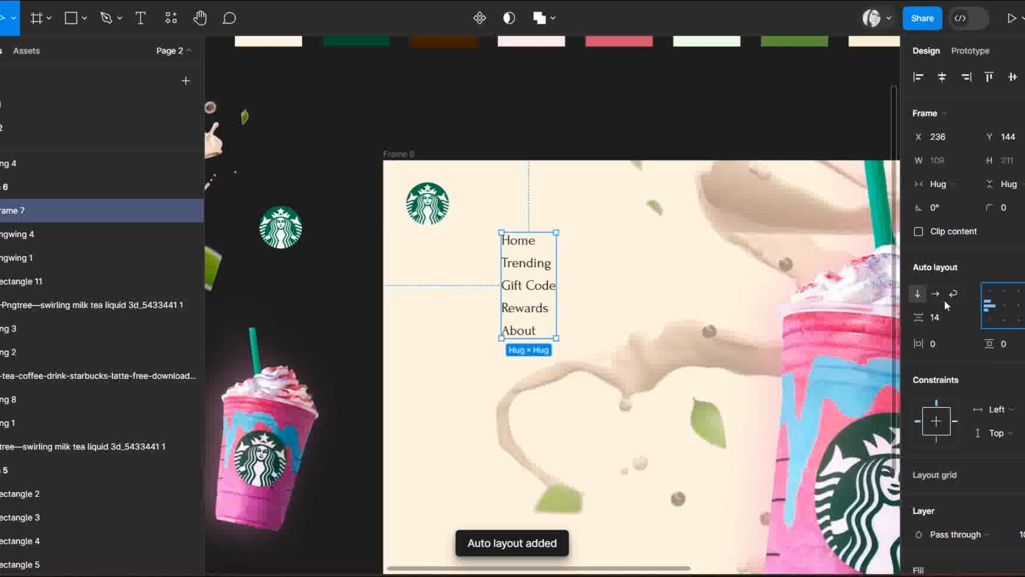
pyautogui.click(935, 293)
pyautogui.moveTo(918, 319); pyautogui.dragTo(937, 325)
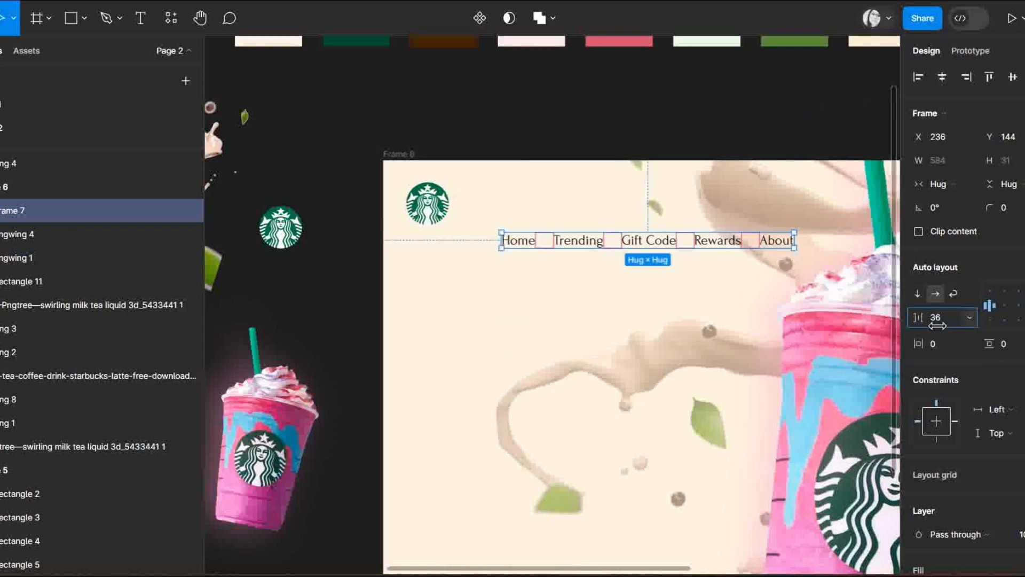
pyautogui.click(774, 105)
# Step: Move the navigation row up beside the Starbucks logo, level with the logo's centre
pyautogui.click(567, 245)
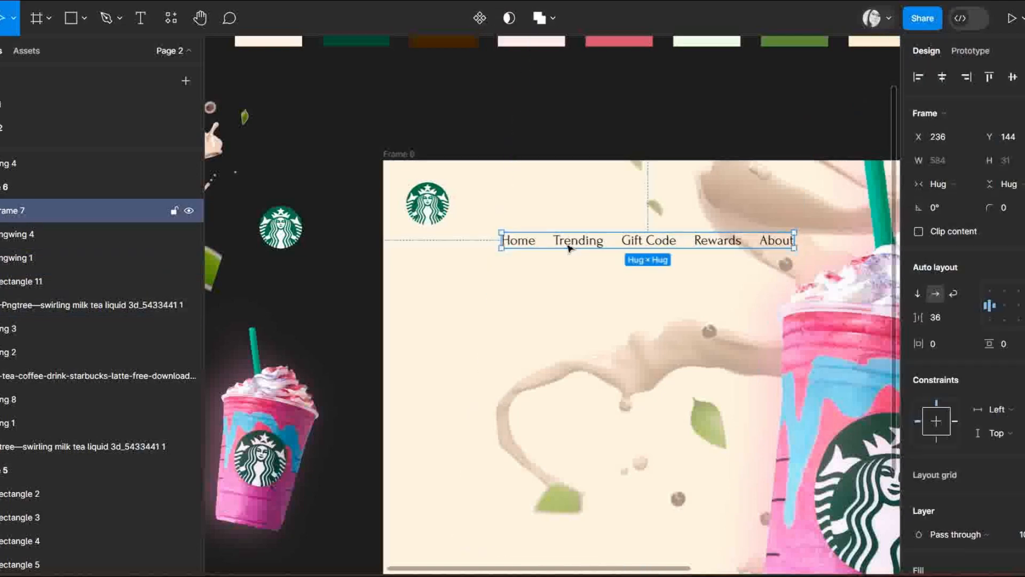
pyautogui.moveTo(567, 246); pyautogui.dragTo(534, 211)
pyautogui.click(710, 101)
pyautogui.scroll(-3, 710, 100)
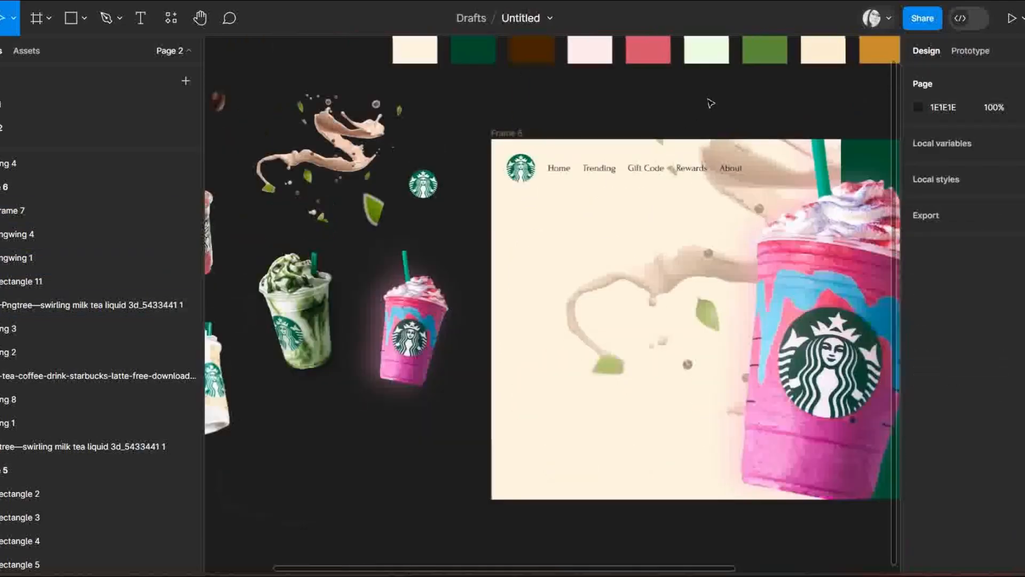
pyautogui.moveTo(597, 570); pyautogui.dragTo(730, 570)
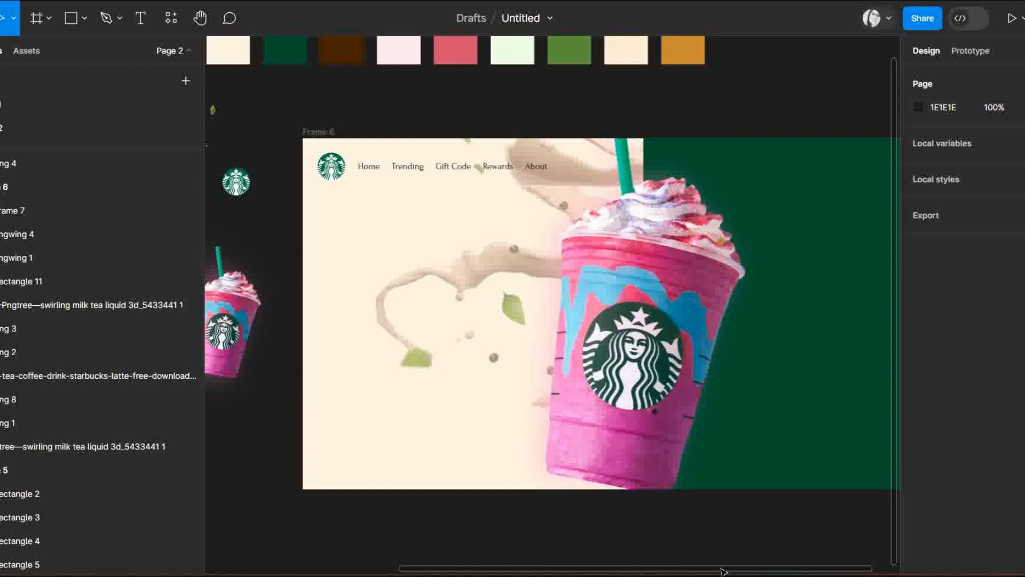
# Step: Set the font size of all five navigation labels to 30 and shift the row slightly right to X 181
pyautogui.click(446, 174)
pyautogui.doubleClick(453, 170)
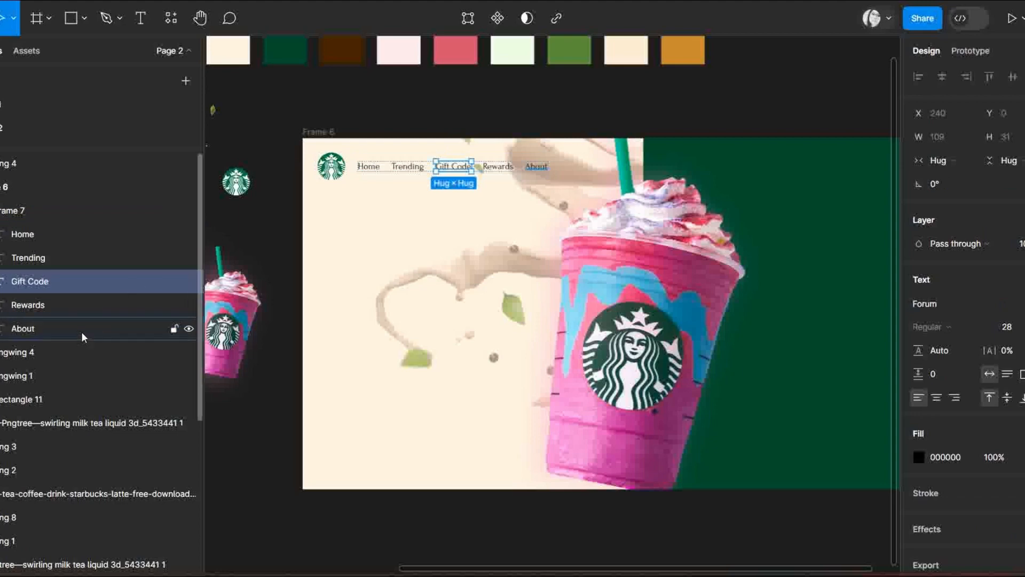
pyautogui.click(22, 329)
pyautogui.keyDown('shift'); pyautogui.click(52, 233); pyautogui.keyUp('shift')
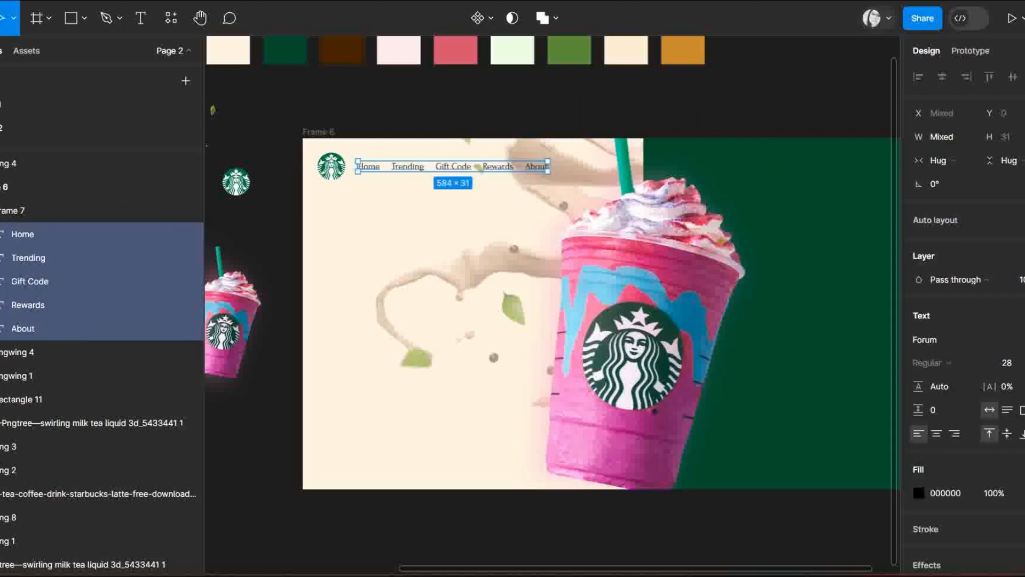
pyautogui.click(1021, 368)
pyautogui.write('30')
pyautogui.press('Return')
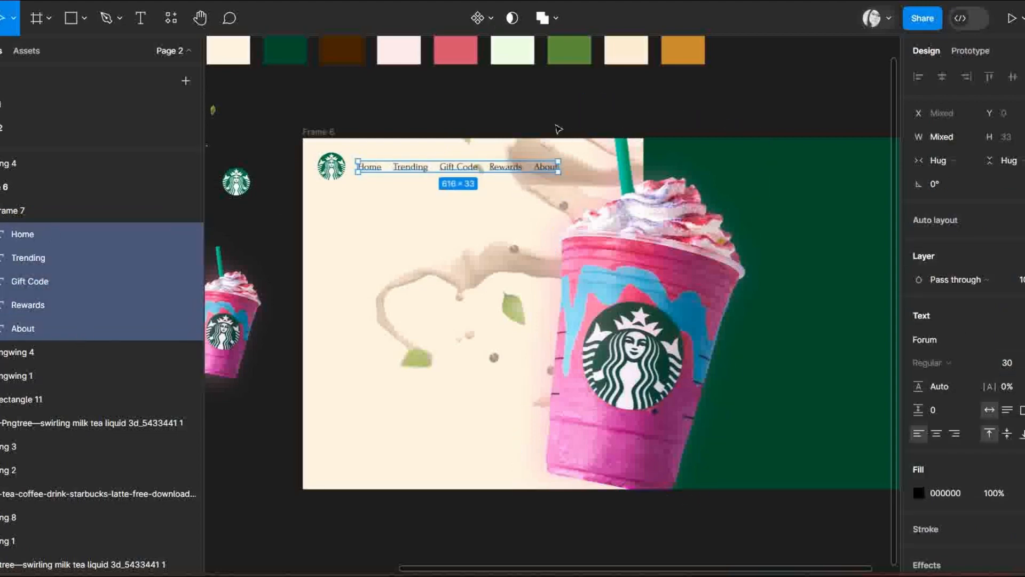
pyautogui.click(558, 130)
pyautogui.moveTo(458, 169)
pyautogui.mouseDown()
pyautogui.moveTo(466, 178)
pyautogui.moveTo(463, 169)
pyautogui.mouseUp()
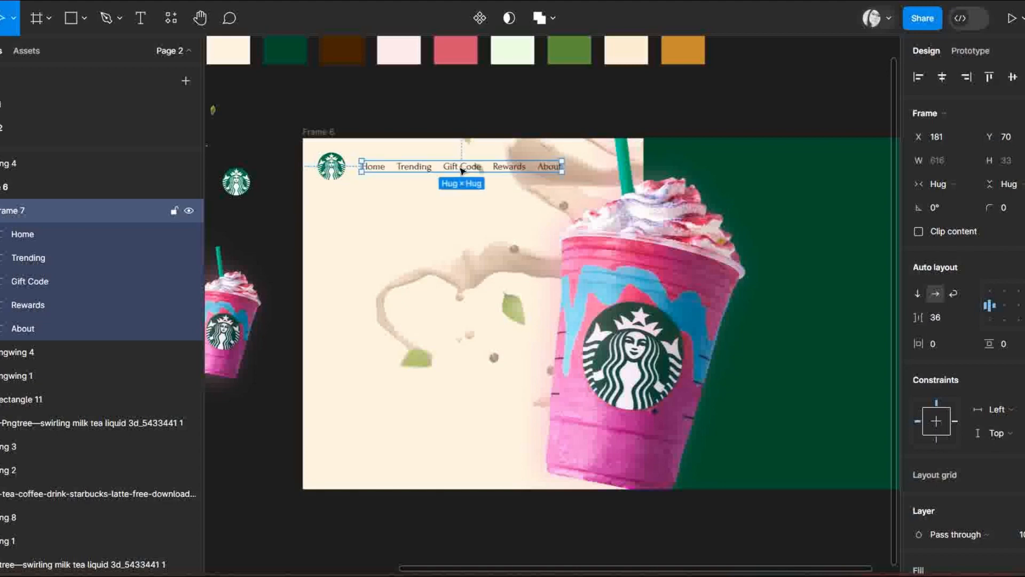
pyautogui.click(569, 92)
# Step: Copy the coffee beans image into Frame 6 and enlarge it to about 629 × 692
pyautogui.moveTo(502, 567)
pyautogui.mouseDown()
pyautogui.moveTo(362, 567)
pyautogui.moveTo(506, 566)
pyautogui.mouseUp()
pyautogui.click(239, 117)
pyautogui.hotkey('ctrl', 'c')
pyautogui.click(337, 133)
pyautogui.hotkey('ctrl', 'v')
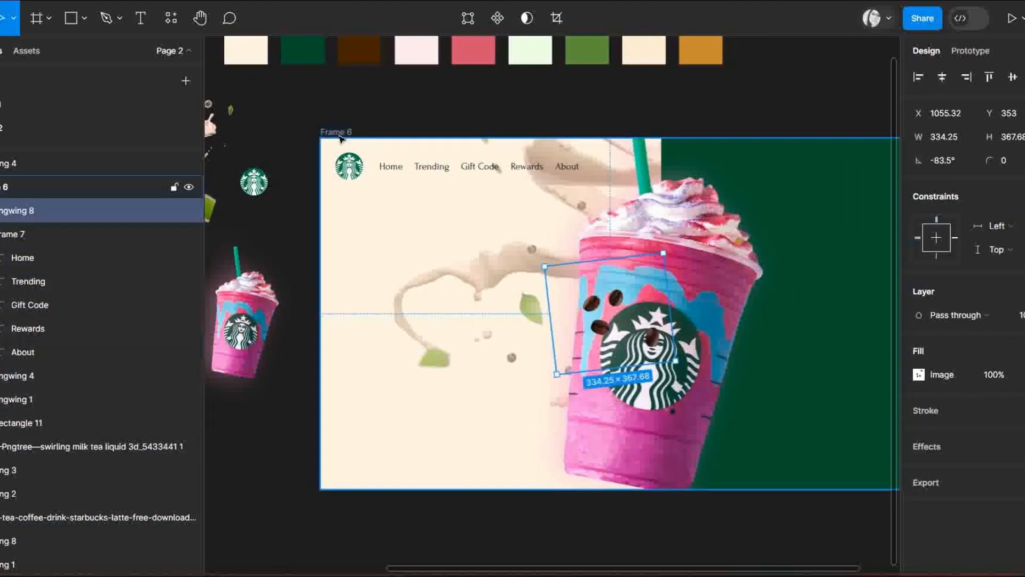
pyautogui.moveTo(676, 361); pyautogui.dragTo(789, 442)
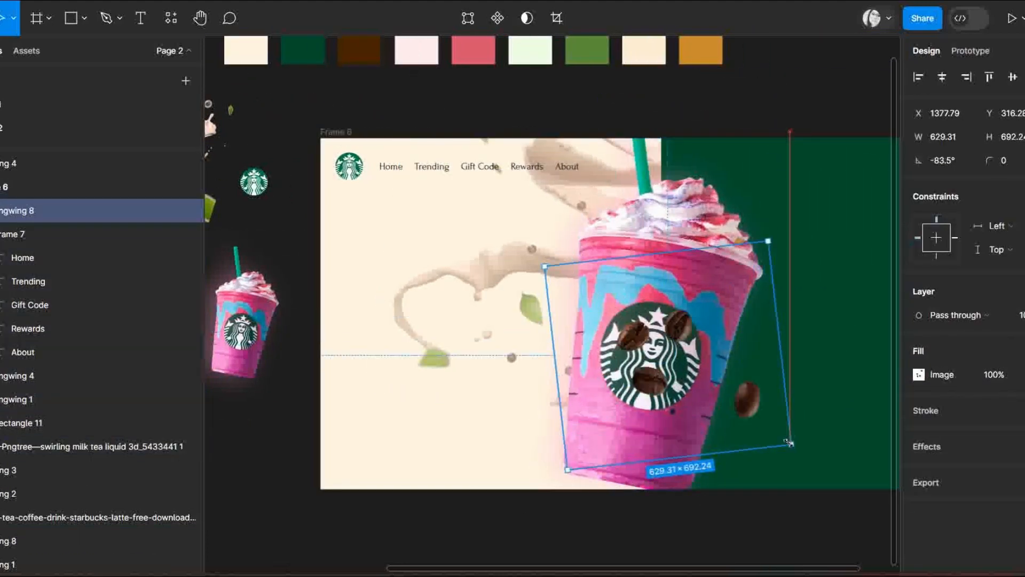
# Step: Move the coffee beans to the drink's lower-left side and rotate them so they scatter around the cup's base
pyautogui.hscroll(4, 587, 347)
pyautogui.hscroll(-1, 587, 347)
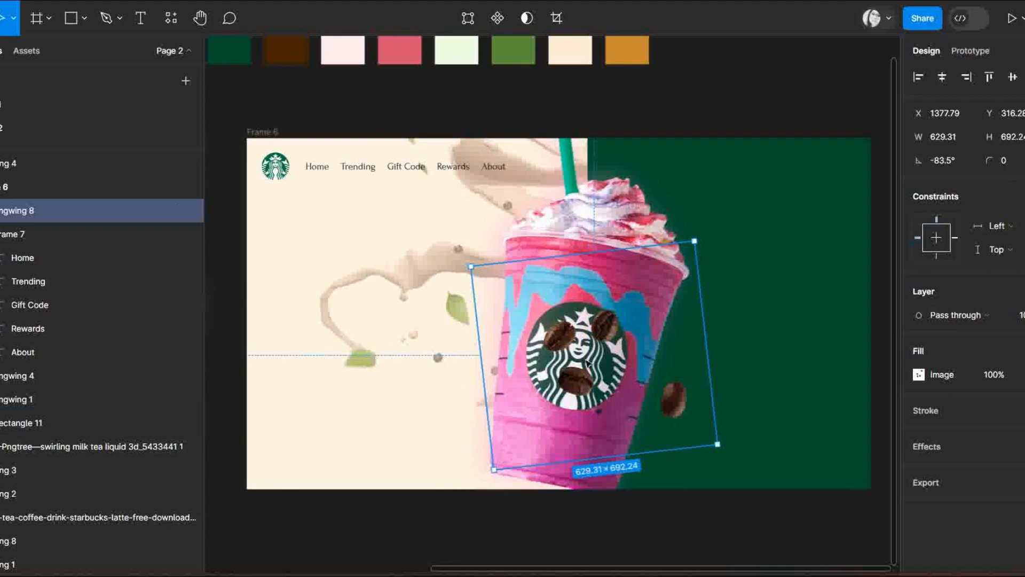
pyautogui.moveTo(586, 364); pyautogui.dragTo(475, 448)
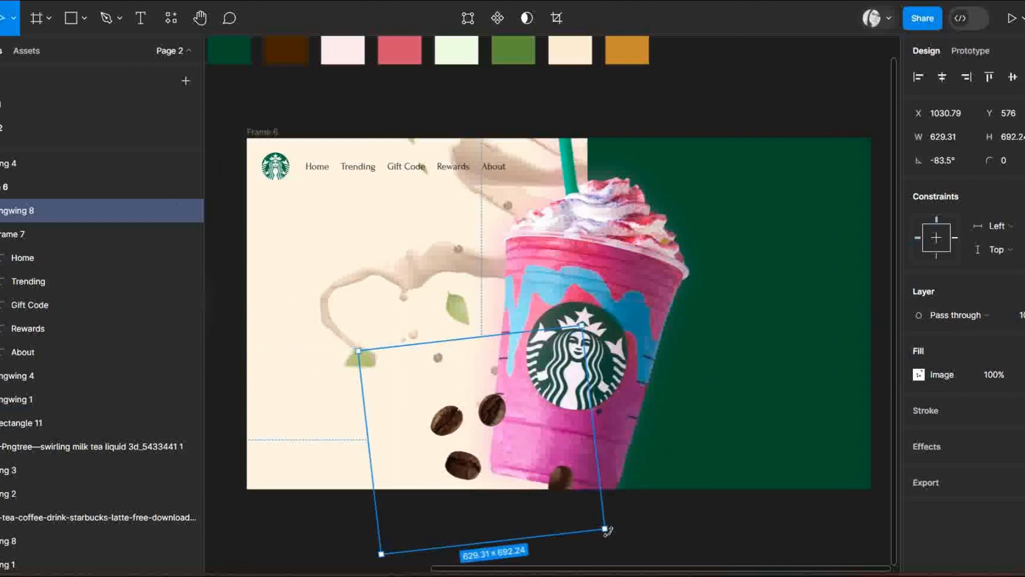
pyautogui.moveTo(607, 530); pyautogui.dragTo(639, 497)
pyautogui.moveTo(466, 445); pyautogui.dragTo(469, 470)
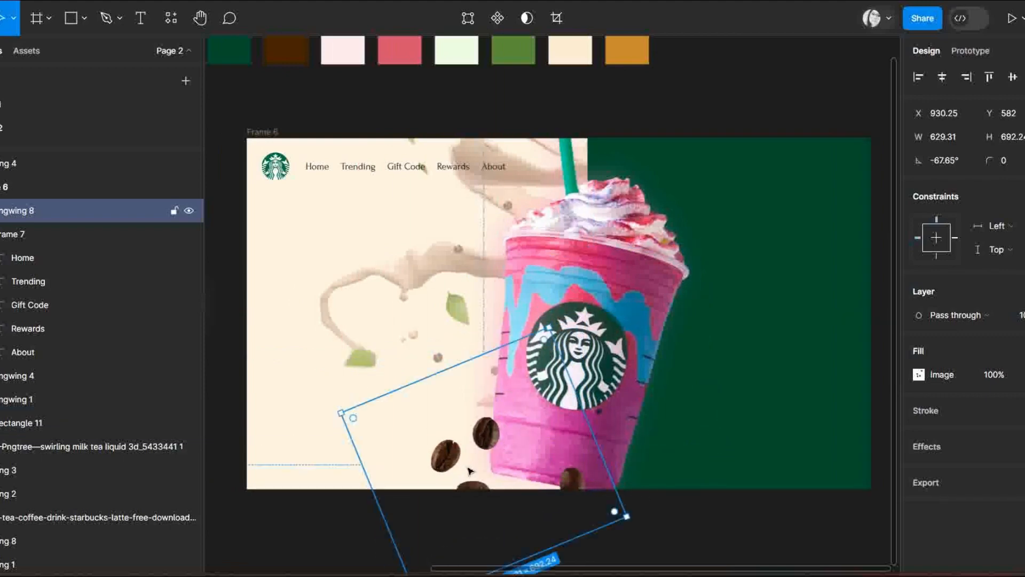
pyautogui.moveTo(633, 516); pyautogui.dragTo(731, 187)
# Step: Duplicate the coffee beans, place the copy behind the drink near its top at X 1518.65, Y -203, and rotate it to about -90°
pyautogui.hotkey('ctrl', 'd')
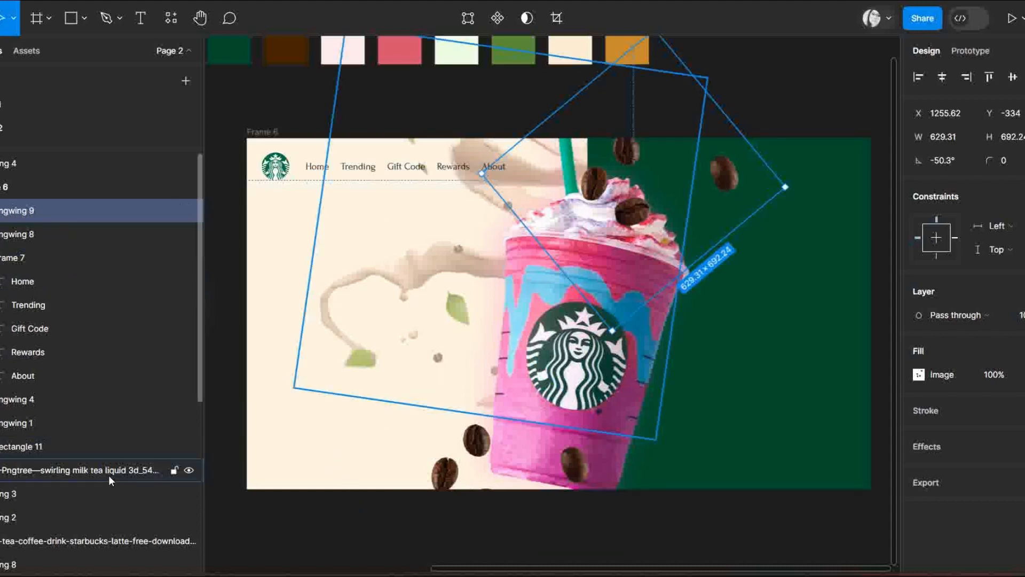
pyautogui.moveTo(81, 211); pyautogui.dragTo(75, 434)
pyautogui.moveTo(796, 192); pyautogui.dragTo(805, 345)
pyautogui.hotkey('shift', 'Left')
pyautogui.hotkey('shift', 'Left')
pyautogui.hotkey('shift', 'Up')
pyautogui.hotkey('shift', 'Up')
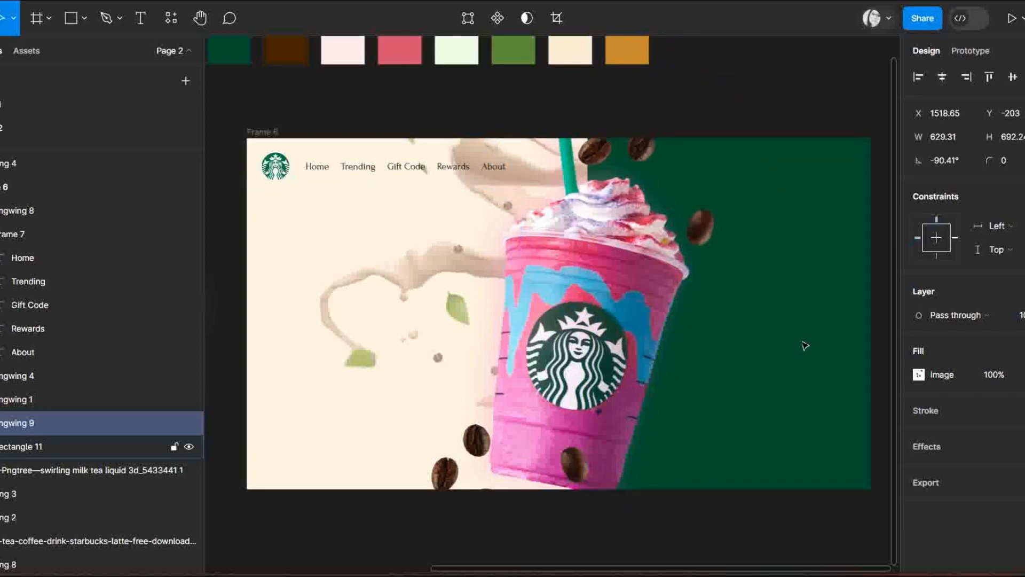
pyautogui.click(847, 85)
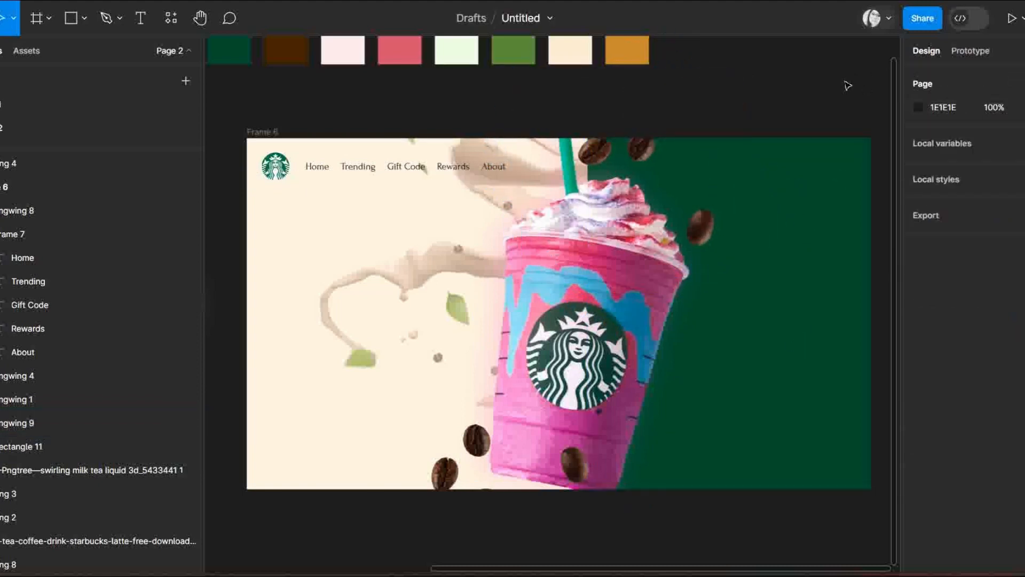
# Step: Duplicate the upper coffee beans, move the copy straight down to Y 487 and rotate it to about -143° behind the drink's lower right
pyautogui.click(710, 227)
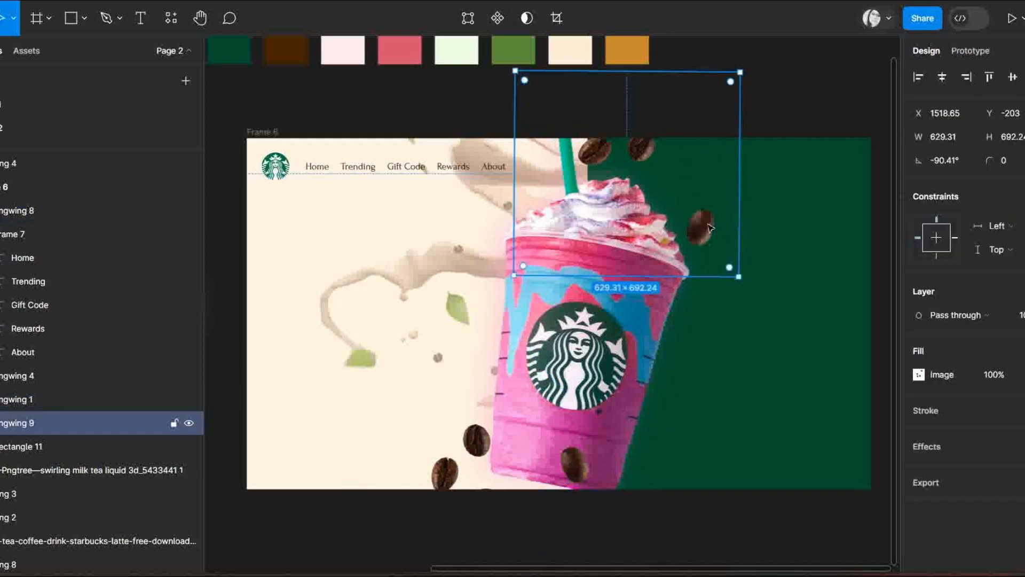
pyautogui.hotkey('ctrl', 'd')
pyautogui.hotkey('shift', 'Down')
pyautogui.hotkey('shift', 'Down')
pyautogui.hotkey('shift', 'Down')
pyautogui.hotkey('shift', 'Down')
pyautogui.hotkey('shift', 'Down')
pyautogui.hotkey('shift', 'Down')
pyautogui.hotkey('shift', 'Down')
pyautogui.hotkey('shift', 'Down')
pyautogui.hotkey('shift', 'Down')
pyautogui.hotkey('shift', 'Down')
pyautogui.hotkey('shift', 'Down')
pyautogui.hotkey('shift', 'Down')
pyautogui.hotkey('shift', 'Down')
pyautogui.hotkey('shift', 'Down')
pyautogui.hotkey('shift', 'Down')
pyautogui.hotkey('shift', 'Down')
pyautogui.hotkey('shift', 'Down')
pyautogui.hotkey('shift', 'Down')
pyautogui.hotkey('shift', 'Down')
pyautogui.hotkey('shift', 'Down')
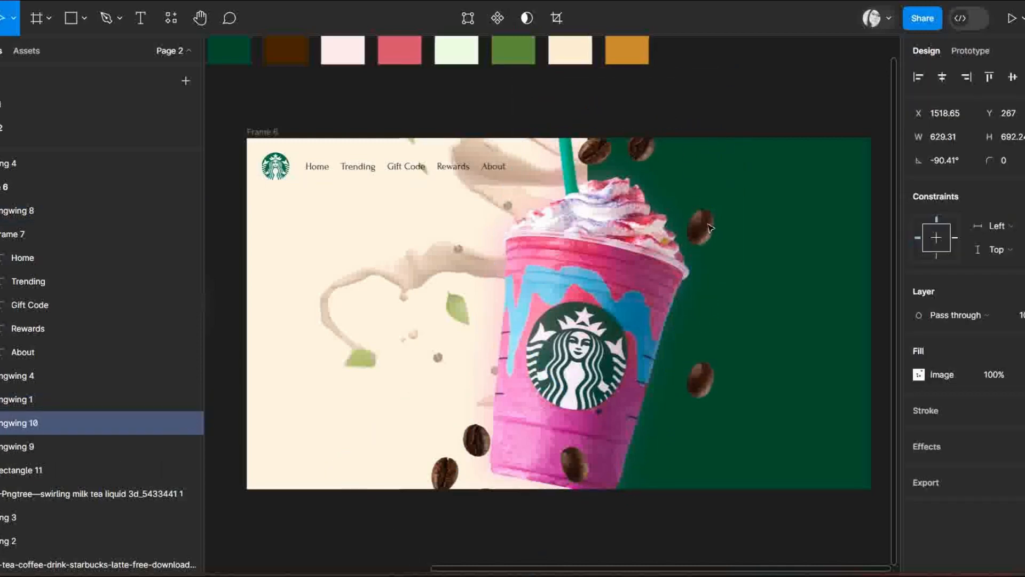
pyautogui.hotkey('shift', 'Down')
pyautogui.hotkey('shift', 'Down')
pyautogui.hotkey('shift', 'Down')
pyautogui.hotkey('shift', 'Down')
pyautogui.hotkey('shift', 'Down')
pyautogui.hotkey('shift', 'Down')
pyautogui.hotkey('shift', 'Down')
pyautogui.hotkey('shift', 'Down')
pyautogui.hotkey('shift', 'Down')
pyautogui.hotkey('shift', 'Down')
pyautogui.hotkey('shift', 'Down')
pyautogui.hotkey('shift', 'Down')
pyautogui.hotkey('shift', 'Down')
pyautogui.hotkey('shift', 'Down')
pyautogui.hotkey('shift', 'Down')
pyautogui.hotkey('shift', 'Down')
pyautogui.hotkey('shift', 'Down')
pyautogui.hotkey('shift', 'Down')
pyautogui.hotkey('shift', 'Down')
pyautogui.hotkey('shift', 'Down')
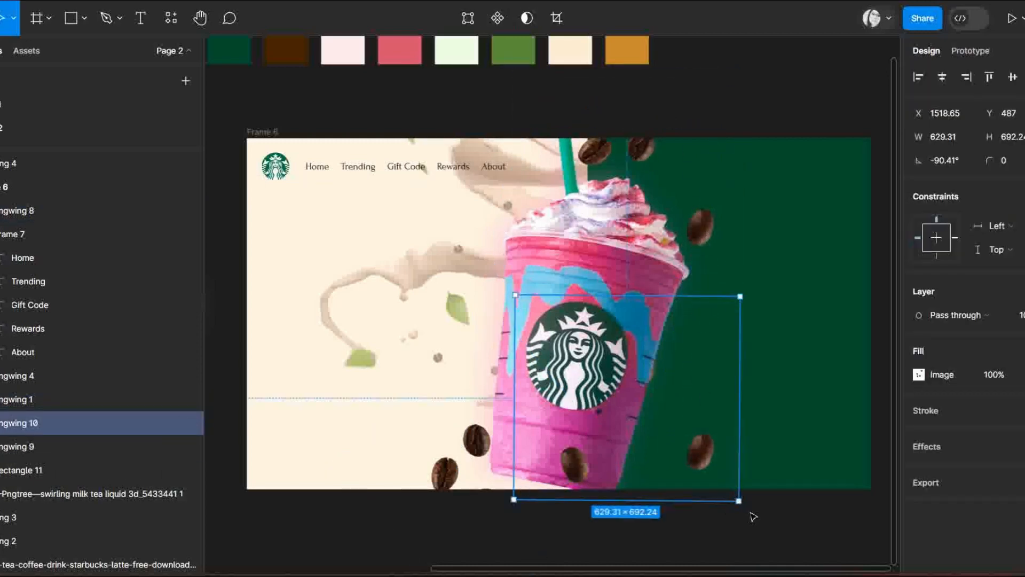
pyautogui.moveTo(739, 507); pyautogui.dragTo(652, 498)
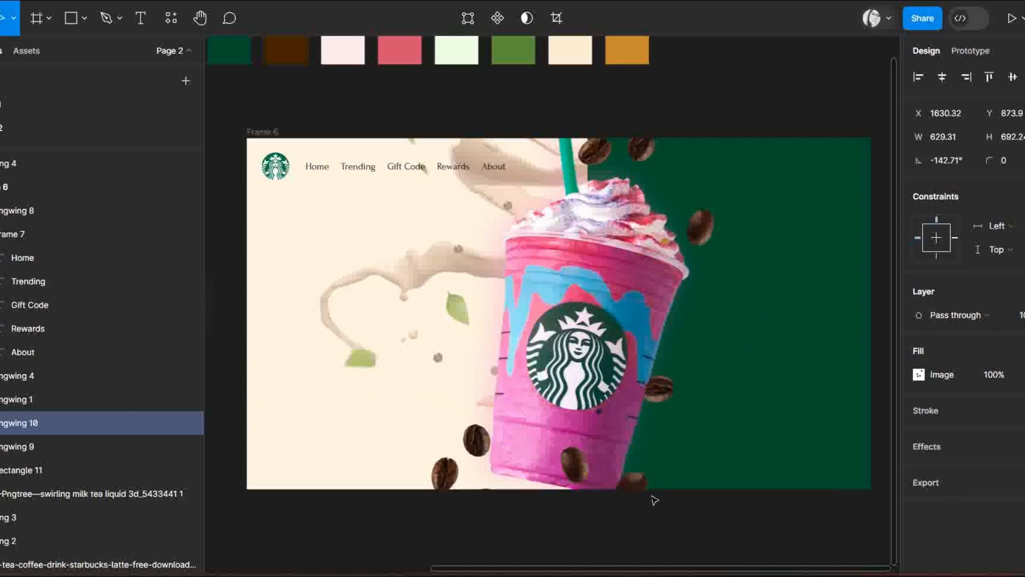
# Step: Move the lower coffee beans copy right and up to about X 1710, Y 664 so more beans show beside the cup
pyautogui.hotkey('shift', 'Right')
pyautogui.hotkey('shift', 'Right')
pyautogui.hotkey('shift', 'Right')
pyautogui.hotkey('shift', 'Right')
pyautogui.hotkey('shift', 'Right')
pyautogui.hotkey('shift', 'Right')
pyautogui.hotkey('shift', 'Right')
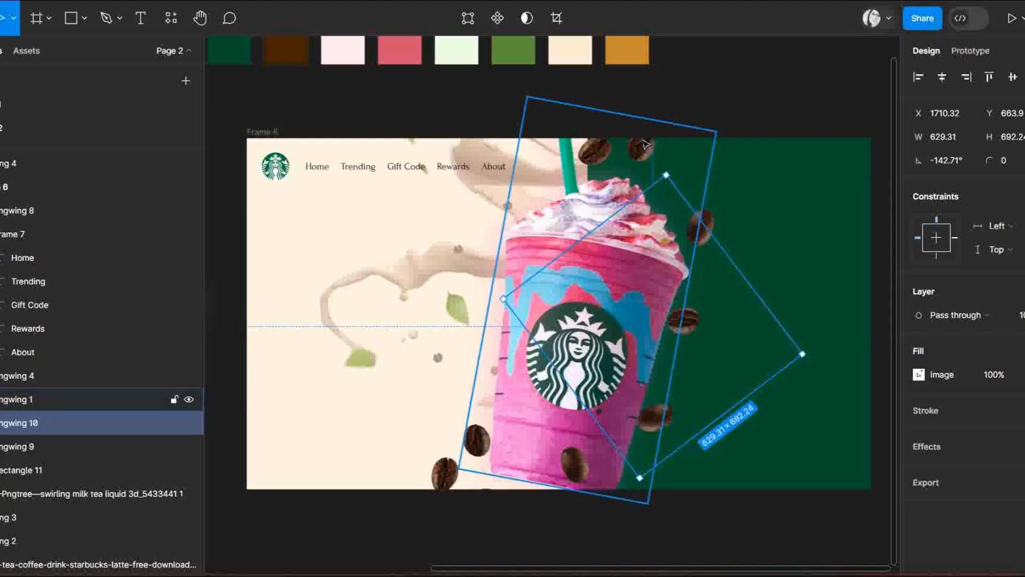
# Step: Rotate the upper coffee beans behind the drink to about 27° and nudge them to about X 732, Y -124
pyautogui.click(718, 237)
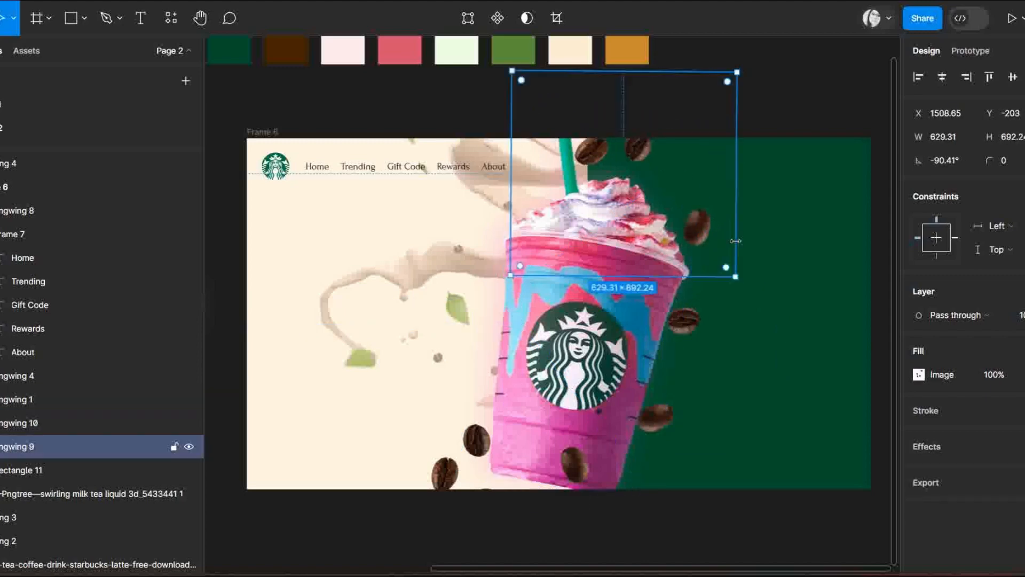
pyautogui.moveTo(738, 278); pyautogui.dragTo(658, 69)
pyautogui.hotkey('shift', 'Up')
pyautogui.hotkey('shift', 'Right')
pyautogui.hotkey('shift', 'Up')
pyautogui.hotkey('shift', 'Up')
pyautogui.hotkey('shift', 'Up')
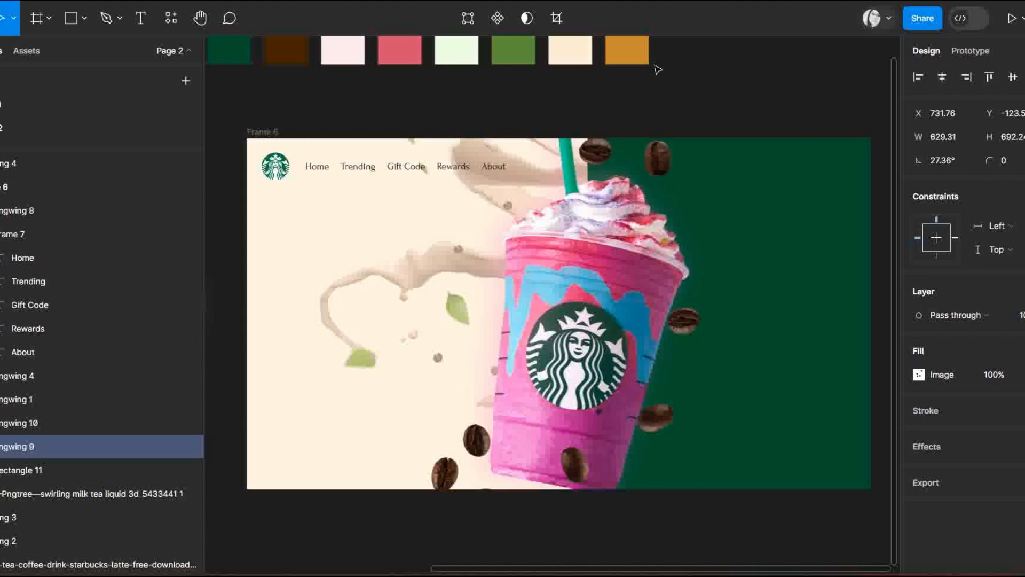
# Step: Rotate the lower coffee beans behind the drink's right side to about -158°
pyautogui.click(696, 339)
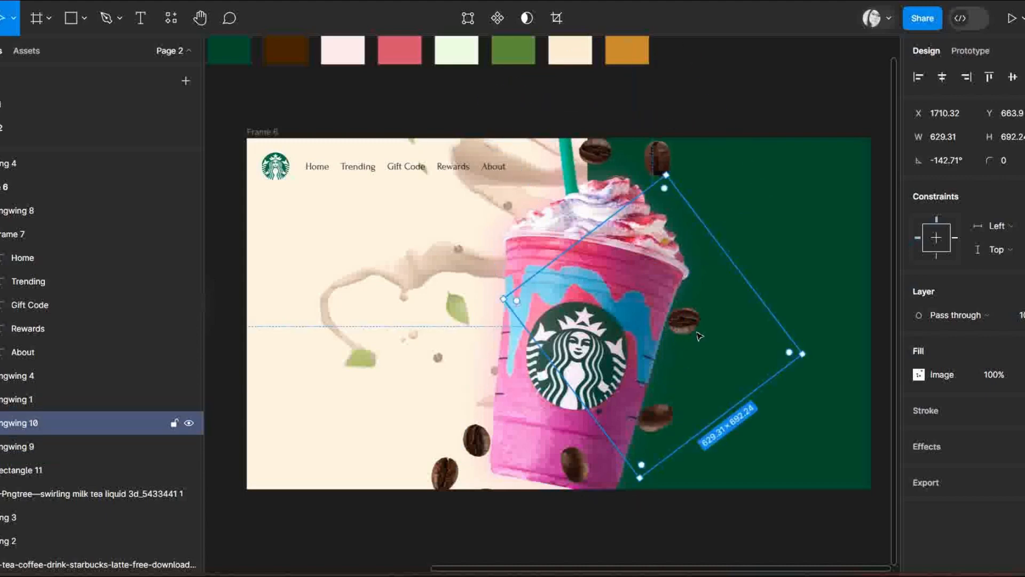
pyautogui.moveTo(634, 484); pyautogui.dragTo(601, 469)
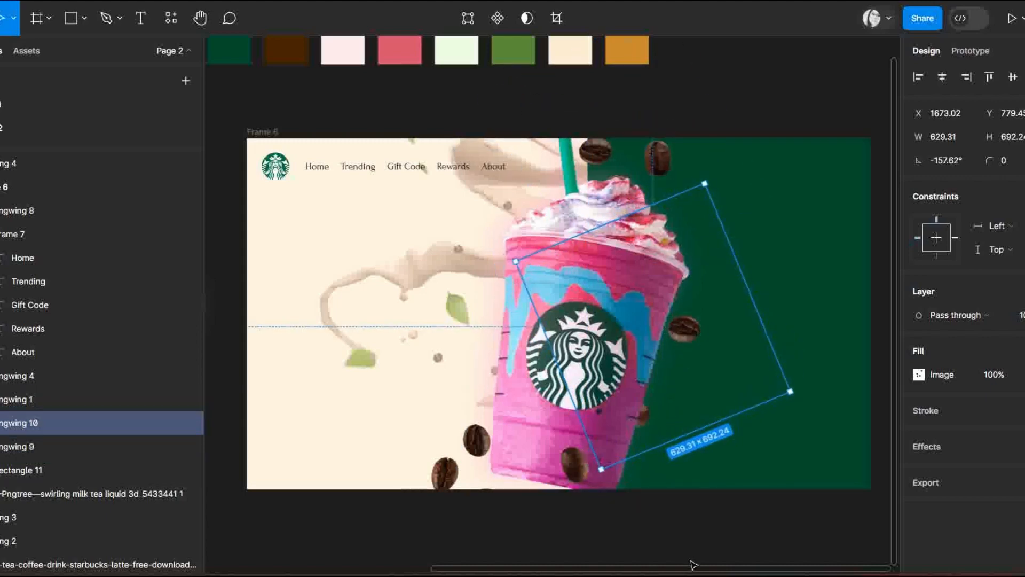
pyautogui.click(680, 522)
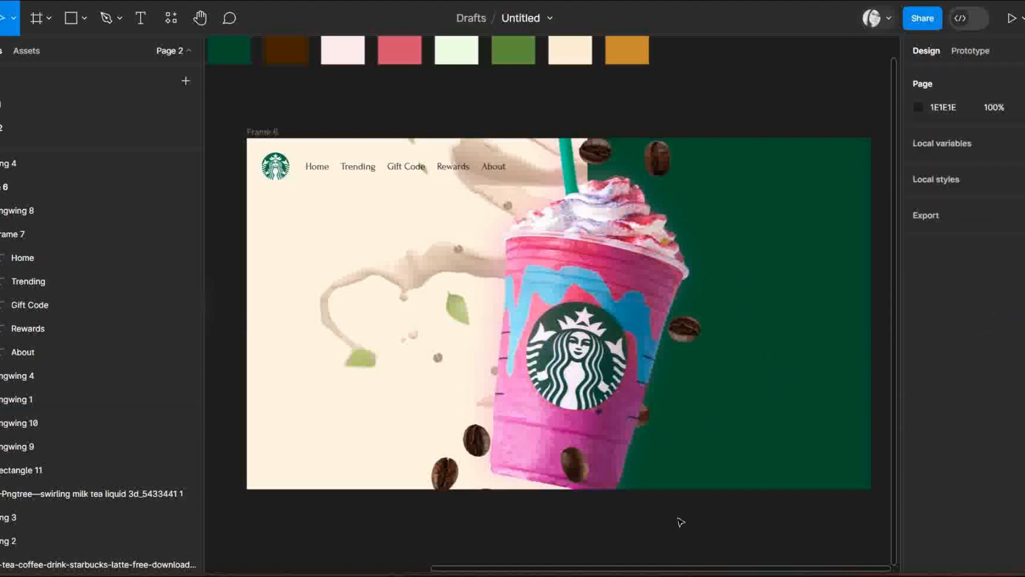
# Step: Add the text "Presenting Latest Coffee Edition" at X 116, Y 293 on the cream side of the frame
pyautogui.click(137, 19)
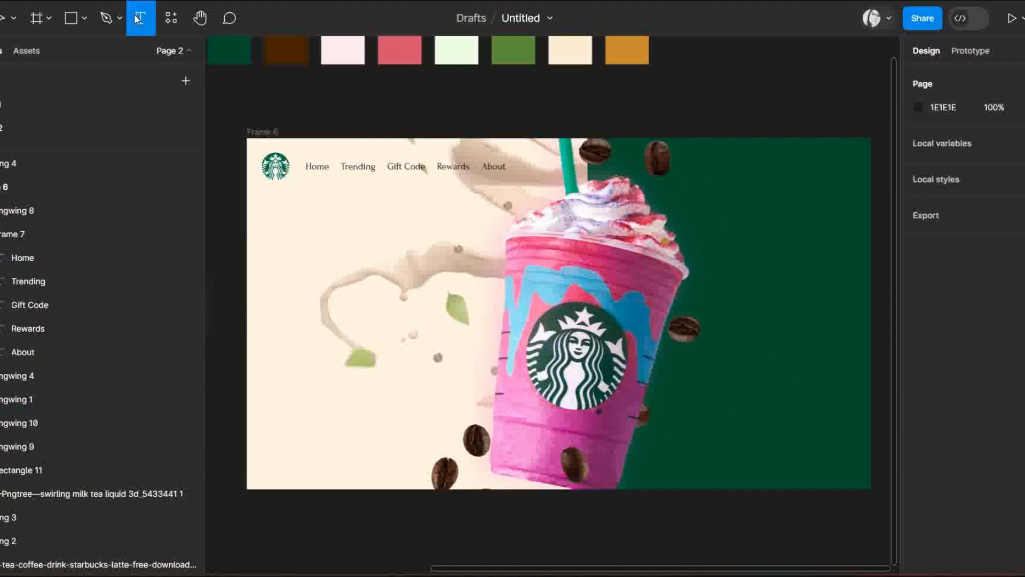
pyautogui.click(283, 234)
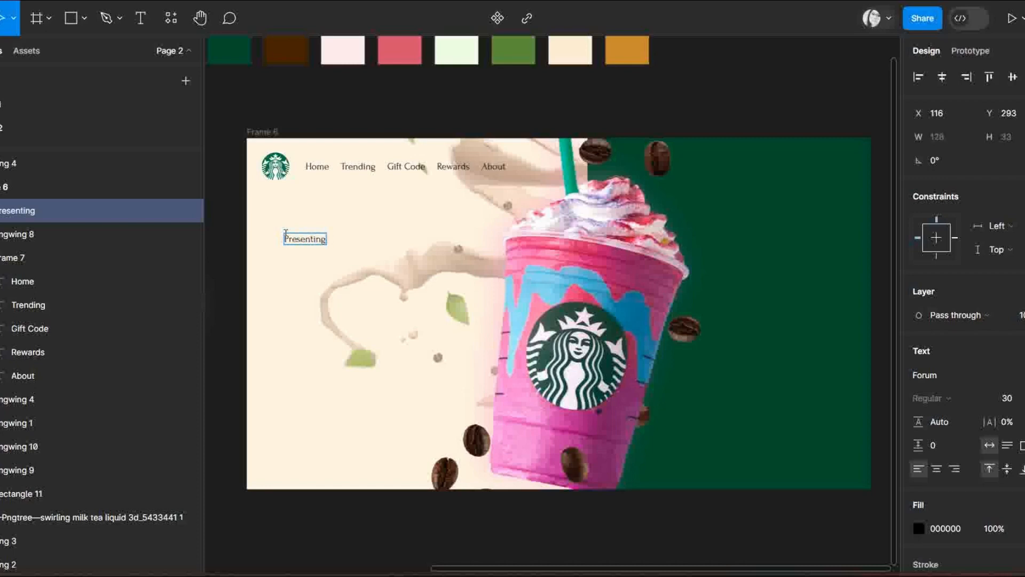
pyautogui.click(354, 526)
pyautogui.doubleClick(323, 239)
pyautogui.write('ffee Edition')
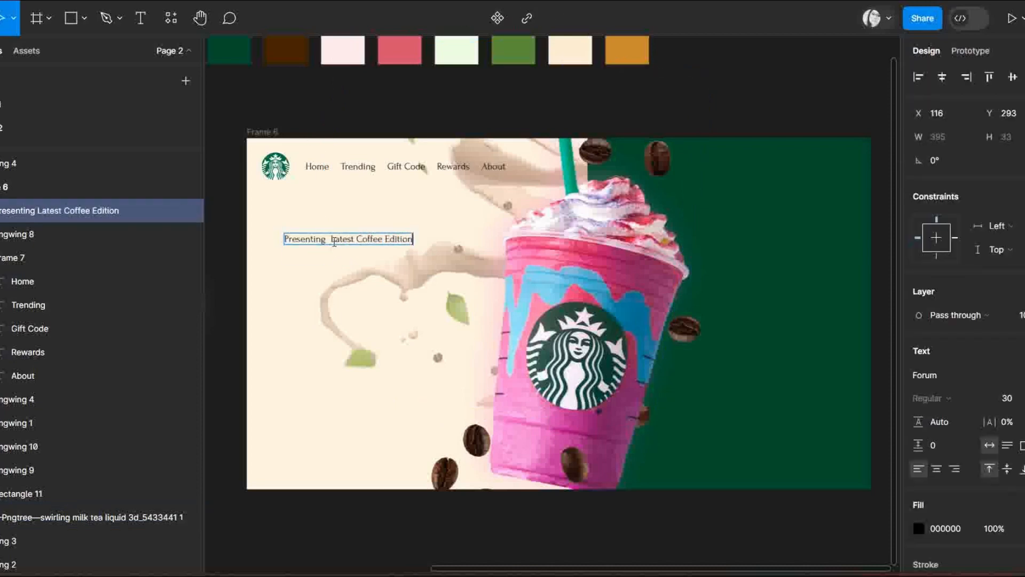
pyautogui.press('BackSpace')
pyautogui.press('Escape')
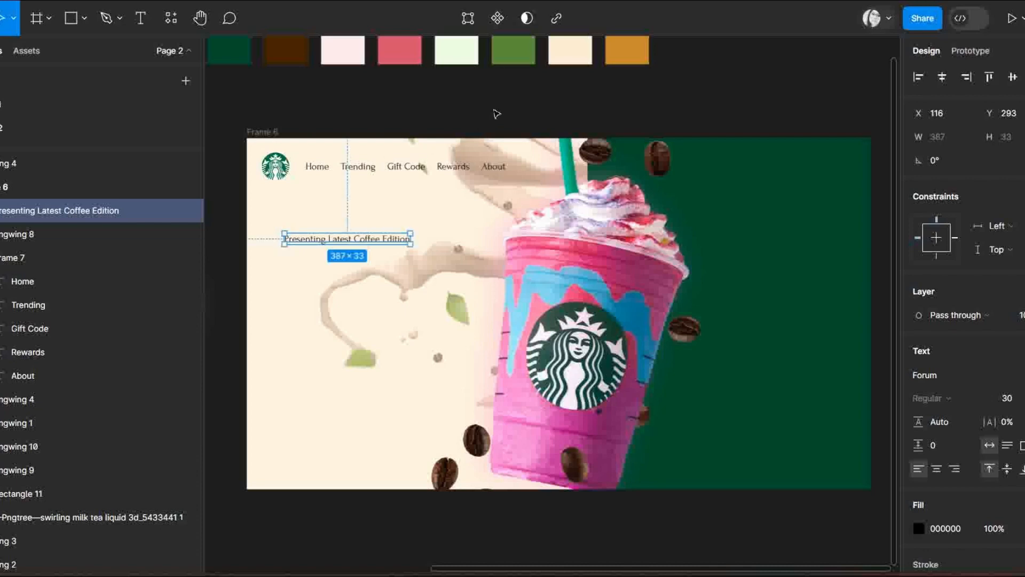
# Step: Set the "Presenting Latest Coffee Edition" text to size 40 and move it to X 46, Y 229 beneath the logo
pyautogui.click(1021, 398)
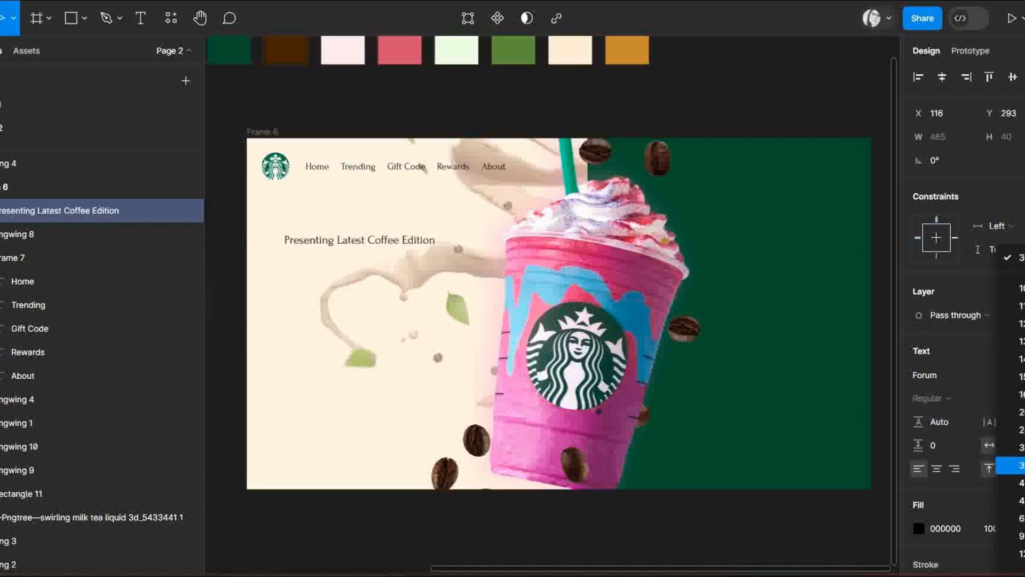
pyautogui.click(1012, 482)
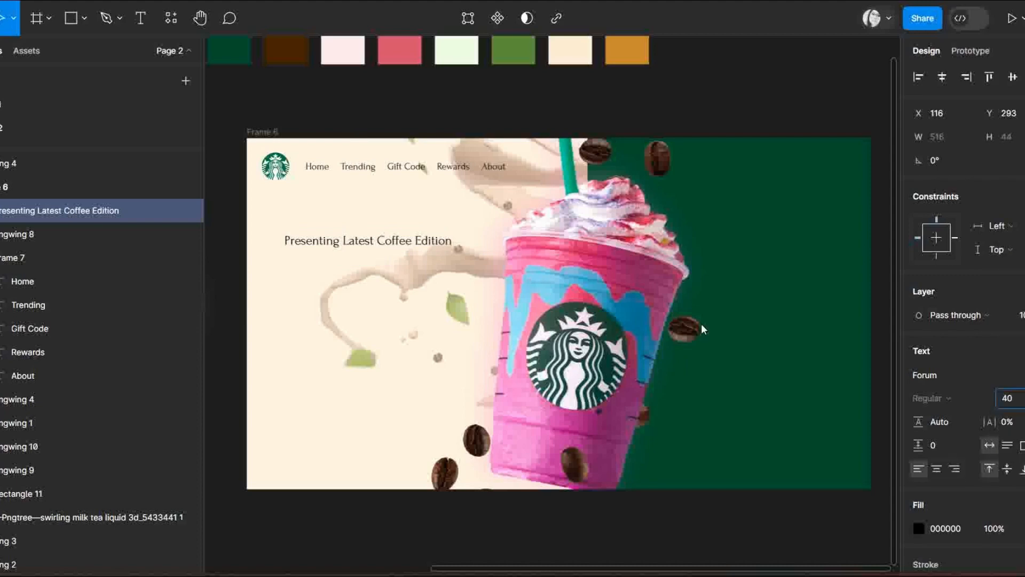
pyautogui.click(448, 98)
pyautogui.moveTo(335, 243); pyautogui.dragTo(313, 221)
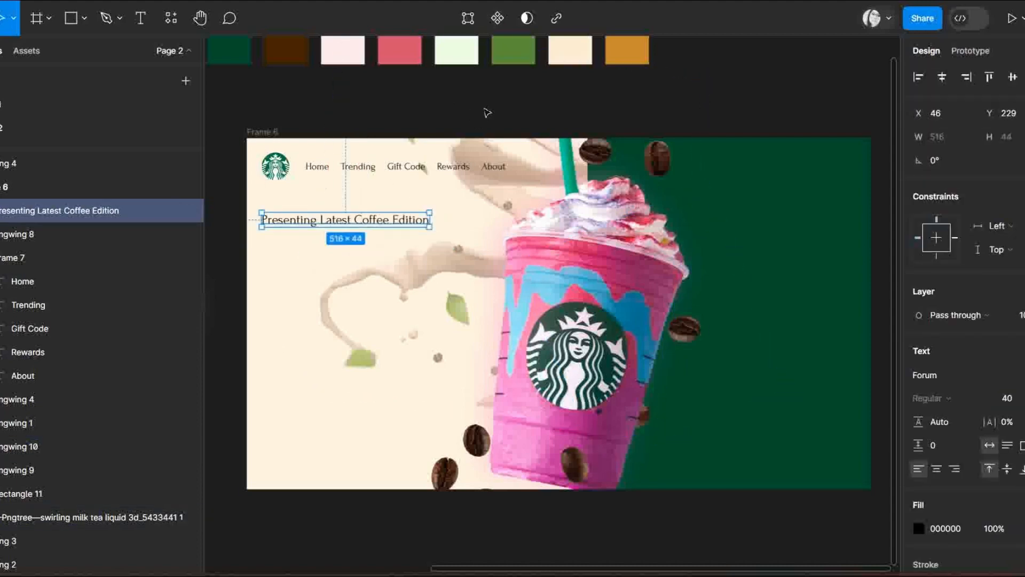
pyautogui.click(493, 107)
# Step: Add the two-line text "Unicorn Frappuccino" below the tagline at X 163, Y 416
pyautogui.click(139, 21)
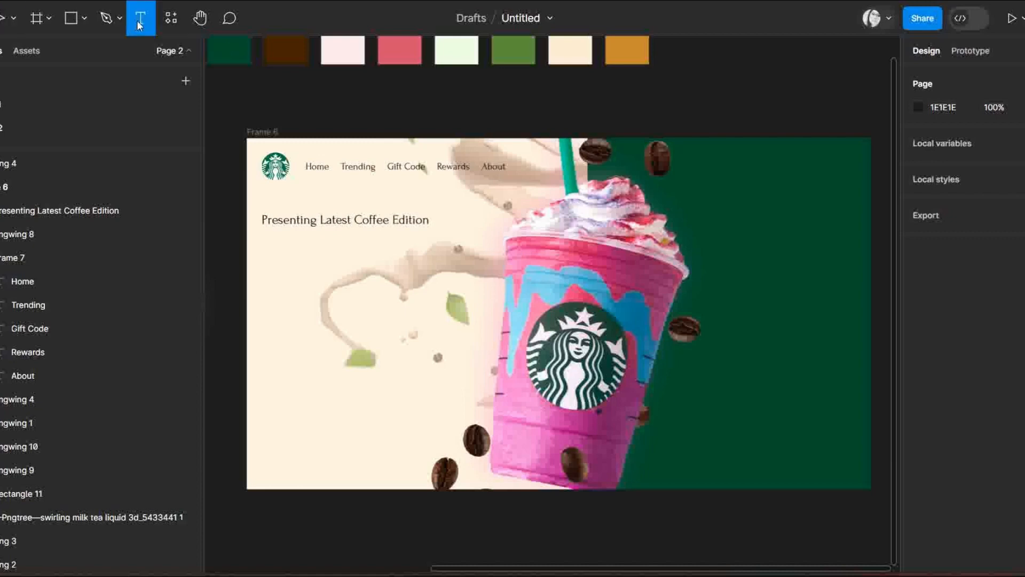
pyautogui.click(301, 273)
pyautogui.write('Uni')
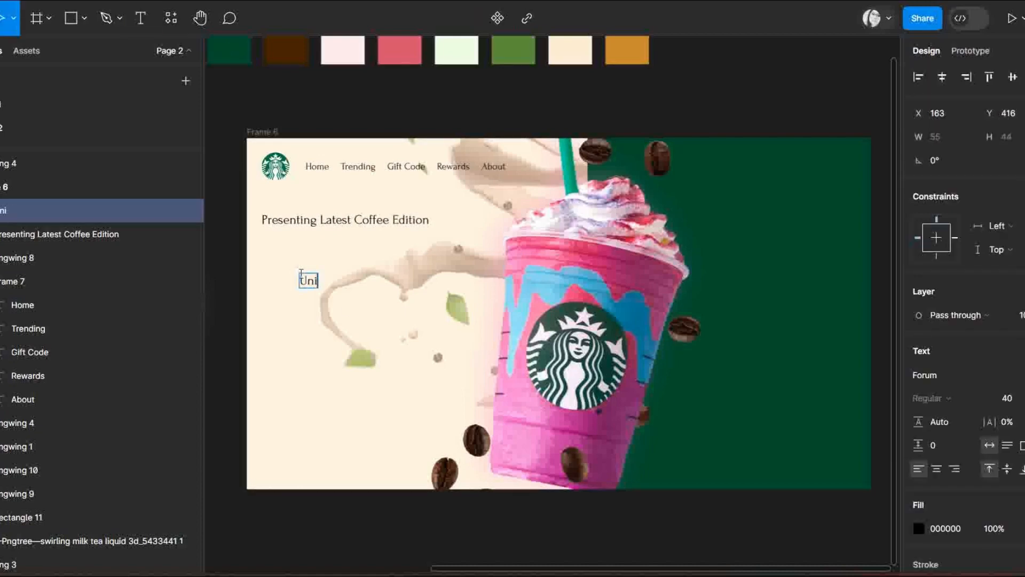
pyautogui.write('corn')
pyautogui.press('Return')
pyautogui.write('Fr')
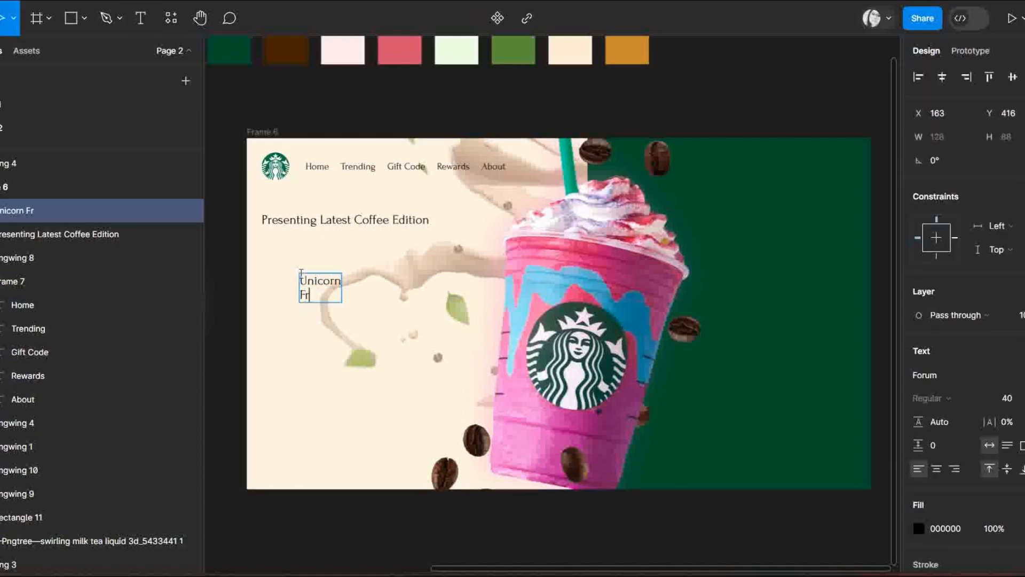
pyautogui.write('appuccino')
pyautogui.press('Escape')
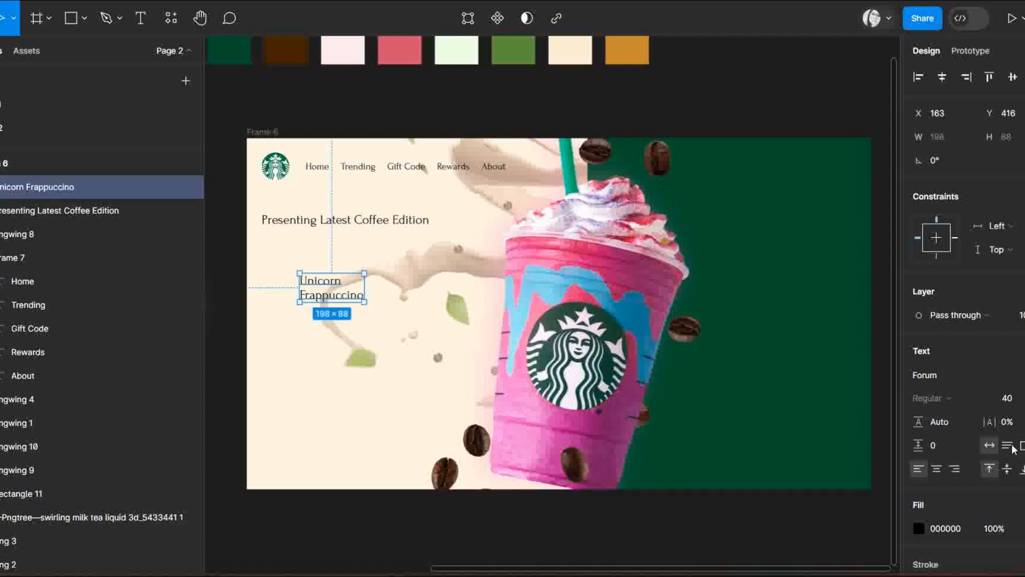
# Step: Set the "Unicorn Frappuccino" heading in Helvetica Neue Medium Extended at size 96
pyautogui.click(939, 375)
pyautogui.click(799, 531)
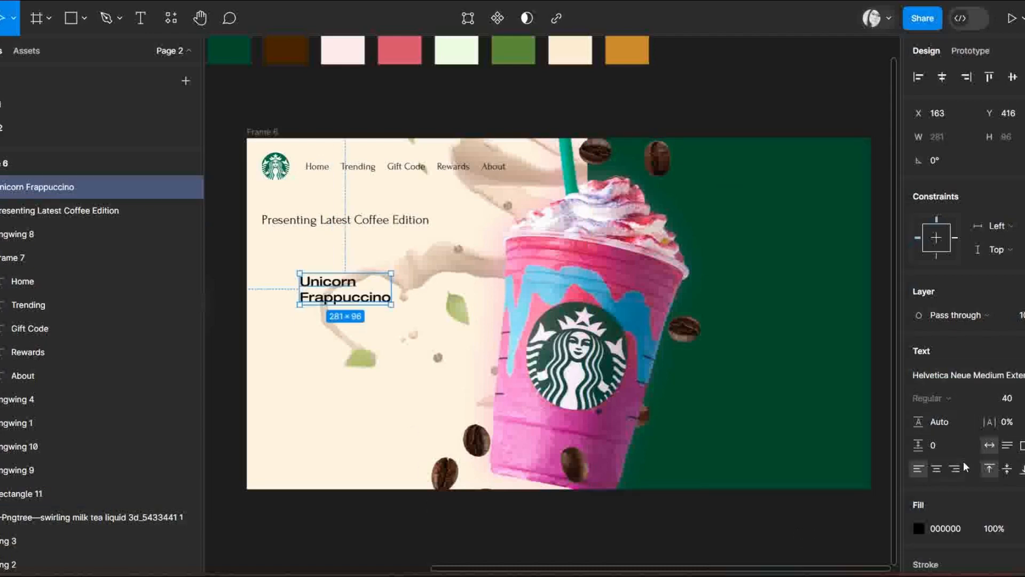
pyautogui.click(1021, 397)
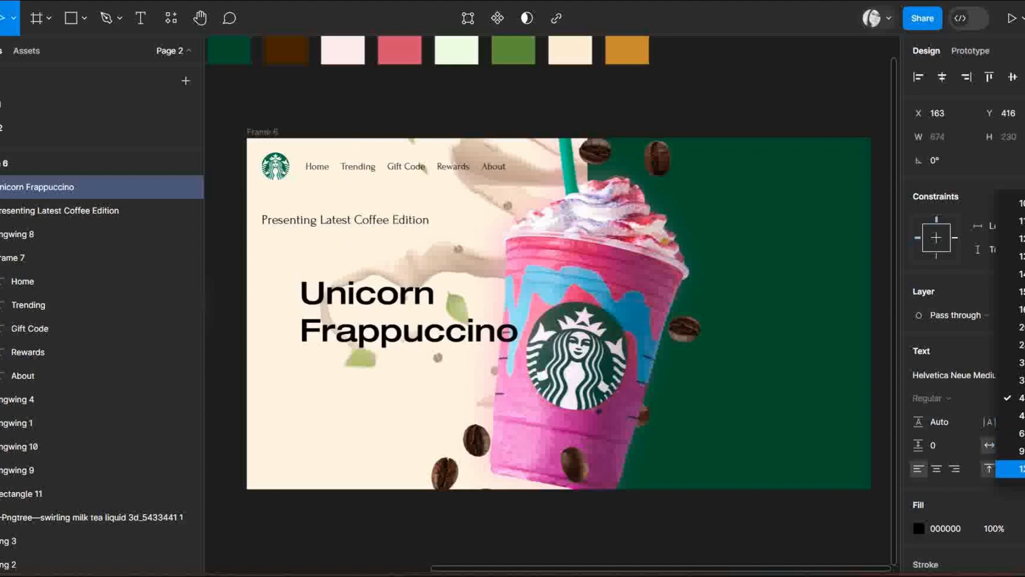
pyautogui.click(1014, 450)
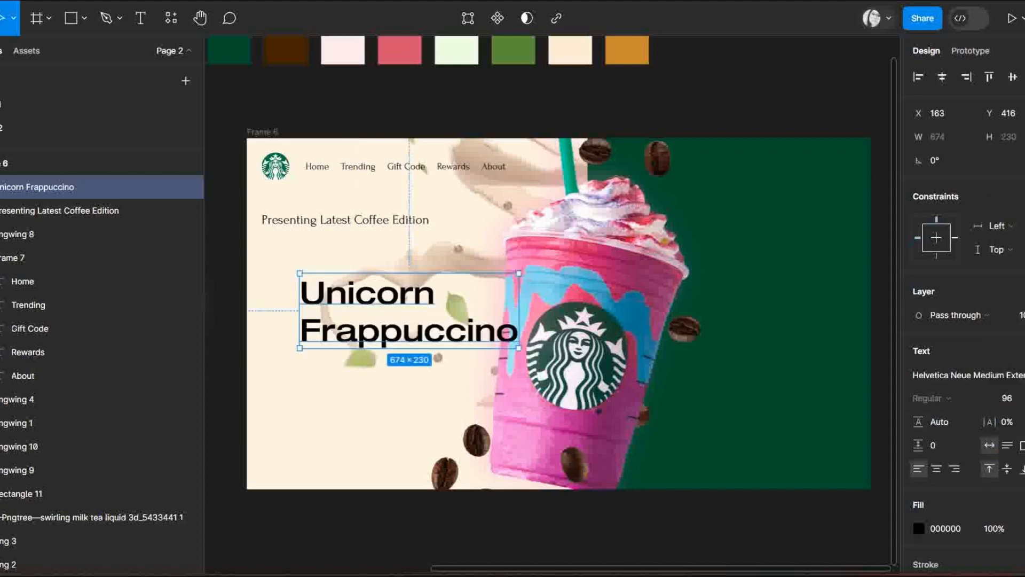
# Step: Give the heading an outside stroke and colour both stroke and fill with the background green, 004E2D
pyautogui.scroll(-2, 961, 374)
pyautogui.click(1017, 447)
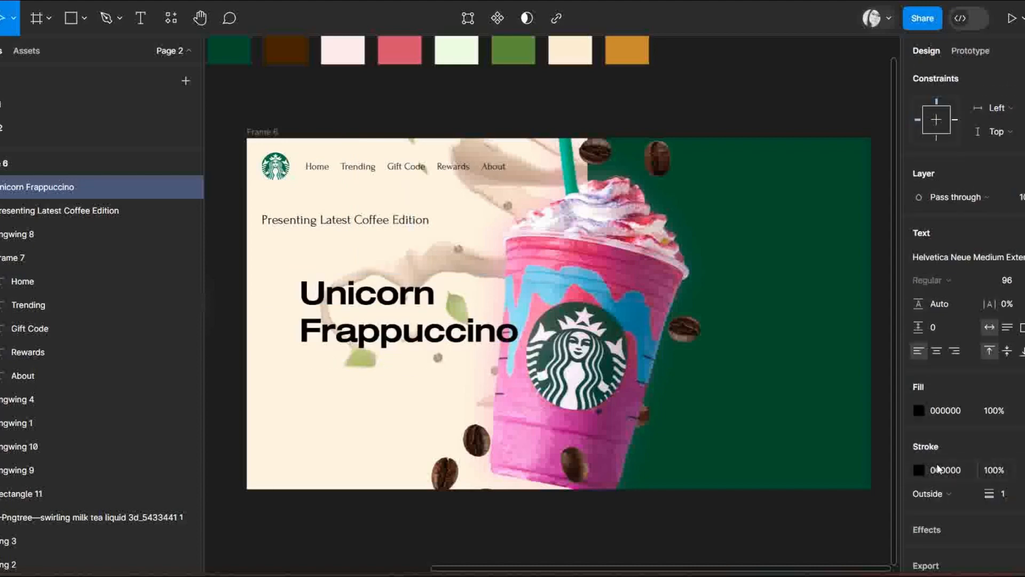
pyautogui.click(918, 470)
pyautogui.click(744, 397)
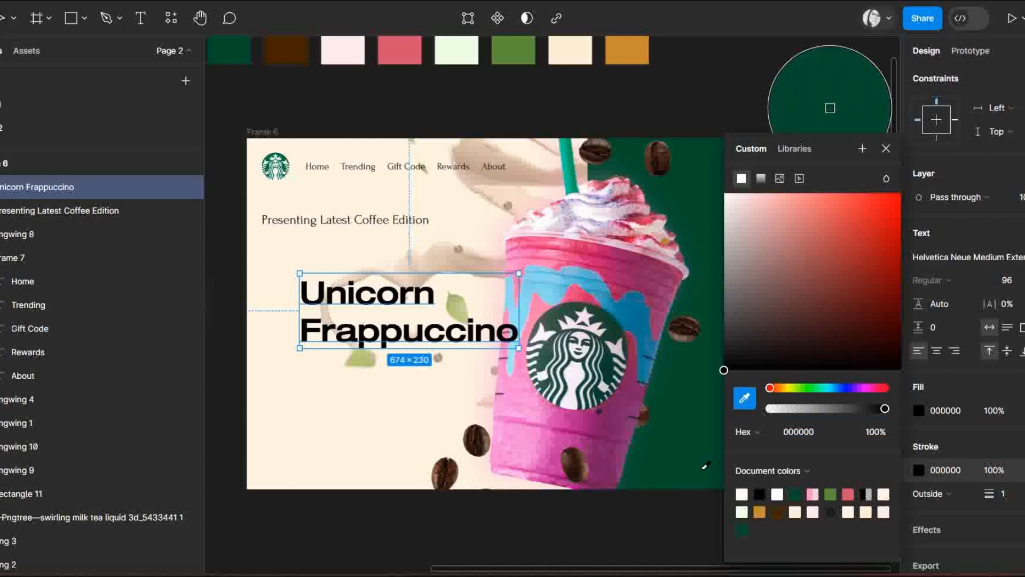
pyautogui.click(704, 466)
pyautogui.click(918, 410)
pyautogui.click(745, 397)
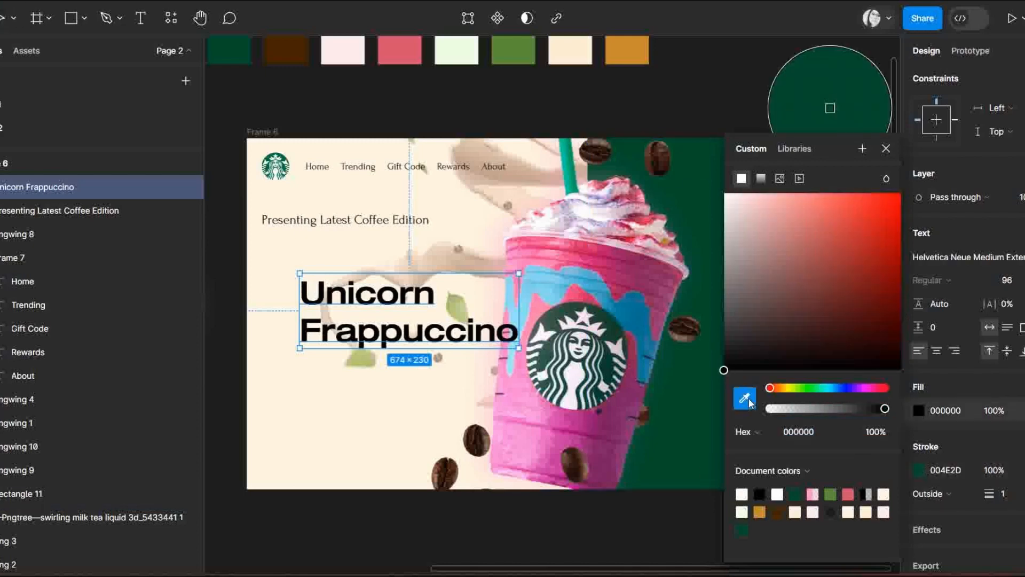
pyautogui.click(690, 434)
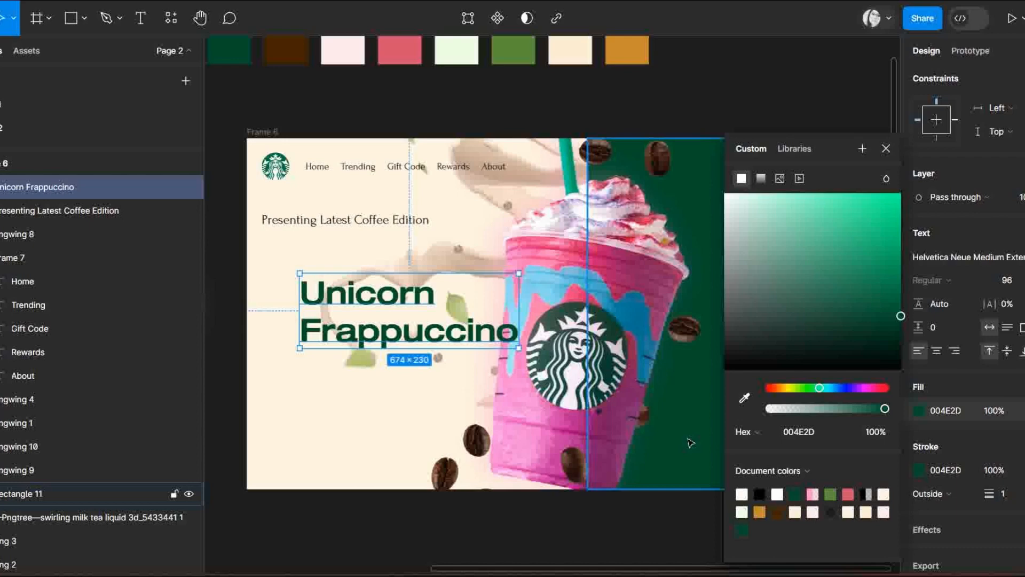
pyautogui.click(775, 106)
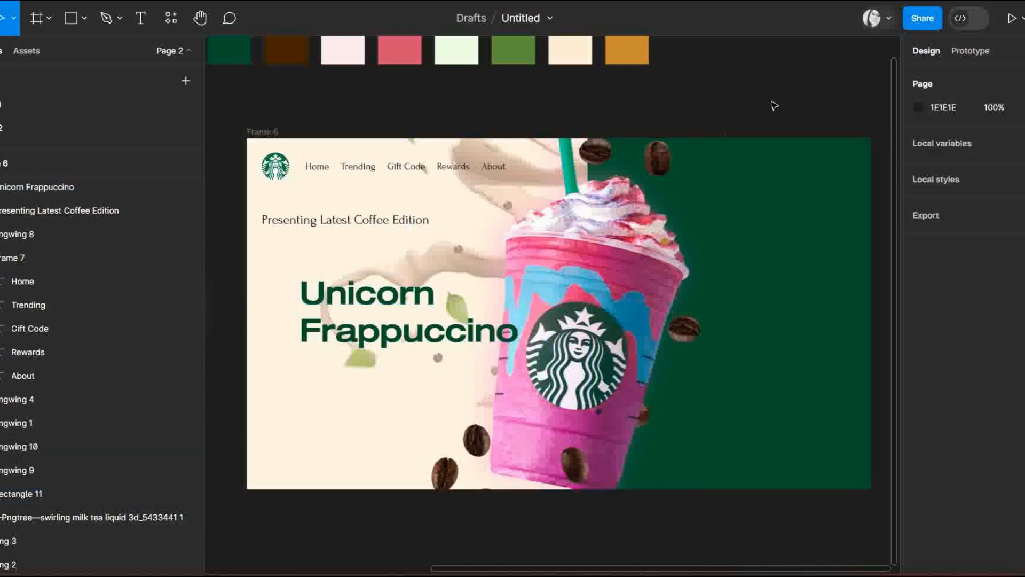
# Step: Move the heading up and left below the tagline, and place the tagline directly above it at X 73, Y 257
pyautogui.moveTo(378, 299); pyautogui.dragTo(349, 264)
pyautogui.click(544, 109)
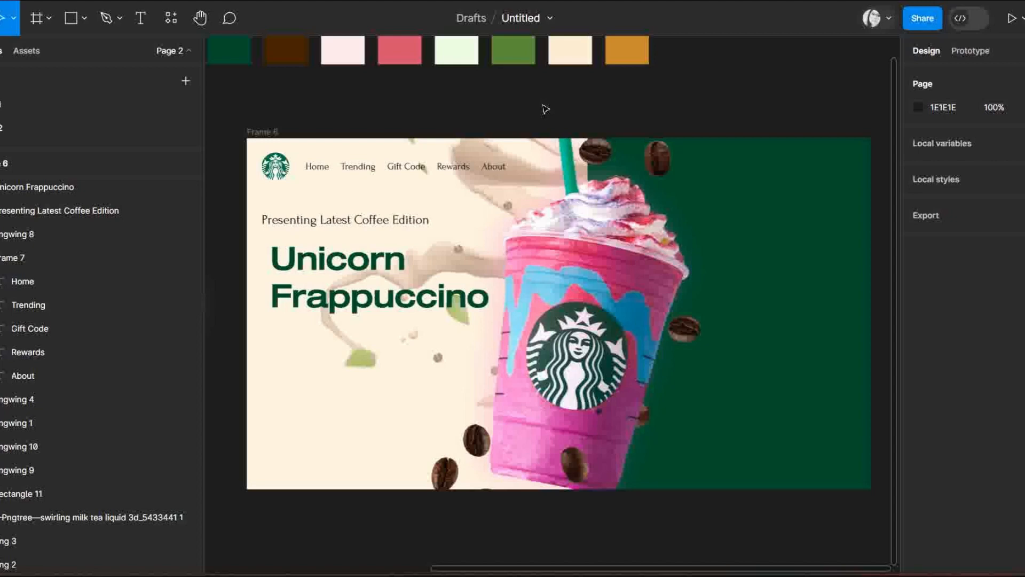
pyautogui.click(364, 223)
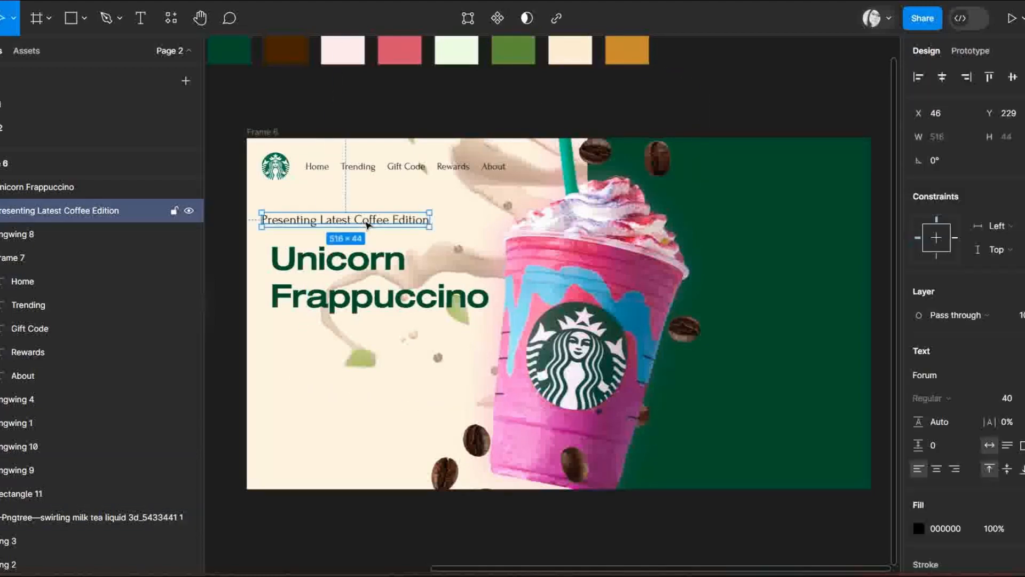
pyautogui.moveTo(338, 220)
pyautogui.mouseDown()
pyautogui.moveTo(351, 228)
pyautogui.moveTo(336, 231)
pyautogui.mouseUp()
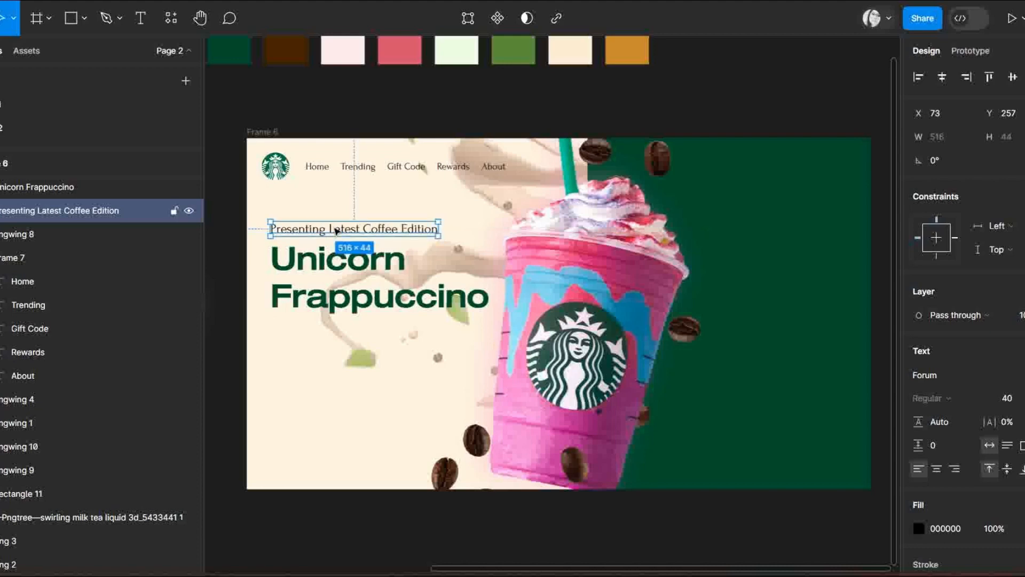
# Step: Set the stroke width of the "Unicorn Frappuccino" heading to 2
pyautogui.click(476, 107)
pyautogui.click(392, 245)
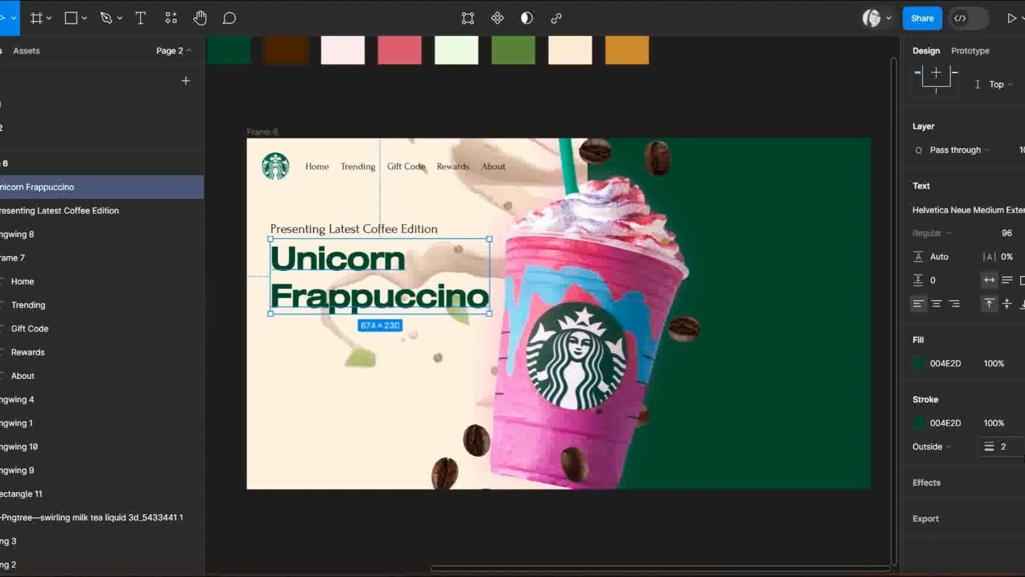
pyautogui.click(828, 104)
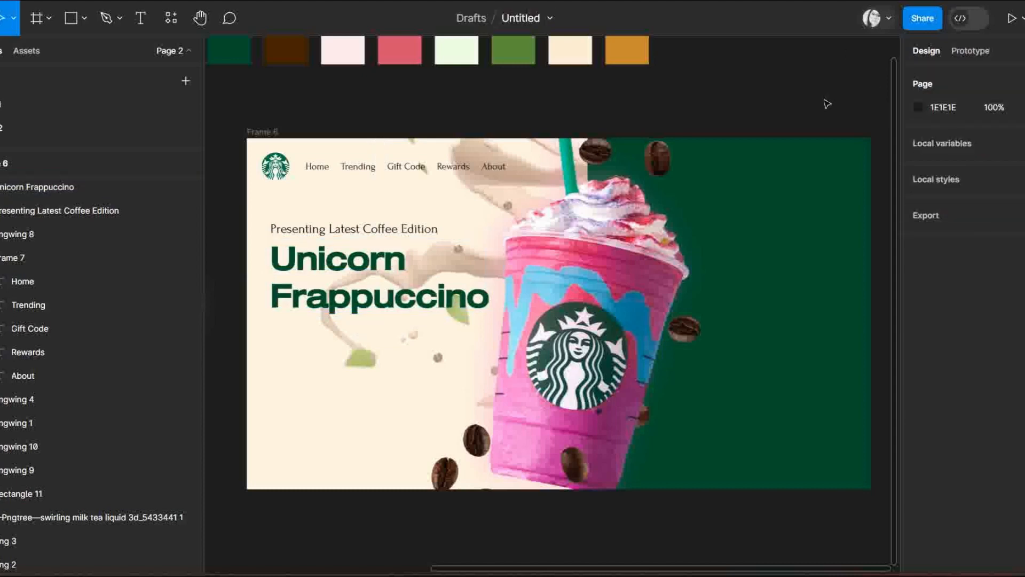
# Step: Add the text "Order Now" below the heading at X 388, Y 670
pyautogui.click(141, 19)
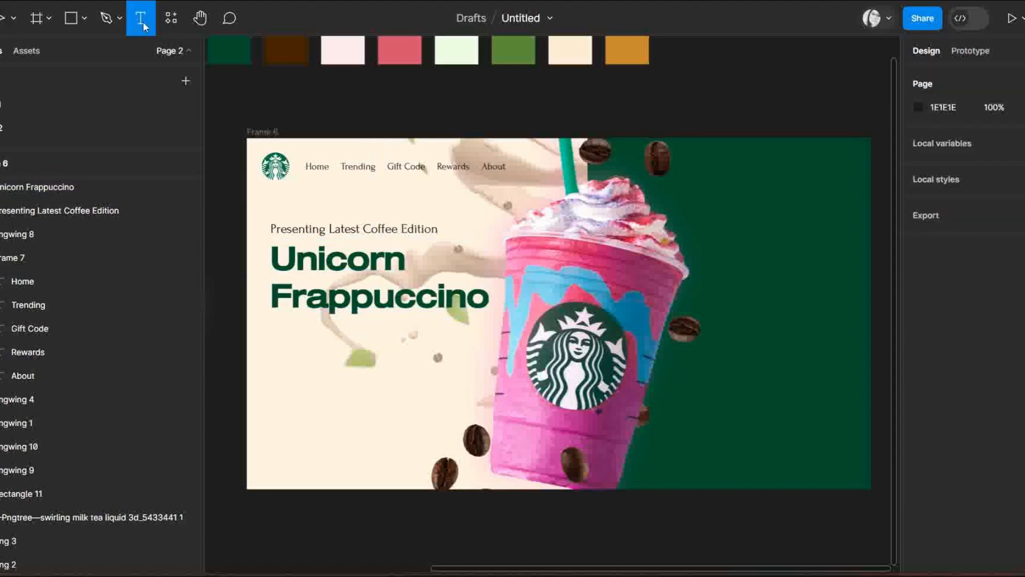
pyautogui.click(374, 356)
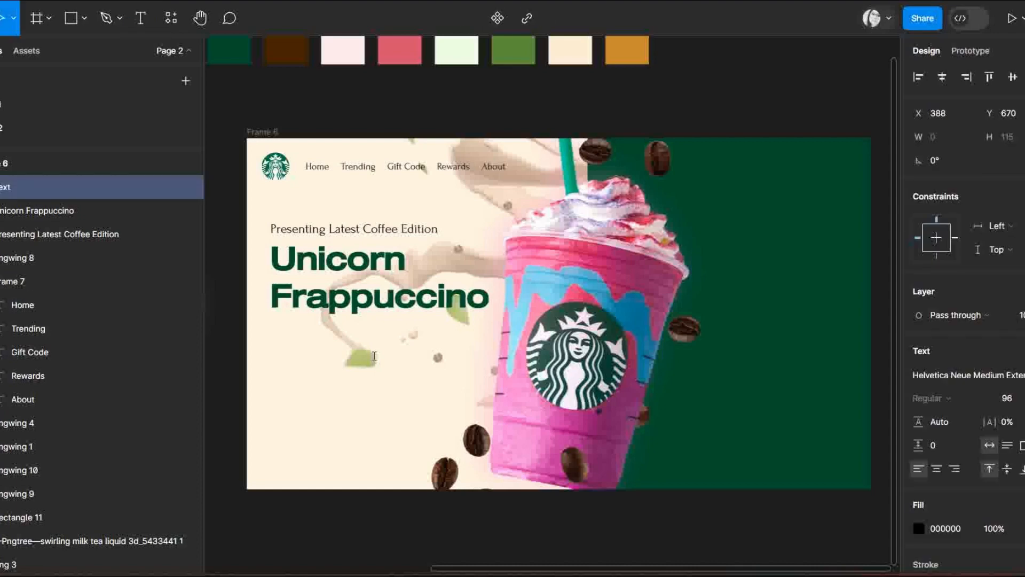
pyautogui.write('Order Now')
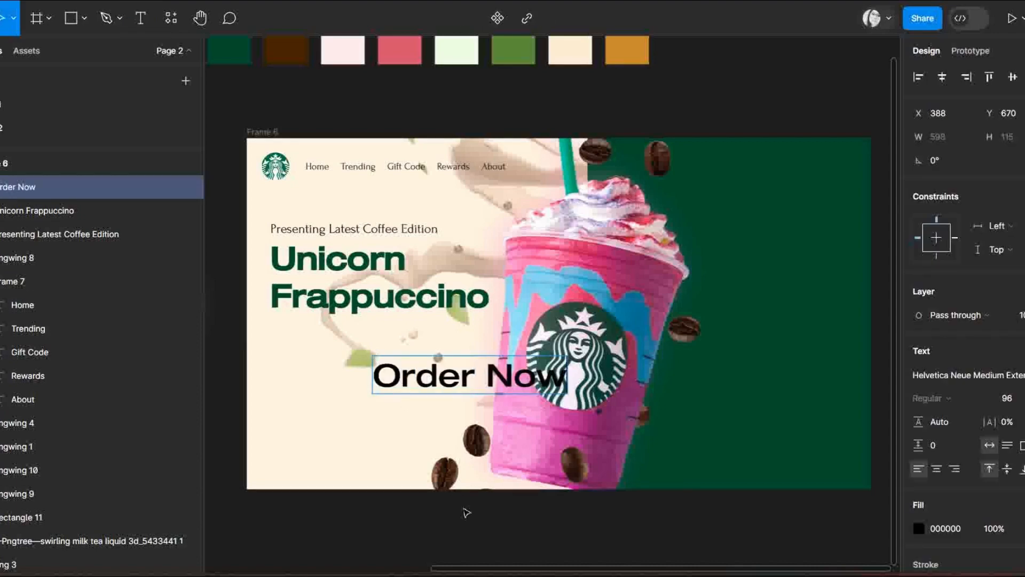
pyautogui.press('Escape')
# Step: Change the "Order Now" text to the Forum font at size 32
pyautogui.click(967, 378)
pyautogui.click(800, 283)
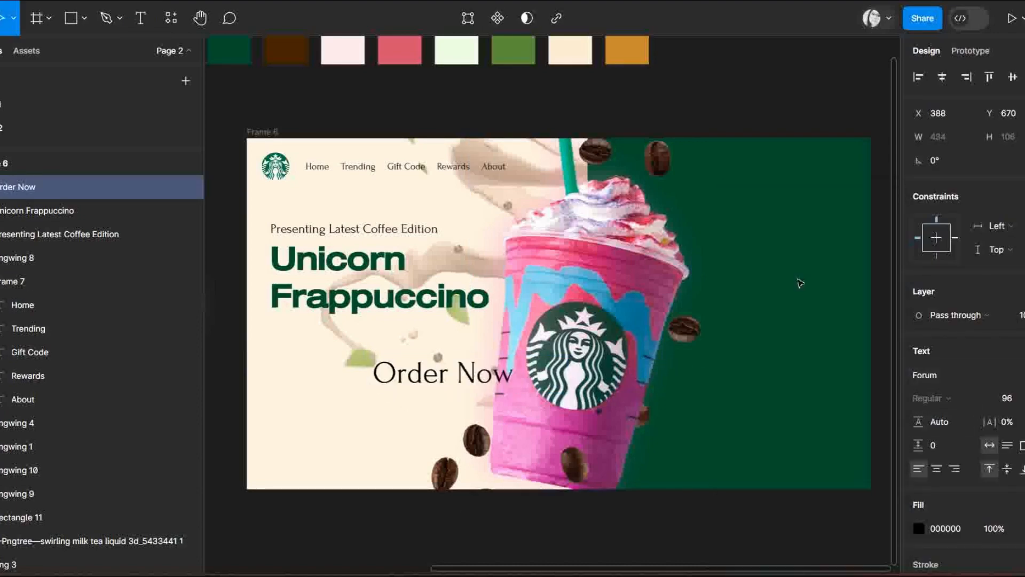
pyautogui.click(1014, 398)
pyautogui.click(1009, 299)
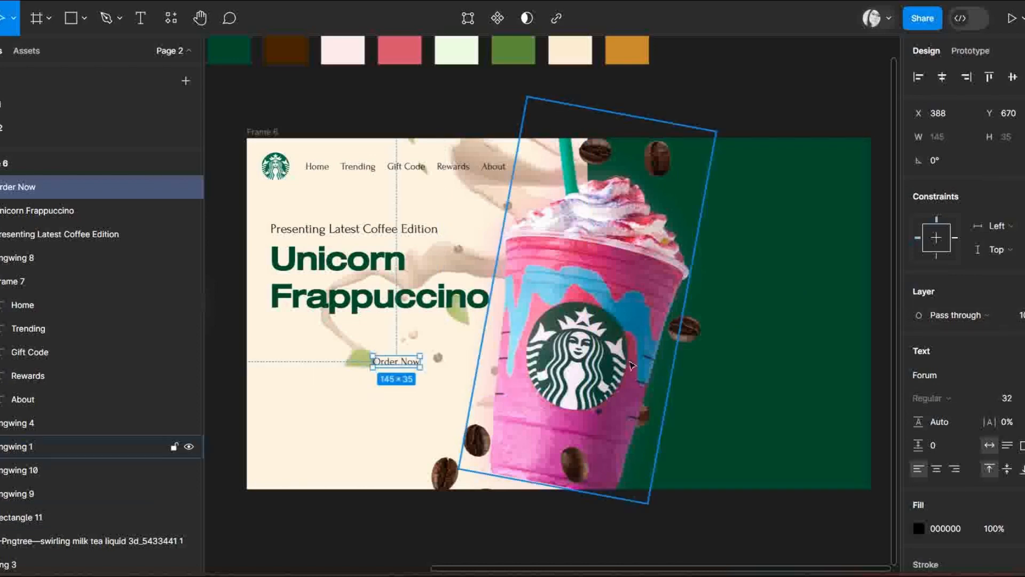
# Step: Wrap the "Order Now" text in an auto layout frame with horizontal padding 50 and vertical padding 20
pyautogui.rightClick(397, 361)
pyautogui.click(458, 405)
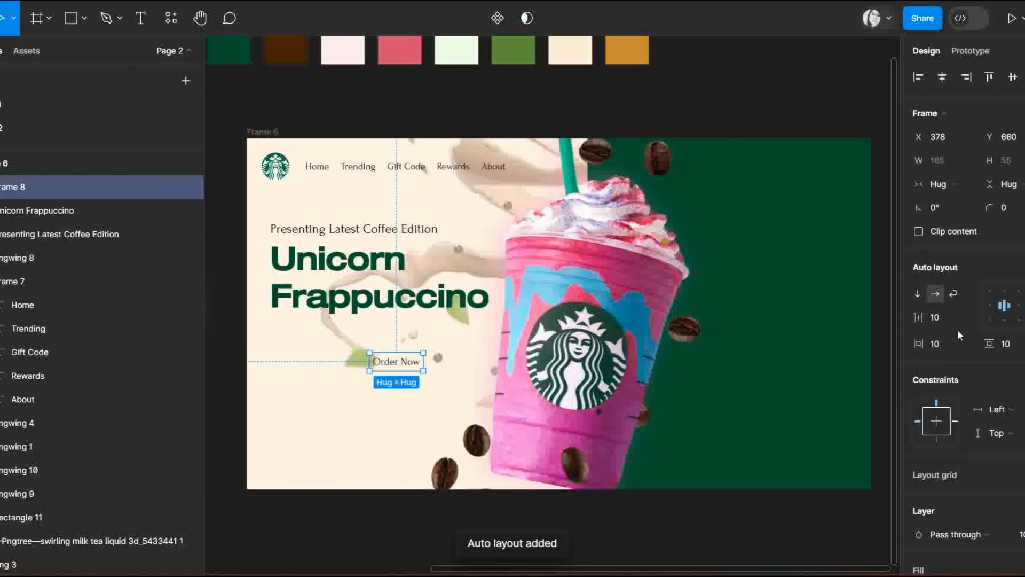
pyautogui.click(947, 351)
pyautogui.click(1014, 352)
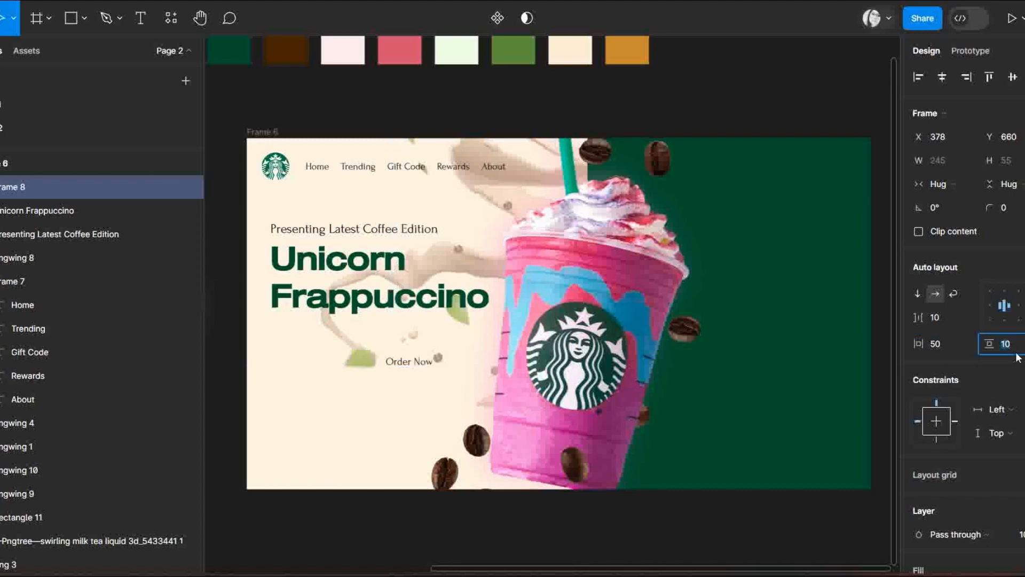
pyautogui.press('Return')
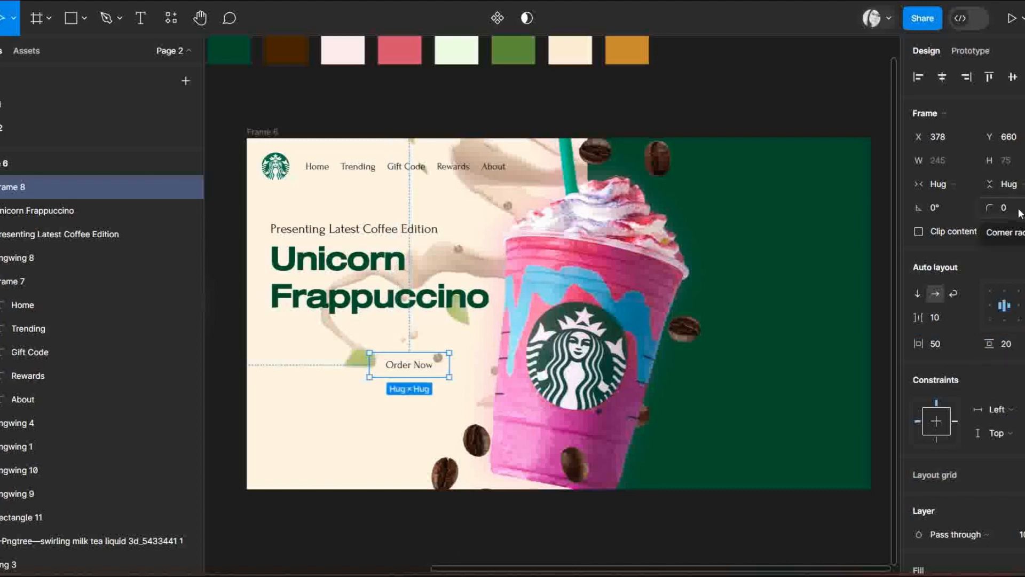
# Step: Set the corner radius of the "Order Now" button frame to 100
pyautogui.click(1010, 212)
pyautogui.write('100')
pyautogui.press('Return')
# Step: Fill the "Order Now" button with the dark green 004E2D and make its text white FFFFFF
pyautogui.scroll(-4, 951, 385)
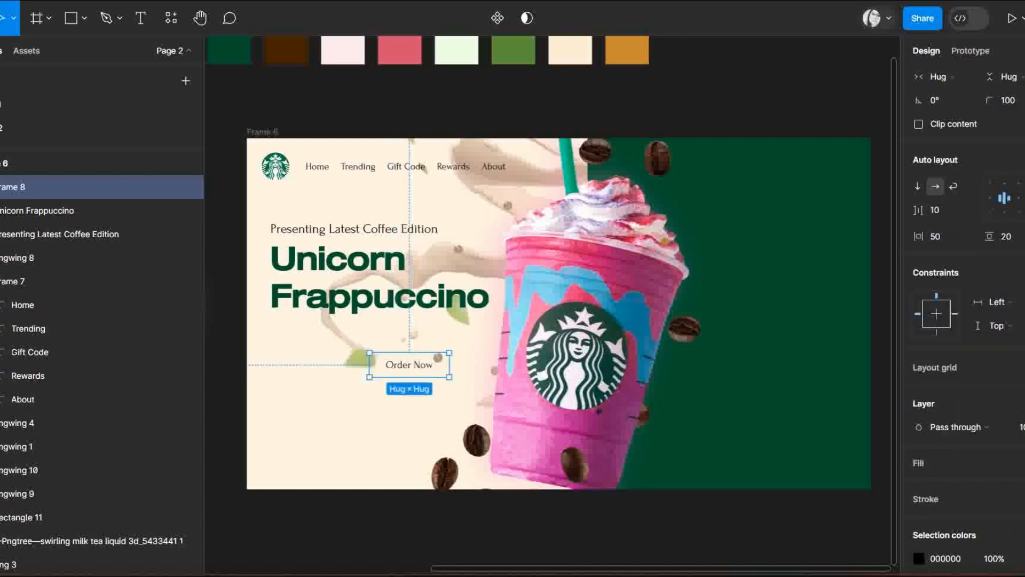
pyautogui.click(919, 386)
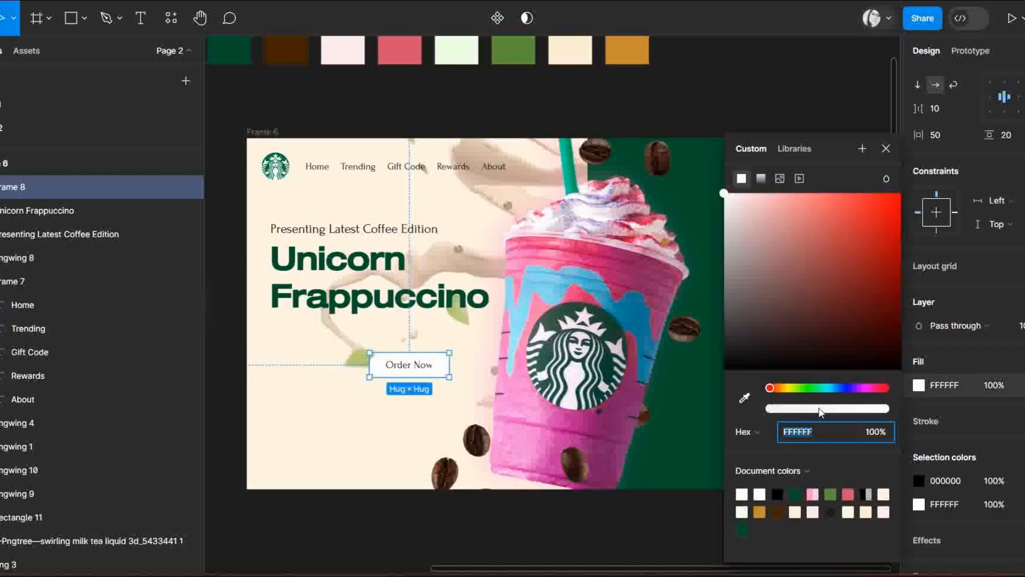
pyautogui.click(745, 398)
pyautogui.click(713, 404)
pyautogui.click(915, 482)
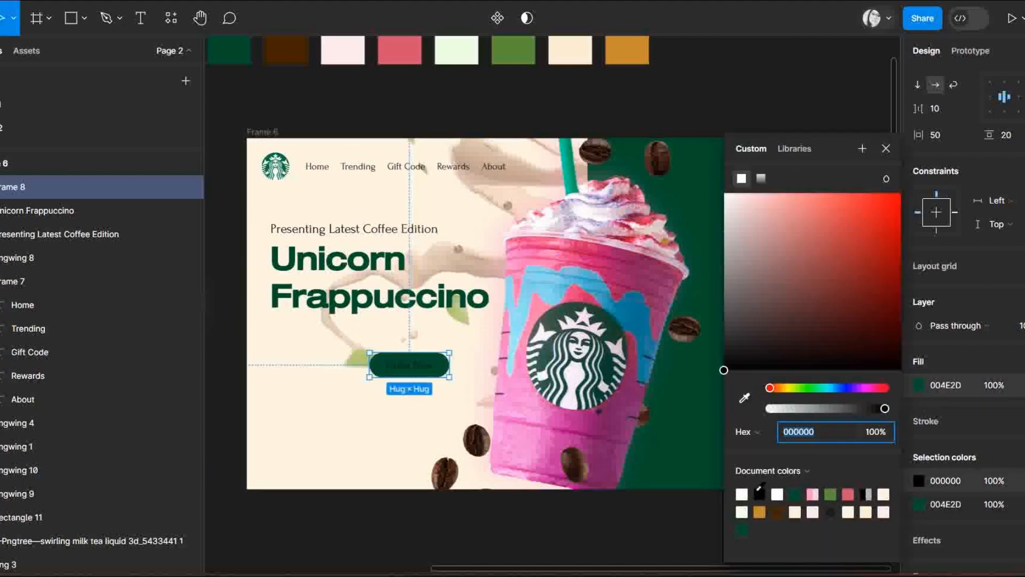
pyautogui.click(759, 494)
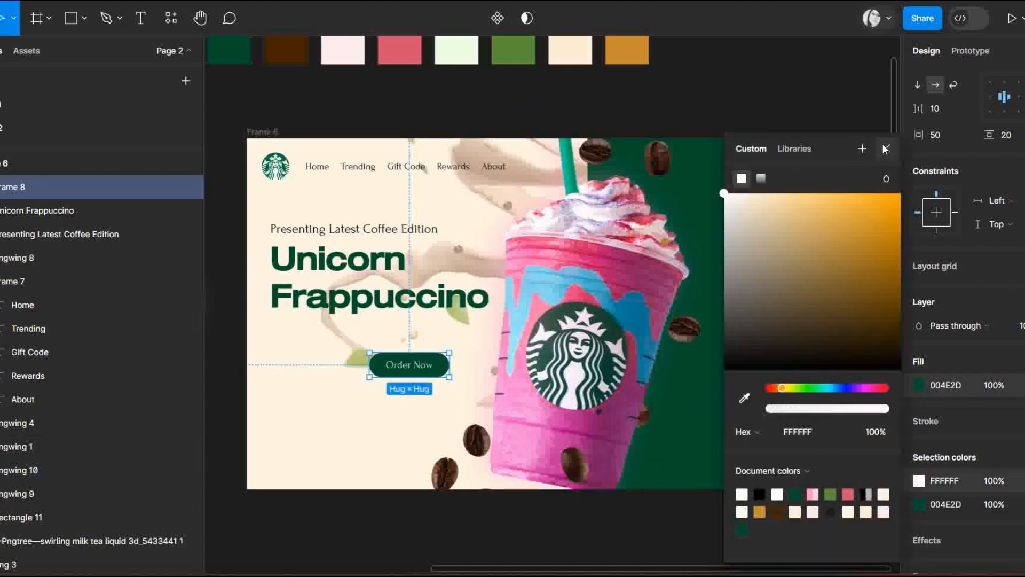
pyautogui.click(886, 148)
# Step: Move the button directly below the heading, flush with its left edge, and place a duplicate beside it at X 333, Y 594
pyautogui.moveTo(414, 367); pyautogui.dragTo(315, 348)
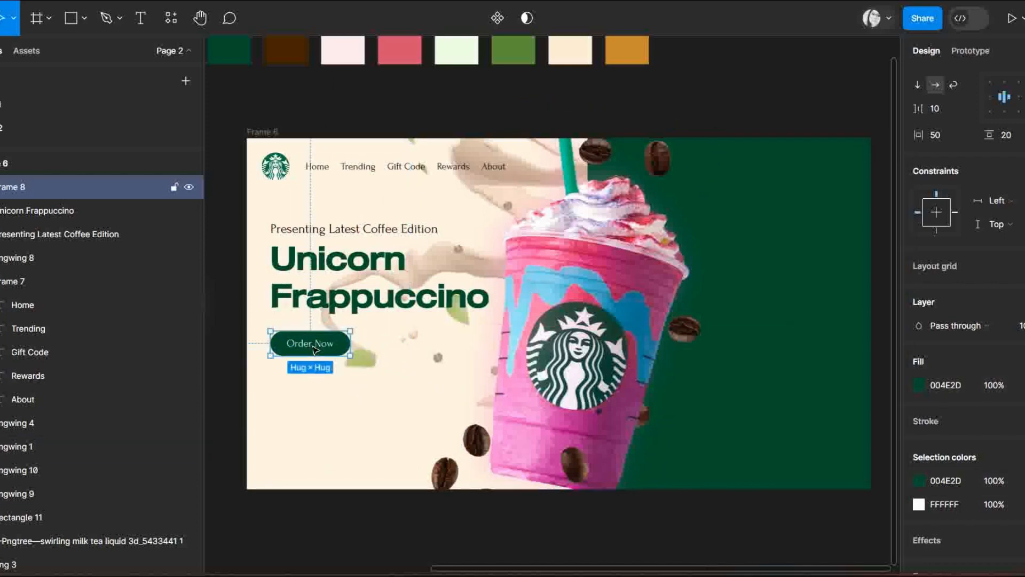
pyautogui.hotkey('ctrl', 'd')
pyautogui.hotkey('shift', 'Right')
pyautogui.hotkey('shift', 'Right')
pyautogui.hotkey('shift', 'Right')
pyautogui.hotkey('shift', 'Right')
pyautogui.hotkey('shift', 'Right')
pyautogui.hotkey('shift', 'Right')
pyautogui.hotkey('shift', 'Right')
pyautogui.hotkey('shift', 'Right')
pyautogui.hotkey('shift', 'Right')
pyautogui.hotkey('shift', 'Right')
pyautogui.hotkey('shift', 'Right')
pyautogui.hotkey('shift', 'Right')
pyautogui.hotkey('shift', 'Right')
pyautogui.hotkey('shift', 'Right')
pyautogui.hotkey('shift', 'Right')
pyautogui.hotkey('shift', 'Right')
pyautogui.hotkey('shift', 'Right')
pyautogui.hotkey('shift', 'Right')
pyautogui.hotkey('shift', 'Right')
pyautogui.hotkey('shift', 'Right')
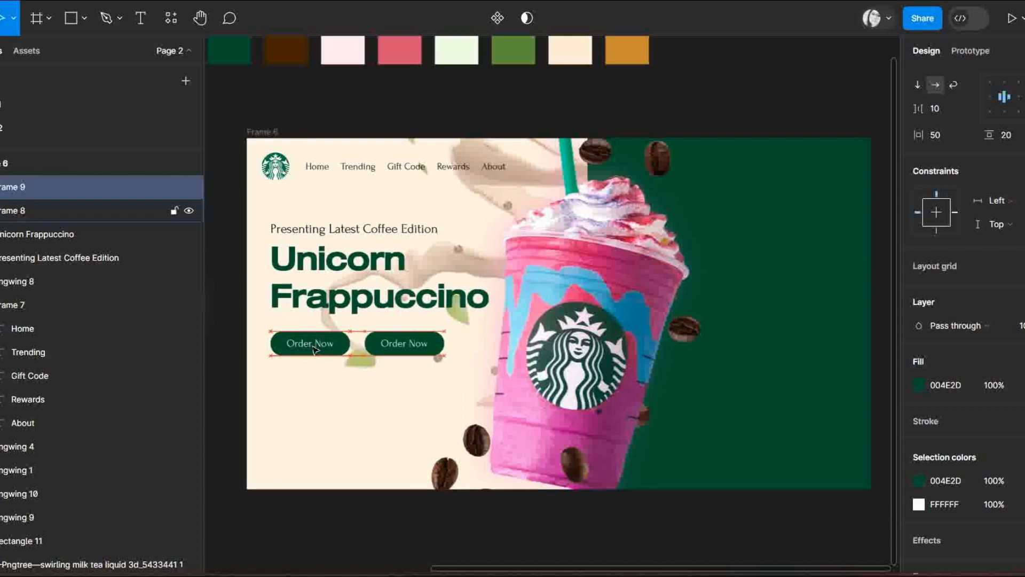
pyautogui.hotkey('shift', 'Left')
pyautogui.hotkey('shift', 'Left')
pyautogui.hotkey('shift', 'Left')
pyautogui.hotkey('shift', 'Left')
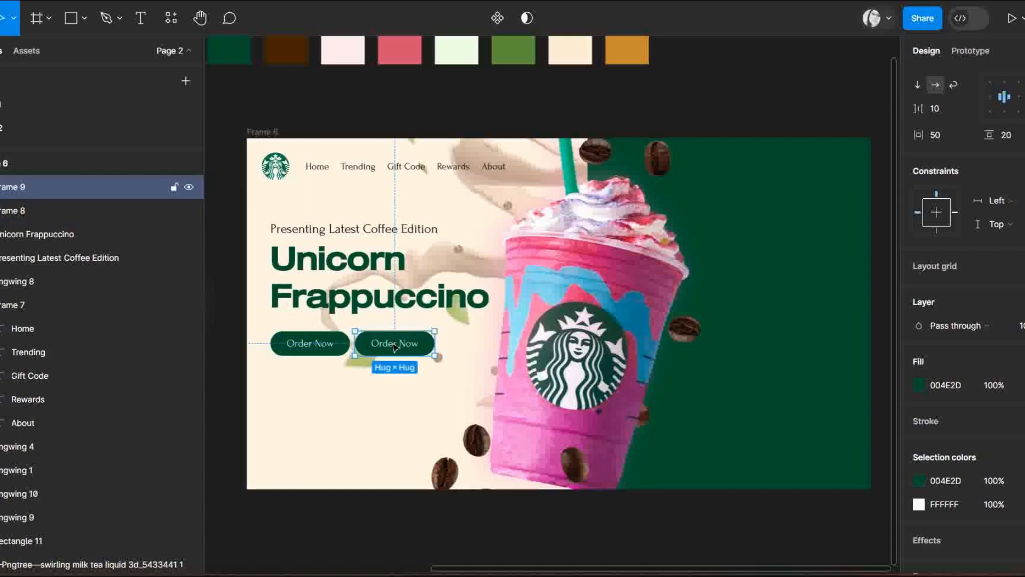
# Step: Change the duplicated button's text to "View More"
pyautogui.doubleClick(394, 343)
pyautogui.doubleClick(394, 343)
pyautogui.write('View More')
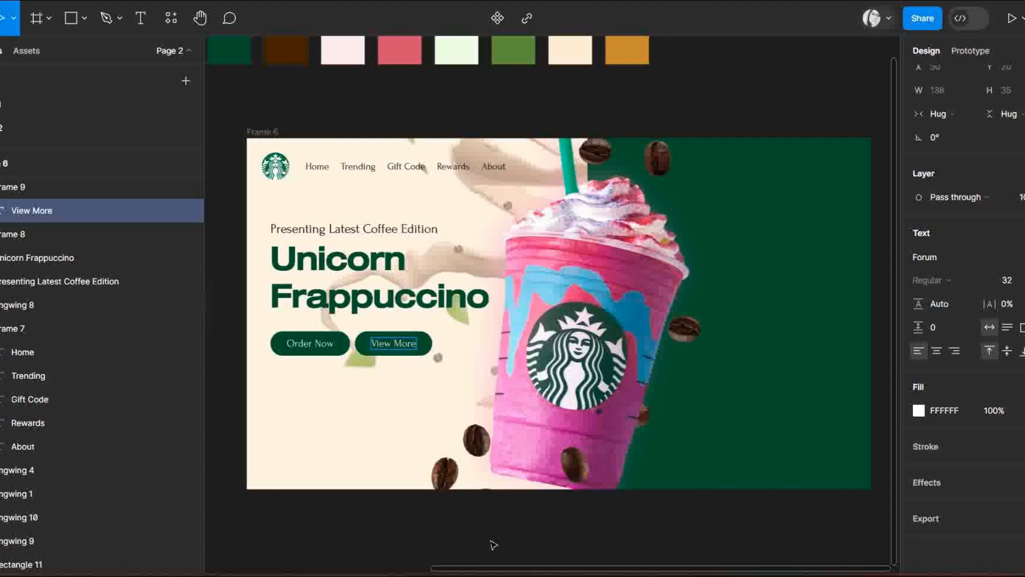
pyautogui.press('Escape')
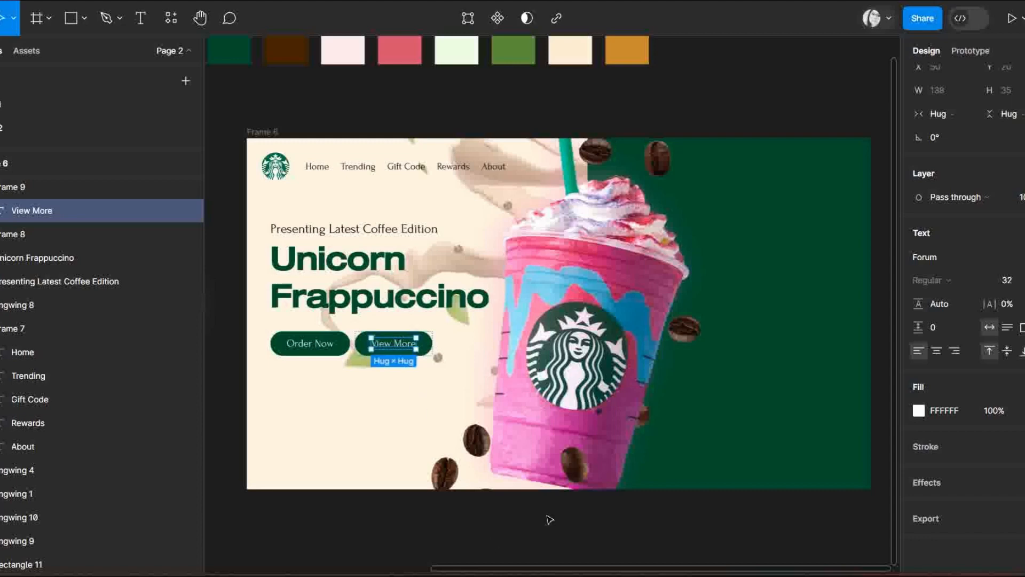
pyautogui.click(549, 521)
# Step: Fill the "View More" button with the dark brown sampled from the color palette above the frame
pyautogui.click(394, 343)
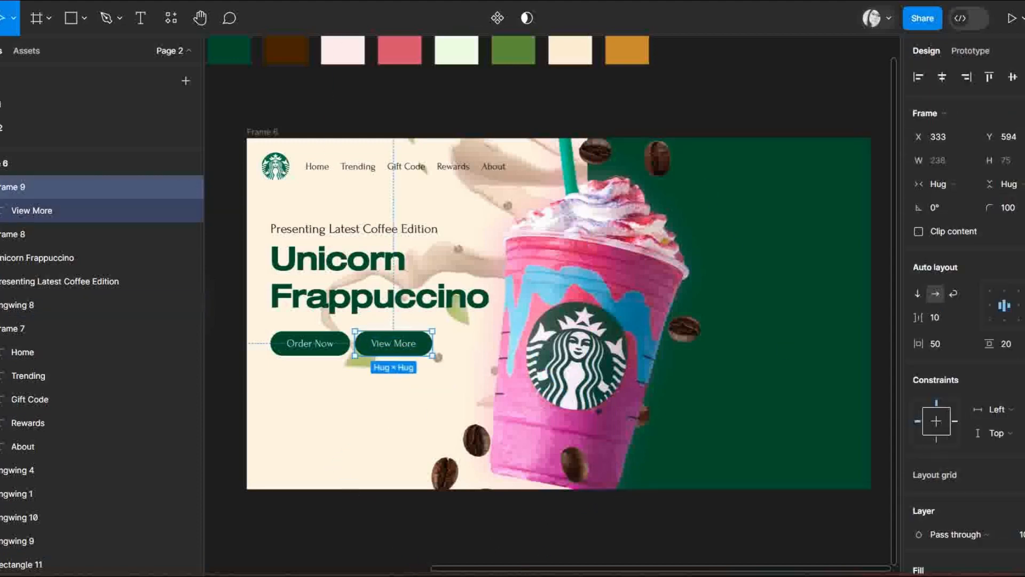
pyautogui.scroll(-3, 961, 320)
pyautogui.click(919, 498)
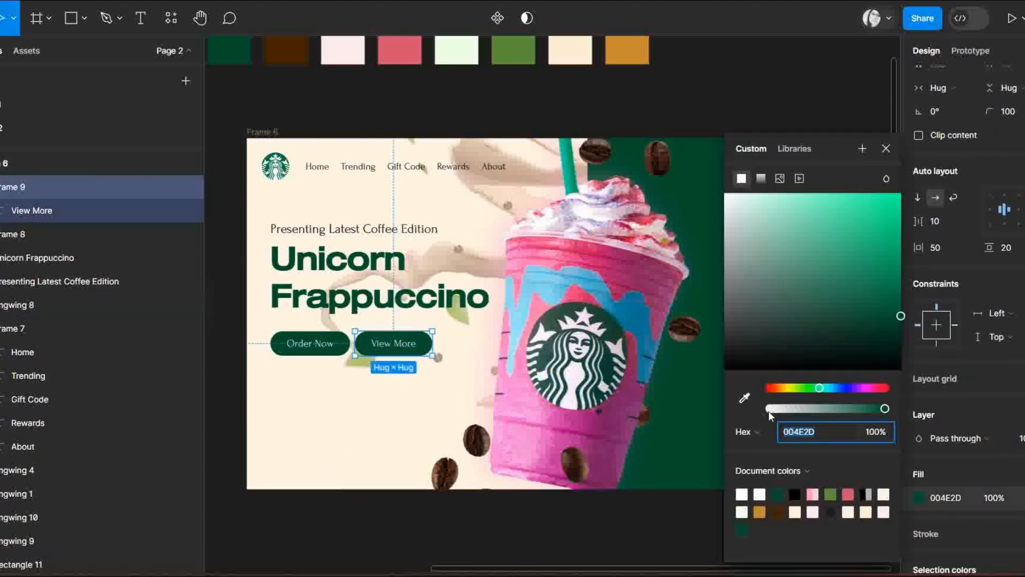
pyautogui.click(744, 397)
pyautogui.click(298, 53)
pyautogui.click(331, 105)
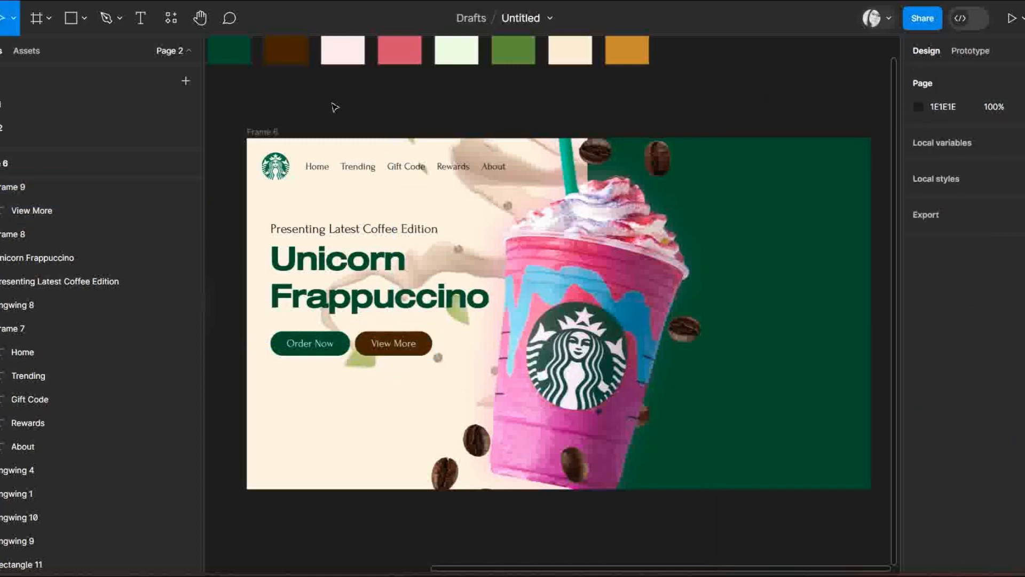
# Step: Duplicate the "Presenting Latest Coffee Edition" tagline and move the copy straight down near the frame's lower edge, at about Y 928
pyautogui.click(279, 234)
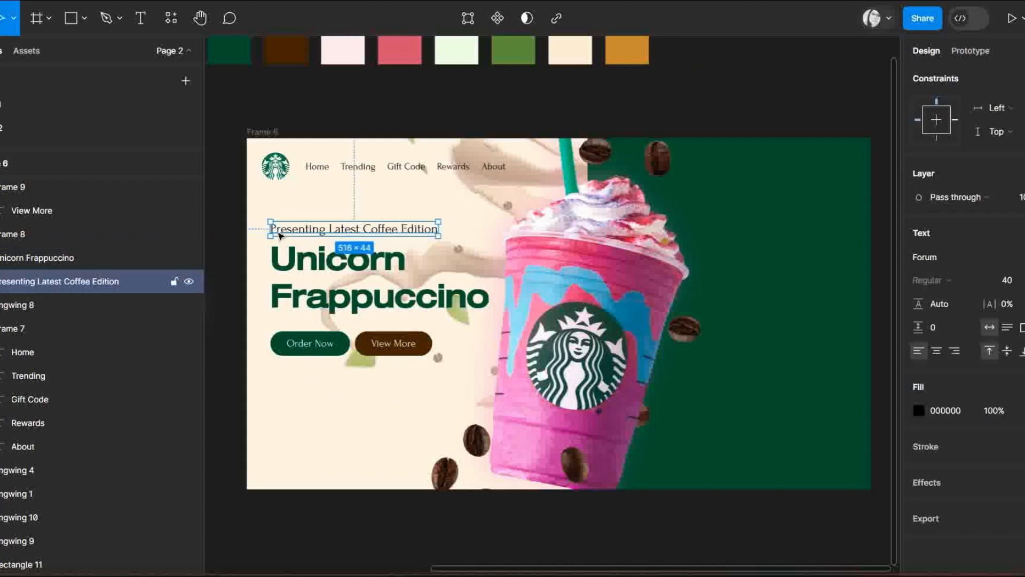
pyautogui.hotkey('ctrl', 'd')
pyautogui.hotkey('shift', 'Down')
pyautogui.hotkey('shift', 'Down')
pyautogui.hotkey('shift', 'Down')
pyautogui.hotkey('shift', 'Down')
pyautogui.hotkey('shift', 'Down')
pyautogui.hotkey('shift', 'Down')
pyautogui.hotkey('shift', 'Down')
pyautogui.hotkey('shift', 'Down')
pyautogui.hotkey('shift', 'Down')
pyautogui.hotkey('shift', 'Down')
pyautogui.hotkey('shift', 'Down')
pyautogui.hotkey('shift', 'Down')
pyautogui.hotkey('shift', 'Down')
pyautogui.hotkey('shift', 'Down')
pyautogui.hotkey('shift', 'Down')
pyautogui.hotkey('shift', 'Down')
pyautogui.hotkey('shift', 'Down')
pyautogui.hotkey('shift', 'Down')
pyautogui.hotkey('shift', 'Down')
pyautogui.hotkey('shift', 'Down')
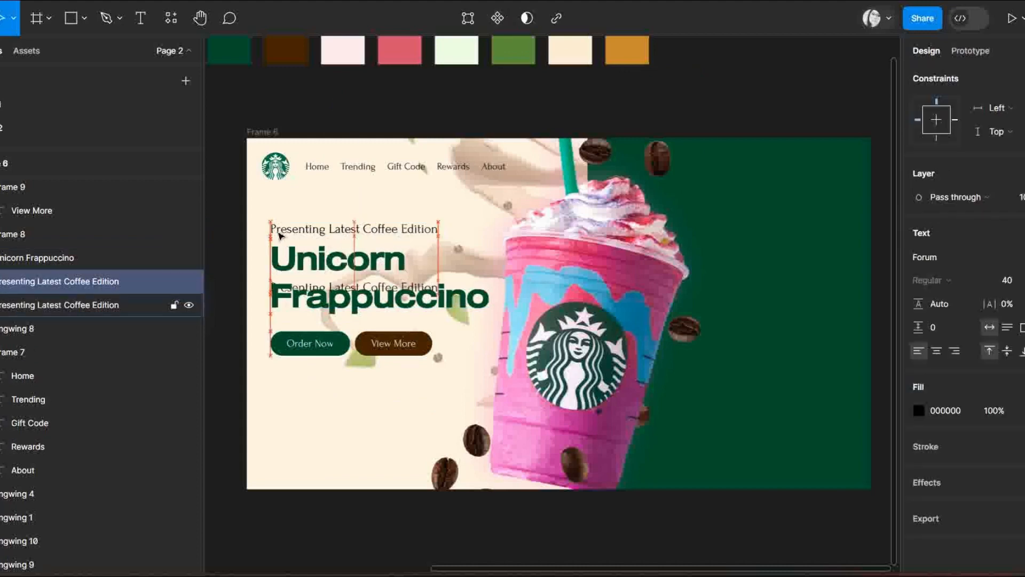
pyautogui.hotkey('shift', 'Down')
pyautogui.hotkey('shift', 'Down')
pyautogui.hotkey('shift', 'Down')
pyautogui.hotkey('shift', 'Down')
pyautogui.hotkey('shift', 'Down')
pyautogui.hotkey('shift', 'Down')
pyautogui.hotkey('shift', 'Down')
pyautogui.hotkey('shift', 'Down')
pyautogui.hotkey('shift', 'Down')
pyautogui.hotkey('shift', 'Down')
pyautogui.hotkey('shift', 'Down')
pyautogui.hotkey('shift', 'Down')
pyautogui.hotkey('shift', 'Down')
pyautogui.hotkey('shift', 'Down')
pyautogui.hotkey('shift', 'Down')
pyautogui.hotkey('shift', 'Down')
pyautogui.hotkey('shift', 'Down')
pyautogui.hotkey('shift', 'Down')
pyautogui.hotkey('shift', 'Down')
pyautogui.hotkey('shift', 'Down')
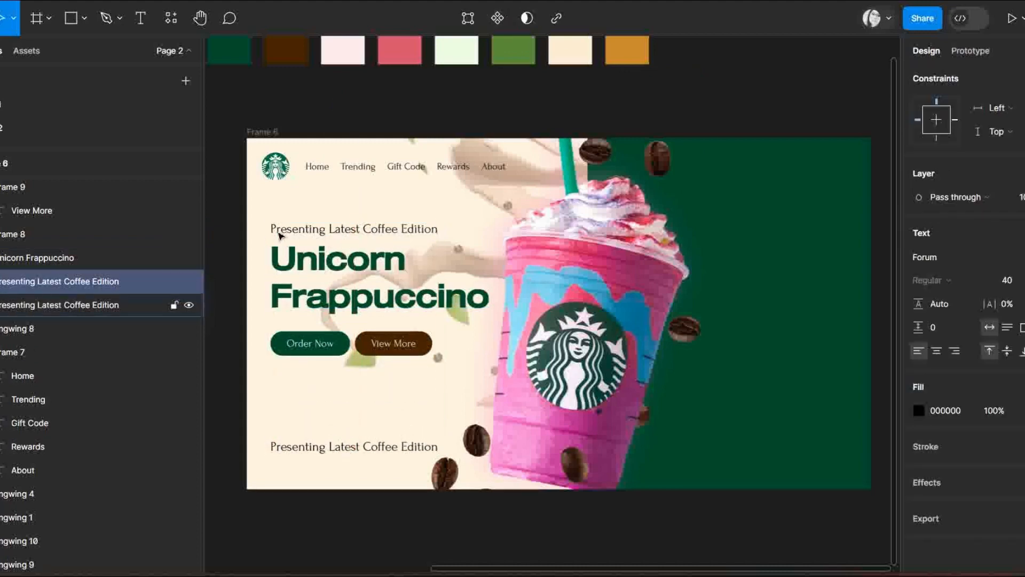
# Step: Replace the copied tagline's text with "Contact Us : starbuckscoffee.in" at X 73, Y 928
pyautogui.doubleClick(324, 448)
pyautogui.write('Cont')
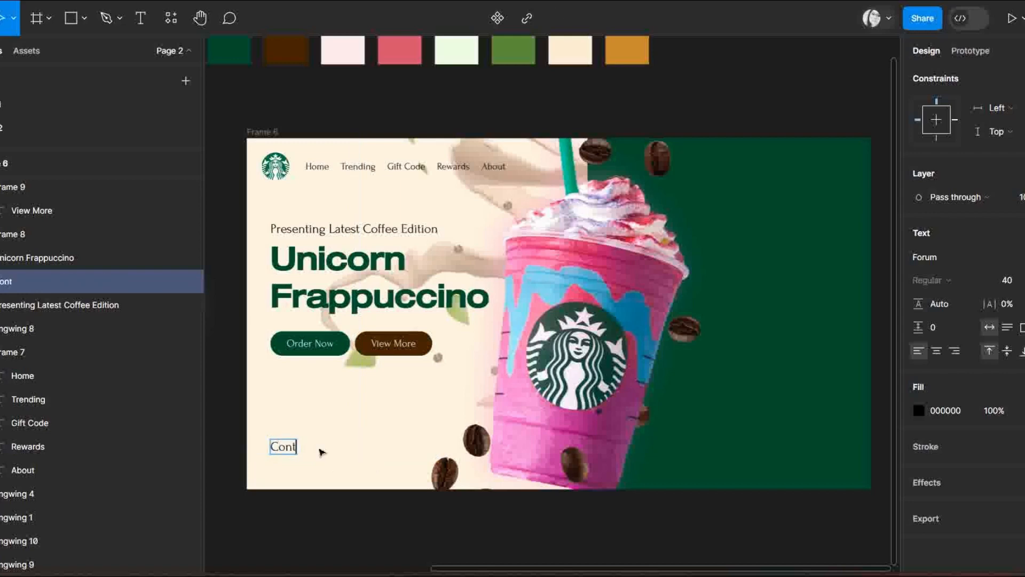
pyautogui.write('act Us')
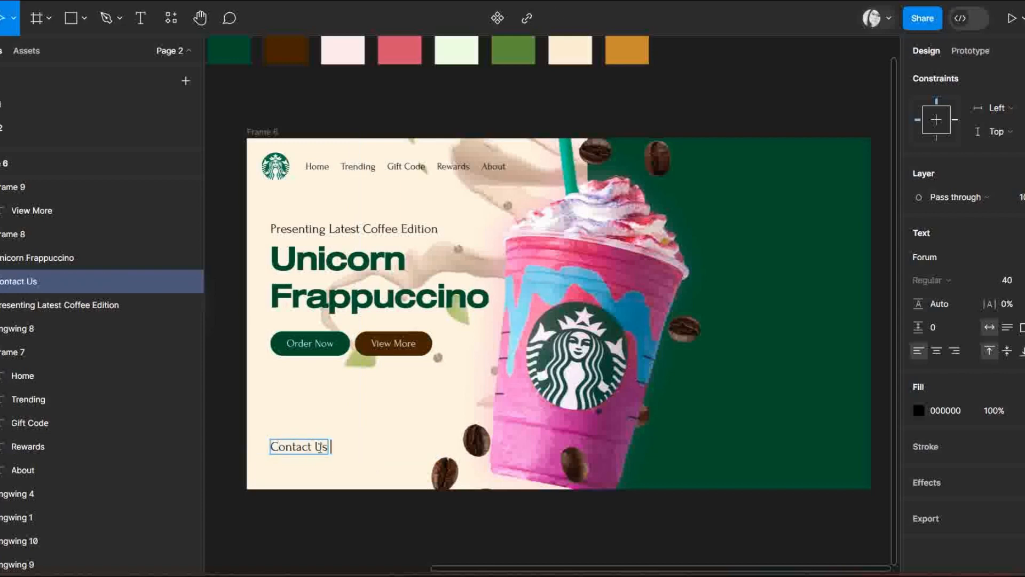
pyautogui.write(' : starbucks')
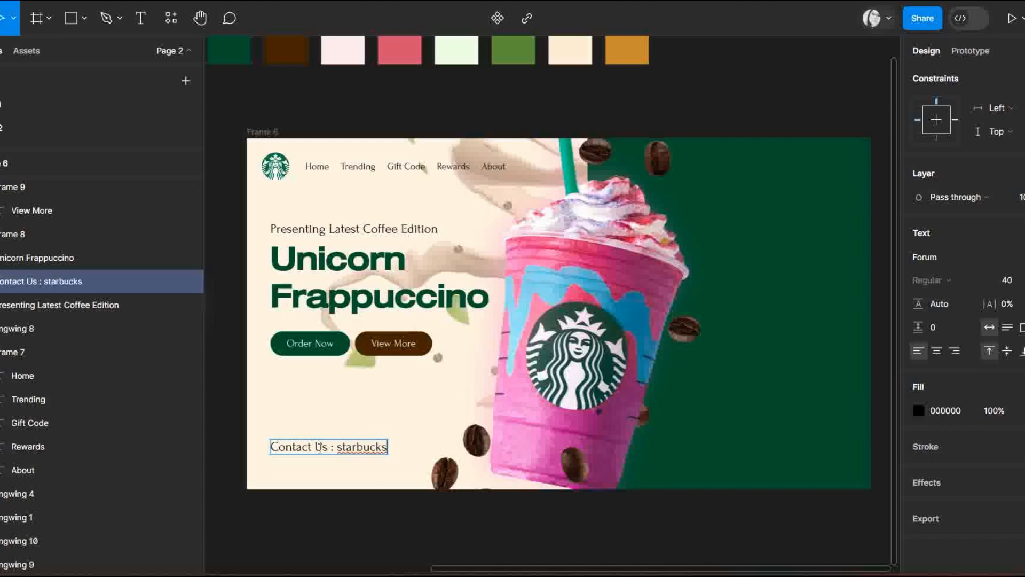
pyautogui.write('coffee')
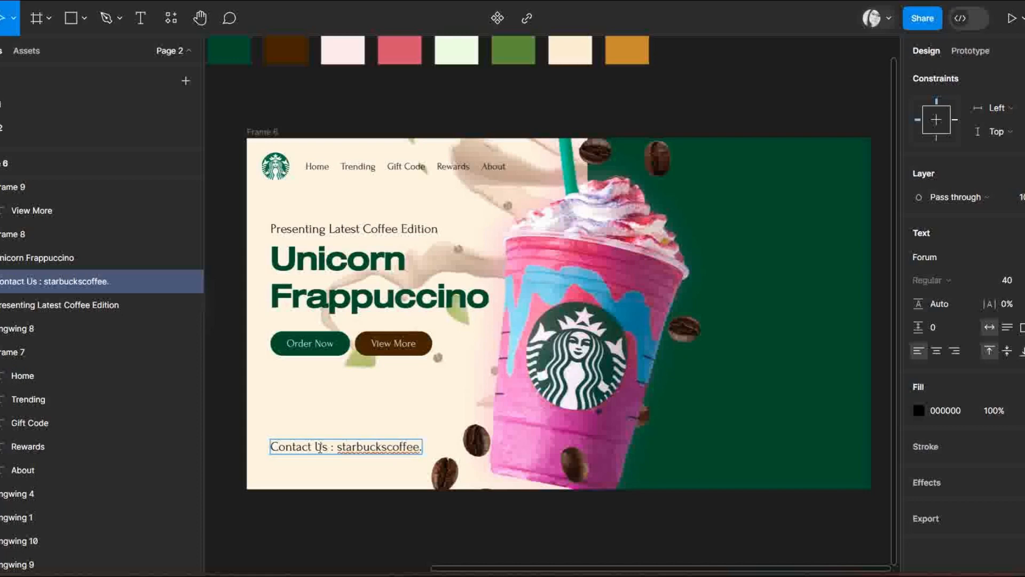
pyautogui.write('.in')
pyautogui.click(334, 538)
pyautogui.moveTo(322, 451)
pyautogui.mouseDown()
pyautogui.moveTo(300, 451)
pyautogui.moveTo(322, 451)
pyautogui.mouseUp()
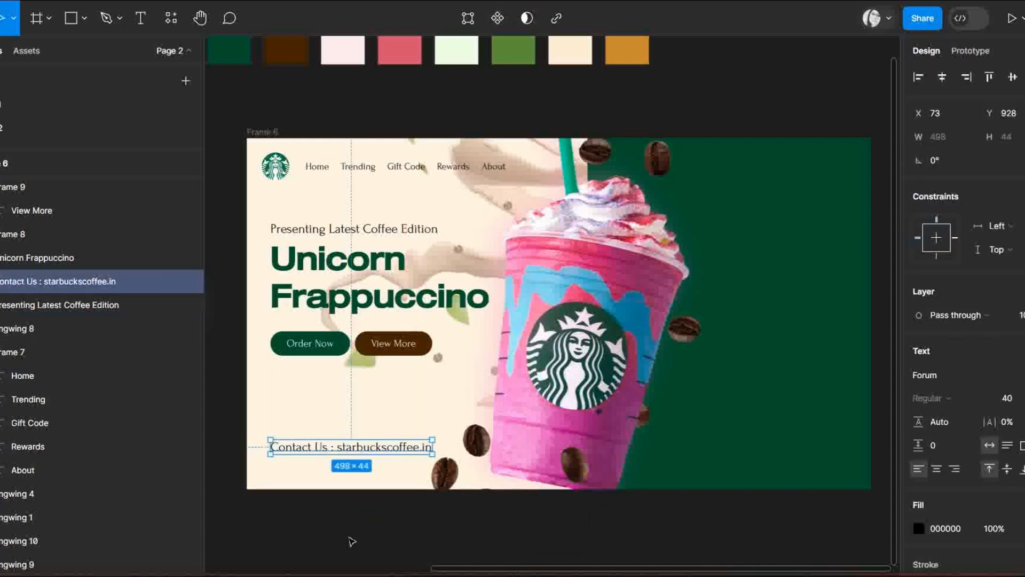
pyautogui.click(352, 541)
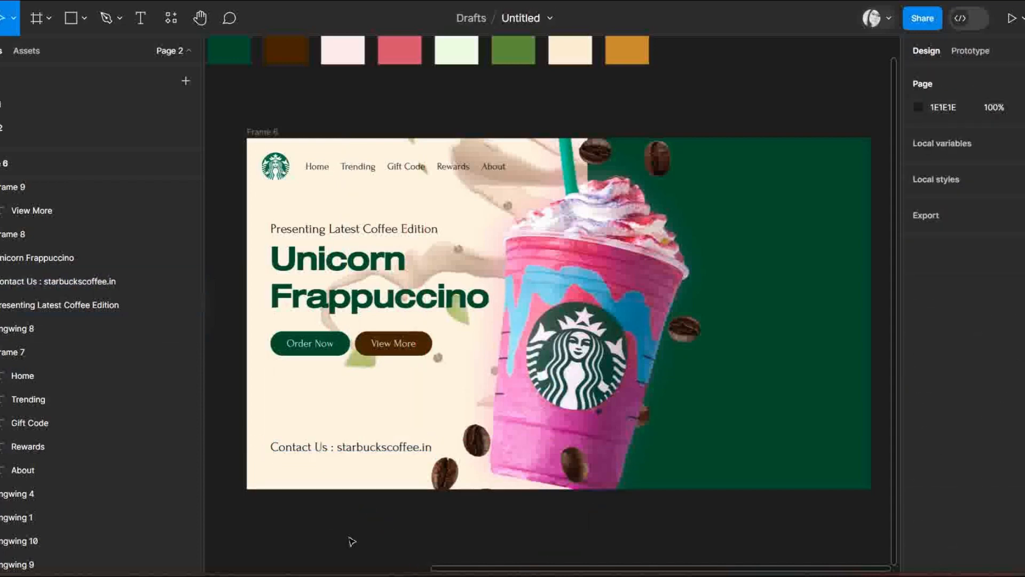
# Step: Duplicate the "Unicorn Frappuccino" heading to X 1148, Y 301 and replace the copy's text with "Best Cofffe"
pyautogui.click(382, 311)
pyautogui.moveTo(382, 311); pyautogui.dragTo(708, 294)
pyautogui.write('Best Coffe')
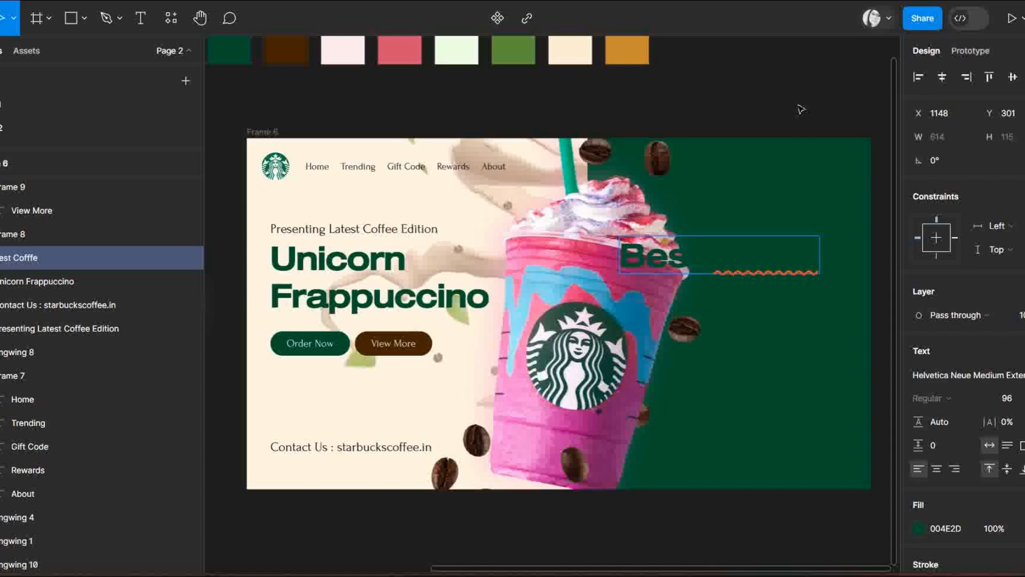
pyautogui.press('Escape')
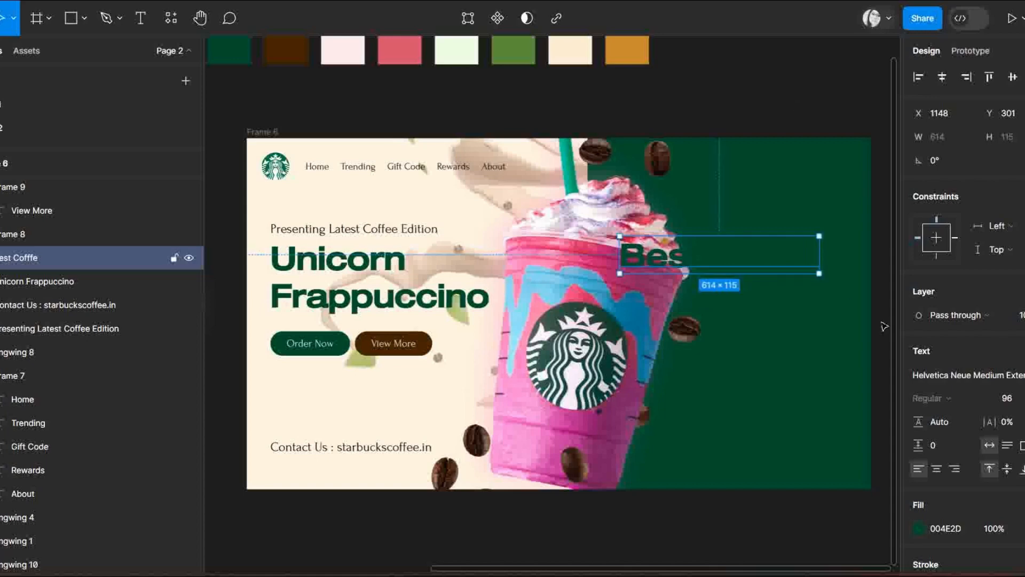
# Step: Change the copied heading's fill to white FFFFFF and remove its green stroke
pyautogui.click(919, 528)
pyautogui.click(759, 494)
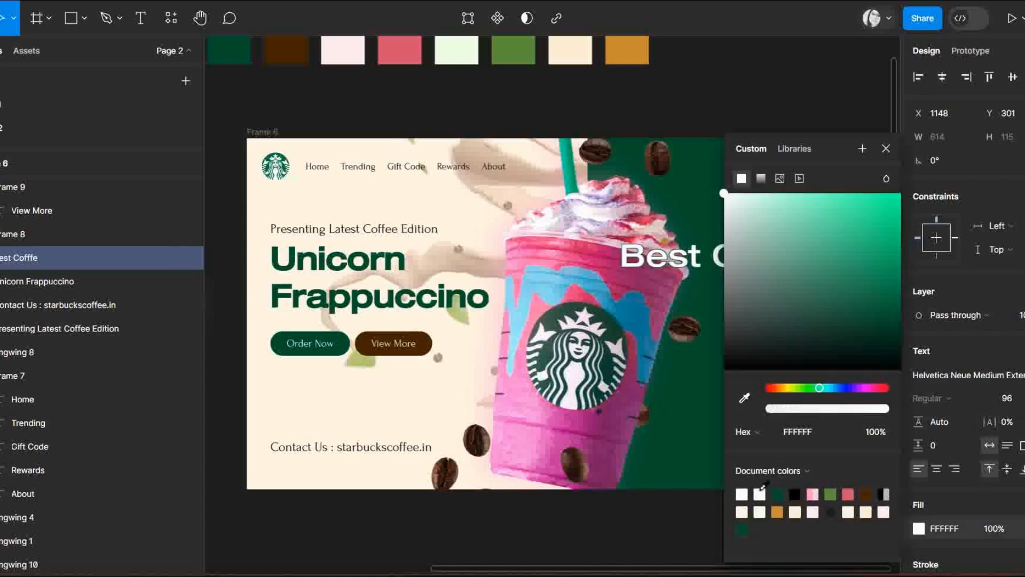
pyautogui.click(886, 148)
pyautogui.scroll(-3, 961, 320)
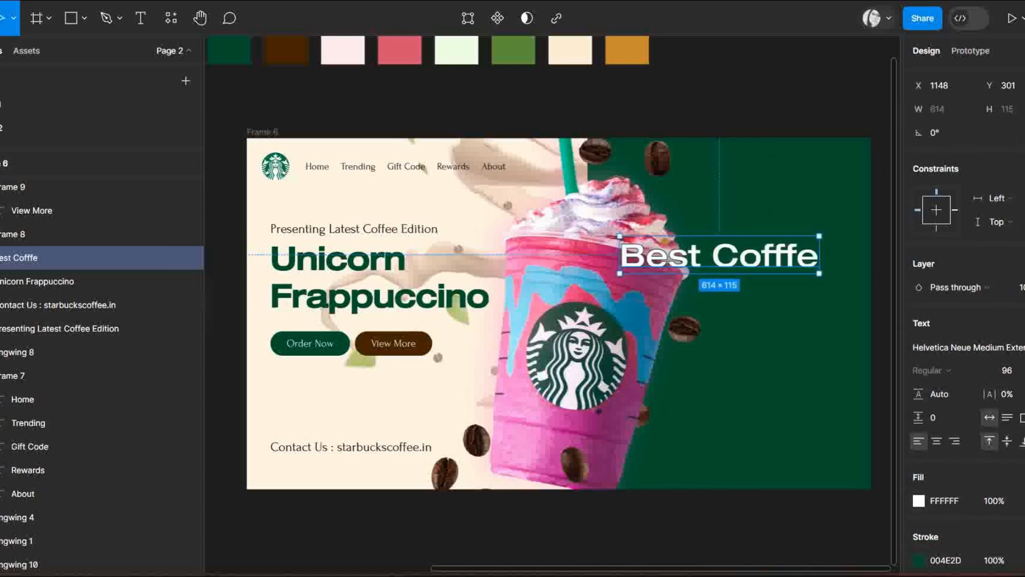
# Step: Correct the spelling of the white heading to "Best Coffee"
pyautogui.doubleClick(799, 260)
pyautogui.click(799, 260)
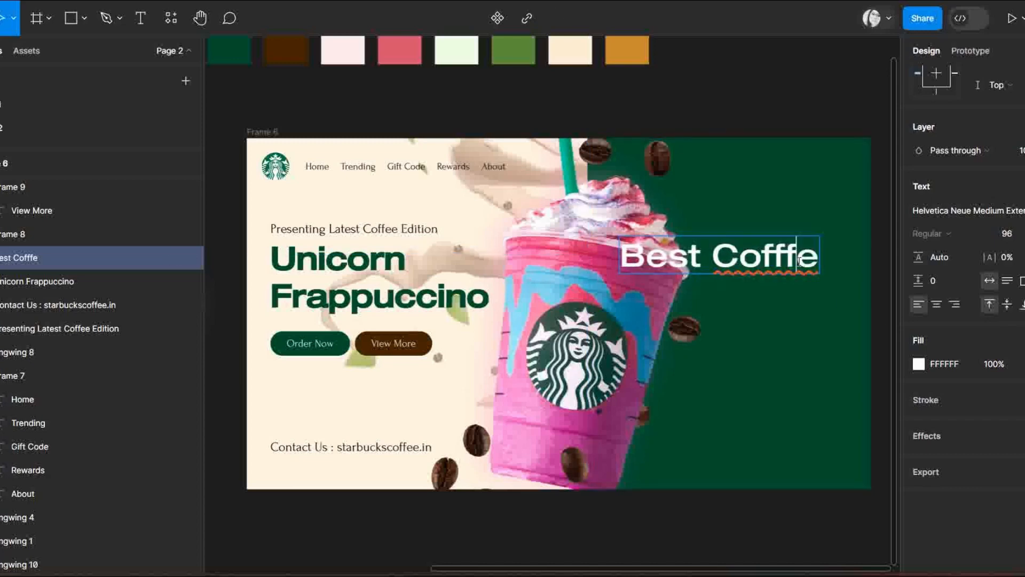
pyautogui.press('BackSpace')
pyautogui.write('e')
pyautogui.press('Escape')
# Step: Add a white FFFFFF outside stroke of width 5 to the "Best Coffee" heading, keeping the layer at full opacity
pyautogui.click(1017, 399)
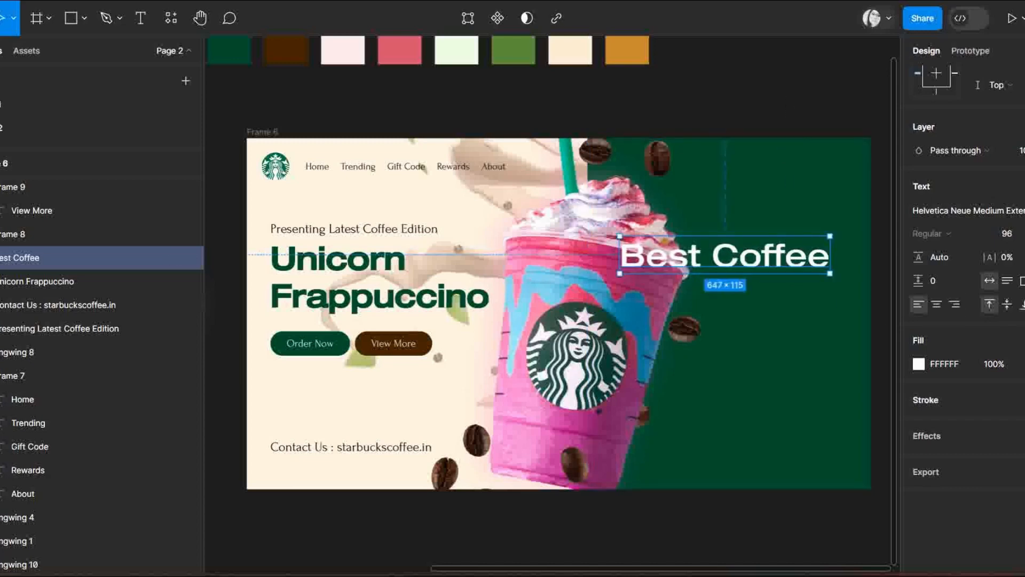
pyautogui.click(919, 423)
pyautogui.click(742, 494)
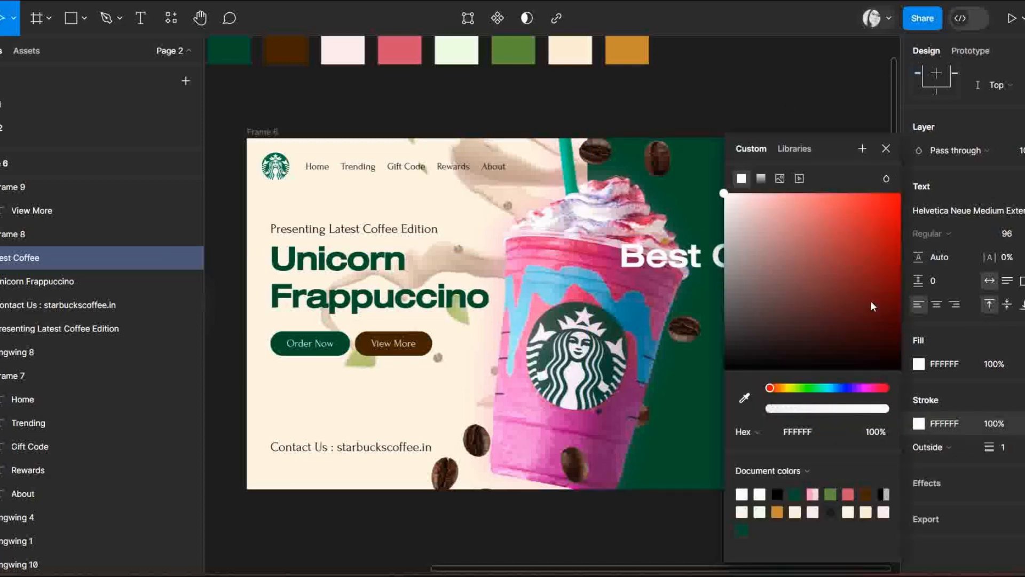
pyautogui.click(885, 149)
pyautogui.click(1014, 447)
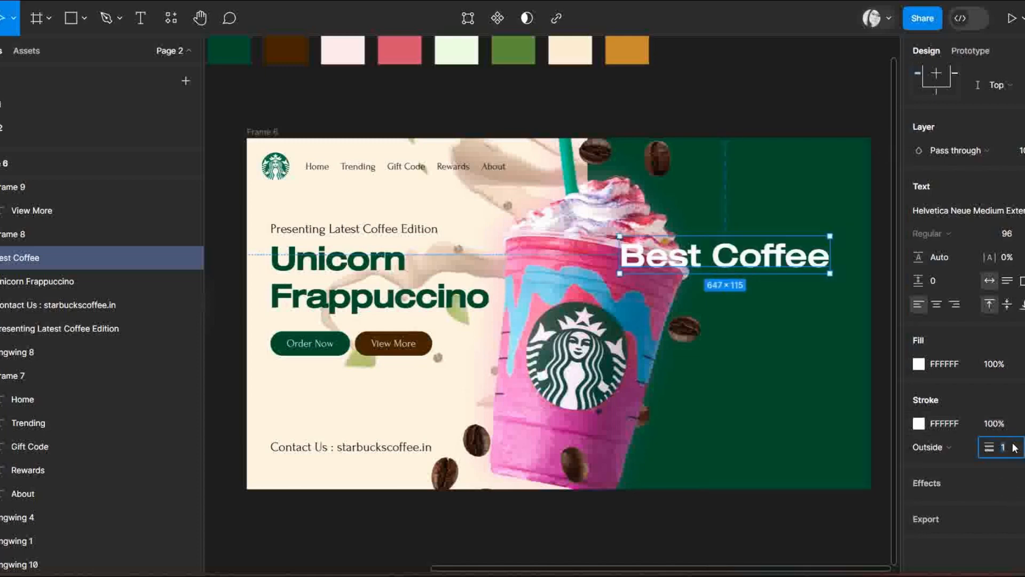
pyautogui.press('Return')
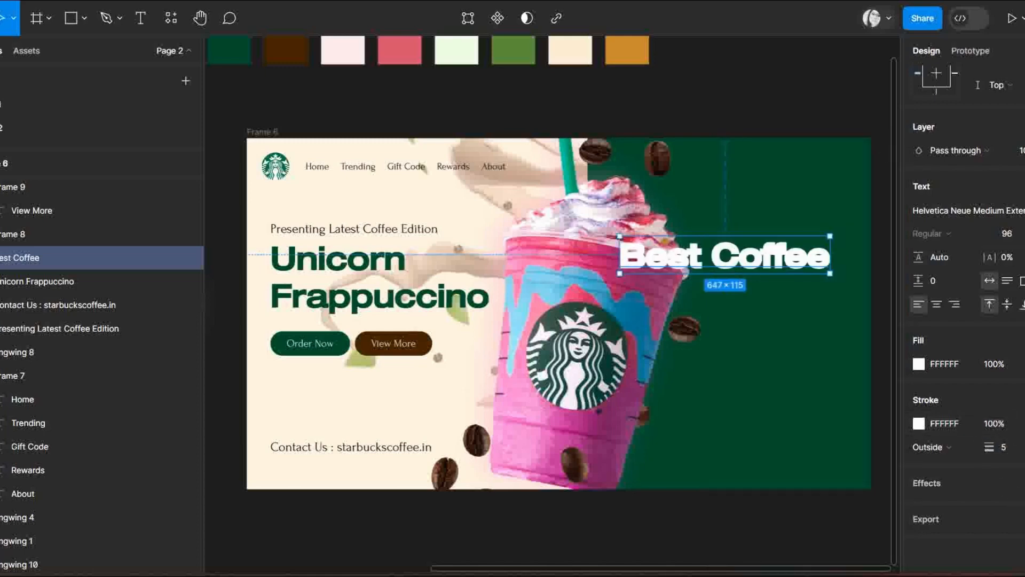
pyautogui.press('1')
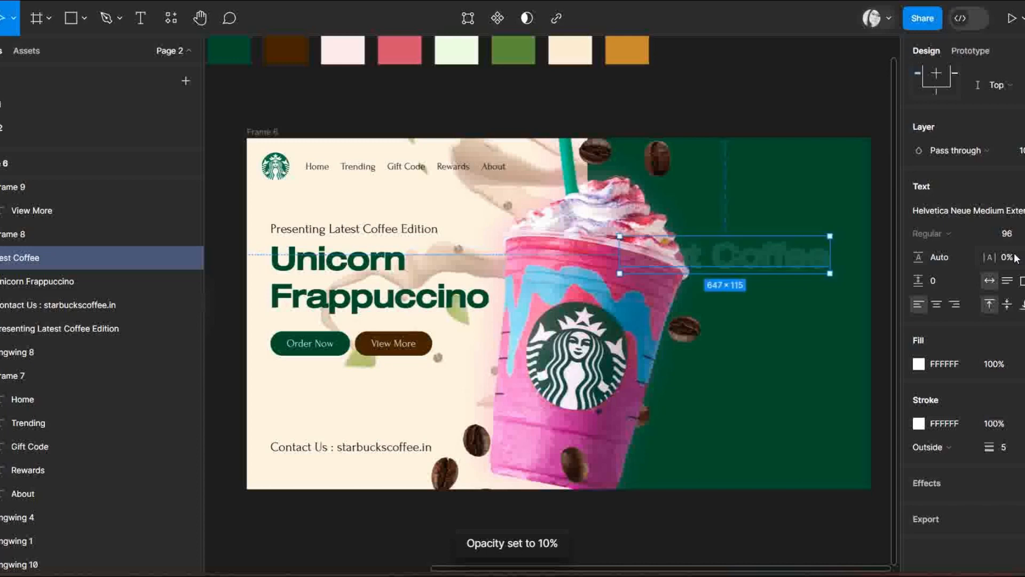
pyautogui.press('0')
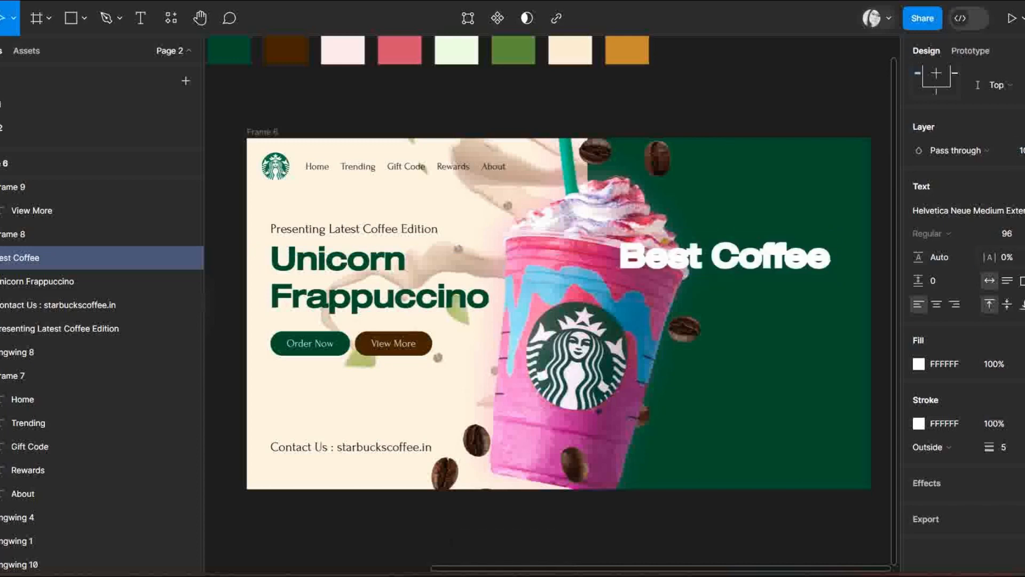
# Step: Set the letter spacing of the "Best Coffee" heading to 10%
pyautogui.click(1006, 257)
pyautogui.write('10')
pyautogui.press('Return')
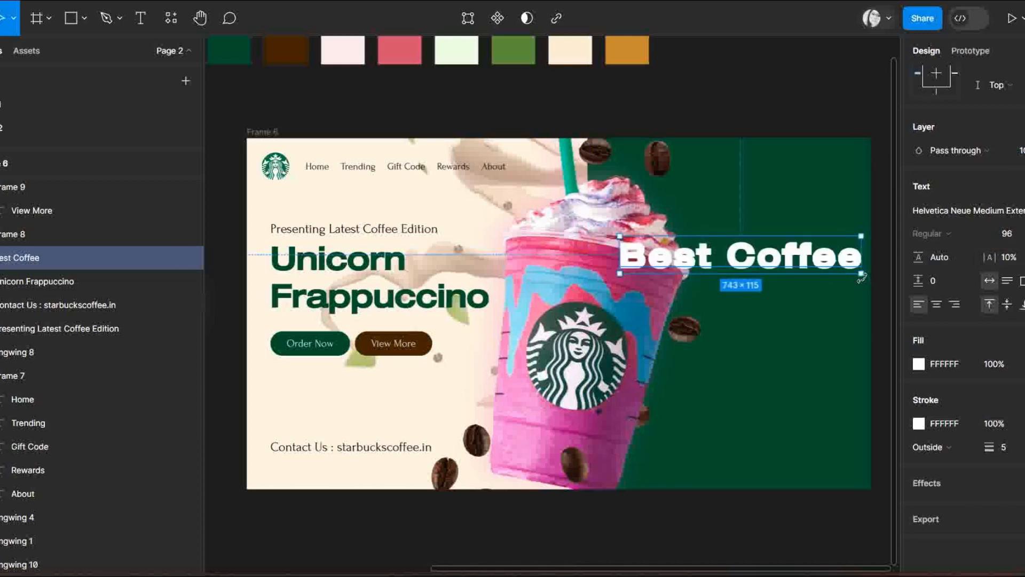
# Step: Rotate the "Best Coffee" heading to exactly 90° so it reads vertically upward
pyautogui.moveTo(861, 278); pyautogui.dragTo(760, 135)
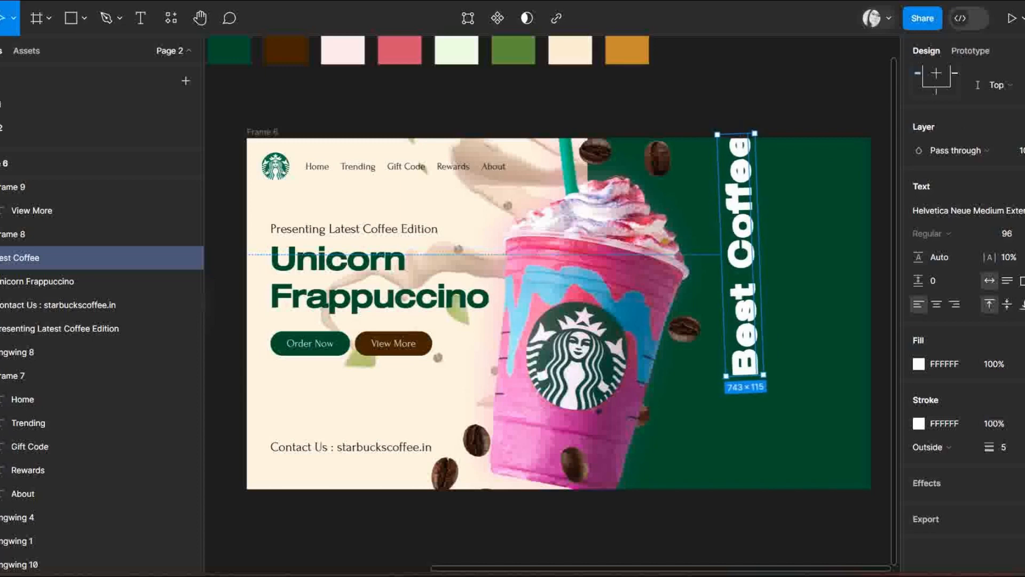
pyautogui.scroll(3, 961, 133)
pyautogui.click(970, 149)
pyautogui.write('90')
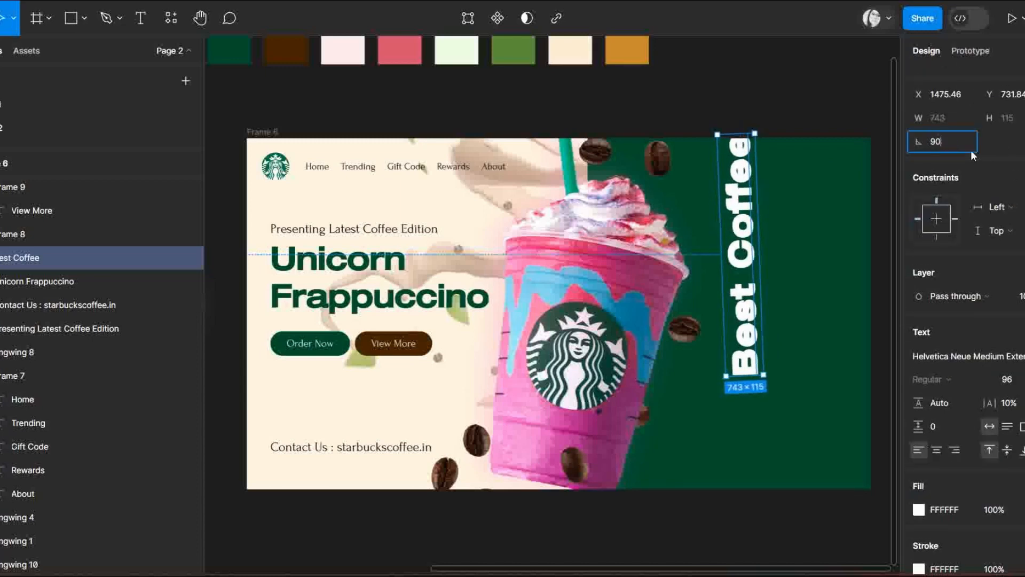
pyautogui.press('Return')
# Step: Move the vertical "Best Coffee" heading down in the green area and center it vertically in the frame, undoing the horizontal centering
pyautogui.moveTo(757, 243); pyautogui.dragTo(750, 303)
pyautogui.click(942, 77)
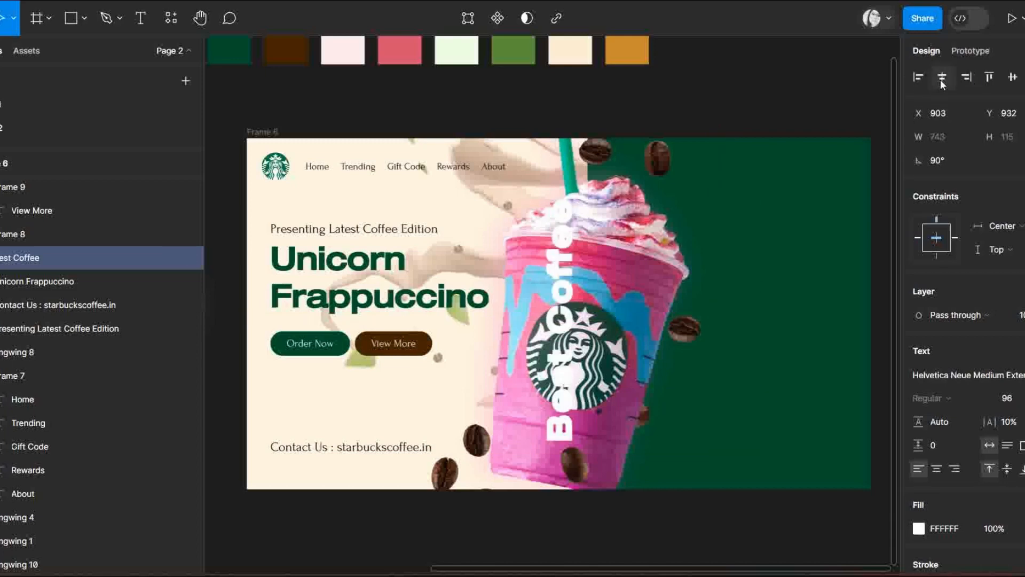
pyautogui.hotkey('ctrl', 'z')
pyautogui.click(1013, 77)
pyautogui.click(767, 206)
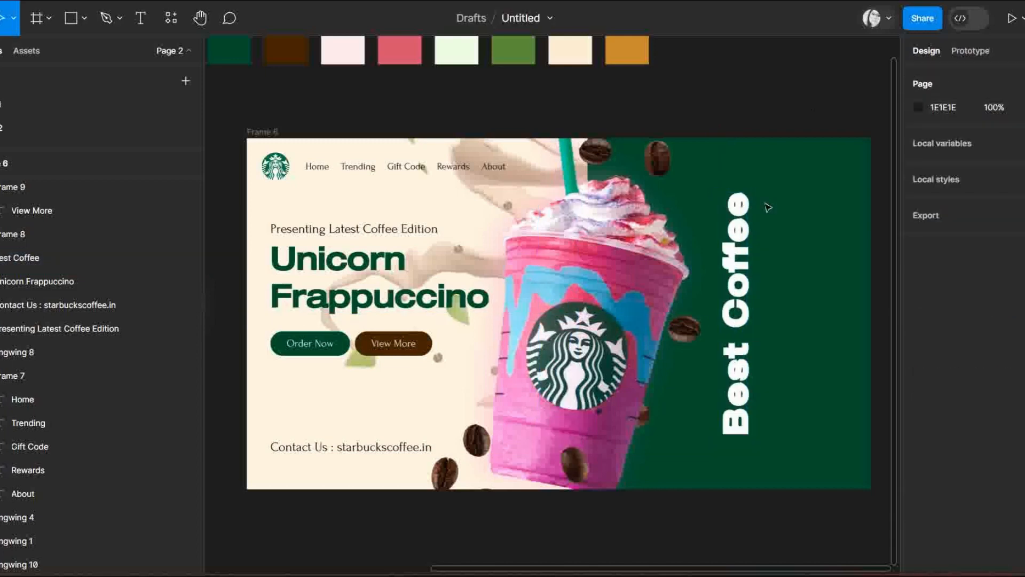
# Step: Change the "Best Coffee" heading's font to Avenir Next in the Heavy style
pyautogui.click(747, 254)
pyautogui.click(917, 373)
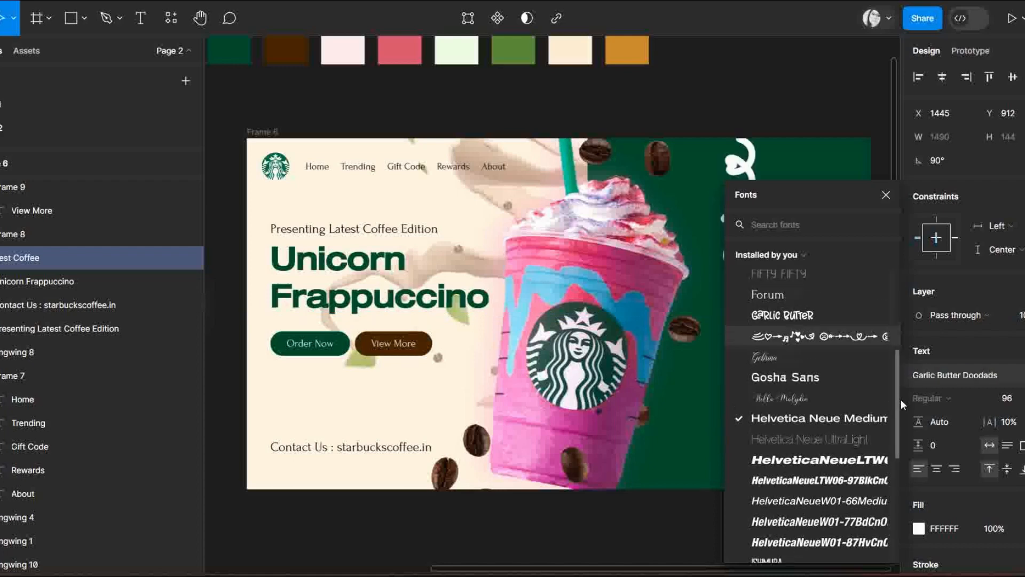
pyautogui.scroll(5, 892, 347)
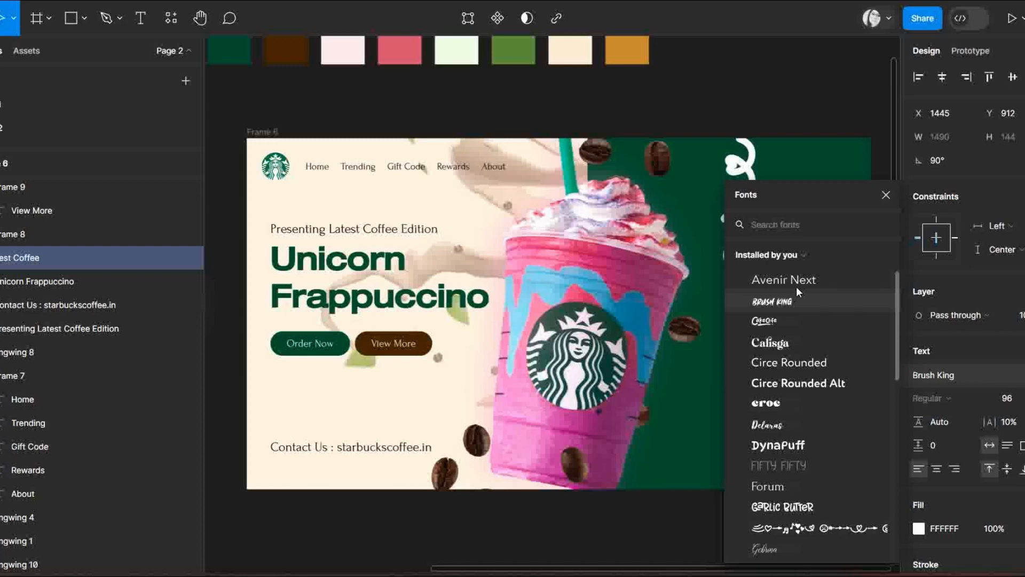
pyautogui.click(784, 279)
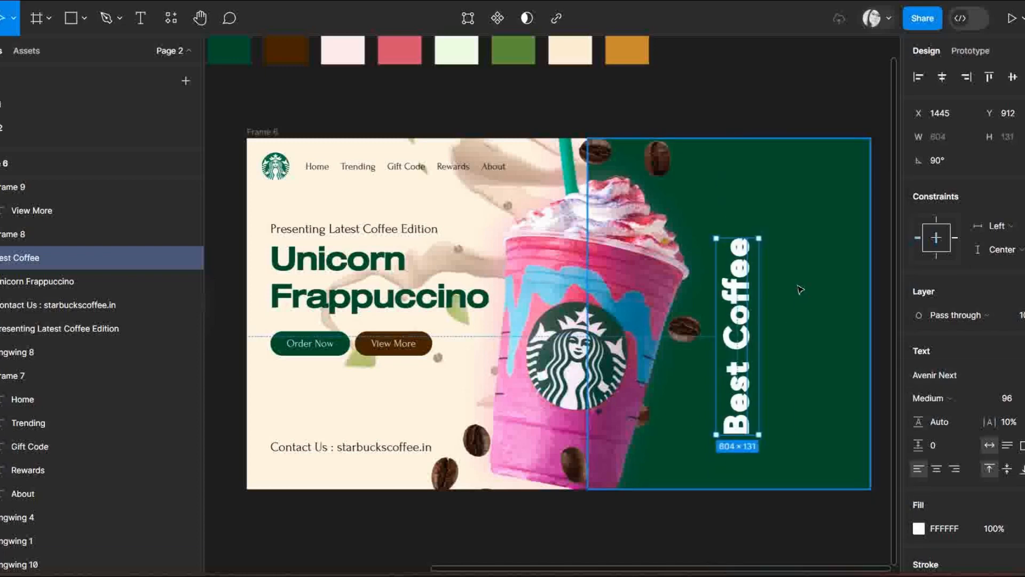
pyautogui.click(944, 379)
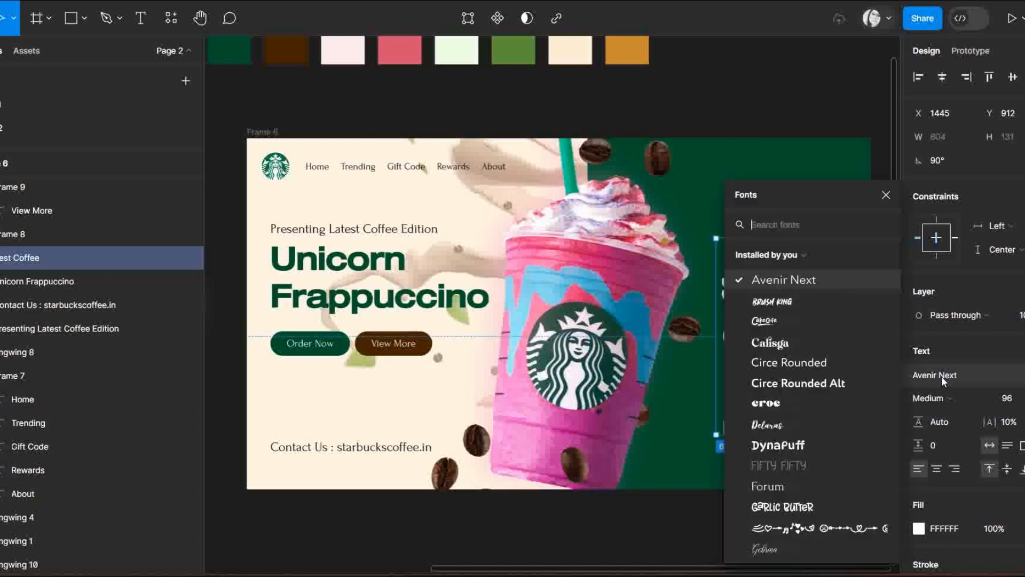
pyautogui.click(886, 195)
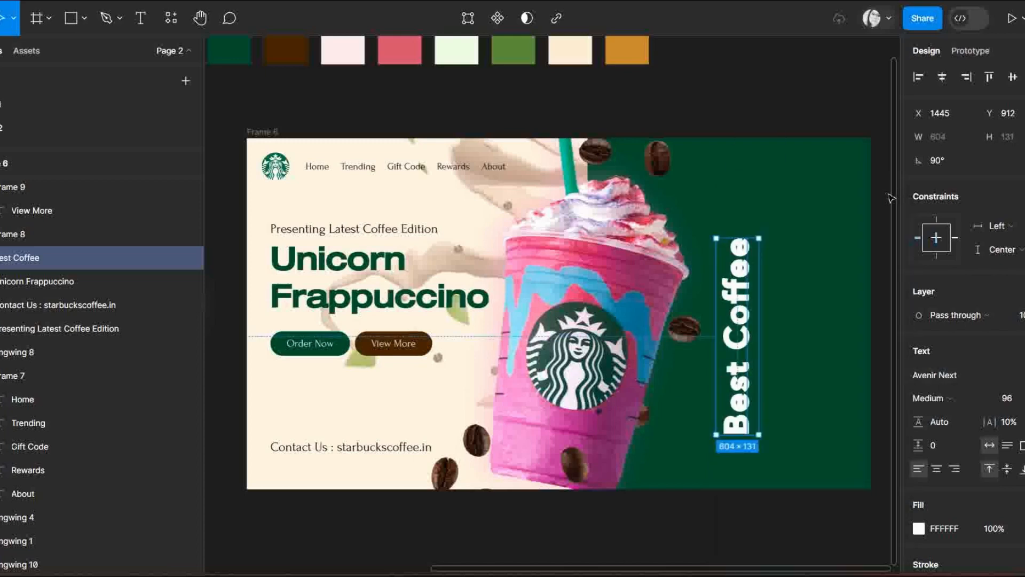
pyautogui.click(948, 398)
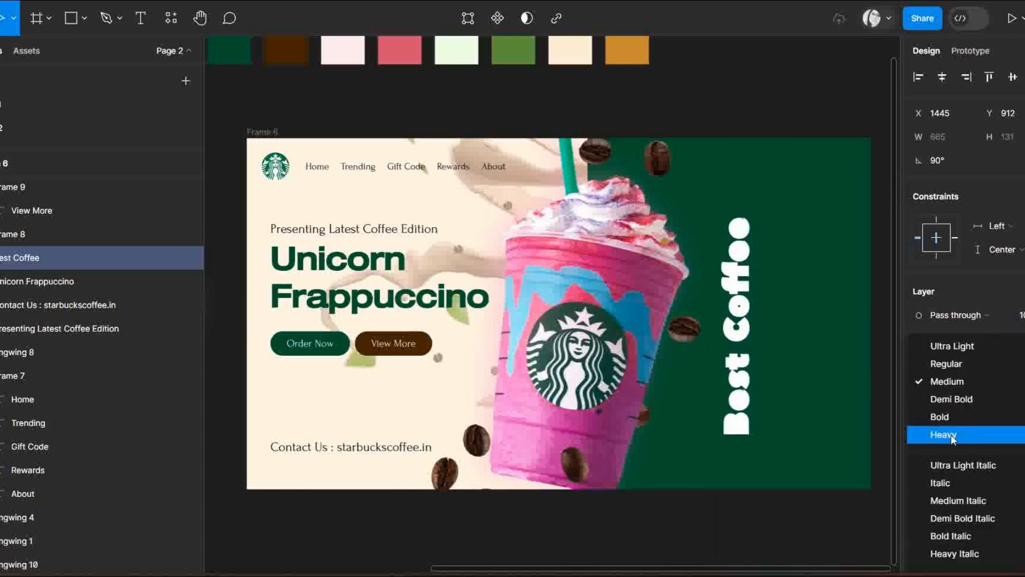
pyautogui.click(951, 434)
# Step: Remove the "Best Coffee" heading's stroke and shift the heading slightly up and to the left
pyautogui.scroll(-3, 953, 434)
pyautogui.press('/')
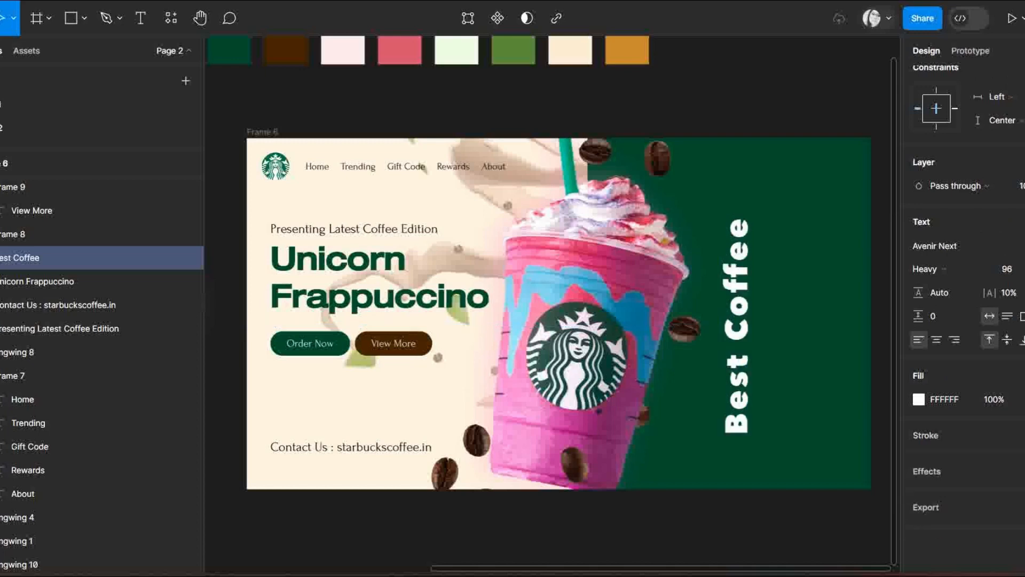
pyautogui.moveTo(738, 297); pyautogui.dragTo(735, 287)
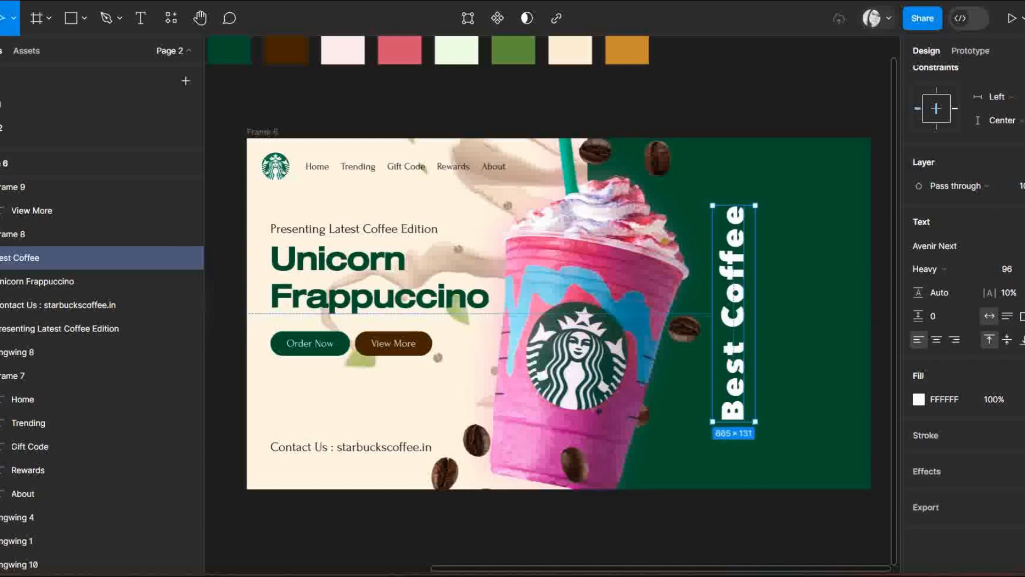
# Step: Set the "Best Coffee" heading's font size to 128 and center it vertically in the frame
pyautogui.click(1021, 268)
pyautogui.click(1014, 322)
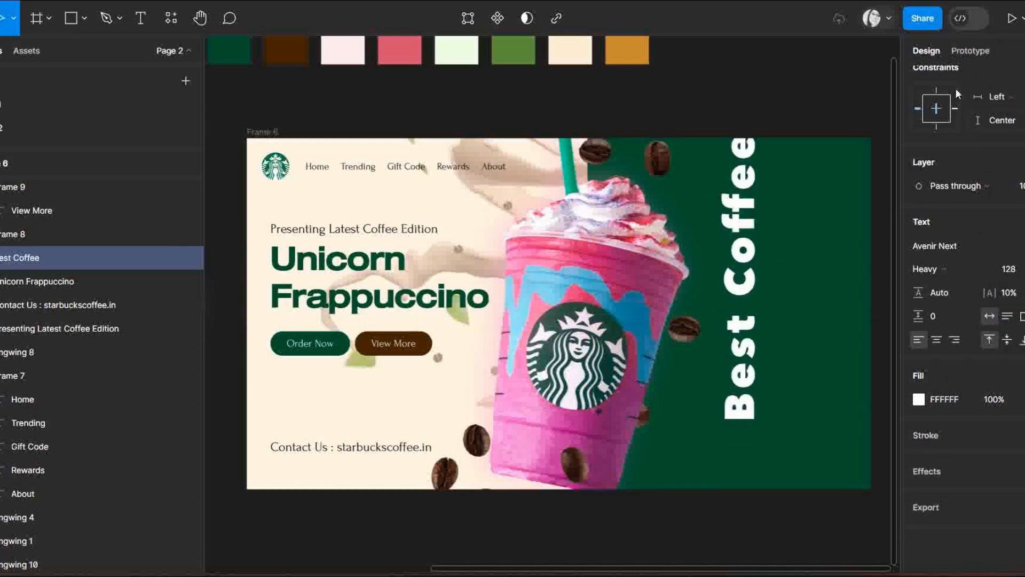
pyautogui.scroll(5, 959, 214)
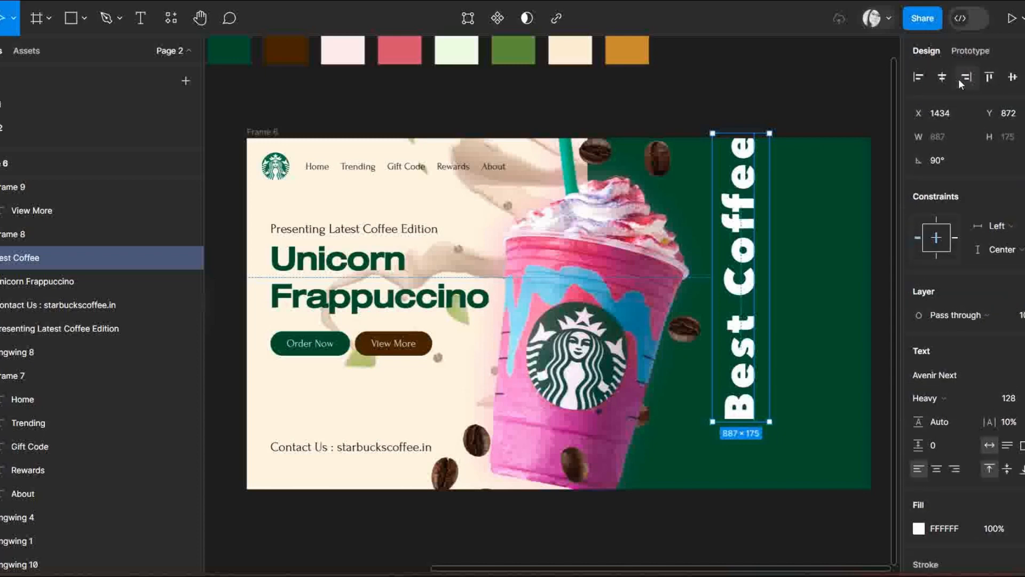
pyautogui.click(949, 78)
pyautogui.click(1012, 77)
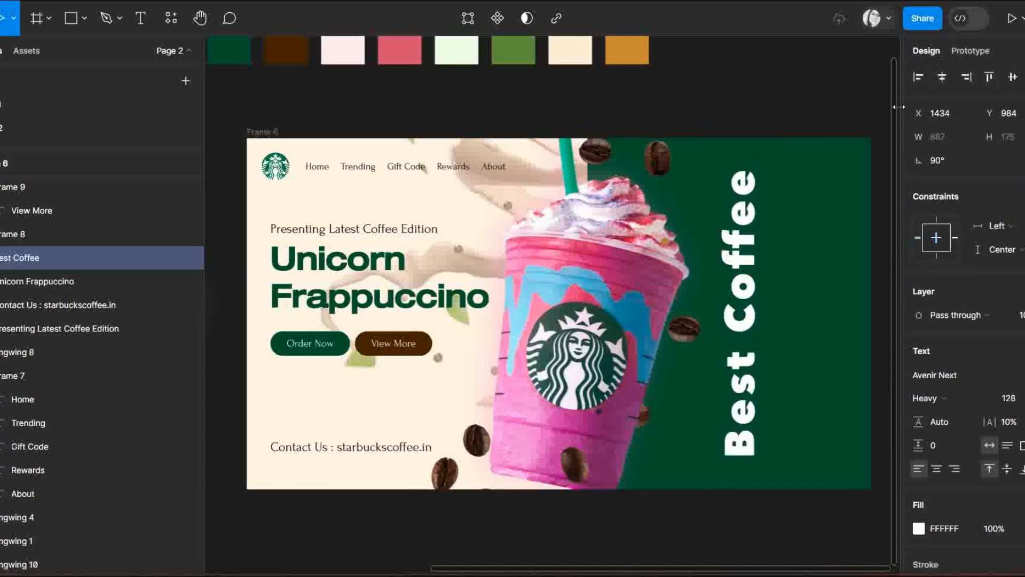
pyautogui.click(838, 118)
# Step: Duplicate the "Best Coffee" heading to X 1624, Y 1004 and replace the copy's text with "Starbucks", keeping its original letter case
pyautogui.click(761, 269)
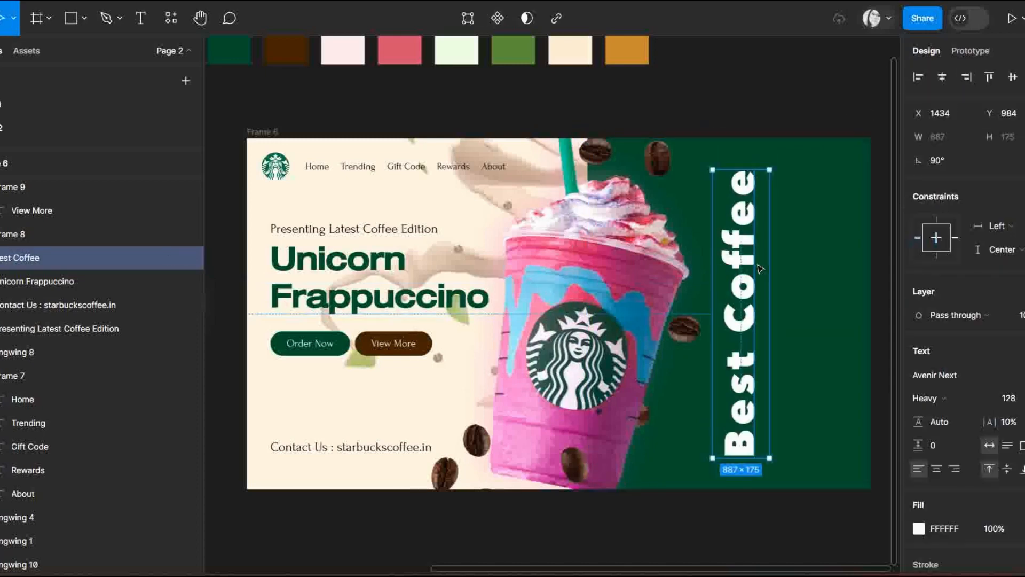
pyautogui.keyDown('alt'); pyautogui.moveTo(761, 270); pyautogui.dragTo(804, 269); pyautogui.keyUp('alt')
pyautogui.doubleClick(805, 270)
pyautogui.write('Sta')
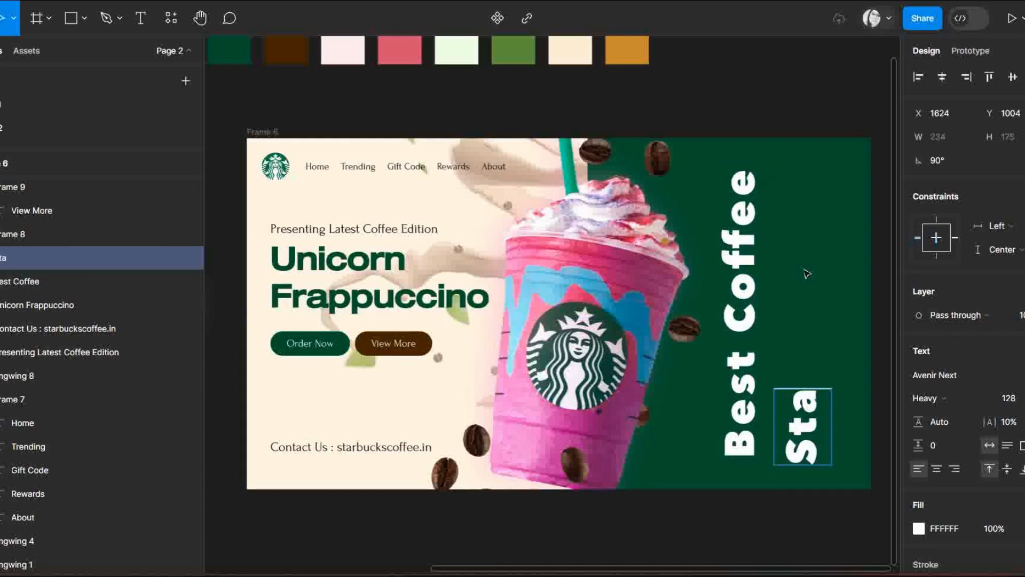
pyautogui.write('rbucks')
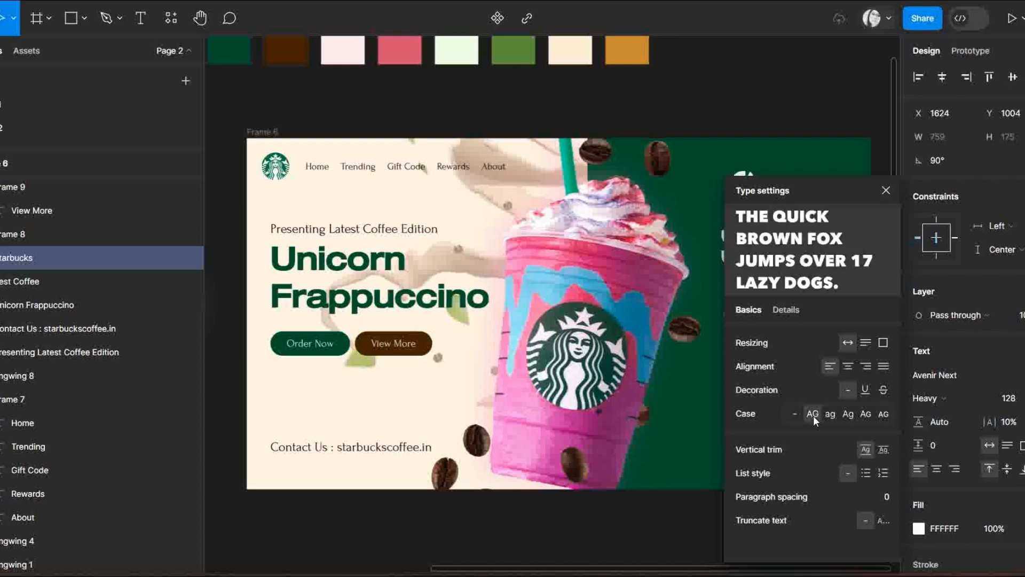
pyautogui.click(886, 191)
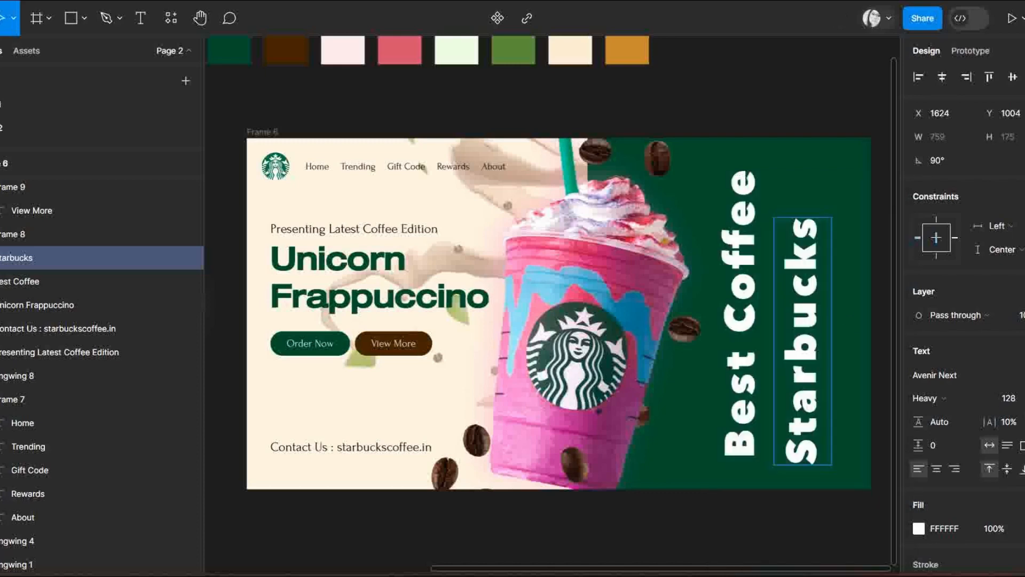
# Step: Enlarge the "Starbucks" heading to font size 190, after trying 200, and center it vertically in the frame
pyautogui.click(1005, 399)
pyautogui.press('Escape')
pyautogui.write('200')
pyautogui.press('Return')
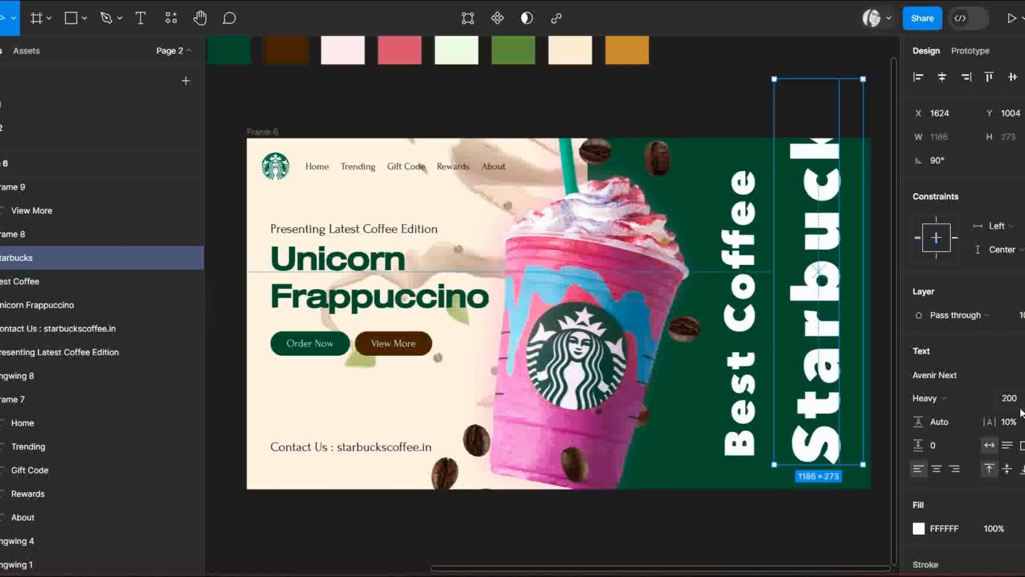
pyautogui.click(1012, 77)
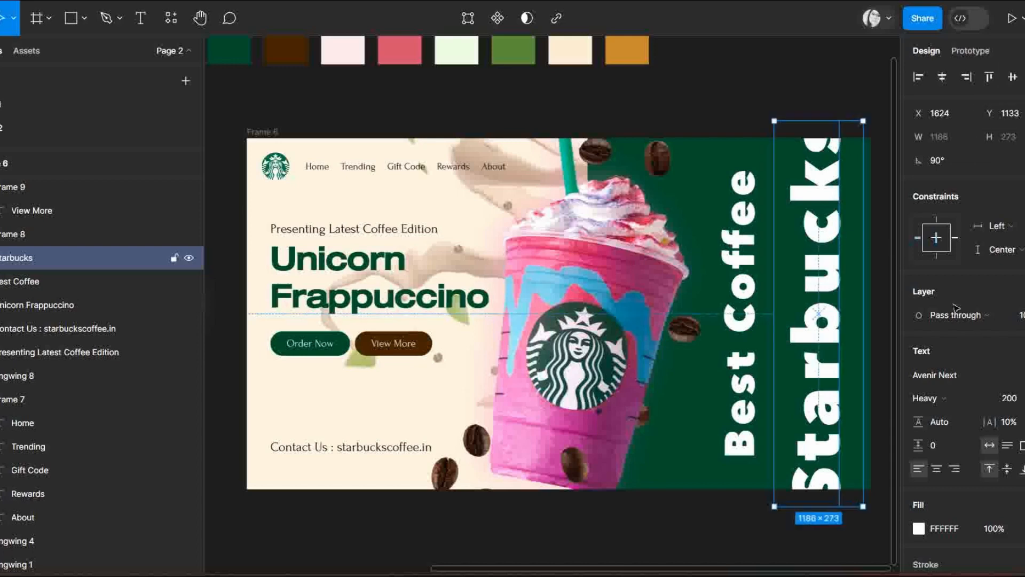
pyautogui.click(1021, 397)
pyautogui.write('190')
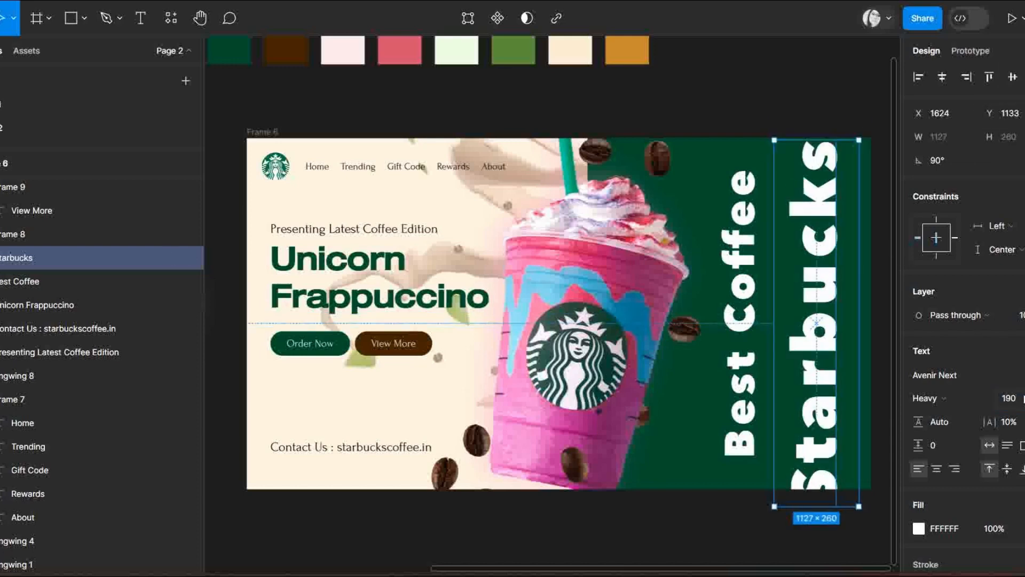
pyautogui.press('Return')
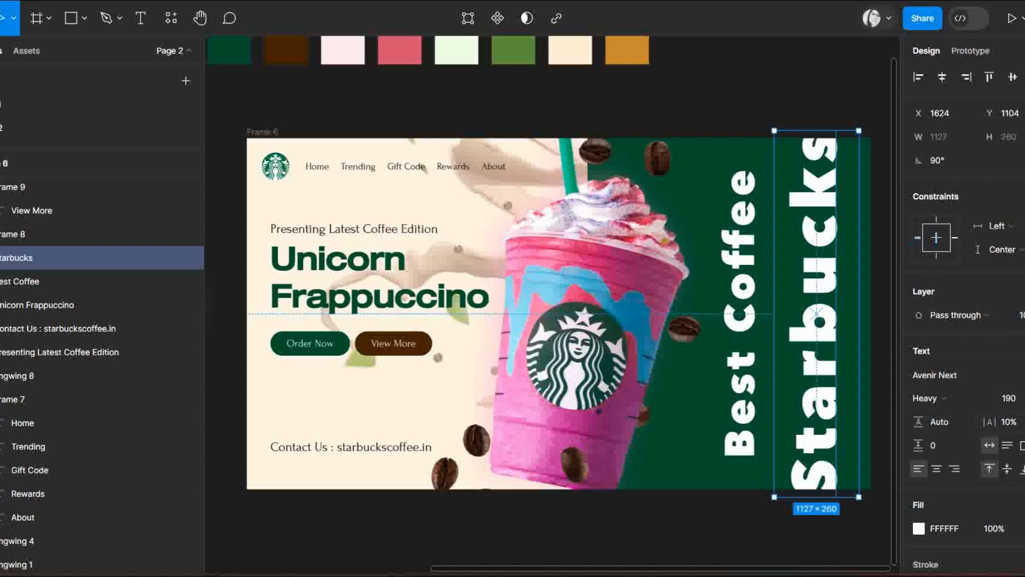
# Step: Turn the "Starbucks" heading into outlined text by removing its fill and adding a light-colored outside stroke of width 1
pyautogui.scroll(-3, 961, 320)
pyautogui.click(1023, 446)
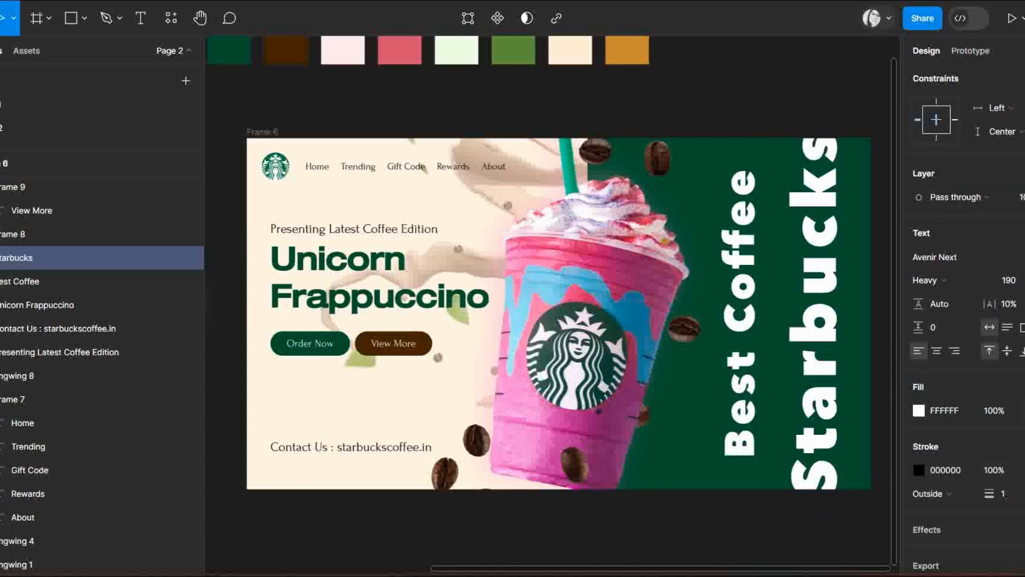
pyautogui.click(1023, 410)
pyautogui.click(918, 469)
pyautogui.click(741, 493)
pyautogui.click(663, 516)
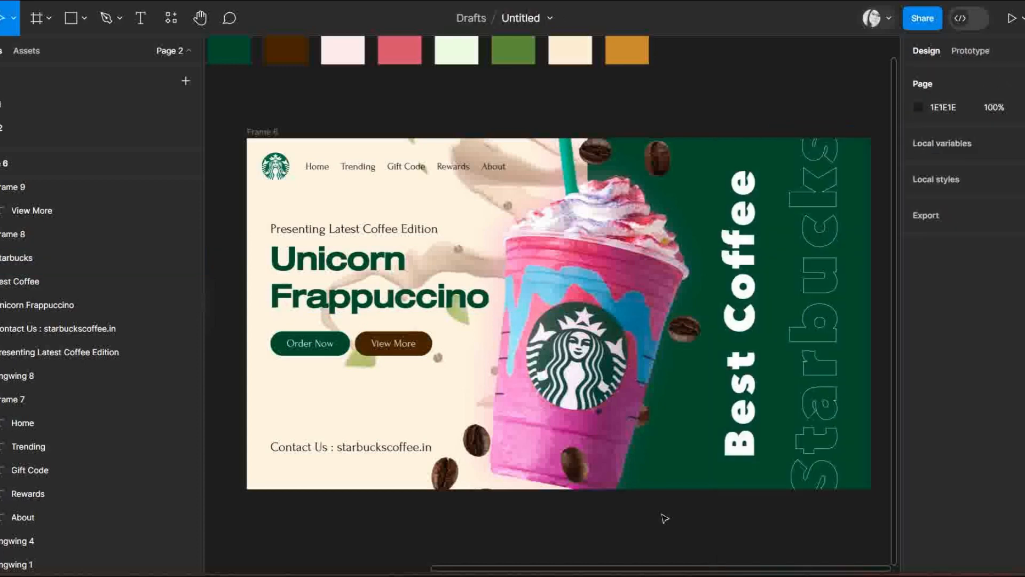
# Step: Move the "Best Coffee" heading closer to the outlined "Starbucks" text, at X 1481, and center it vertically in the frame
pyautogui.moveTo(740, 320); pyautogui.dragTo(755, 321)
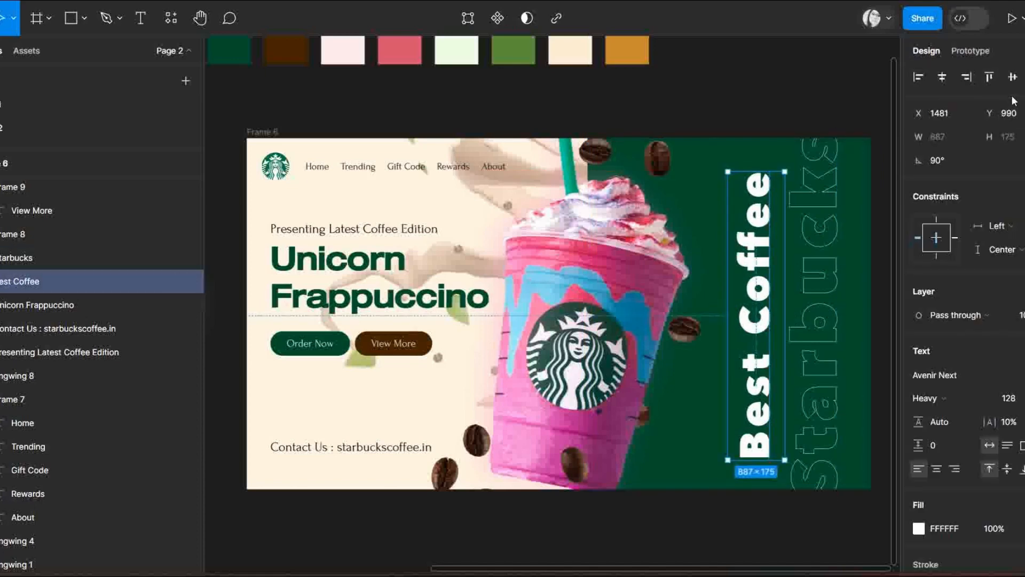
pyautogui.click(1012, 76)
pyautogui.click(752, 126)
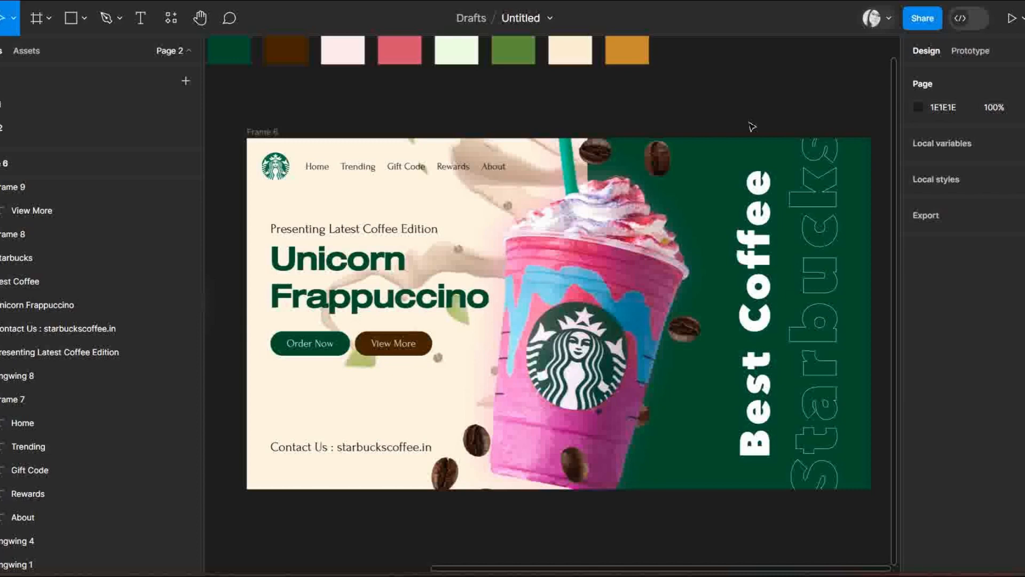
# Step: Move the drink cup and the coffee-bean images beside and below it 50 px to the right together
pyautogui.click(685, 330)
pyautogui.keyDown('shift'); pyautogui.click(662, 155); pyautogui.keyUp('shift')
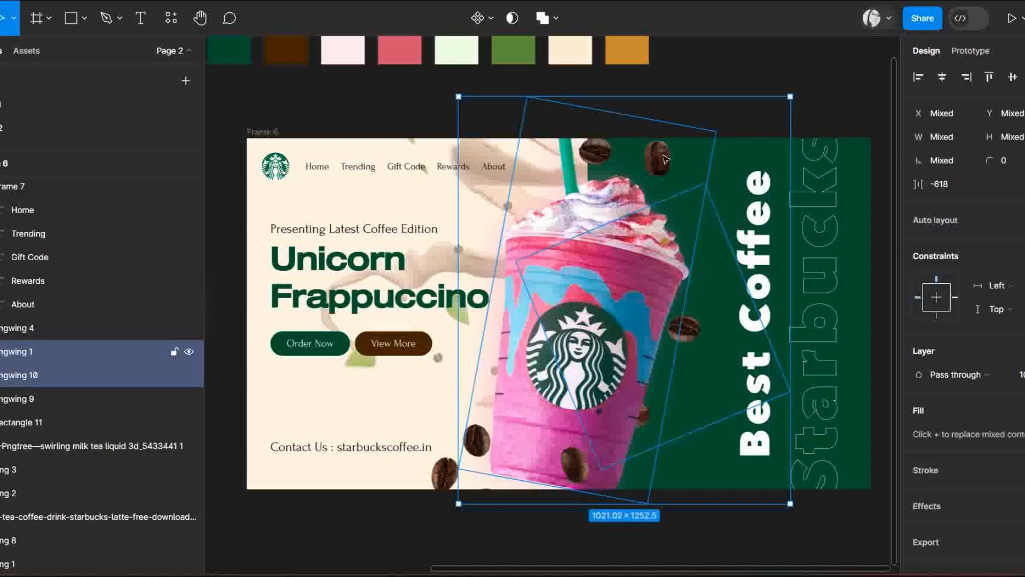
pyautogui.keyDown('shift'); pyautogui.click(486, 442); pyautogui.keyUp('shift')
pyautogui.hotkey('shift', 'Right')
pyautogui.hotkey('shift', 'Right')
pyautogui.hotkey('shift', 'Right')
pyautogui.hotkey('shift', 'Right')
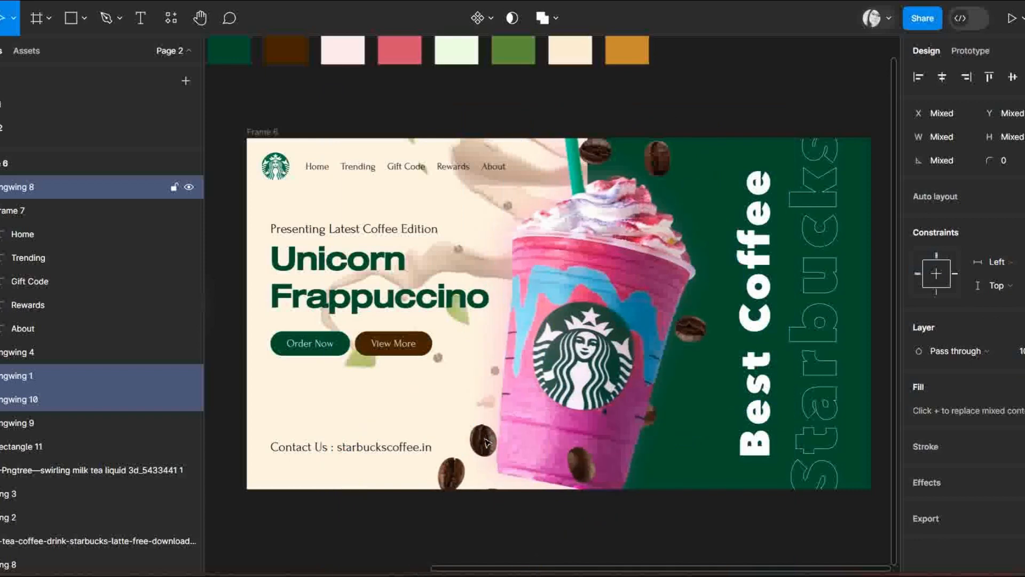
pyautogui.hotkey('shift', 'Right')
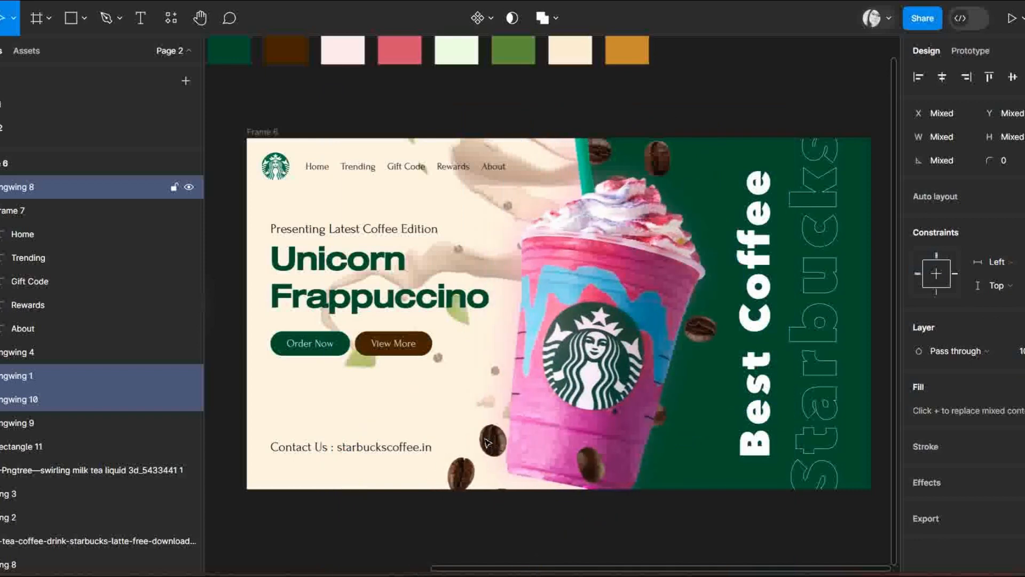
# Step: Move the upper coffee-bean image 40 px right and 10 px down, to X 781.76, and deselect it
pyautogui.click(599, 234)
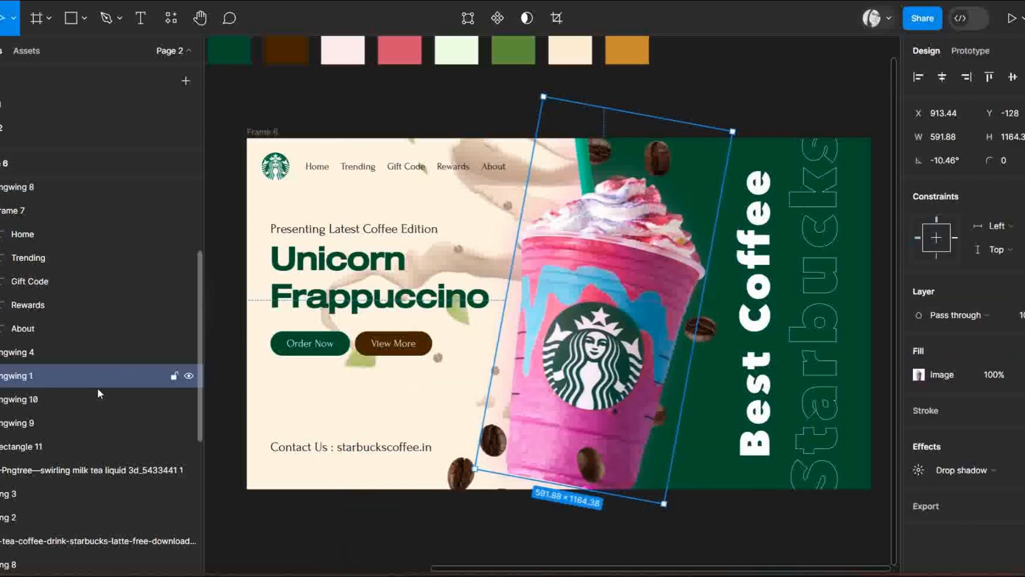
pyautogui.click(72, 402)
pyautogui.click(63, 431)
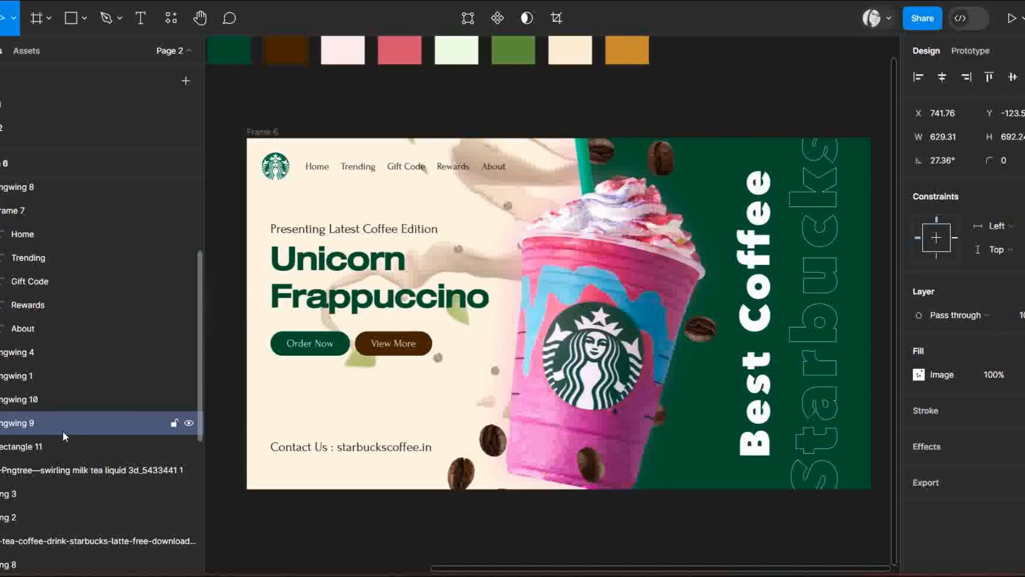
pyautogui.hotkey('shift', 'Right')
pyautogui.hotkey('shift', 'Right')
pyautogui.hotkey('shift', 'Right')
pyautogui.hotkey('shift', 'Right')
pyautogui.hotkey('shift', 'Down')
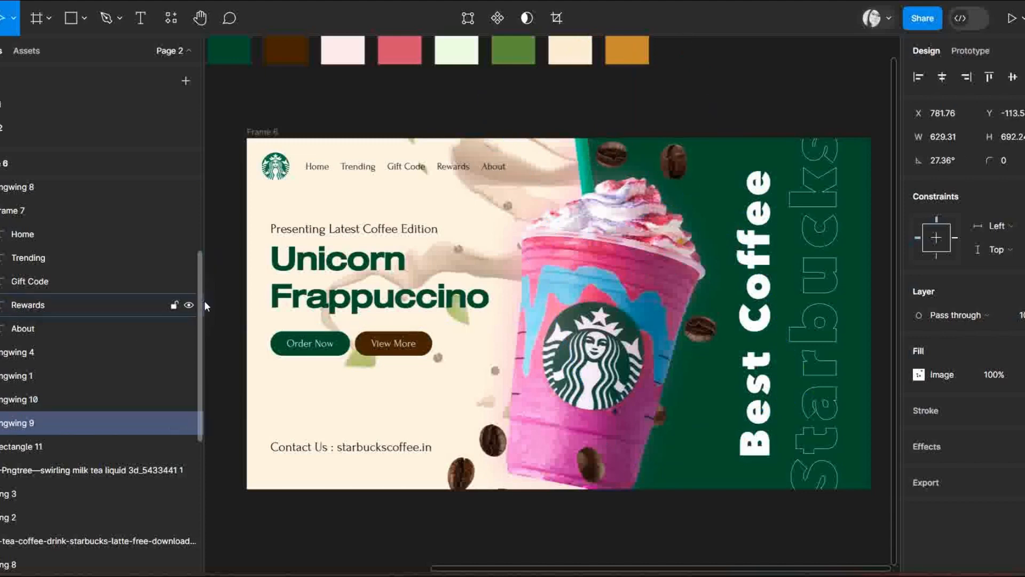
pyautogui.click(830, 102)
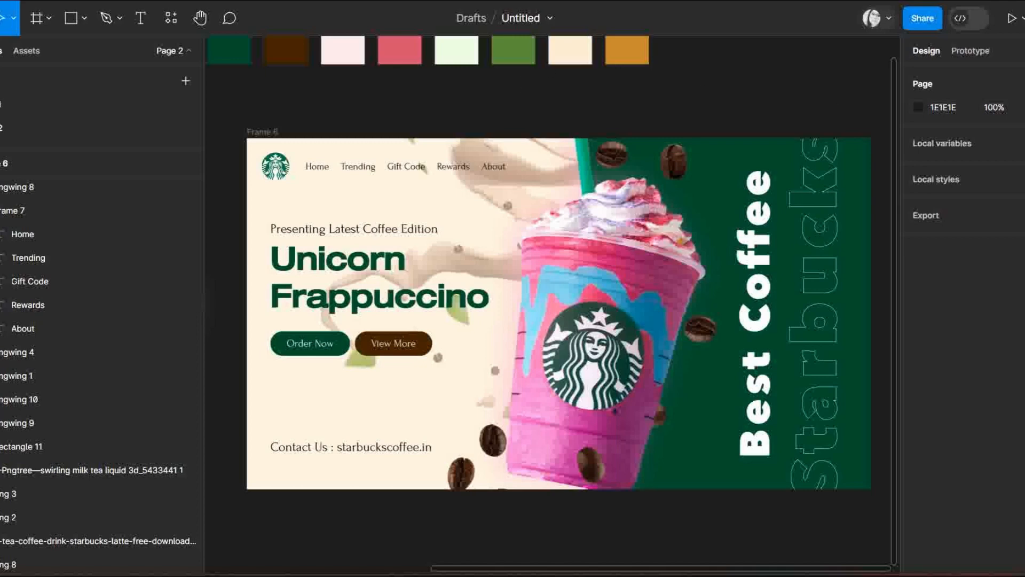
# Step: Enlarge the coffee-bean image at the cup's base to about 781 × 859 and move it to X 885.13, Y 444
pyautogui.scroll(-1, 657, 173)
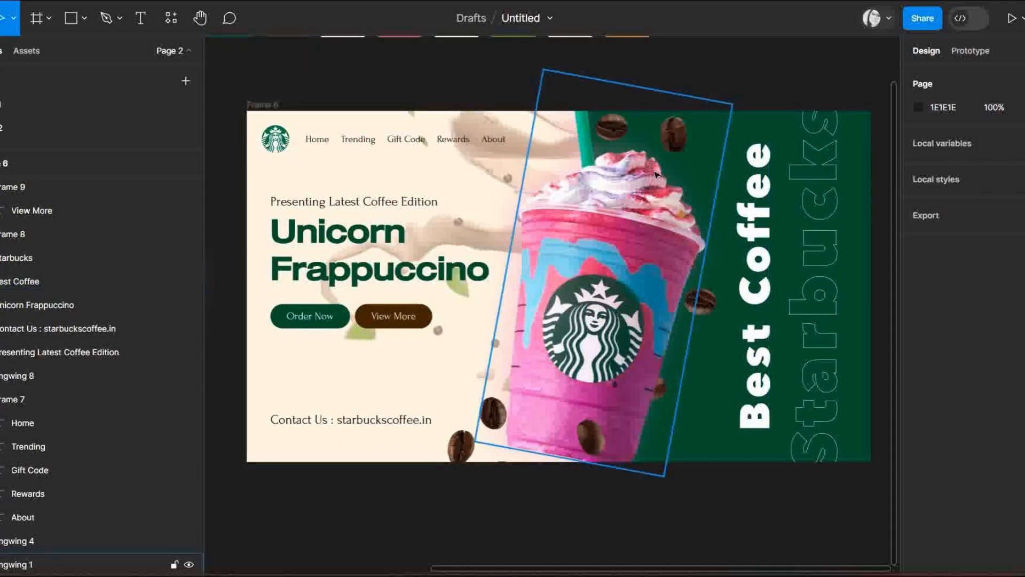
pyautogui.click(678, 140)
pyautogui.click(537, 369)
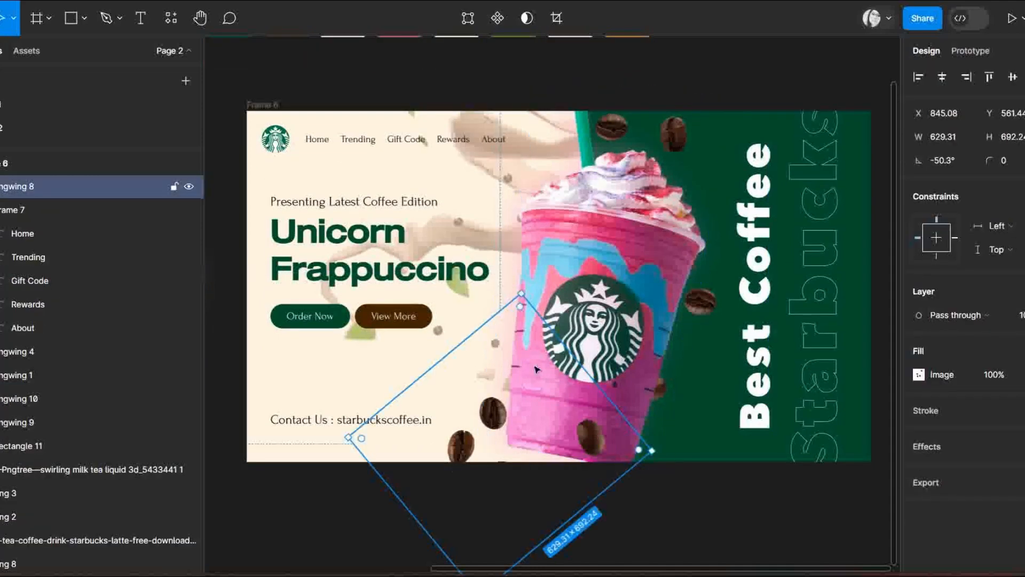
pyautogui.moveTo(516, 288); pyautogui.dragTo(531, 221)
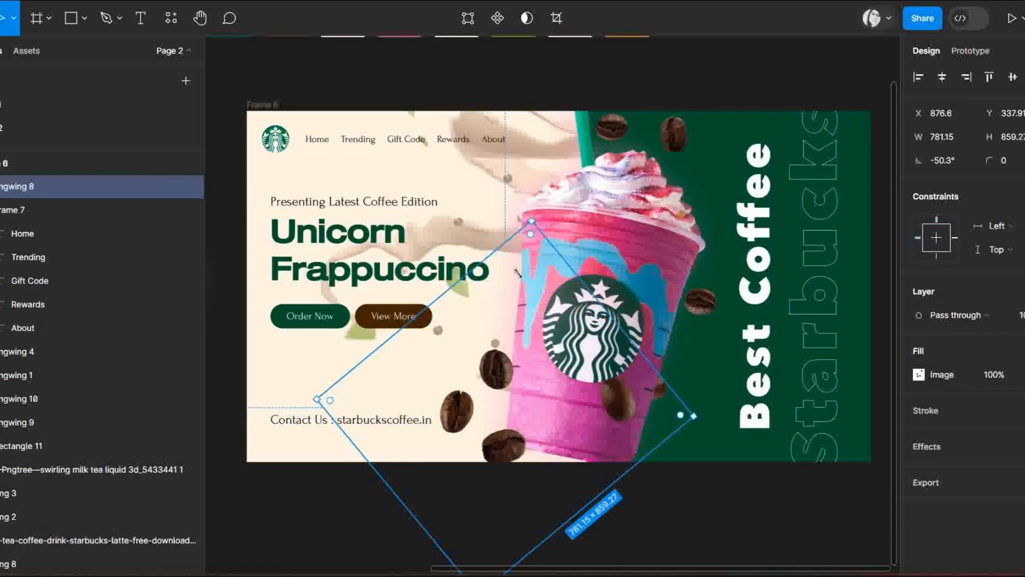
pyautogui.moveTo(623, 404); pyautogui.dragTo(626, 439)
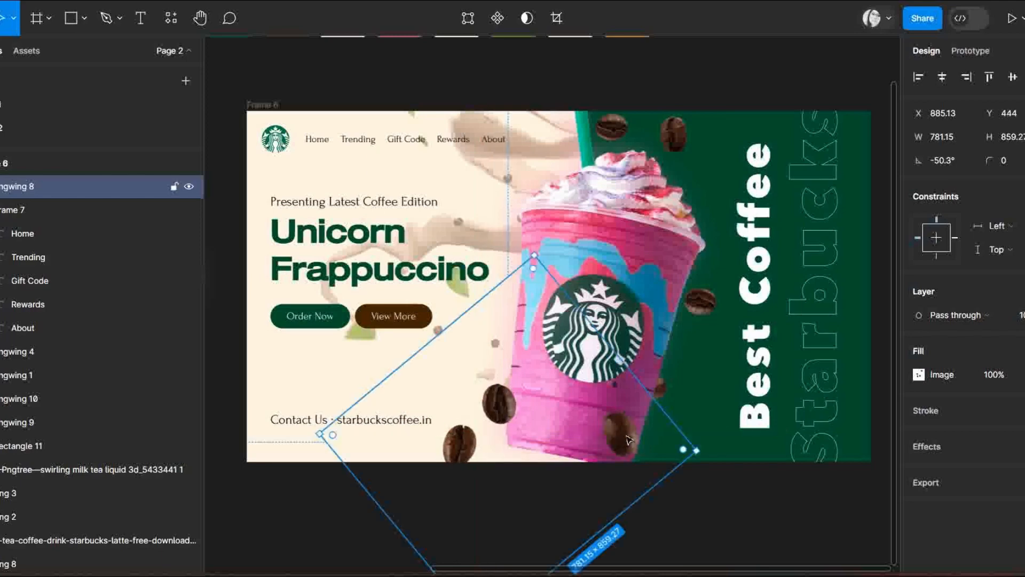
# Step: Enlarge the coffee-bean image beside the cup on the green background to about 735 × 808
pyautogui.click(706, 315)
pyautogui.moveTo(806, 364); pyautogui.dragTo(836, 378)
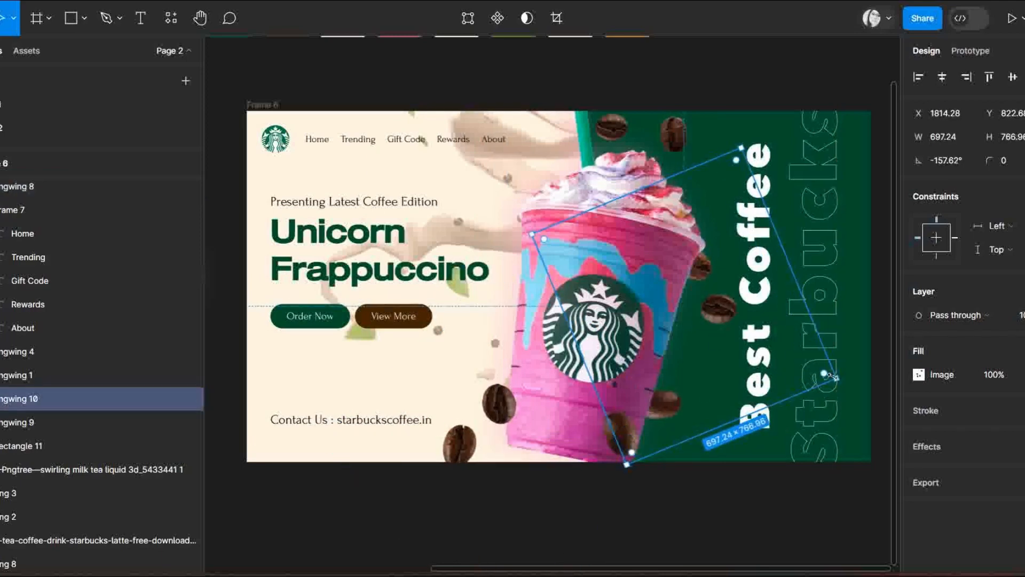
pyautogui.moveTo(741, 147); pyautogui.dragTo(748, 132)
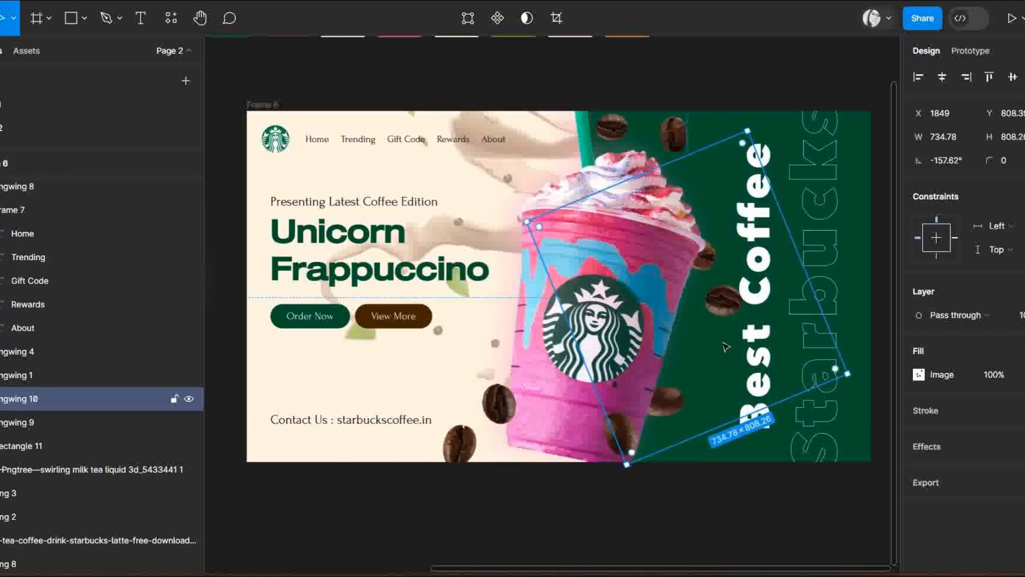
# Step: Enlarge the upper coffee-bean image above the cup to about 738 × 812
pyautogui.click(686, 117)
pyautogui.click(88, 406)
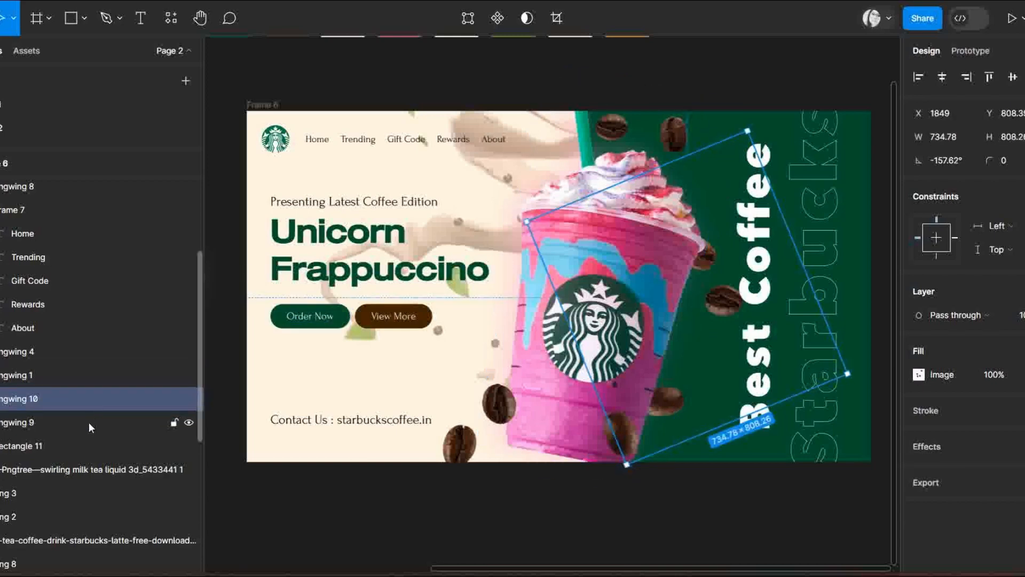
pyautogui.click(88, 422)
pyautogui.moveTo(500, 74); pyautogui.dragTo(451, 55)
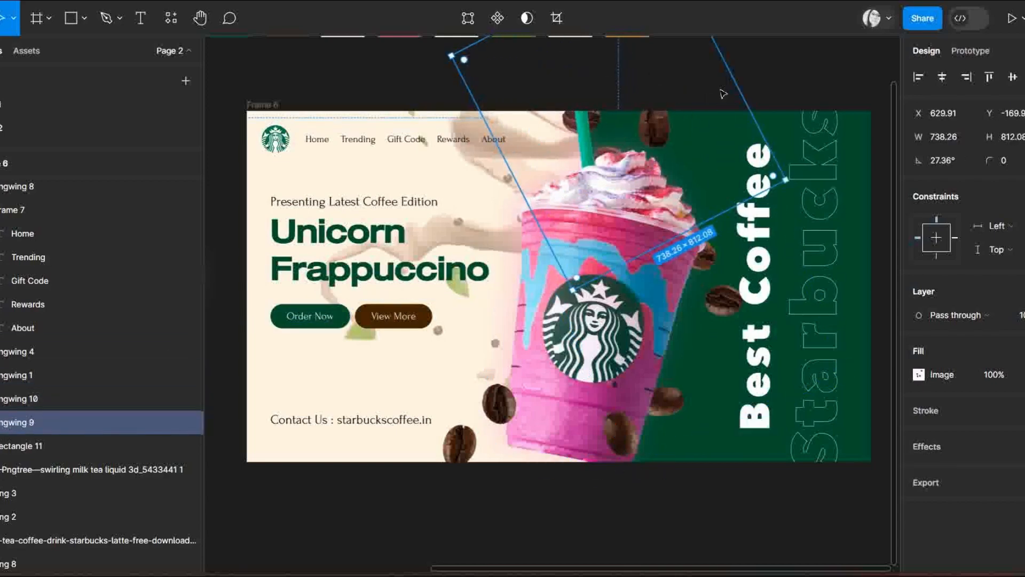
# Step: Move the upper coffee-bean image 120 px right and 50 px down, rotate it slightly clockwise, and deselect it
pyautogui.hotkey('shift', 'Right')
pyautogui.hotkey('shift', 'Right')
pyautogui.hotkey('shift', 'Right')
pyautogui.hotkey('shift', 'Right')
pyautogui.hotkey('shift', 'Right')
pyautogui.hotkey('shift', 'Right')
pyautogui.hotkey('shift', 'Right')
pyautogui.hotkey('shift', 'Right')
pyautogui.hotkey('shift', 'Right')
pyautogui.hotkey('shift', 'Right')
pyautogui.hotkey('shift', 'Right')
pyautogui.hotkey('shift', 'Right')
pyautogui.hotkey('shift', 'Down')
pyautogui.hotkey('shift', 'Down')
pyautogui.hotkey('shift', 'Down')
pyautogui.hotkey('shift', 'Down')
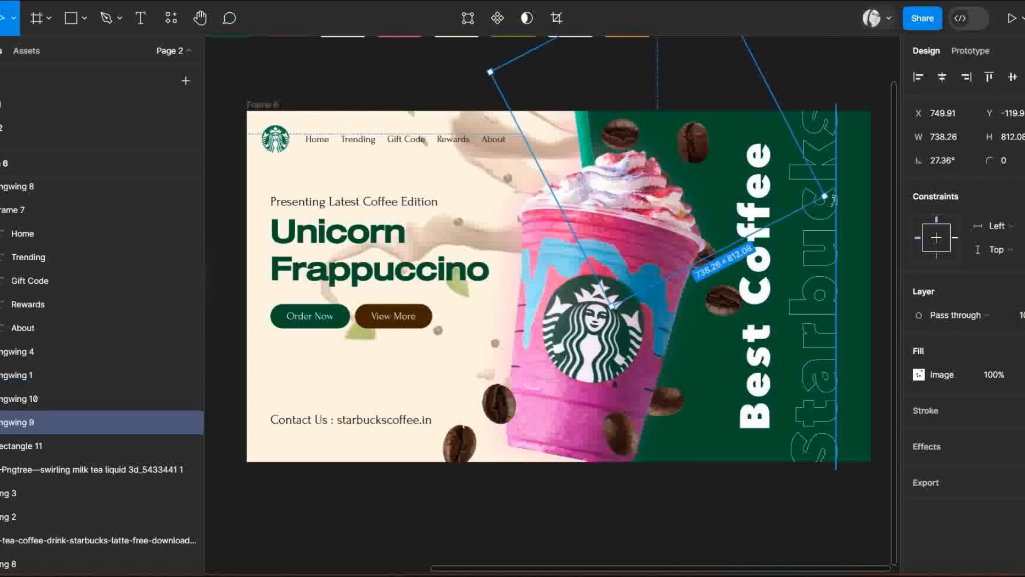
pyautogui.moveTo(832, 202); pyautogui.dragTo(810, 237)
pyautogui.click(751, 558)
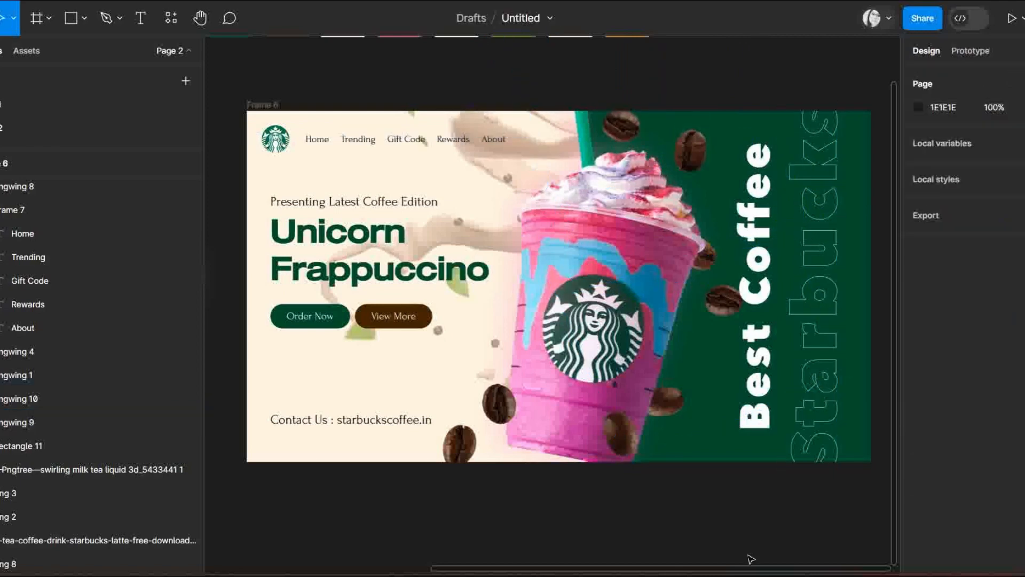
# Step: Set the "Best Coffee" heading to size 150 with 0% letter spacing and center it vertically beside the outlined "Starbucks" text
pyautogui.click(767, 406)
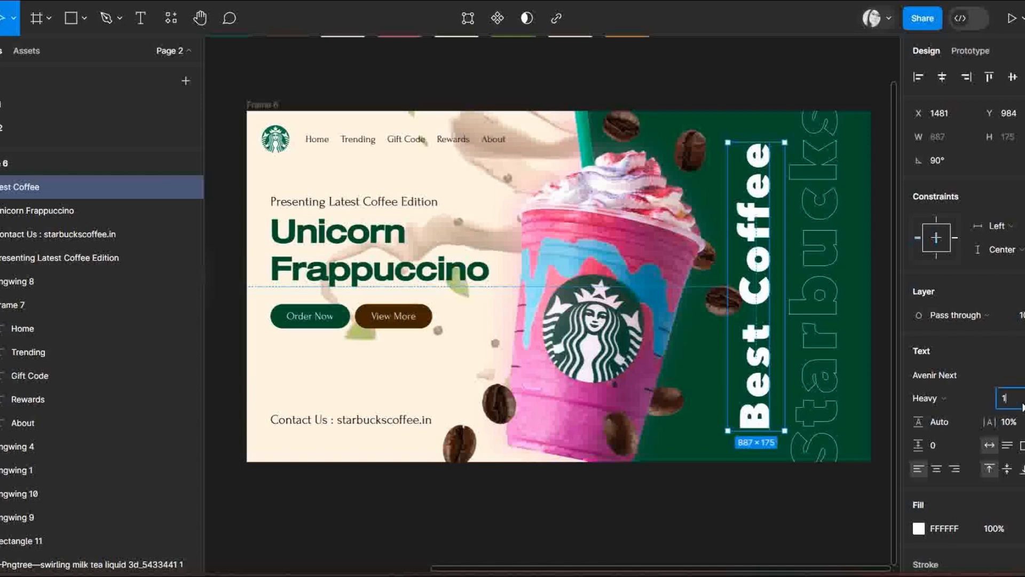
pyautogui.press('Return')
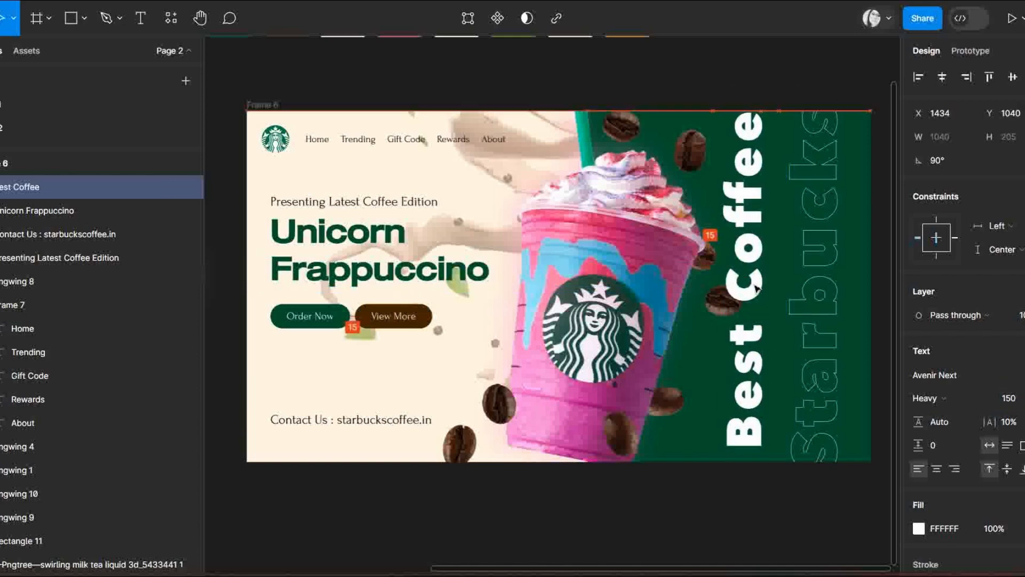
pyautogui.click(1008, 422)
pyautogui.write('0')
pyautogui.press('Return')
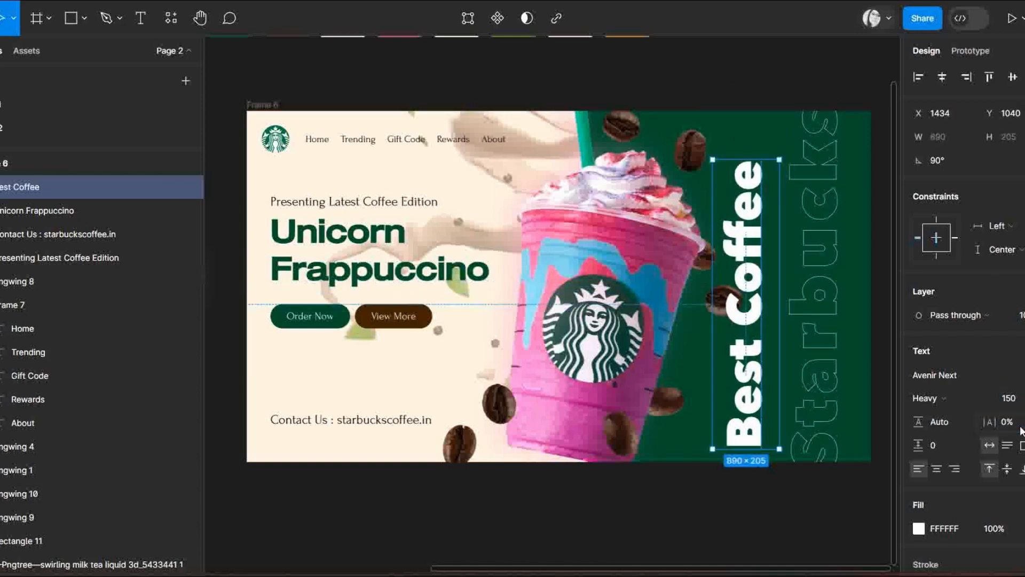
pyautogui.moveTo(756, 327); pyautogui.dragTo(769, 312)
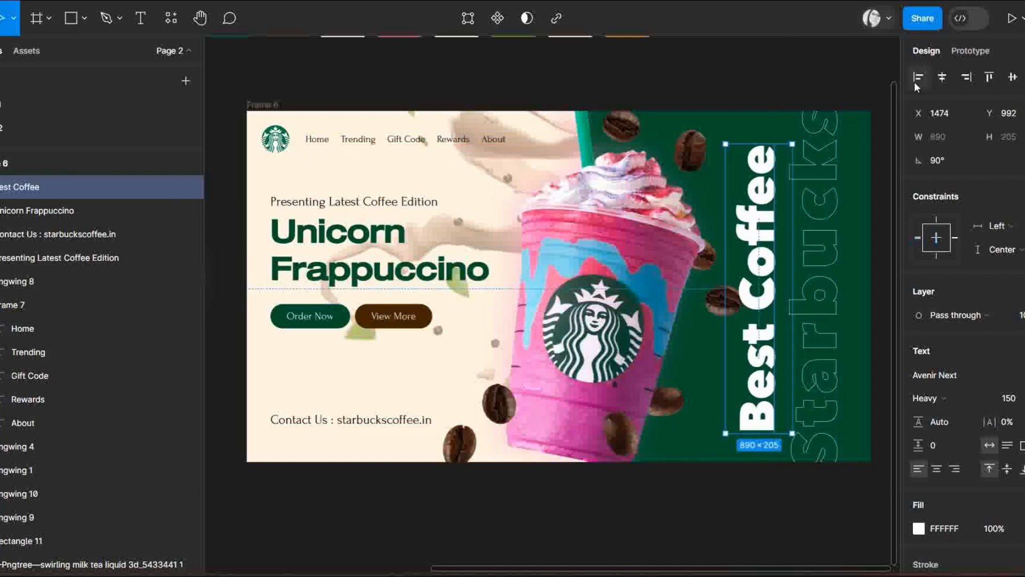
pyautogui.click(809, 66)
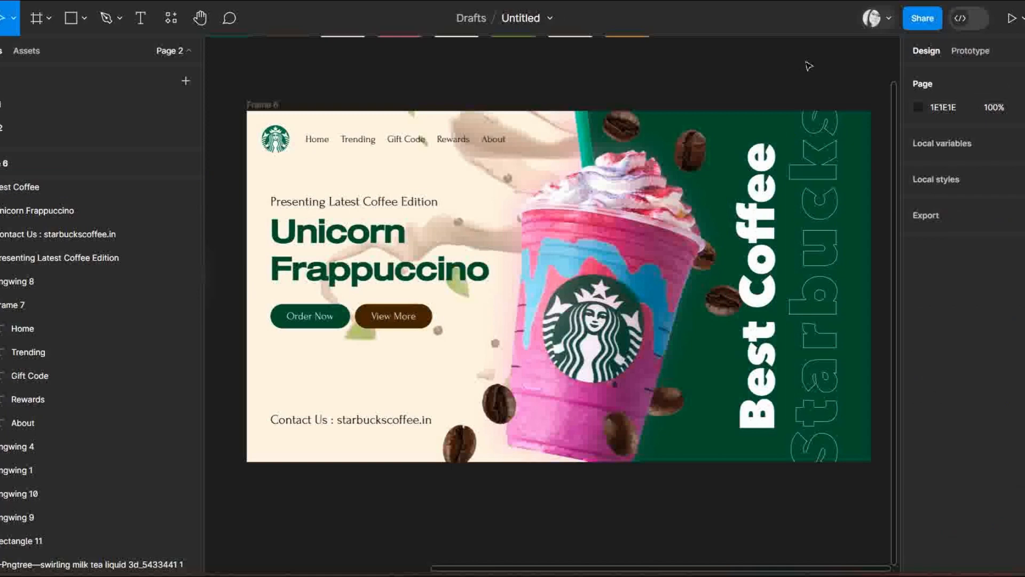
# Step: Left-align the contact line with the Starbucks logo
pyautogui.click(80, 234)
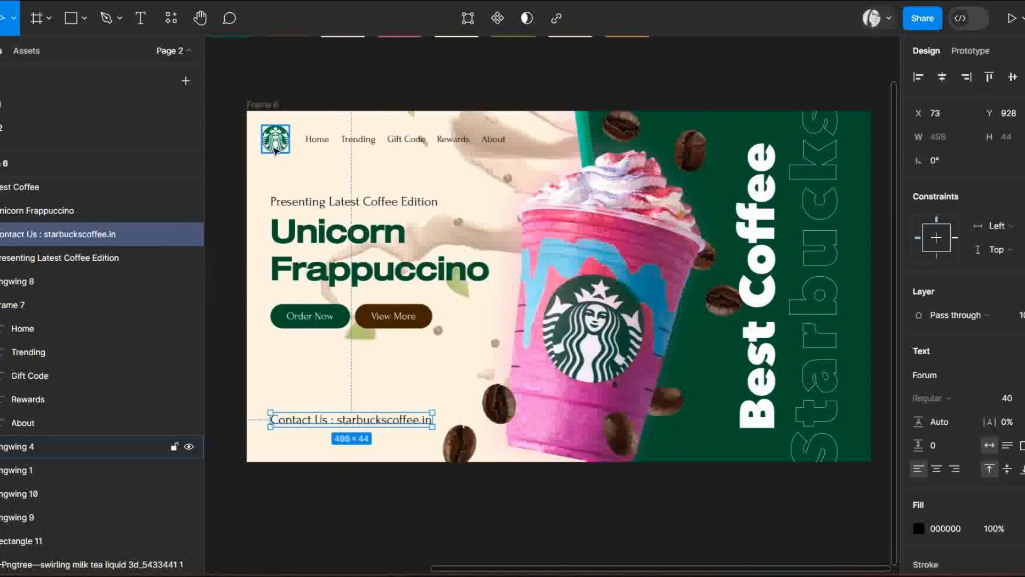
pyautogui.keyDown('shift'); pyautogui.click(80, 446); pyautogui.keyUp('shift')
pyautogui.click(918, 77)
pyautogui.click(733, 93)
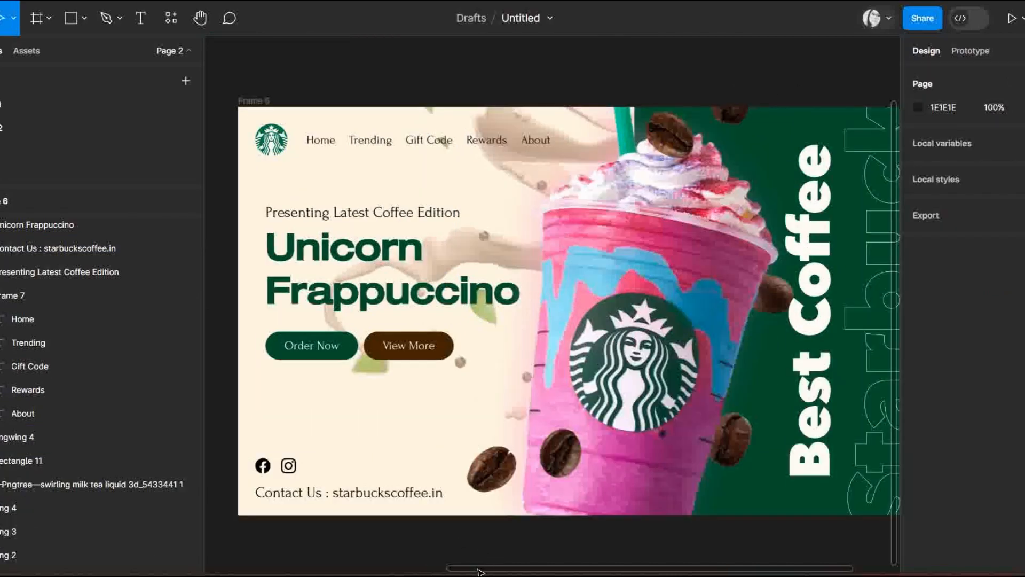
# Step: Duplicate the finished landing page frame beside the original
pyautogui.moveTo(480, 572)
pyautogui.mouseDown()
pyautogui.moveTo(467, 572)
pyautogui.moveTo(556, 571)
pyautogui.moveTo(493, 571)
pyautogui.mouseUp()
pyautogui.scroll(-3, 529, 424)
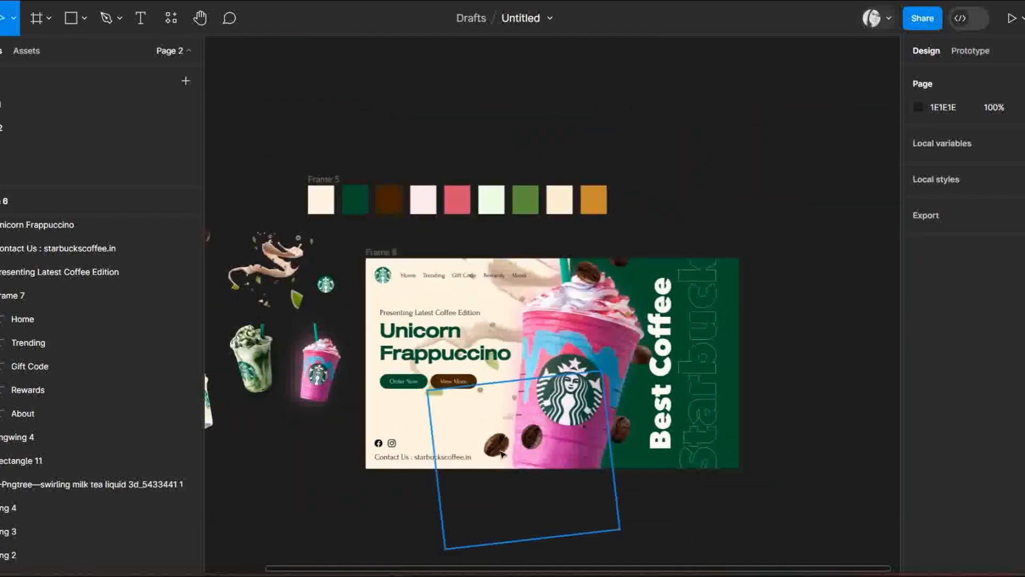
pyautogui.click(386, 253)
pyautogui.hotkey('ctrl', 'd')
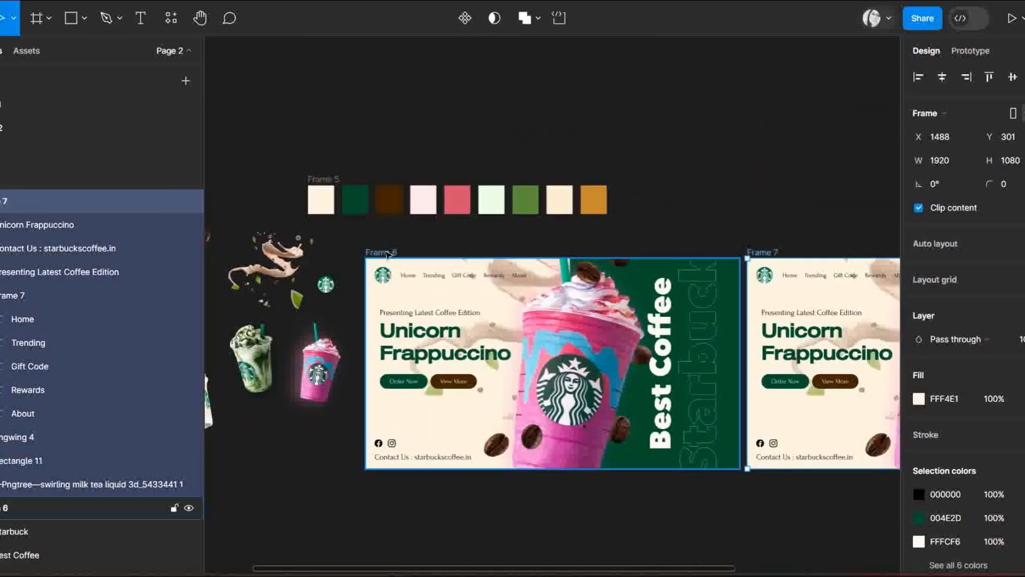
pyautogui.moveTo(458, 571); pyautogui.dragTo(618, 571)
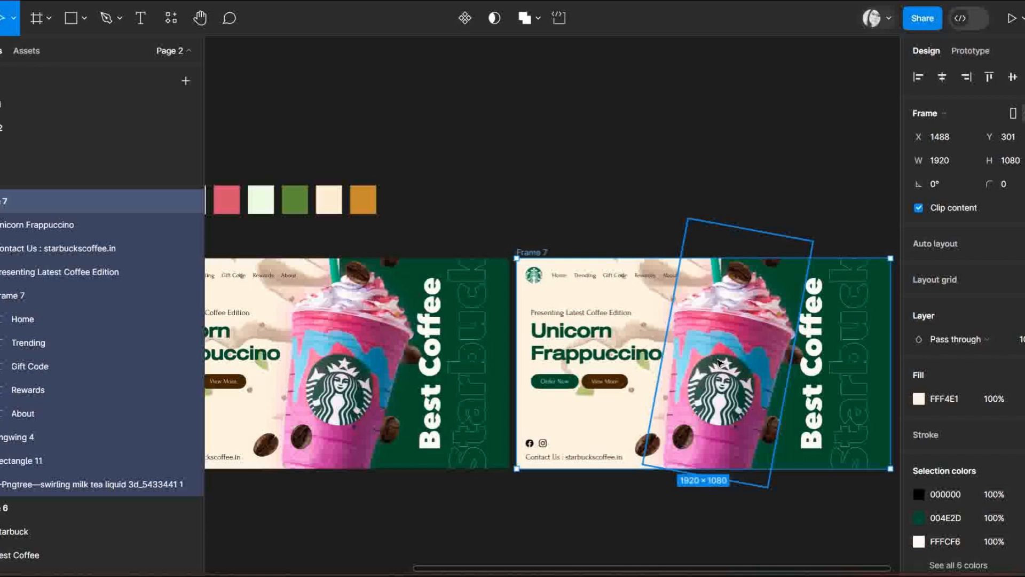
pyautogui.click(755, 142)
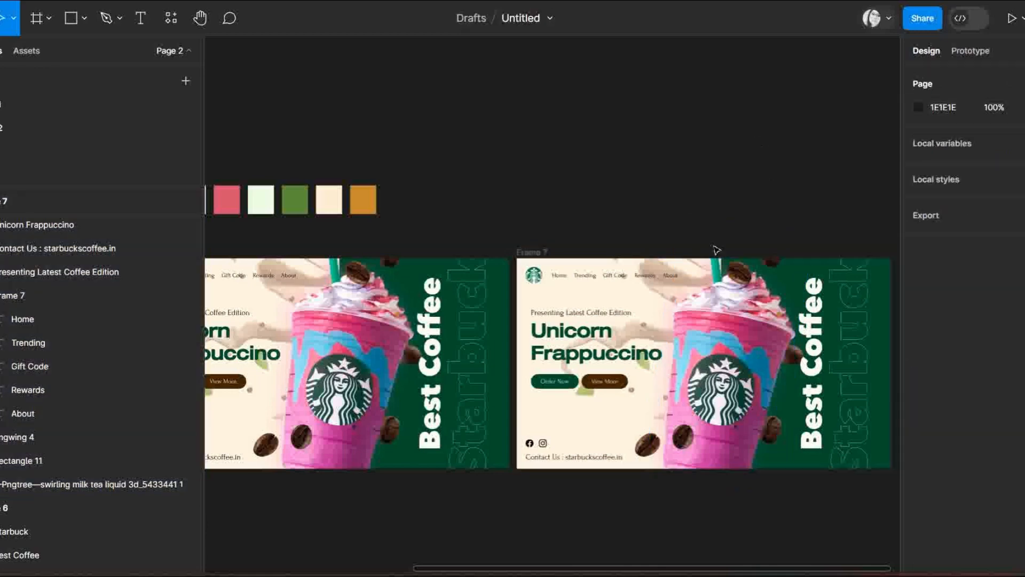
# Step: Copy the pink, green and caramel drink images and place the copies together on the canvas below the duplicated frame
pyautogui.click(582, 268)
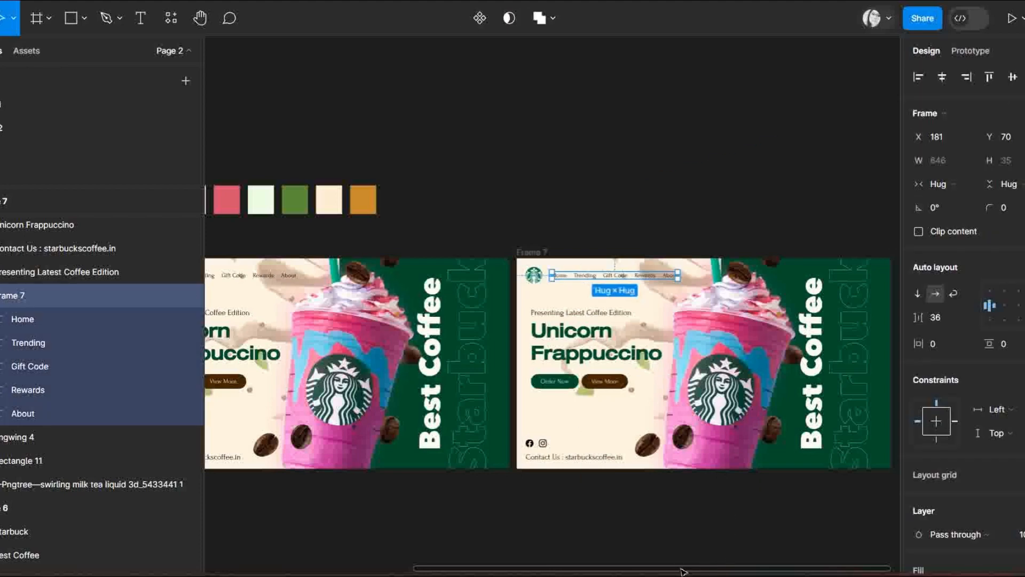
pyautogui.moveTo(682, 571); pyautogui.dragTo(464, 570)
pyautogui.click(297, 327)
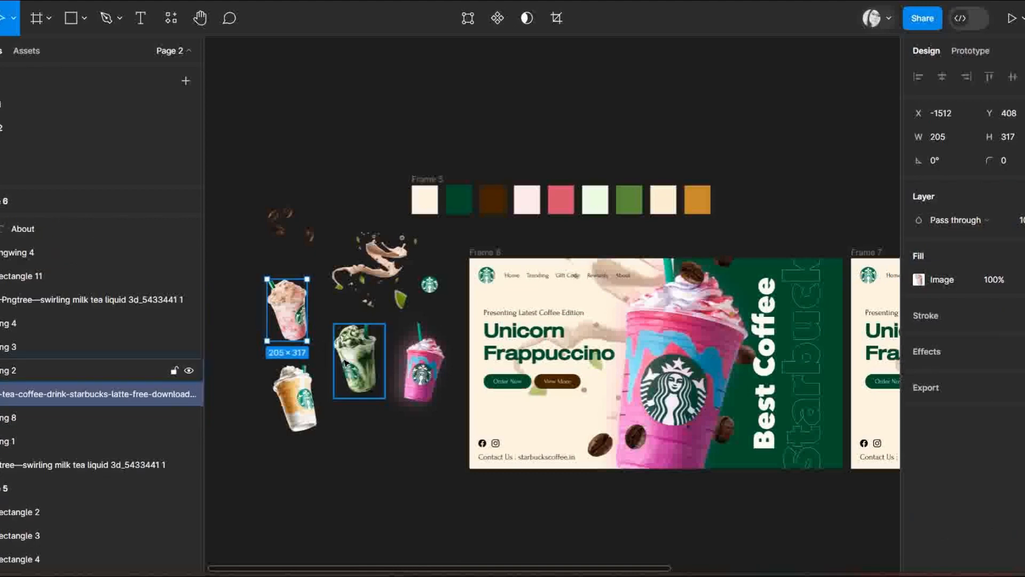
pyautogui.keyDown('shift'); pyautogui.click(345, 363); pyautogui.keyUp('shift')
pyautogui.keyDown('shift'); pyautogui.click(303, 420); pyautogui.keyUp('shift')
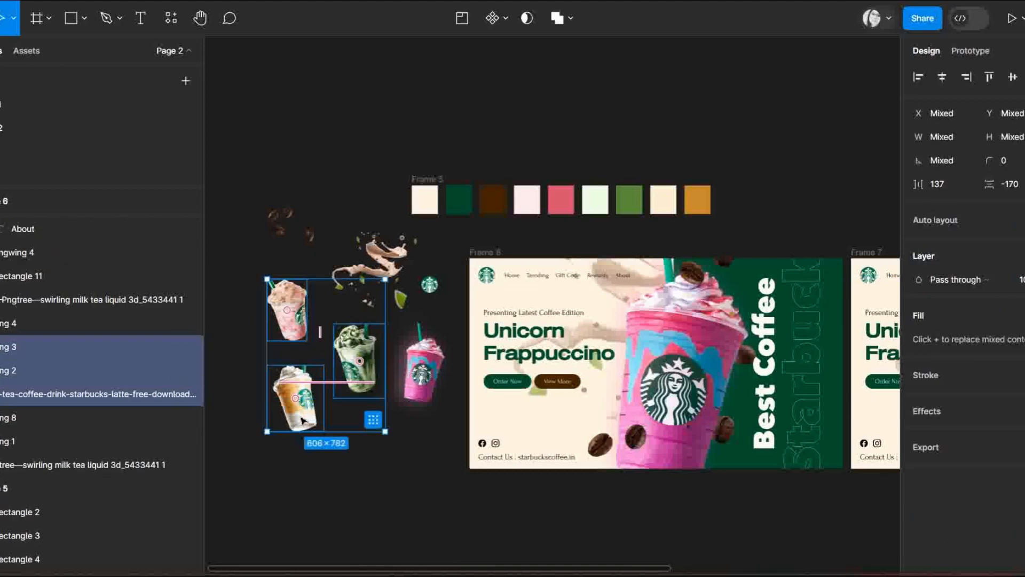
pyautogui.moveTo(481, 571); pyautogui.dragTo(699, 570)
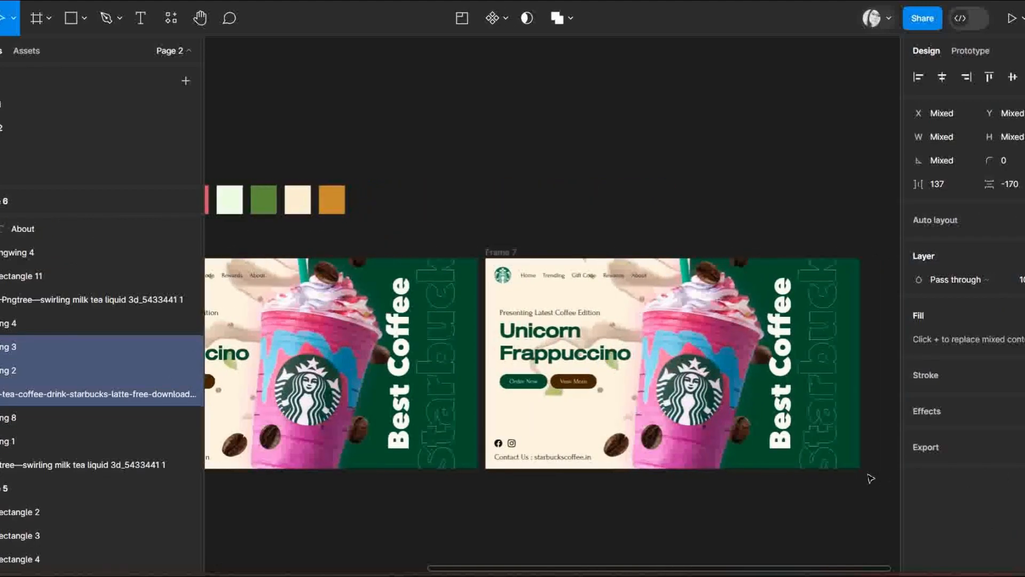
pyautogui.moveTo(869, 478); pyautogui.dragTo(890, 574)
pyautogui.hotkey('ctrl', 'v')
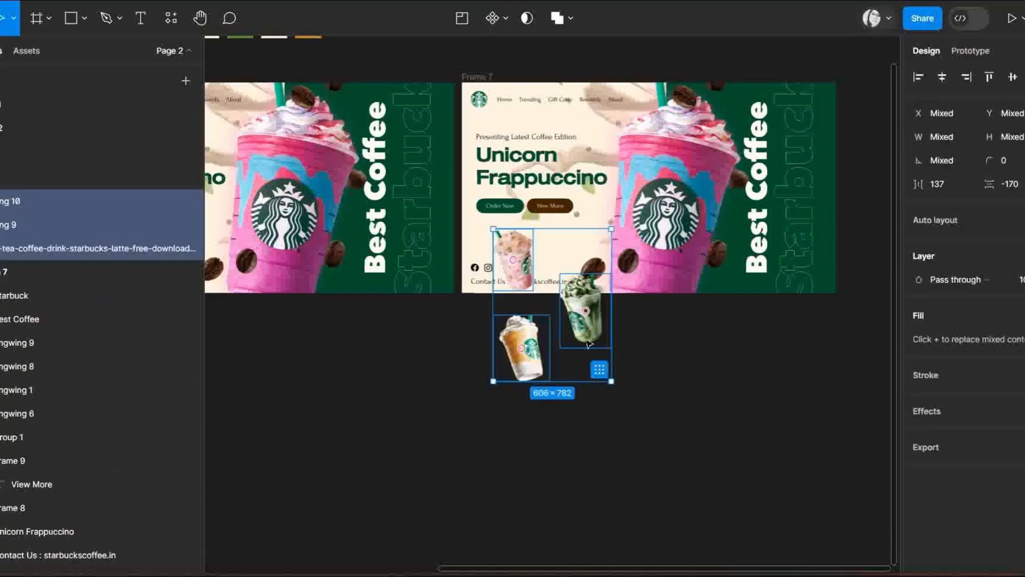
pyautogui.moveTo(589, 343); pyautogui.dragTo(553, 474)
pyautogui.click(691, 360)
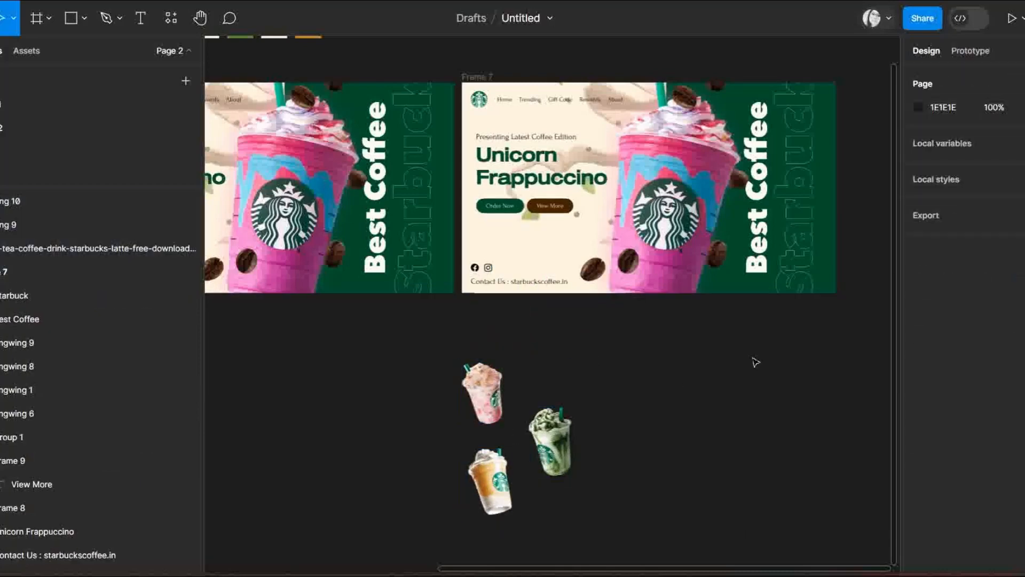
# Step: Paste the pink drink image into the duplicated frame, enlarge it to 681 × 1053 and place it at X 619, Y 13
pyautogui.click(679, 197)
pyautogui.click(496, 404)
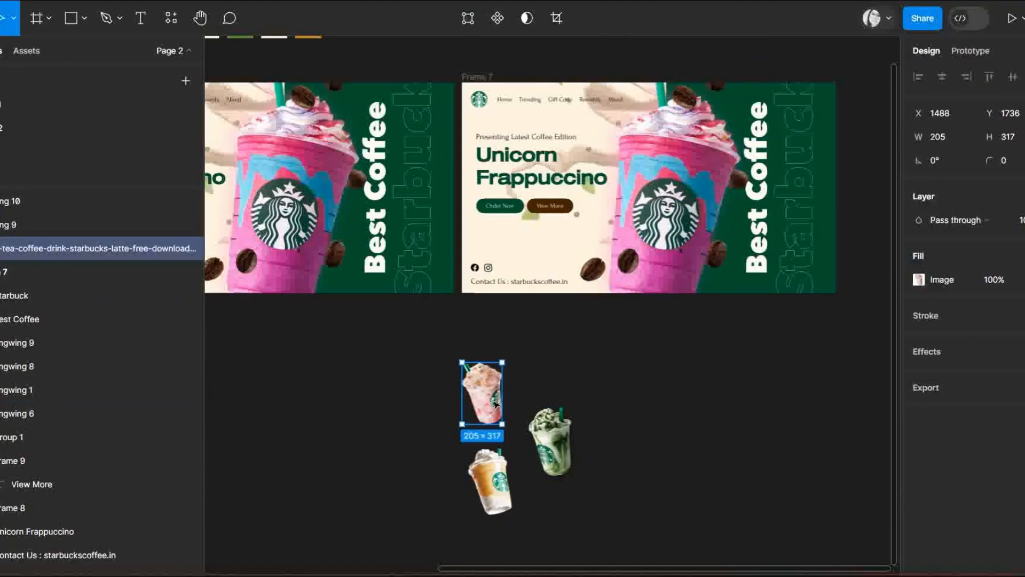
pyautogui.click(80, 272)
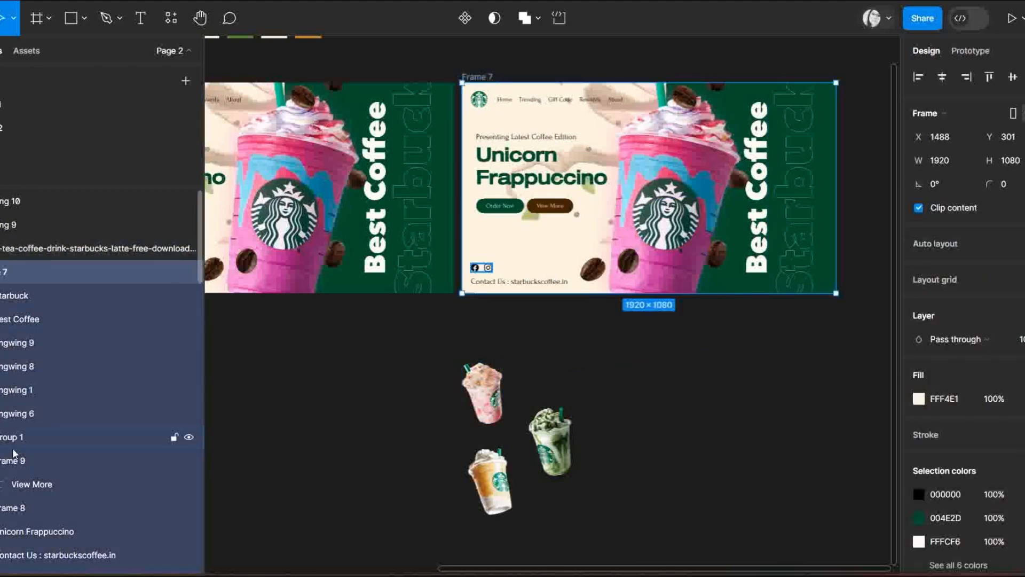
pyautogui.hotkey('ctrl', 'v')
pyautogui.moveTo(502, 219); pyautogui.dragTo(593, 299)
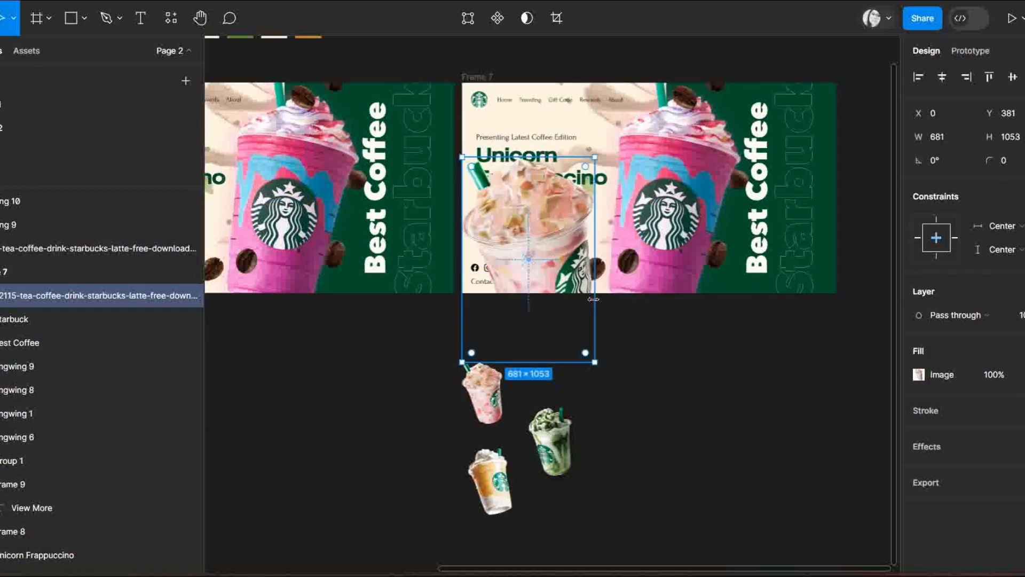
pyautogui.moveTo(531, 261); pyautogui.dragTo(650, 188)
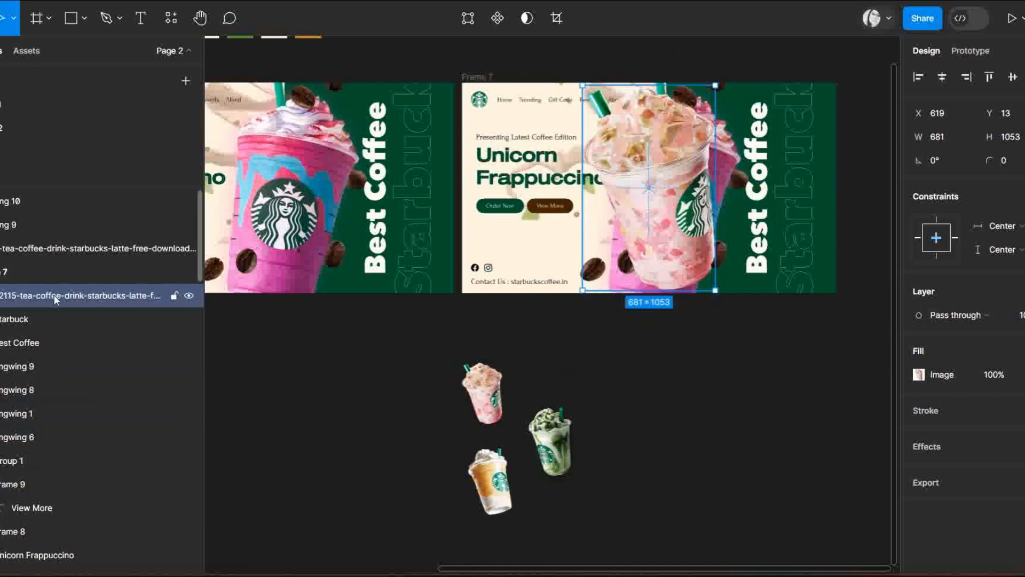
# Step: Reorder the pink drink below the Unicorn cup layer in the duplicated frame and hide the Unicorn cup
pyautogui.moveTo(53, 295); pyautogui.dragTo(67, 425)
pyautogui.click(189, 390)
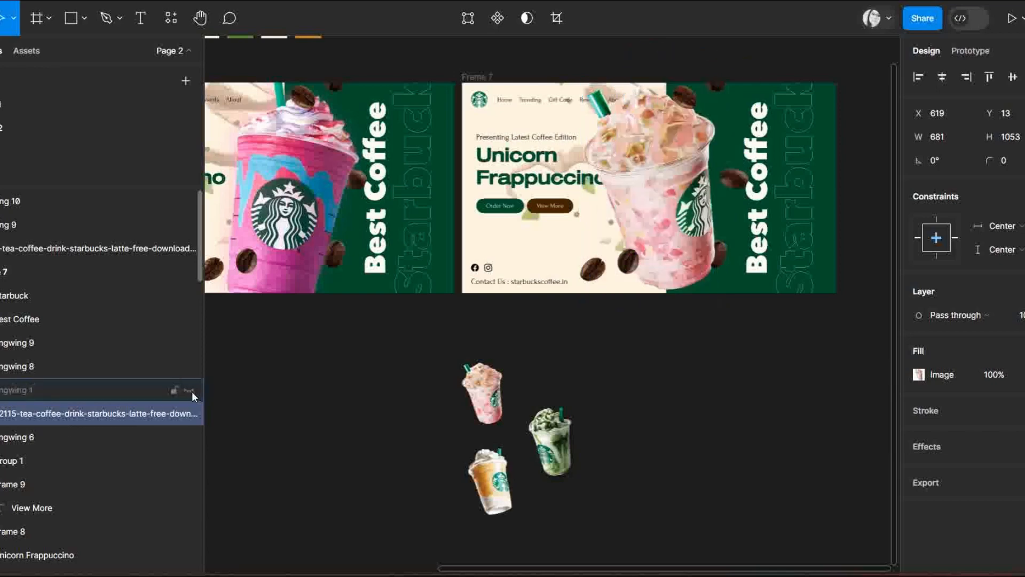
pyautogui.click(692, 446)
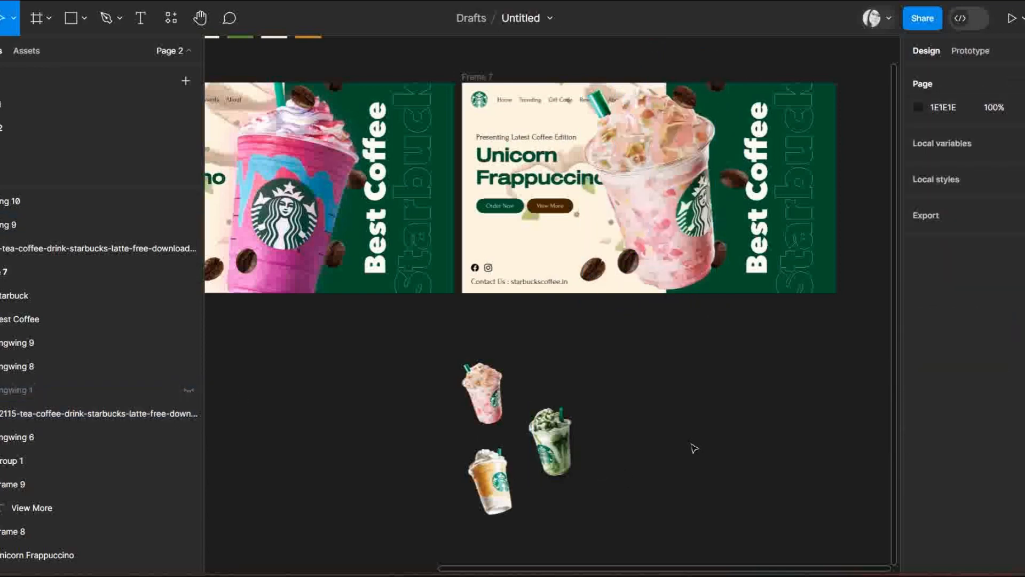
# Step: Delete the contact line and the social media icons group from the duplicated frame
pyautogui.scroll(3, 896, 340)
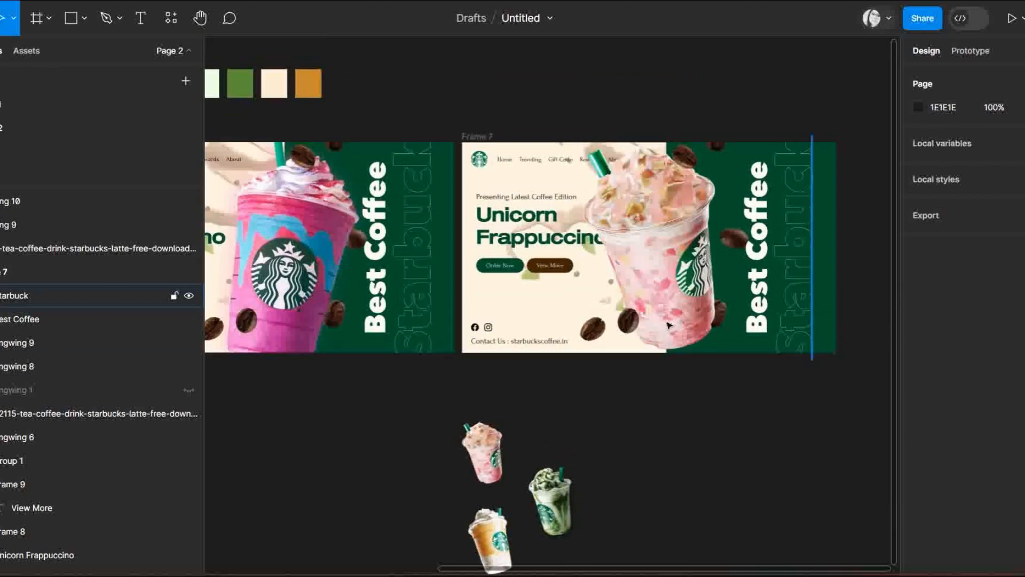
pyautogui.click(511, 344)
pyautogui.keyDown('shift'); pyautogui.click(488, 332); pyautogui.keyUp('shift')
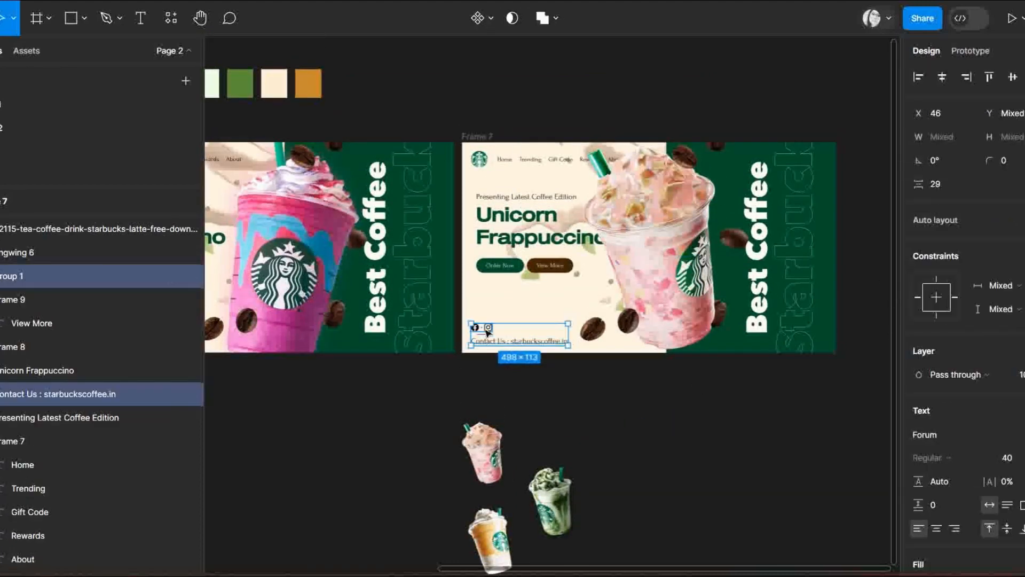
pyautogui.press('Delete')
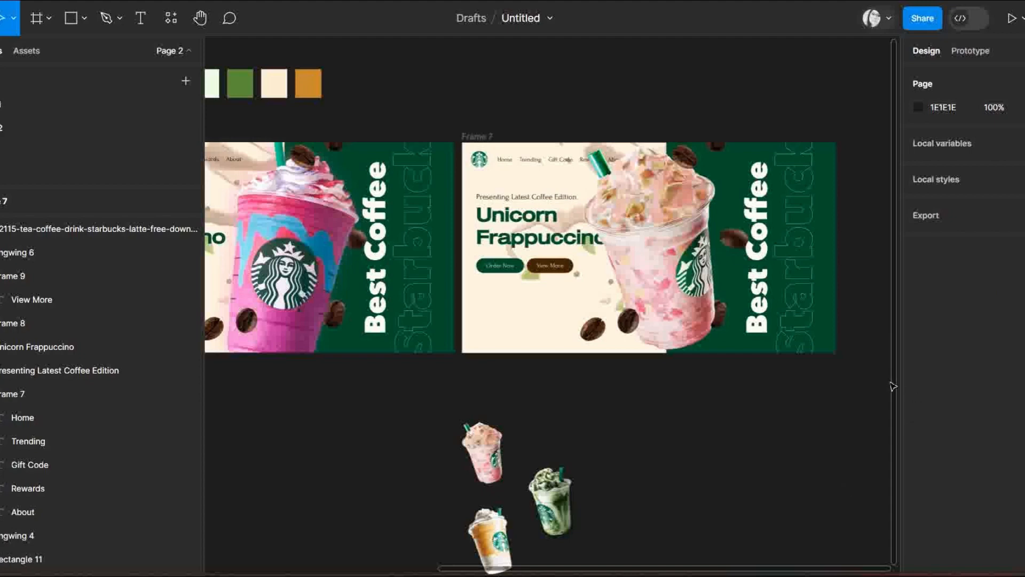
# Step: Move the colour palette frame horizontally to X 213, closer to the duplicated page
pyautogui.moveTo(893, 386); pyautogui.dragTo(894, 361)
pyautogui.moveTo(712, 566); pyautogui.dragTo(681, 568)
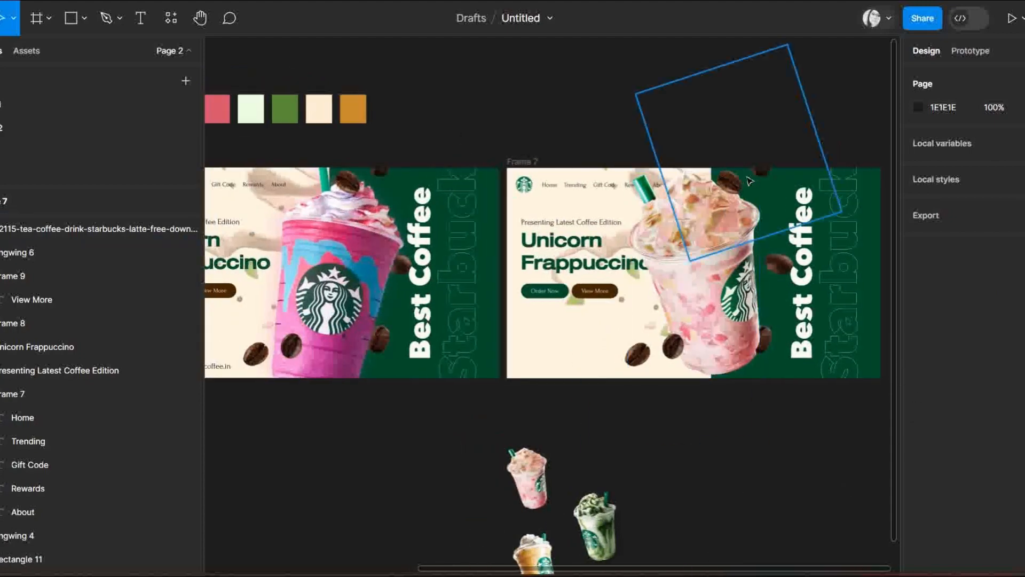
pyautogui.click(528, 162)
pyautogui.click(350, 109)
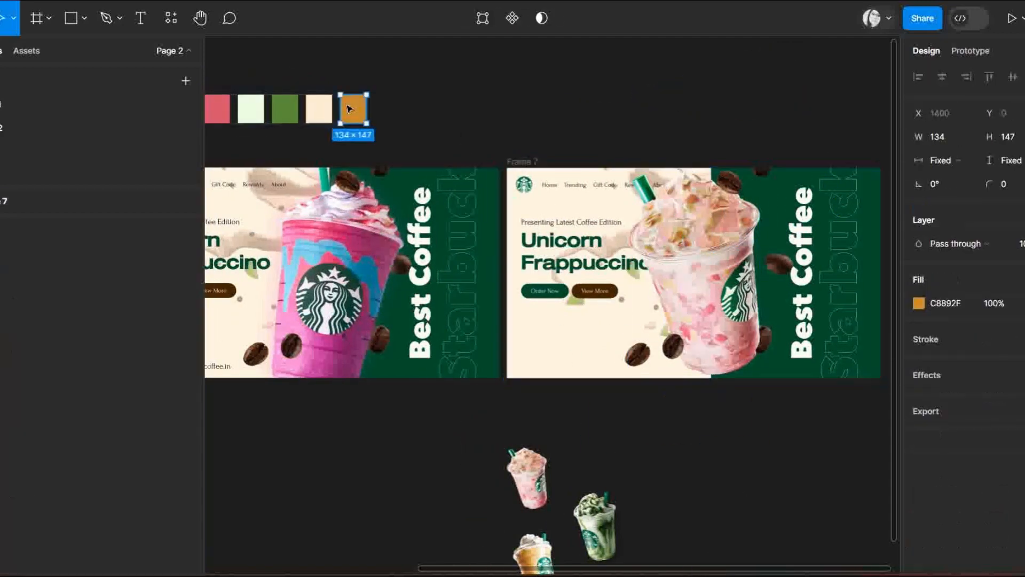
pyautogui.click(448, 124)
pyautogui.click(323, 111)
pyautogui.click(396, 151)
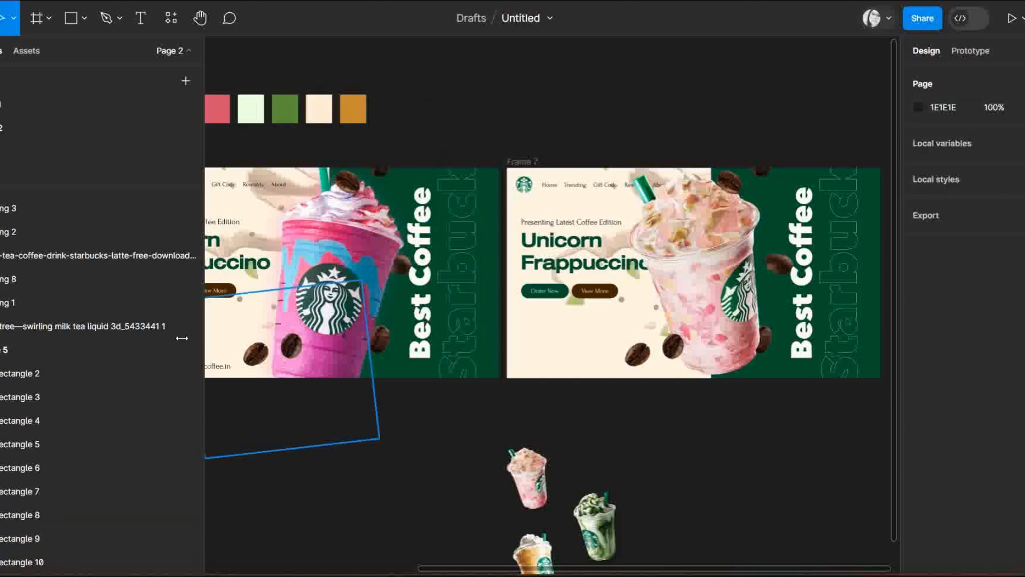
pyautogui.click(67, 351)
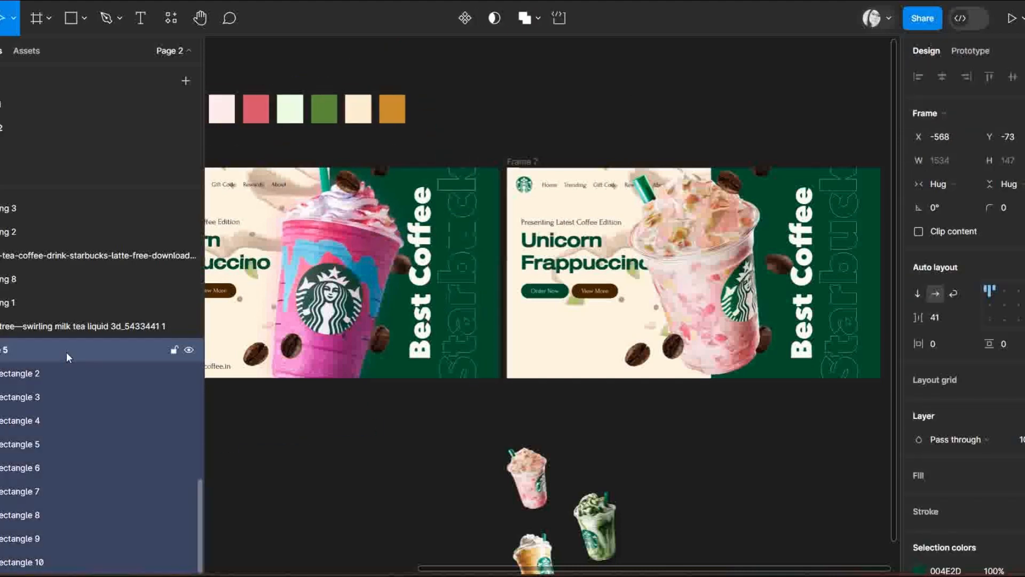
pyautogui.hotkey('shift', 'Right')
pyautogui.hotkey('shift', 'Right')
pyautogui.hotkey('shift', 'Right')
pyautogui.hotkey('shift', 'Right')
pyautogui.hotkey('shift', 'Right')
pyautogui.hotkey('shift', 'Right')
pyautogui.hotkey('shift', 'Right')
pyautogui.hotkey('shift', 'Right')
pyautogui.hotkey('shift', 'Right')
pyautogui.hotkey('shift', 'Right')
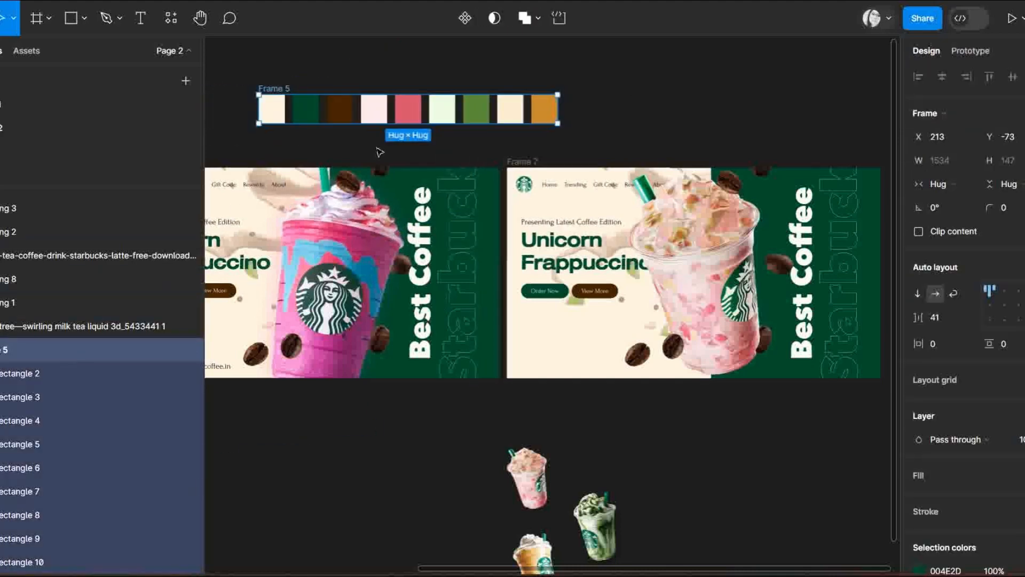
# Step: Set the duplicated frame's fill to light pink FFE8EC by sampling the pale pink palette swatch
pyautogui.click(521, 162)
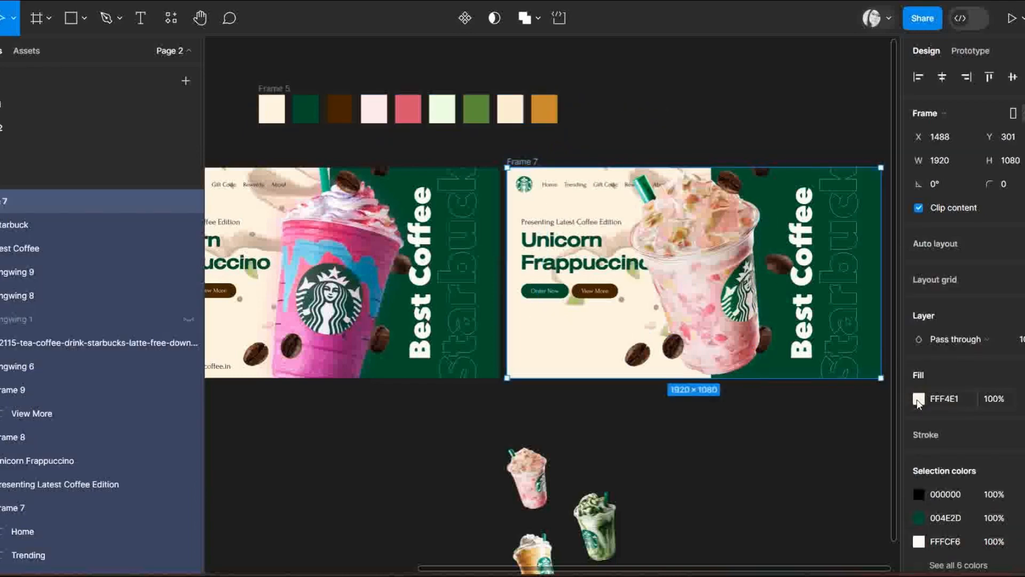
pyautogui.click(918, 398)
pyautogui.click(745, 397)
pyautogui.click(374, 109)
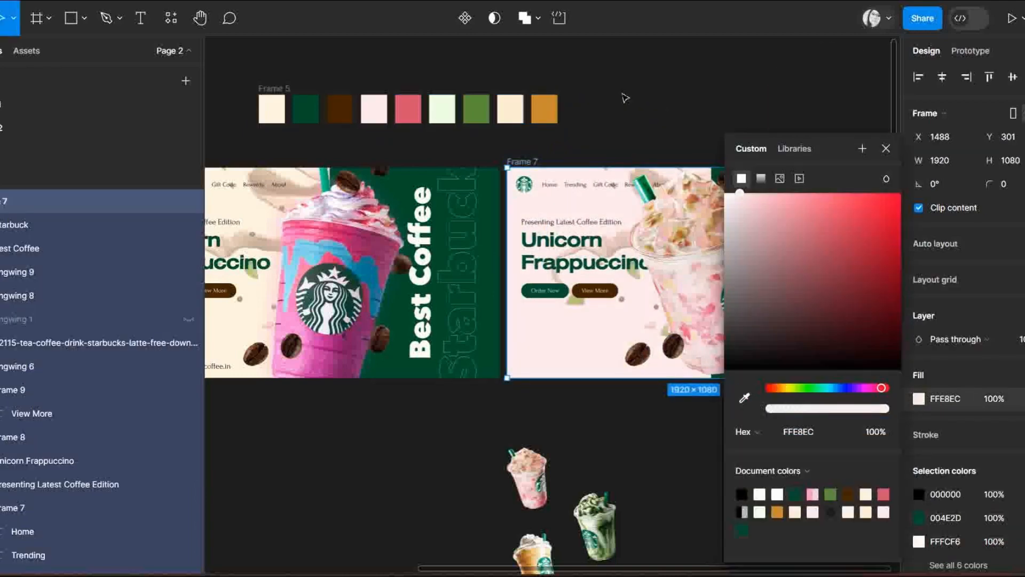
pyautogui.click(648, 88)
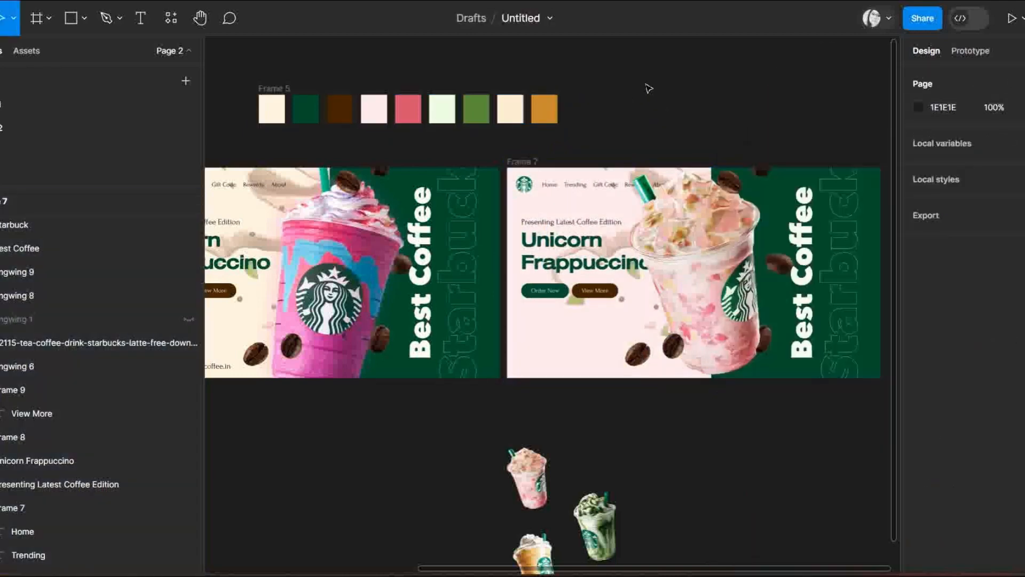
# Step: Recolour the green background rectangle of the duplicated frame with the dark pink sampled from the palette
pyautogui.click(871, 192)
pyautogui.click(715, 171)
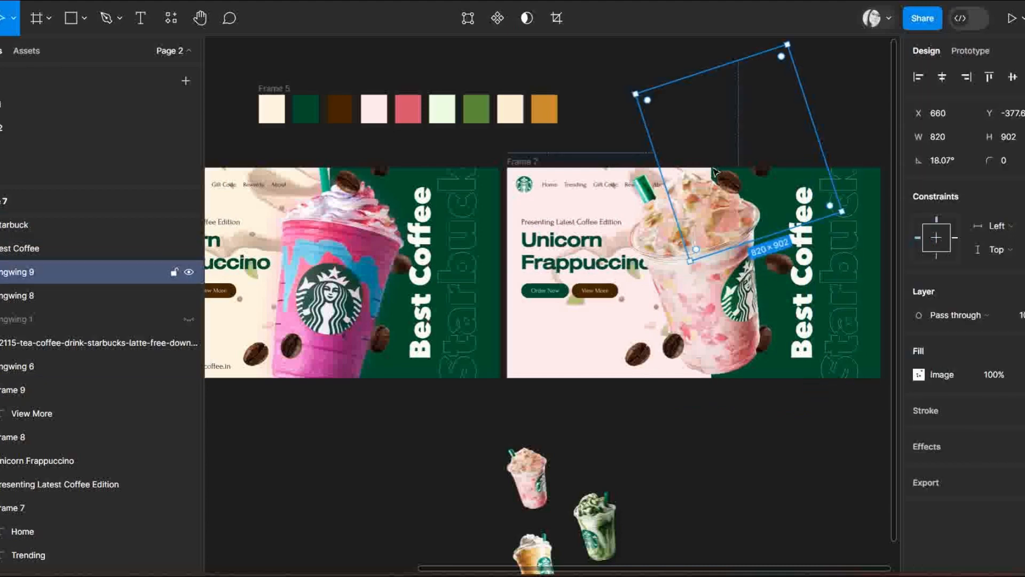
pyautogui.click(768, 377)
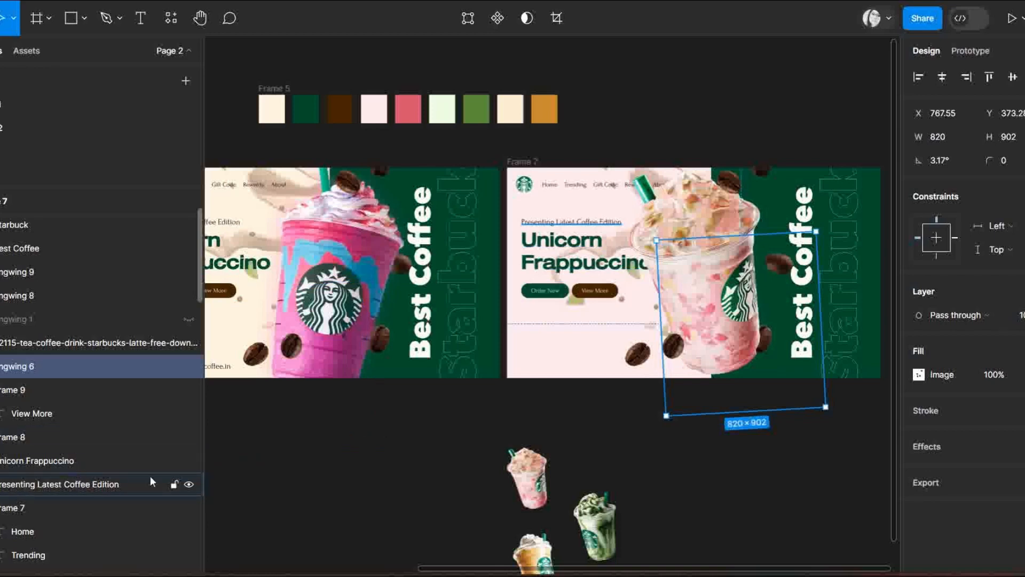
pyautogui.scroll(-4, 148, 354)
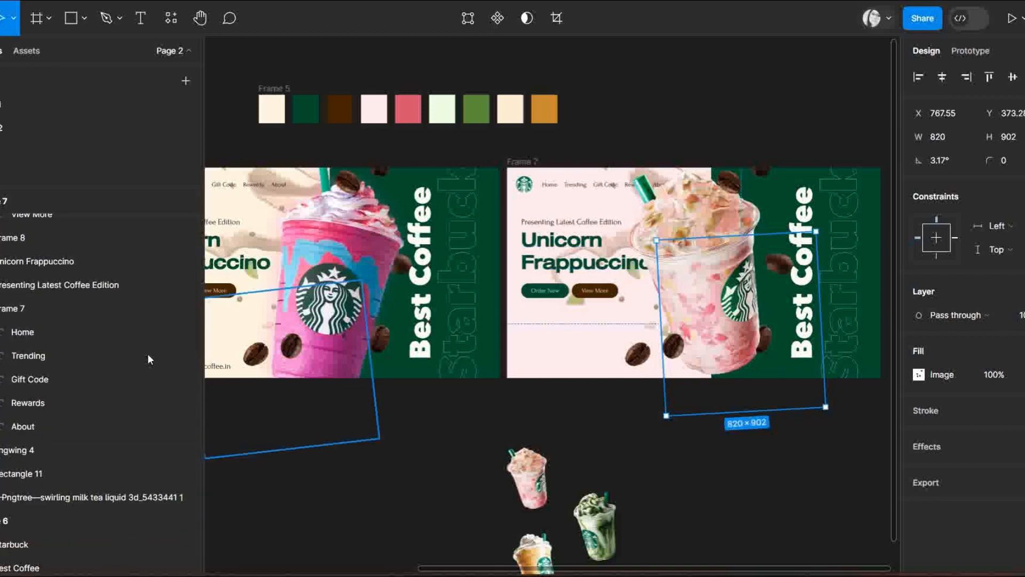
pyautogui.click(16, 474)
pyautogui.click(920, 374)
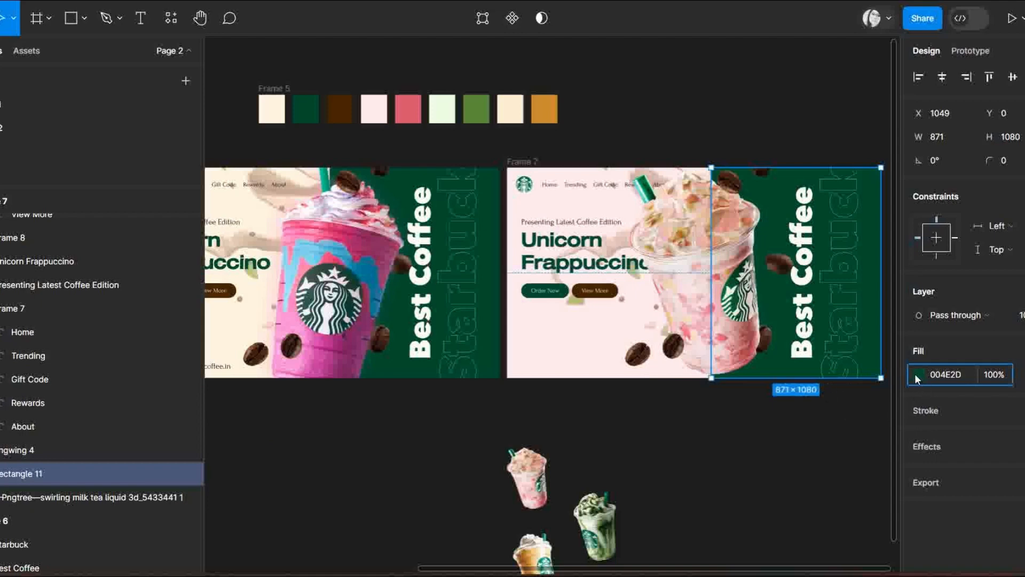
pyautogui.click(916, 374)
pyautogui.click(744, 398)
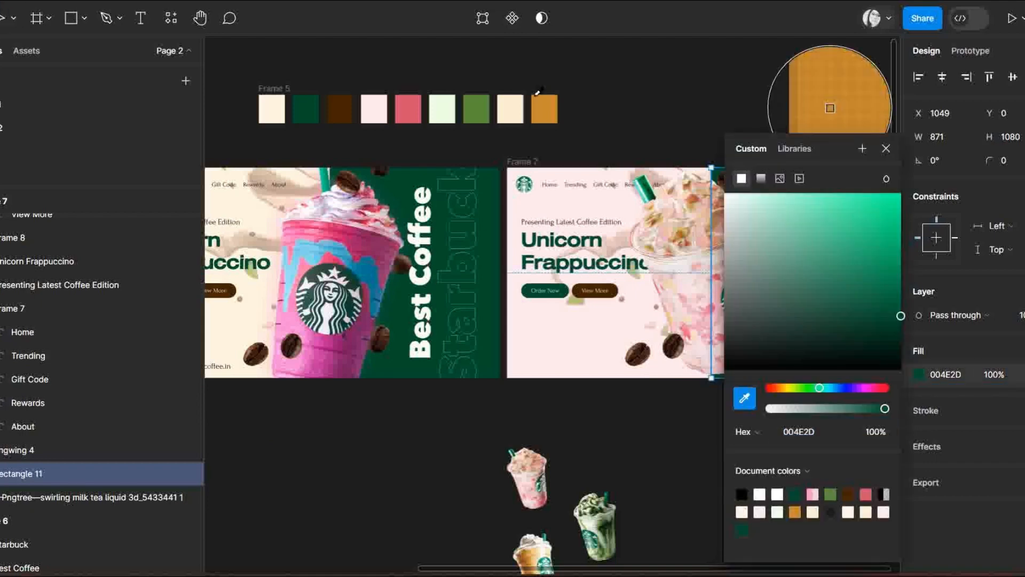
pyautogui.click(408, 109)
pyautogui.click(886, 148)
pyautogui.click(842, 114)
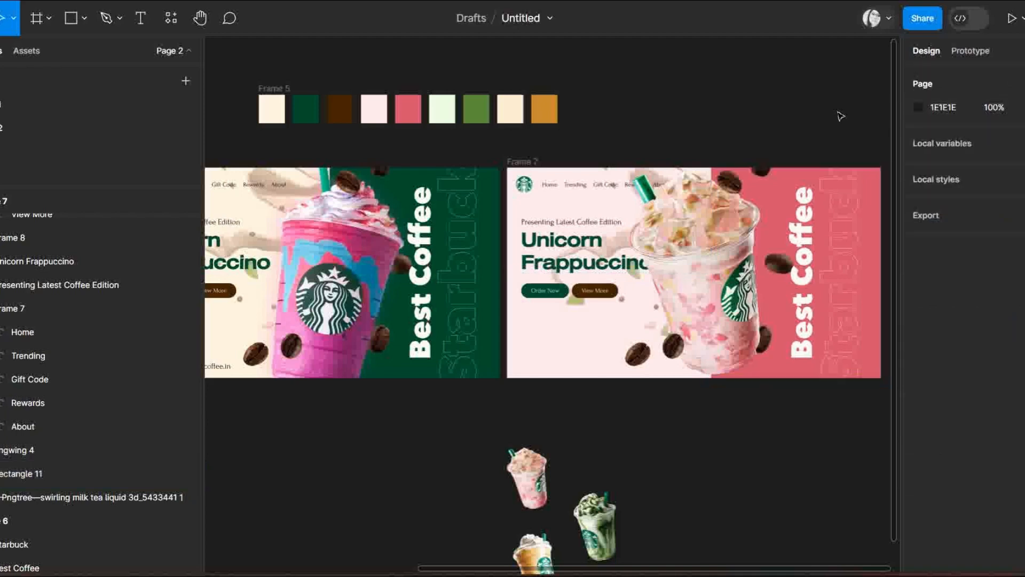
# Step: Delete the View More button from the duplicated frame
pyautogui.hscroll(2, 745, 568)
pyautogui.hscroll(-3, 739, 569)
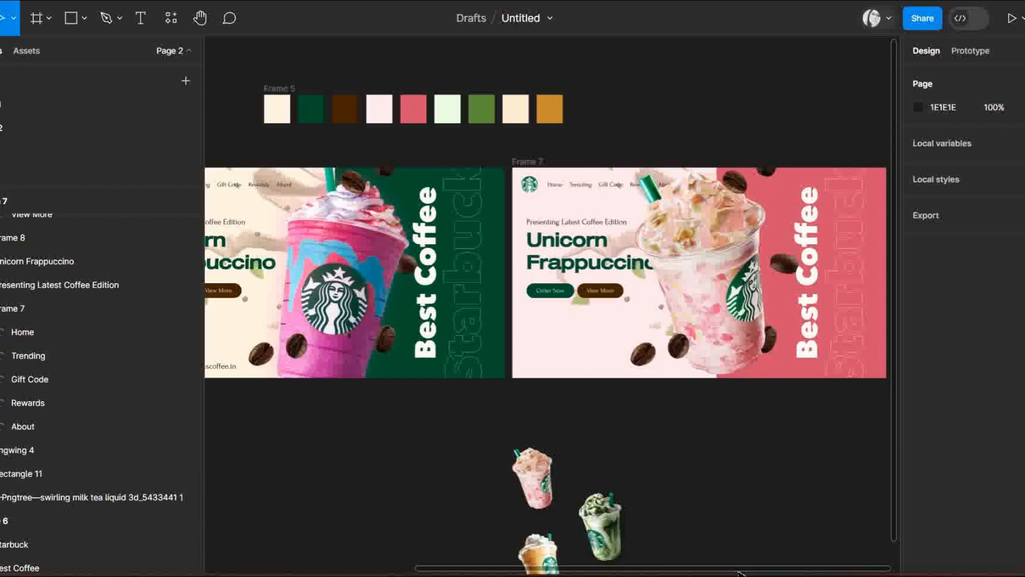
pyautogui.click(617, 294)
pyautogui.press('Delete')
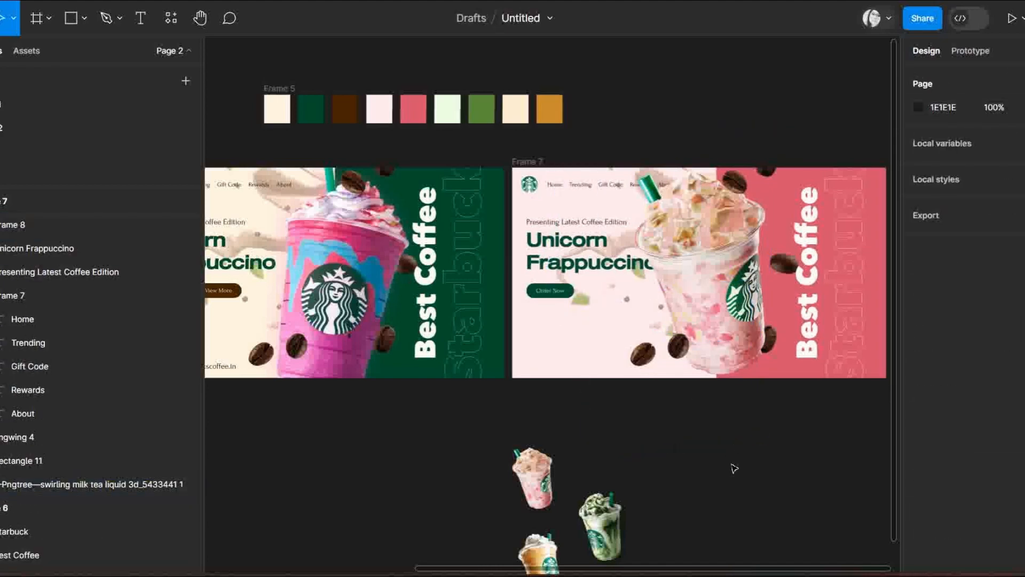
# Step: Replace "Unicorn" with "Strawberry" in the duplicated frame's headline, using the spelling suggestion to correct the word
pyautogui.click(601, 240)
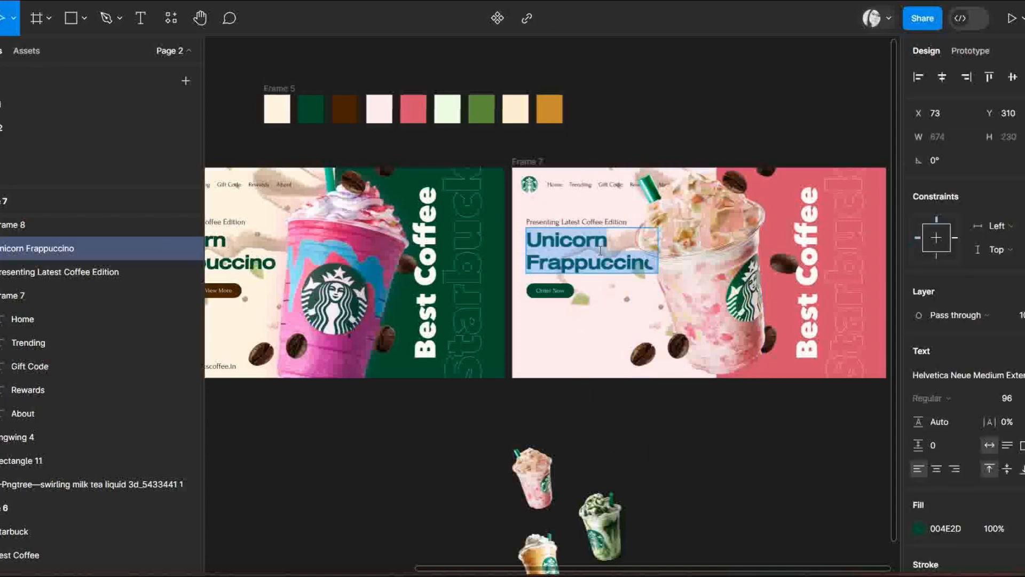
pyautogui.moveTo(607, 240); pyautogui.dragTo(526, 244)
pyautogui.write('S')
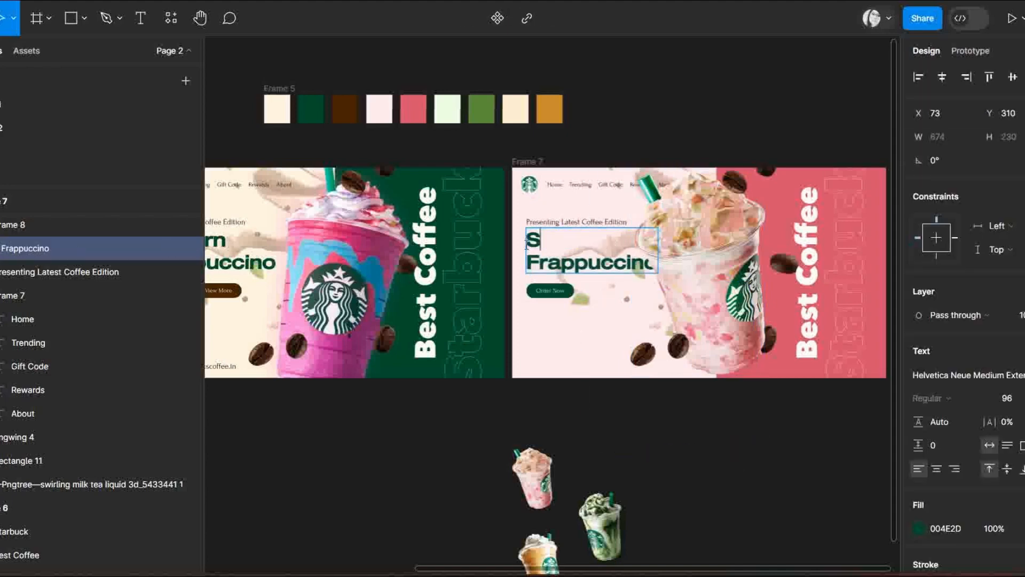
pyautogui.write('tarwberry')
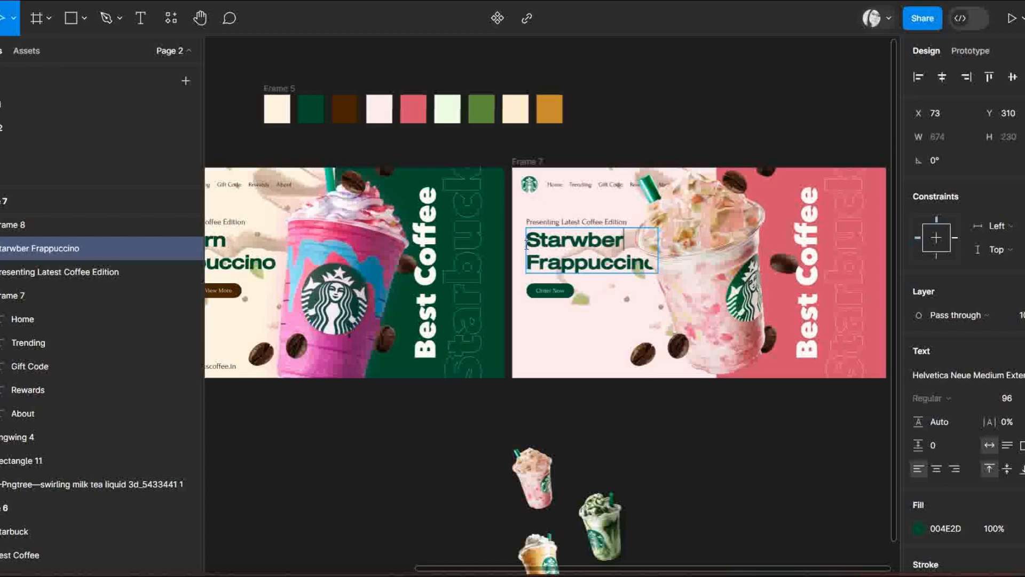
pyautogui.rightClick(585, 248)
pyautogui.click(607, 256)
pyautogui.click(662, 116)
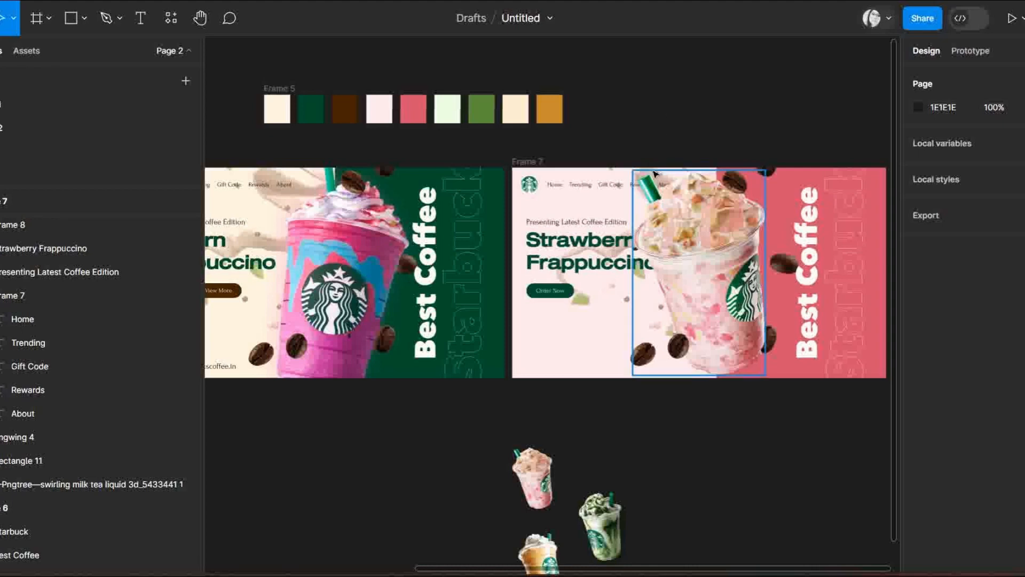
# Step: Delete the milk swirl background and all the coffee bean images from the duplicated frame
pyautogui.click(619, 172)
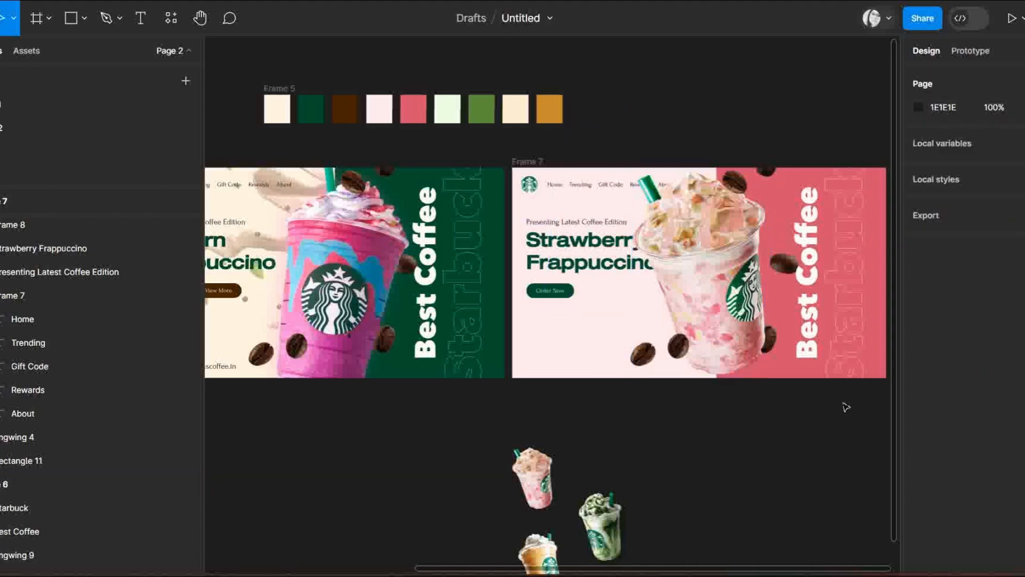
pyautogui.hscroll(3, 738, 566)
pyautogui.click(601, 346)
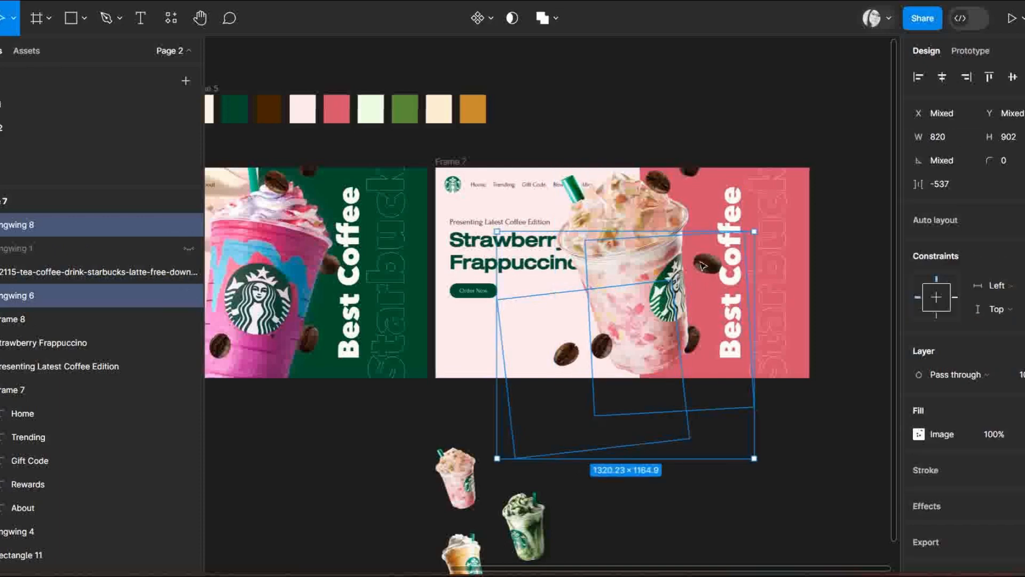
pyautogui.press('Delete')
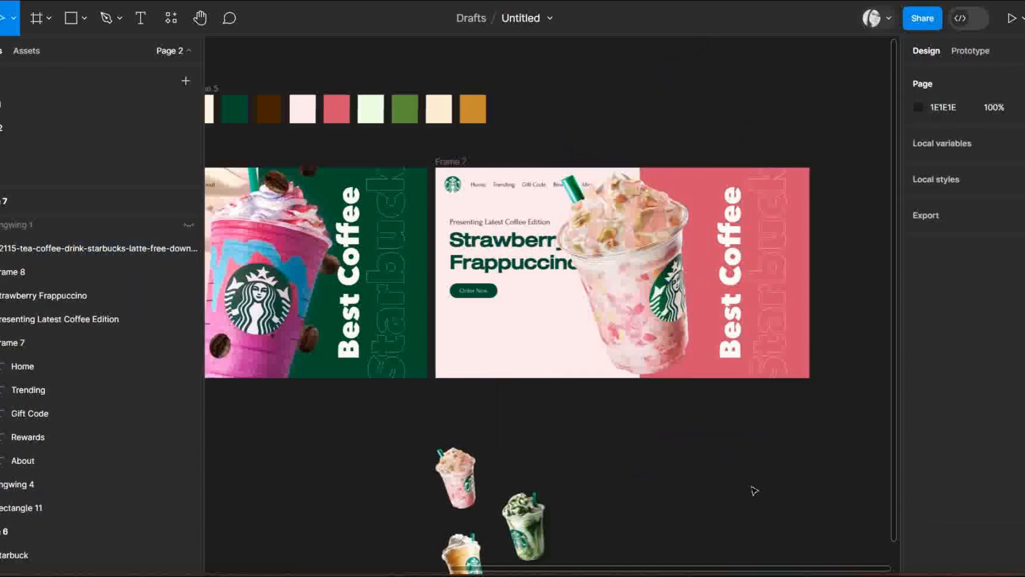
# Step: Recolour the Strawberry Frappuccino headline and Order Now button to D5536C sampled from the pink panel, and delete the "Presenting Latest Coffee Edition" line
pyautogui.click(507, 248)
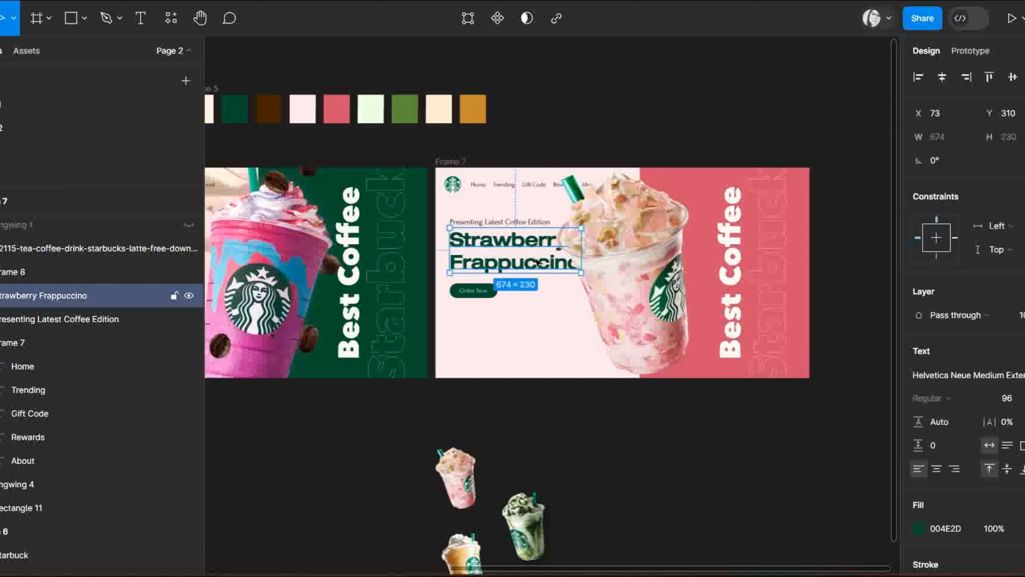
pyautogui.keyDown('shift'); pyautogui.click(476, 291); pyautogui.keyUp('shift')
pyautogui.scroll(-3, 961, 320)
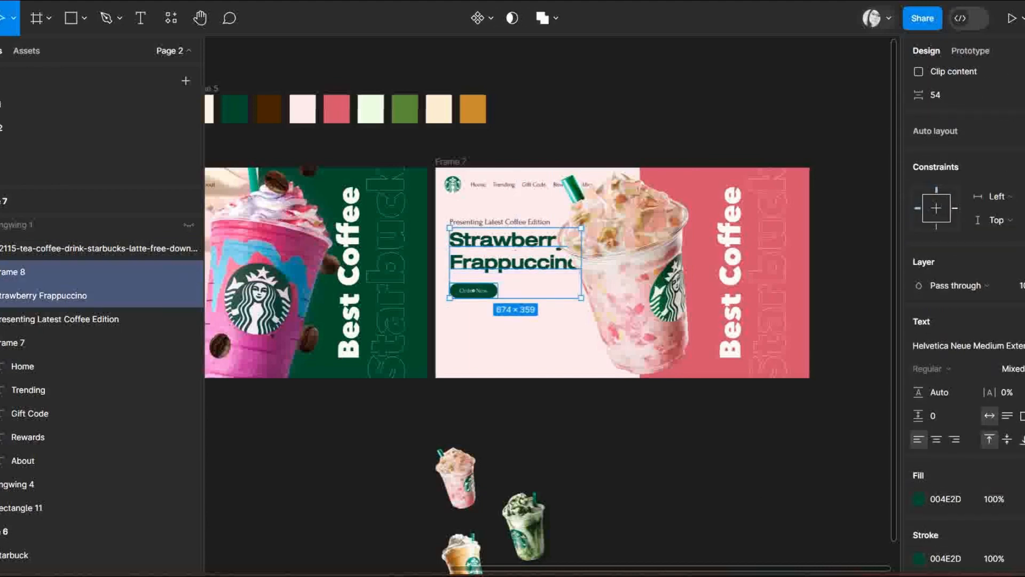
pyautogui.scroll(-3, 961, 320)
pyautogui.click(919, 485)
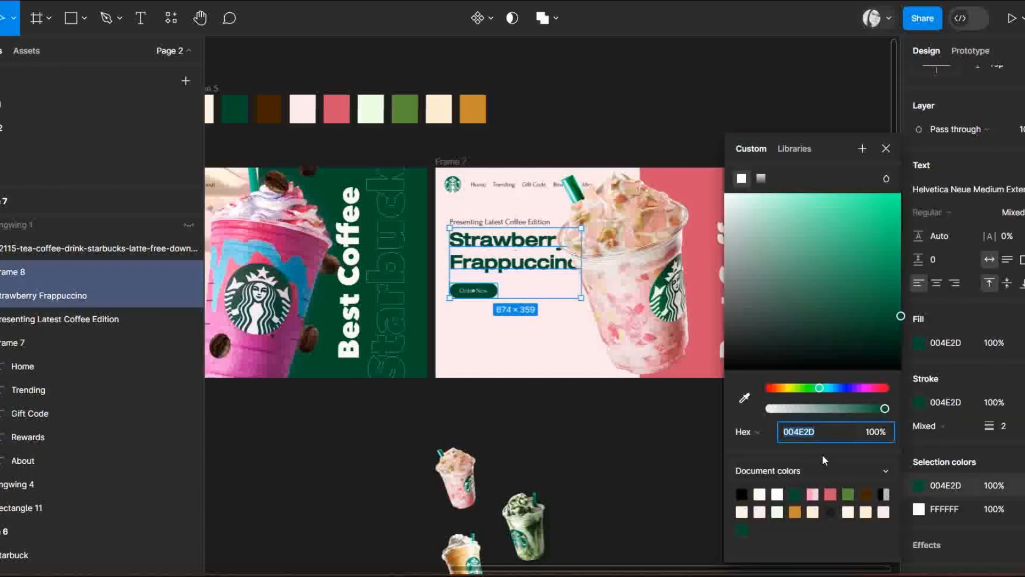
pyautogui.click(744, 398)
pyautogui.click(705, 345)
pyautogui.click(648, 464)
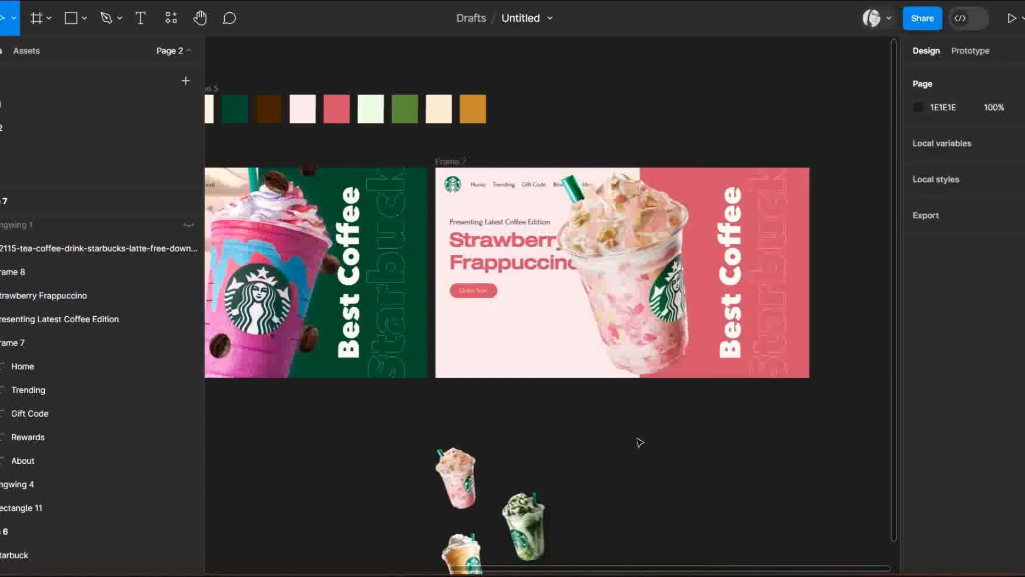
pyautogui.click(521, 223)
pyautogui.press('Delete')
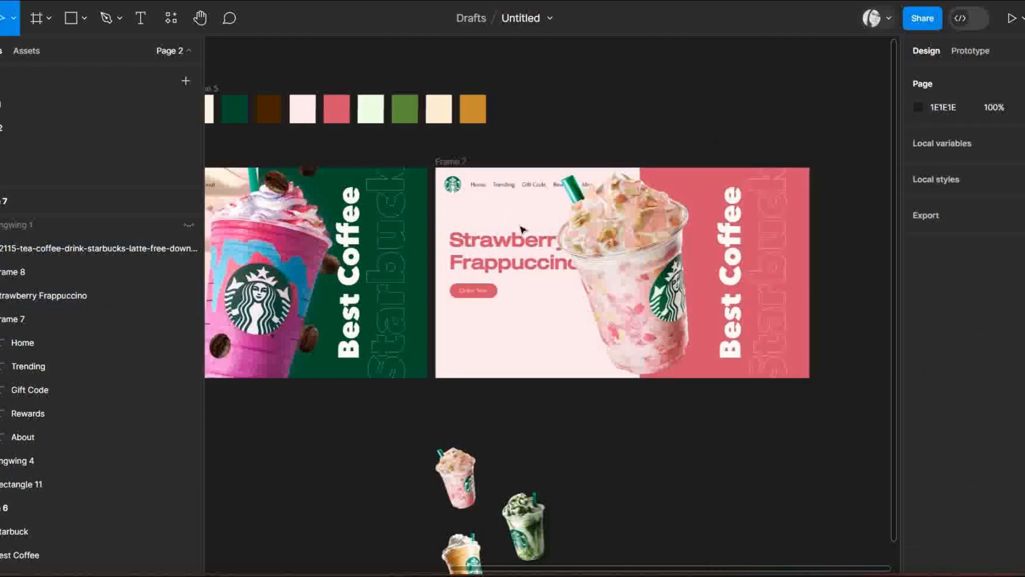
# Step: Replace the vertical "Best Coffee" text with the word "Strawberry" copied from the headline
pyautogui.click(519, 246)
pyautogui.doubleClick(518, 243)
pyautogui.hotkey('ctrl', 'c')
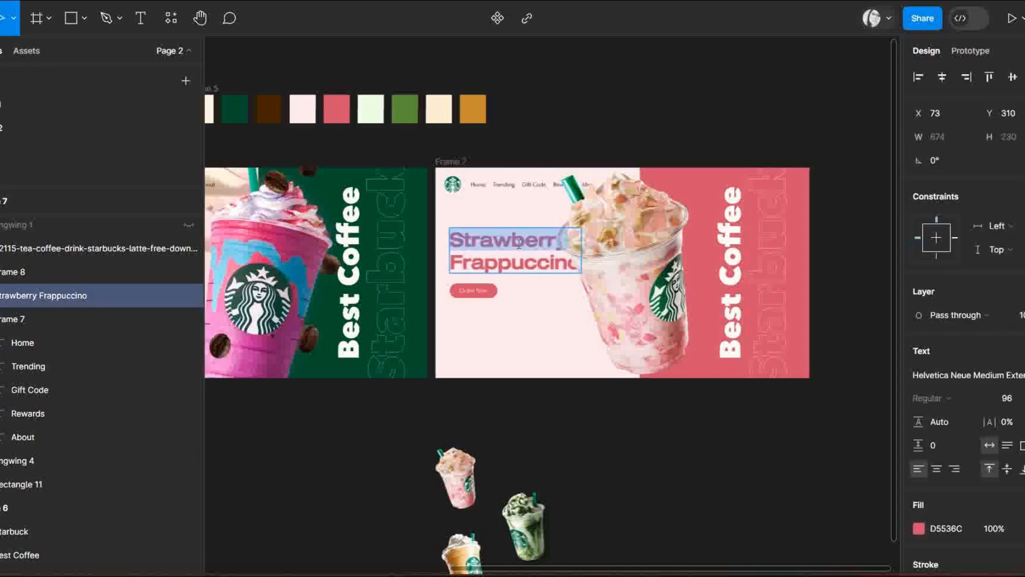
pyautogui.click(731, 320)
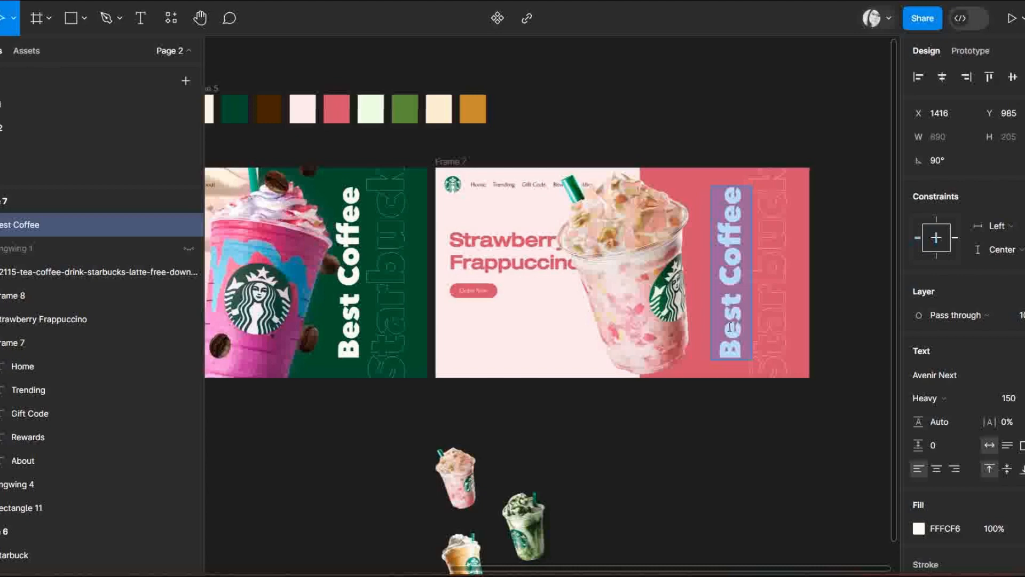
pyautogui.hotkey('ctrl', 'v')
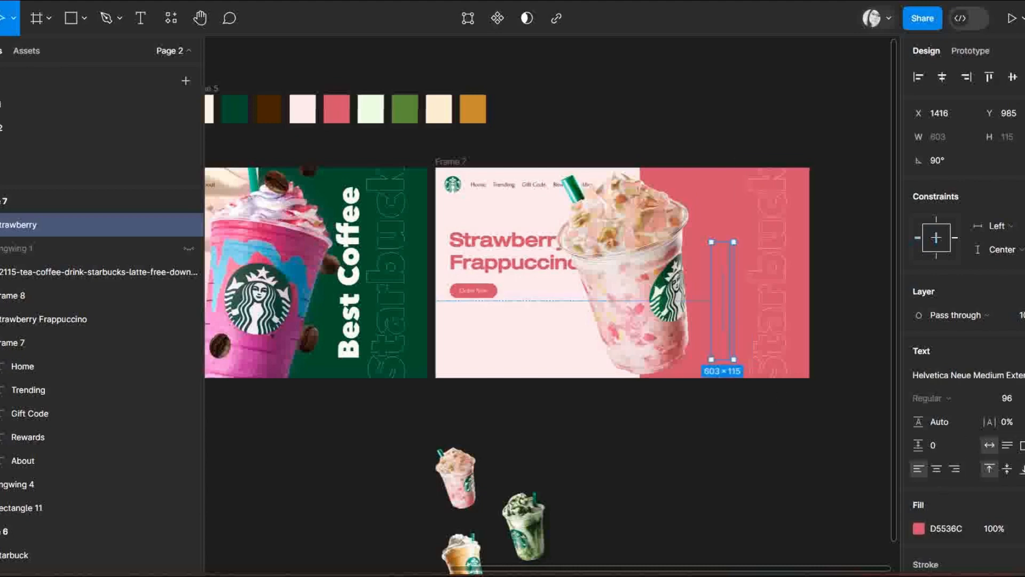
# Step: Recolour the vertical "Strawberry" text on the pink panel to the off-white FFFCF6 document colour
pyautogui.scroll(-2, 963, 315)
pyautogui.click(915, 427)
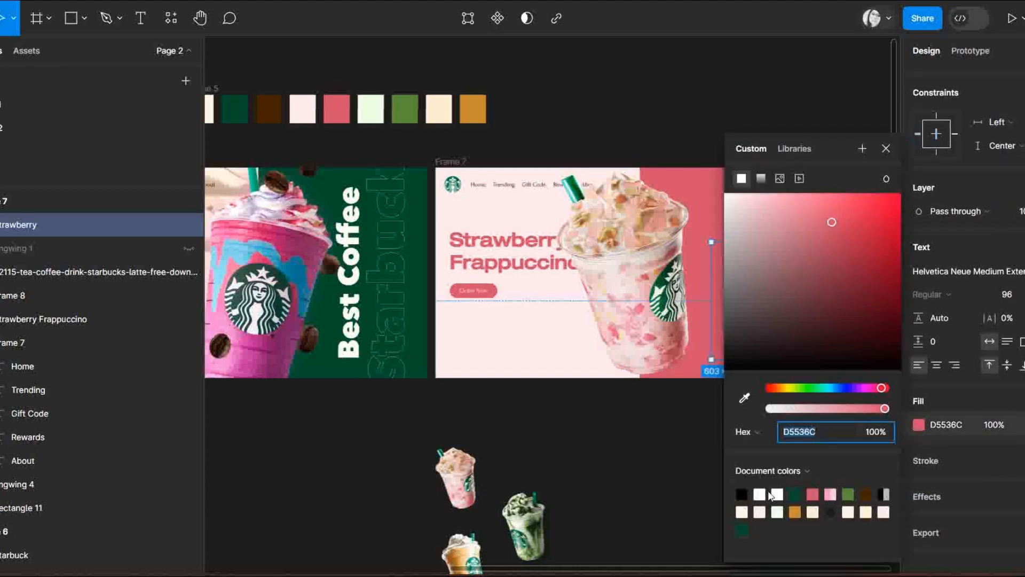
pyautogui.click(769, 492)
pyautogui.click(657, 459)
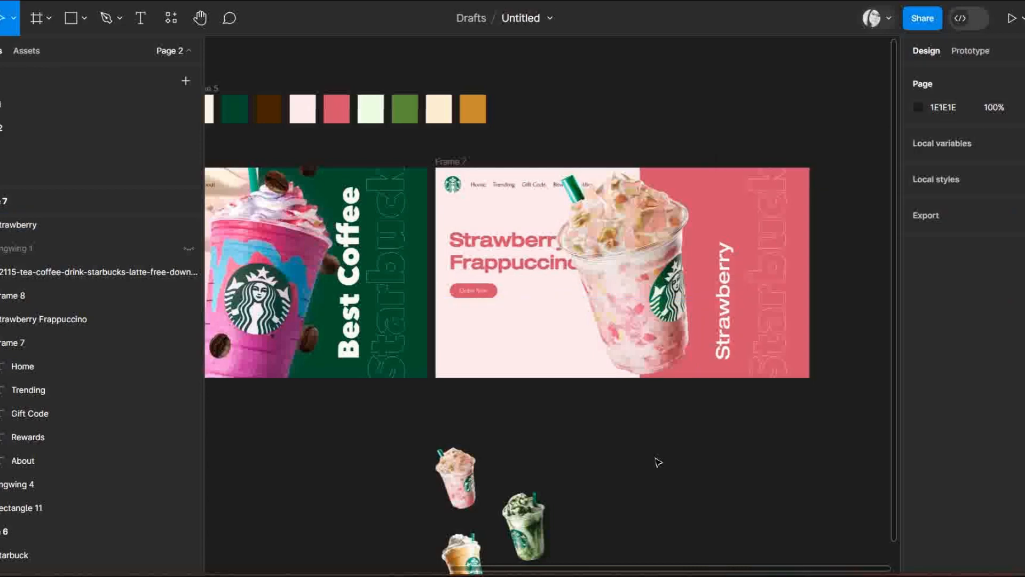
# Step: Set the vertical "Strawberry" text to the Avenir Next font in the Heavy weight
pyautogui.click(727, 315)
pyautogui.click(905, 377)
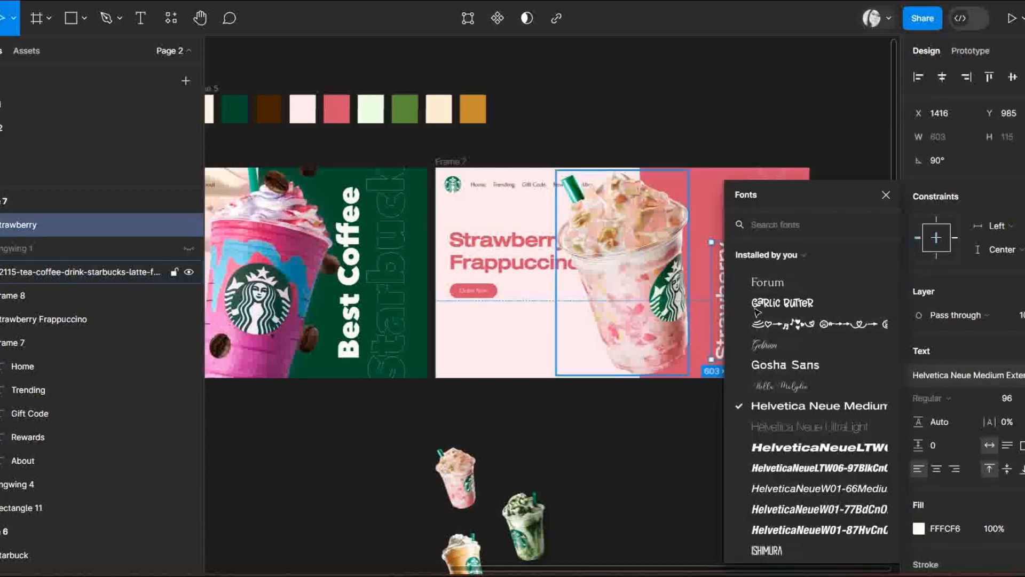
pyautogui.moveTo(898, 381); pyautogui.dragTo(896, 284)
pyautogui.click(831, 283)
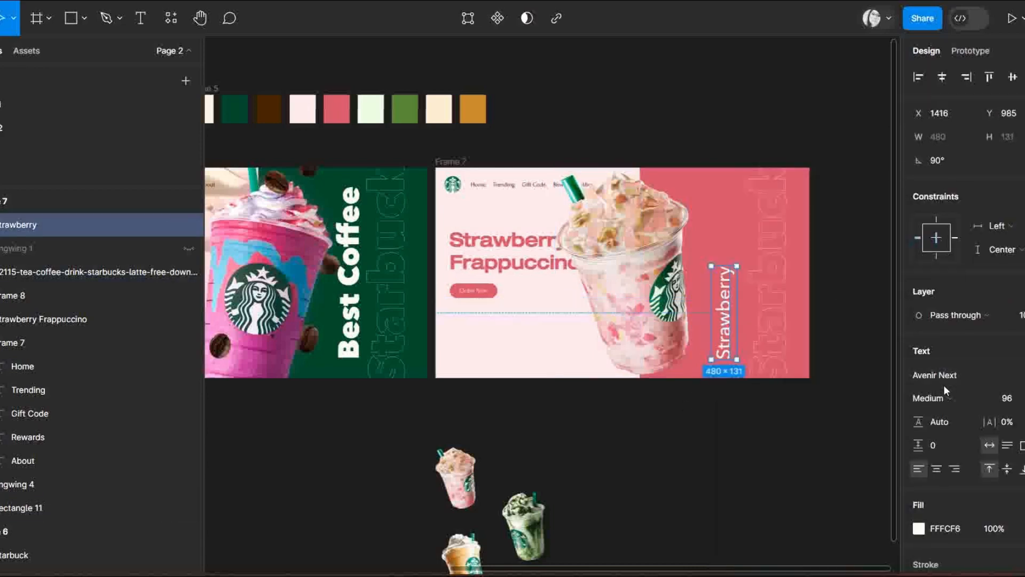
pyautogui.click(940, 398)
pyautogui.click(948, 434)
# Step: Increase the vertical "Strawberry" text to size 150 and centre it vertically in the frame
pyautogui.click(1017, 400)
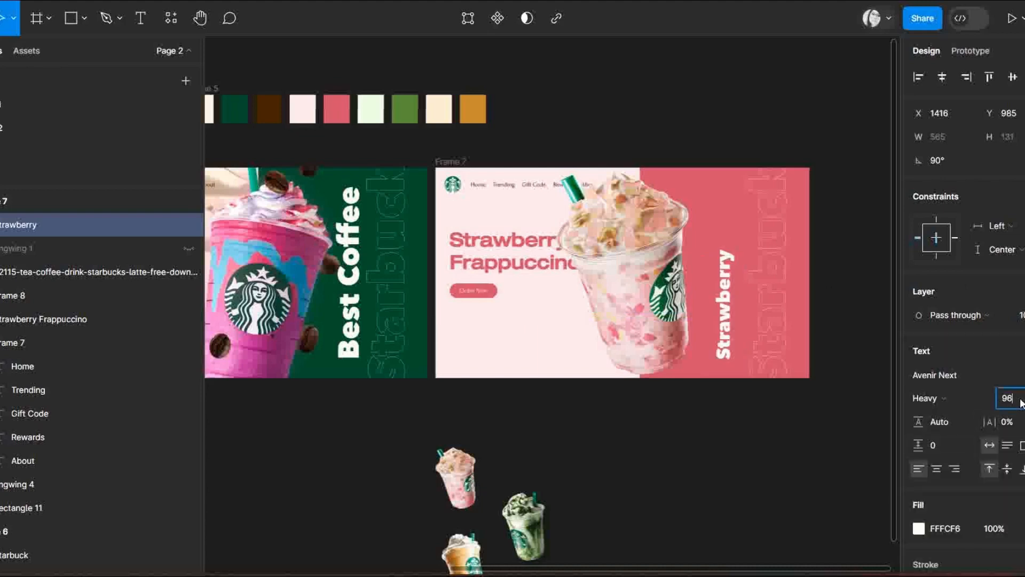
pyautogui.write('150')
pyautogui.press('Return')
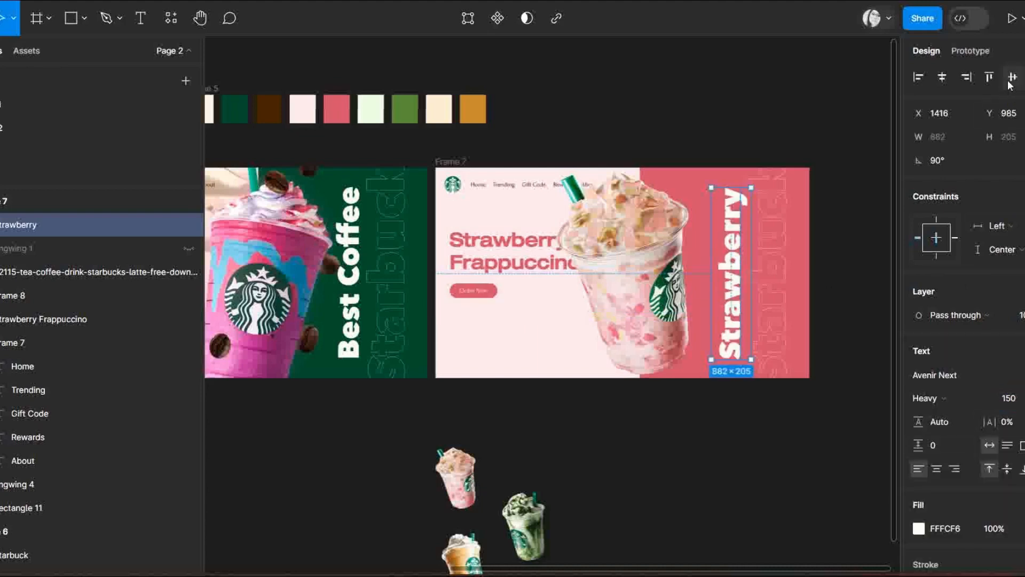
pyautogui.click(1012, 76)
pyautogui.click(851, 211)
# Step: Replace the outlined vertical "Starbuck" text in the pink frame with "Frappuccino", keeping its outline style
pyautogui.click(536, 259)
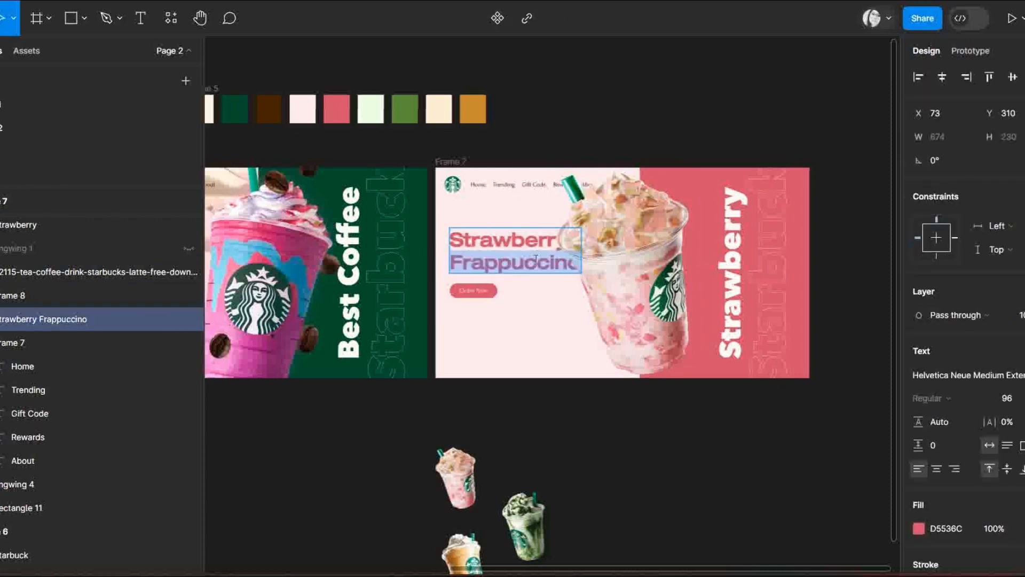
pyautogui.click(769, 272)
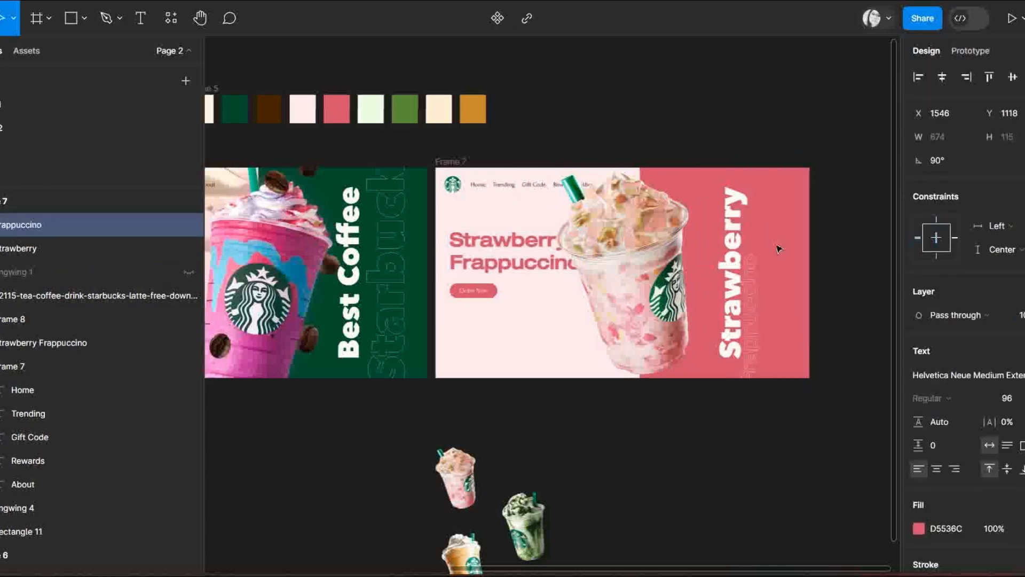
pyautogui.click(777, 247)
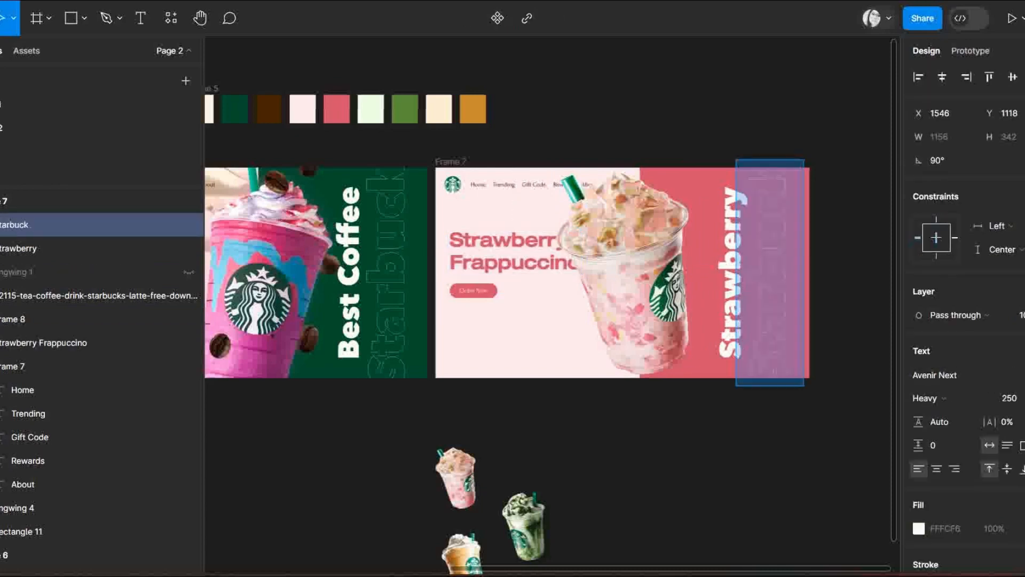
pyautogui.press('BackSpace')
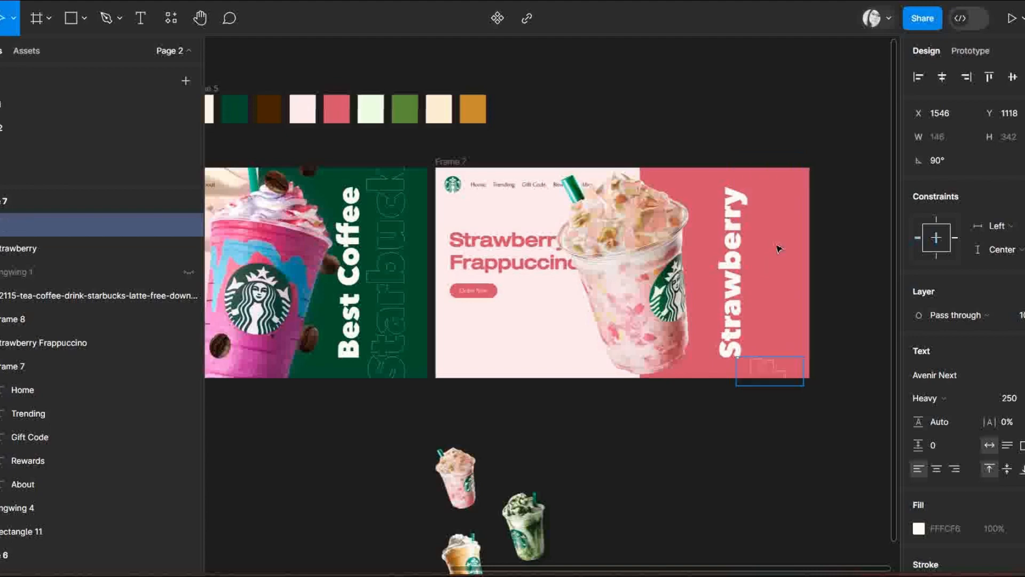
pyautogui.write('Frapp')
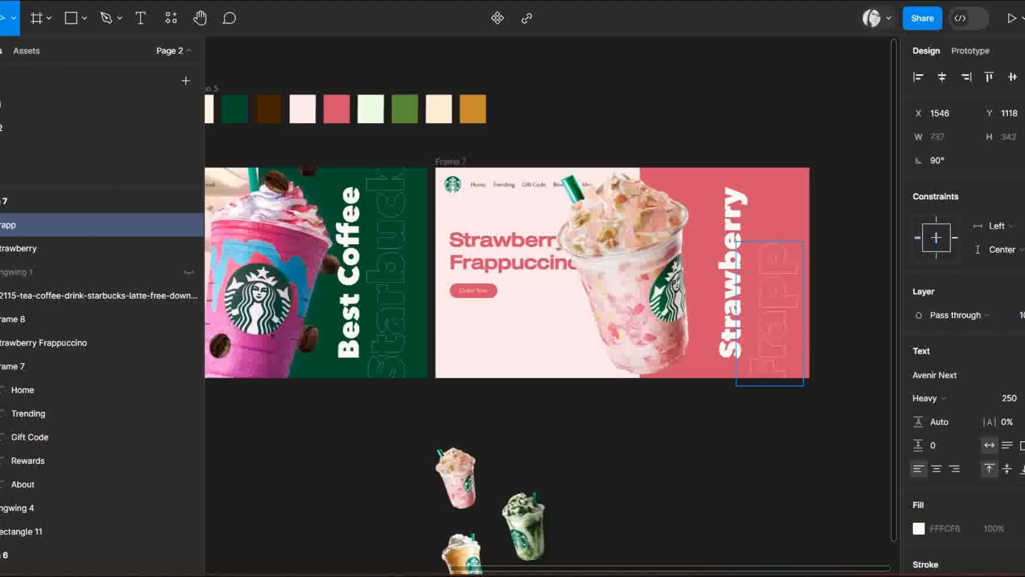
pyautogui.write('uccino')
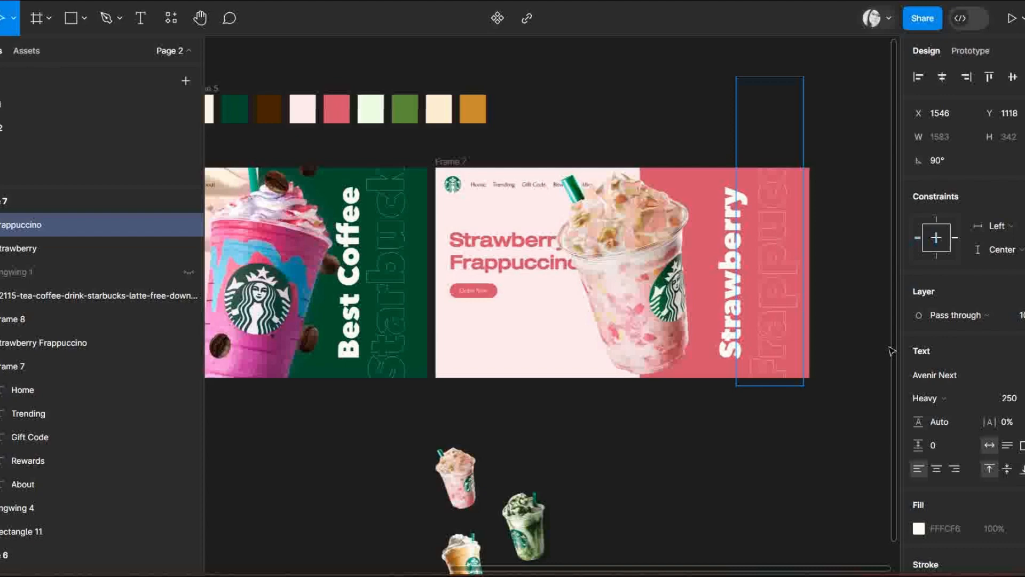
pyautogui.press('Escape')
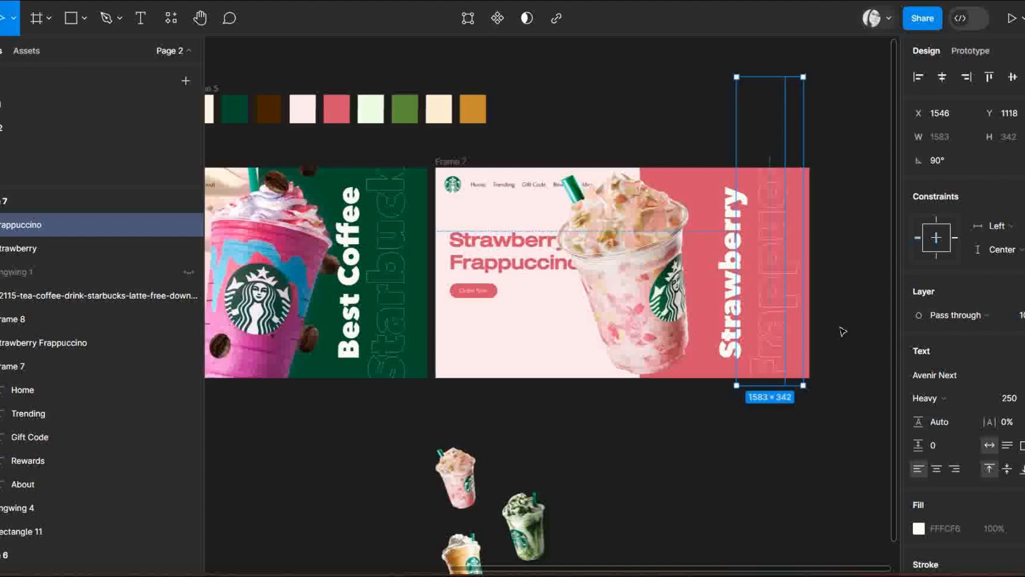
# Step: Reduce the outlined "Frappuccino" text to size 200 and centre it vertically in the frame
pyautogui.click(1020, 403)
pyautogui.write('00')
pyautogui.press('Return')
pyautogui.click(1012, 76)
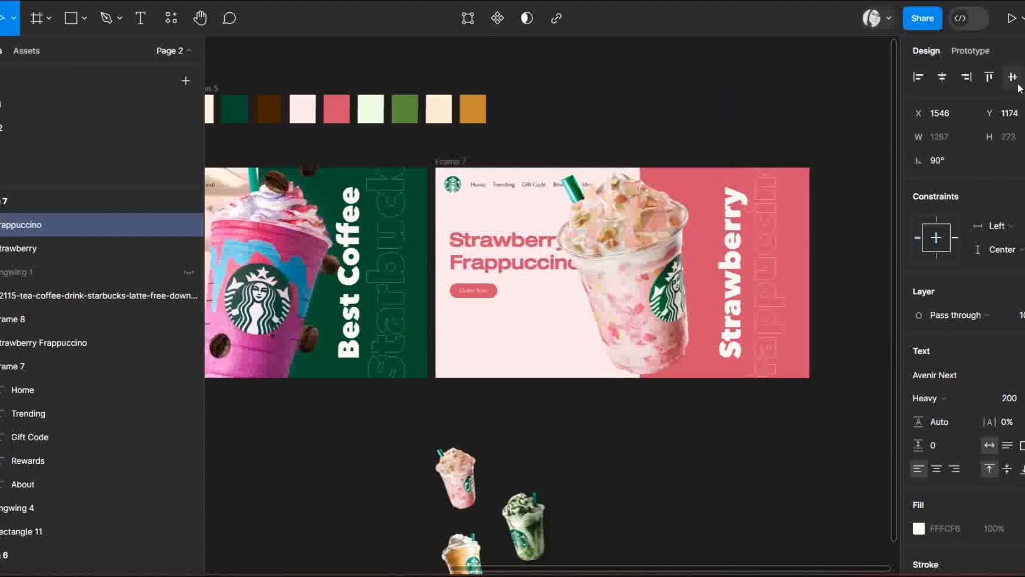
# Step: Set the outlined "Frappuccino" text to size 180 and centre it vertically again
pyautogui.click(1021, 401)
pyautogui.write('18')
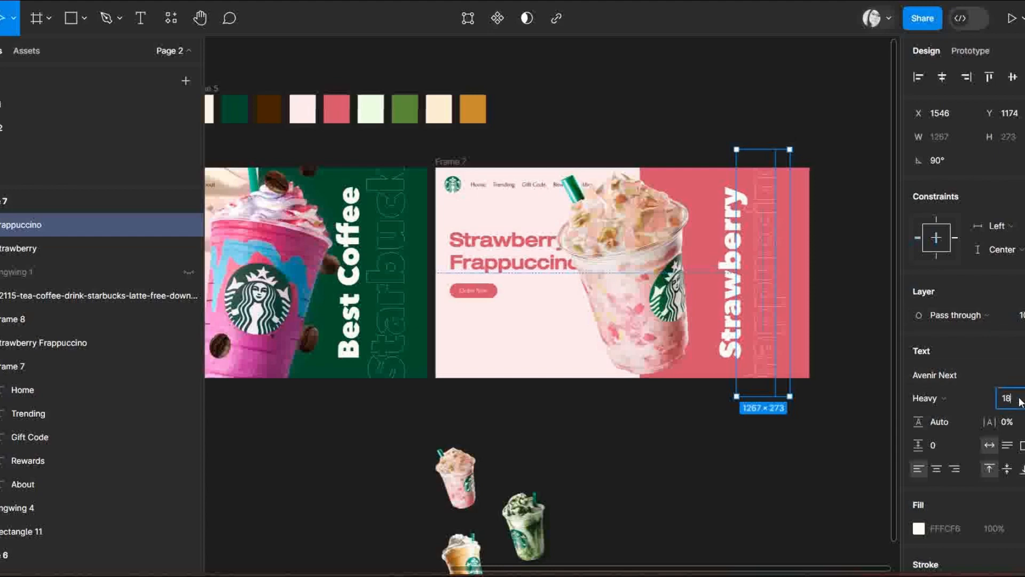
pyautogui.write('0')
pyautogui.press('Return')
pyautogui.click(1013, 76)
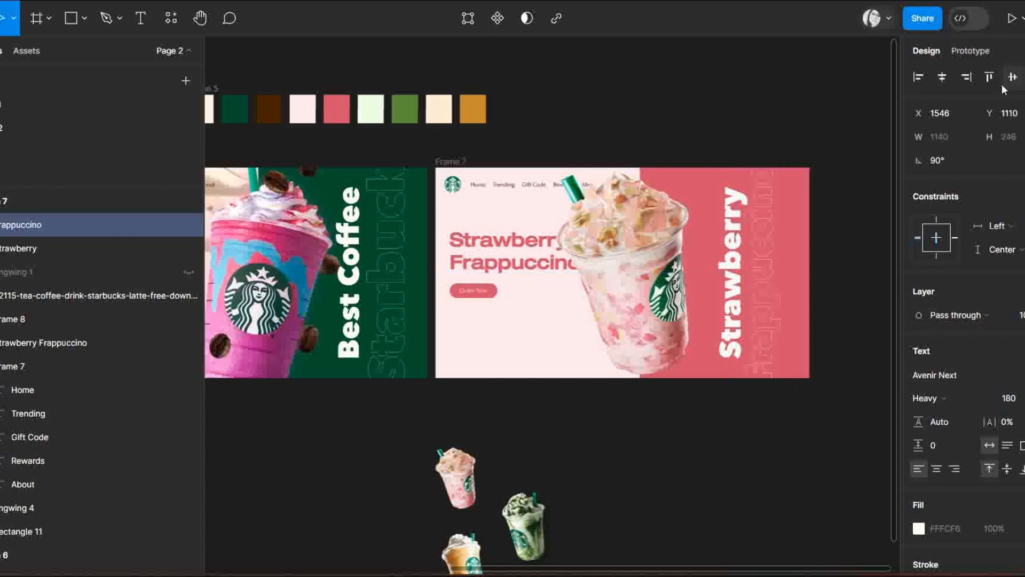
# Step: Shift the outlined "Frappuccino" text 40 px right to X 1586 and nudge the vertical "Strawberry" text slightly right
pyautogui.hotkey('shift', 'Right')
pyautogui.hotkey('shift', 'Right')
pyautogui.hotkey('shift', 'Right')
pyautogui.hotkey('shift', 'Right')
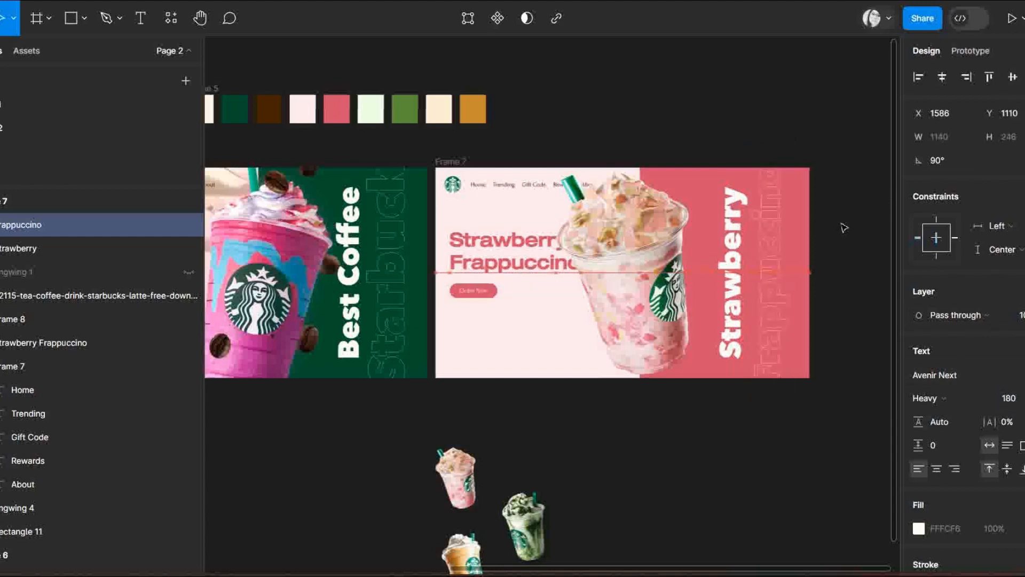
pyautogui.click(725, 272)
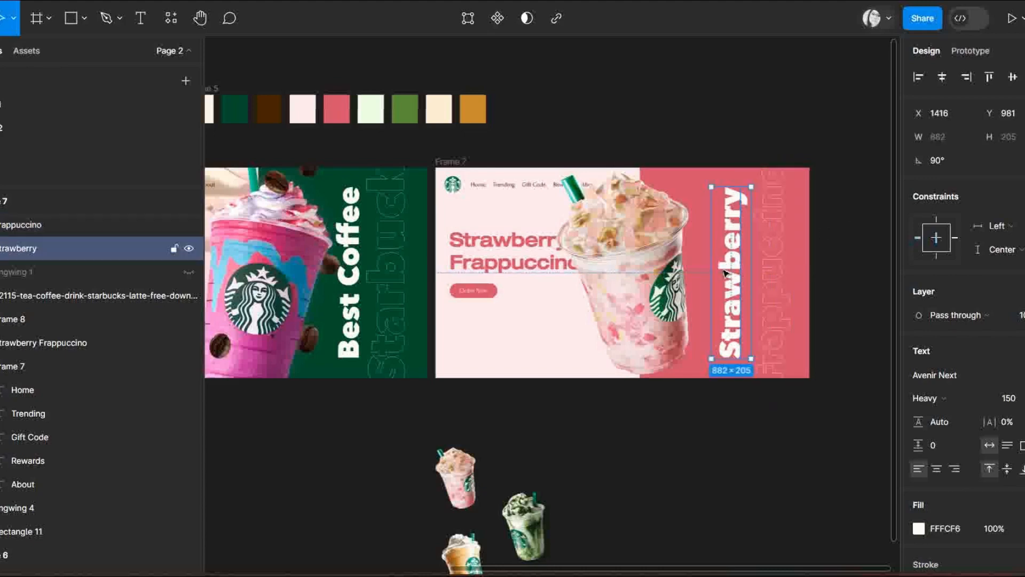
pyautogui.click(749, 482)
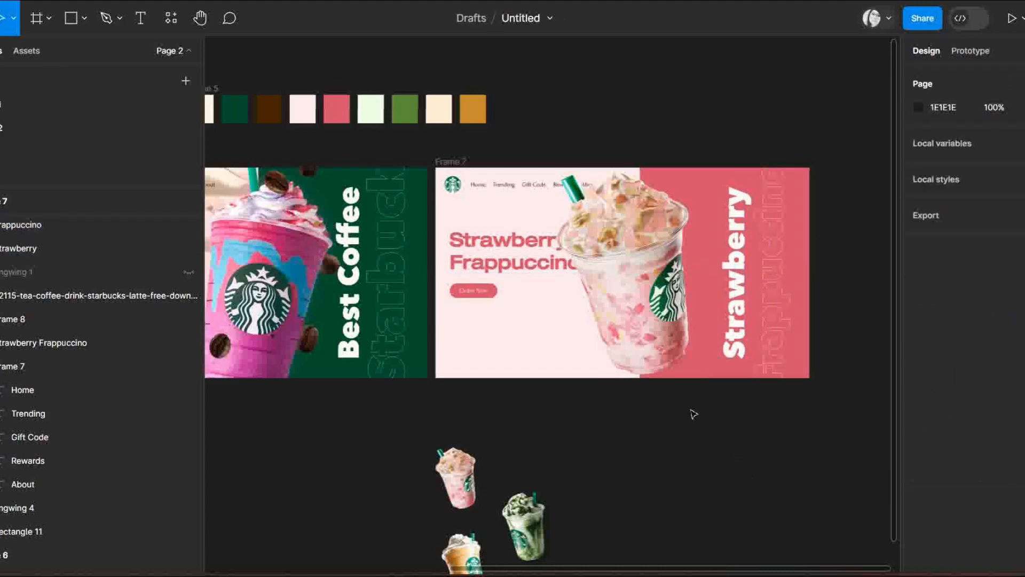
pyautogui.click(528, 253)
pyautogui.press('Delete')
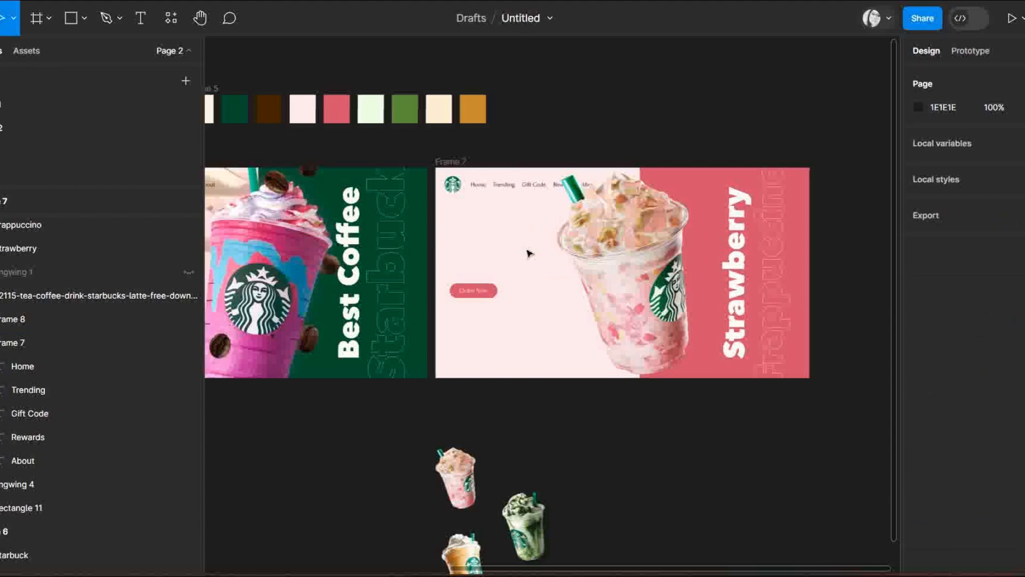
pyautogui.hotkey('ctrl', 'z')
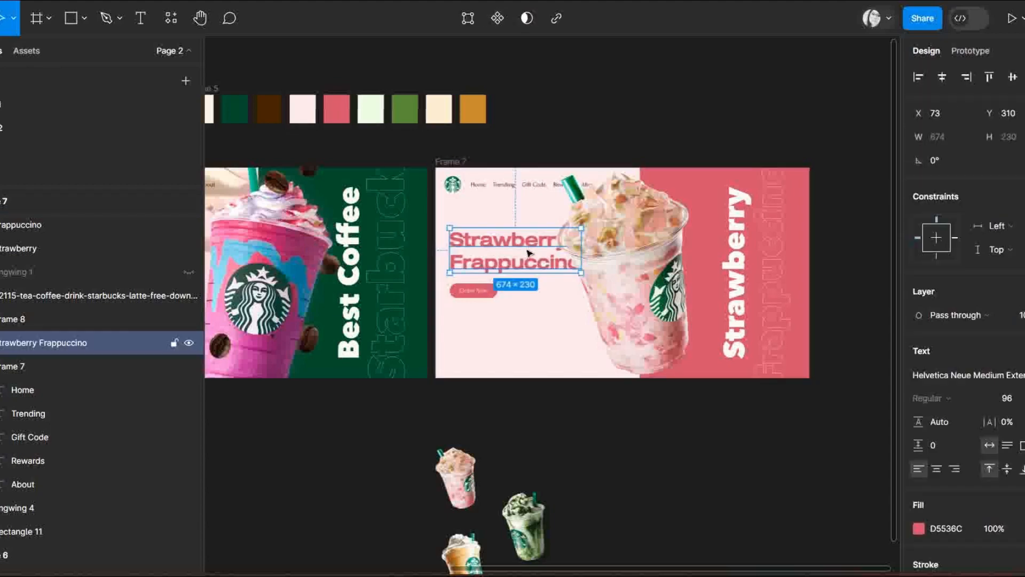
# Step: Move the Strawberry Frappuccino headline up and left to X 46, Y 247, and delete the navigation links
pyautogui.moveTo(504, 245); pyautogui.dragTo(499, 233)
pyautogui.click(516, 187)
pyautogui.press('Delete')
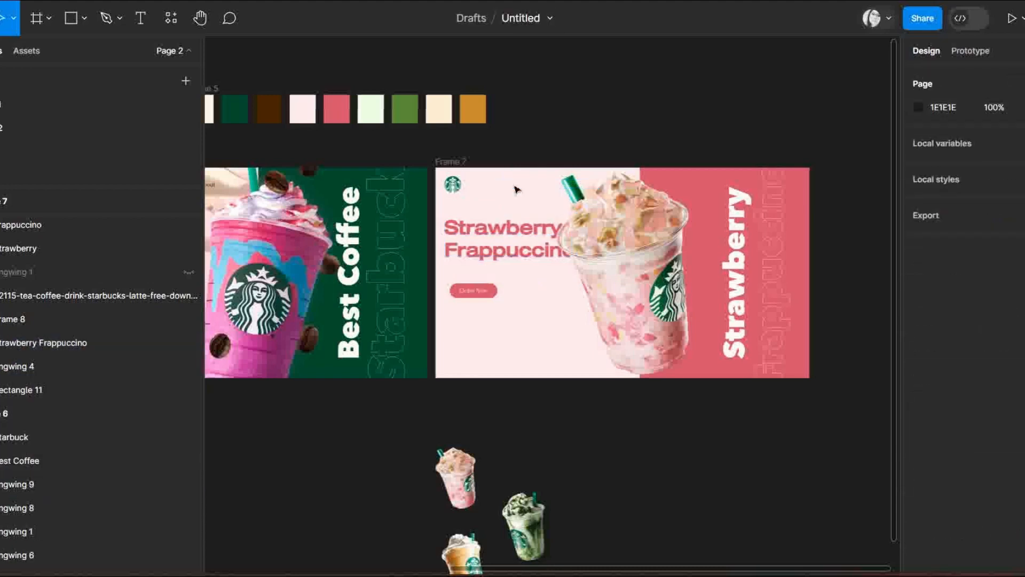
# Step: Enlarge the Starbucks logo in the pink frame to 131 × 131 and change the number in its layer name to 10
pyautogui.click(461, 192)
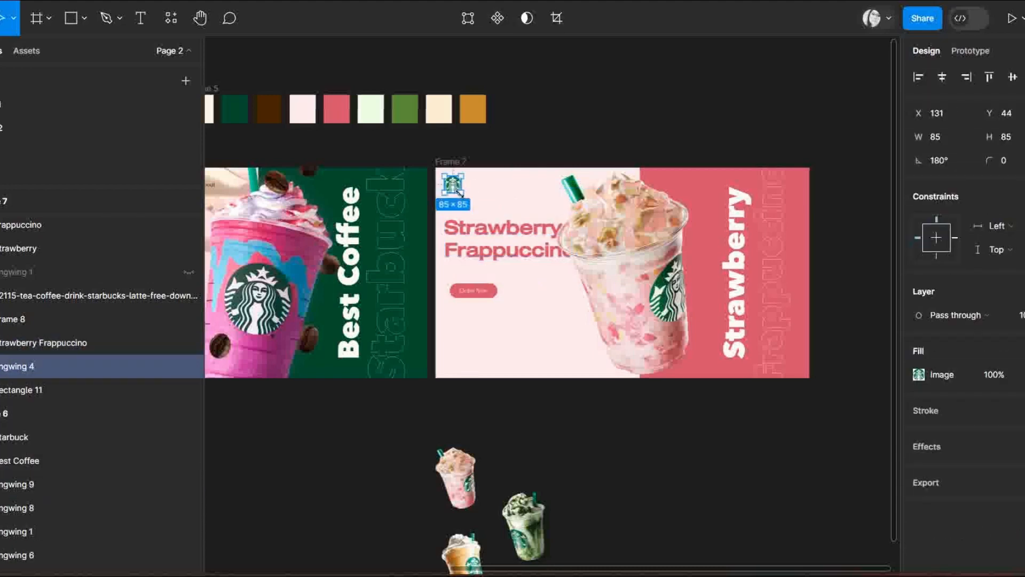
pyautogui.moveTo(460, 193); pyautogui.dragTo(468, 198)
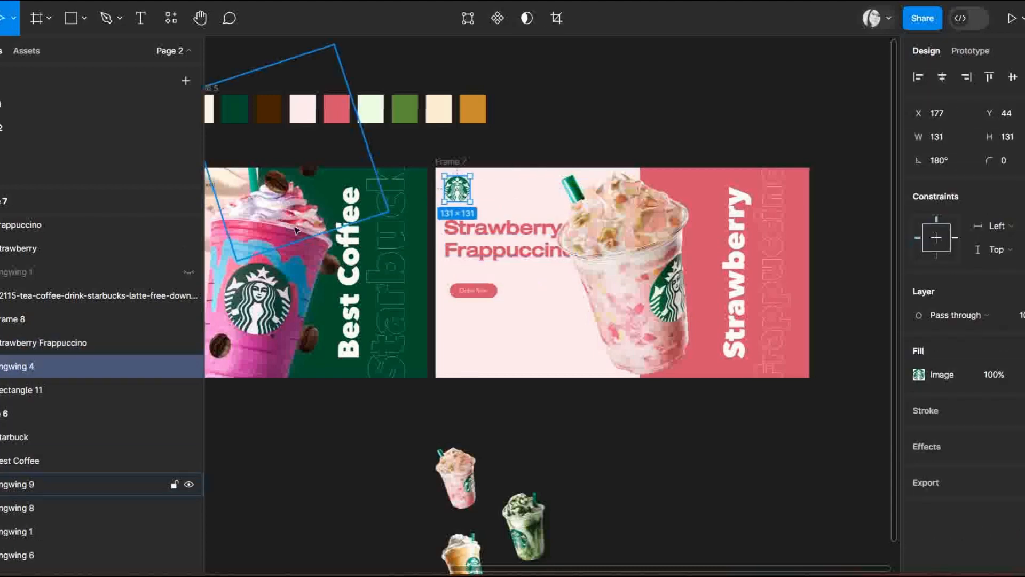
pyautogui.doubleClick(52, 368)
pyautogui.click(52, 368)
pyautogui.press('BackSpace')
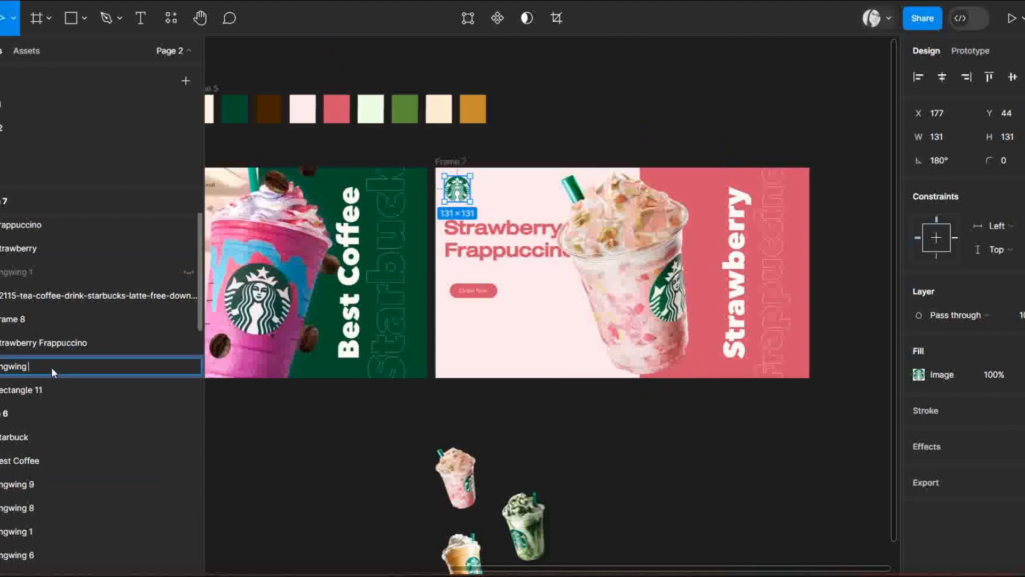
pyautogui.write('10')
pyautogui.press('Return')
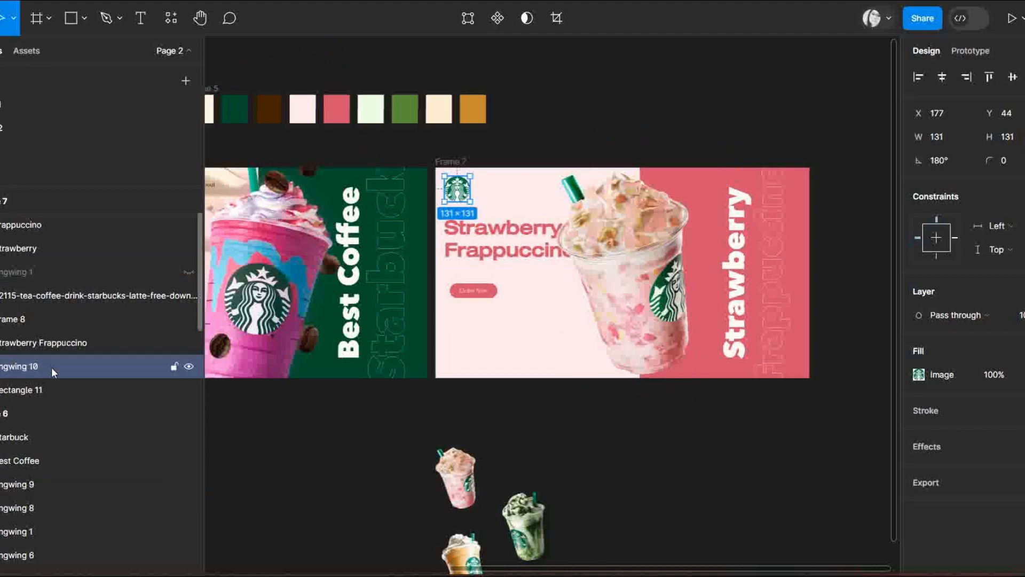
# Step: Move the Order Now button up and left so it lines up with the headline's left edge
pyautogui.click(706, 452)
pyautogui.moveTo(486, 294); pyautogui.dragTo(482, 285)
pyautogui.click(675, 442)
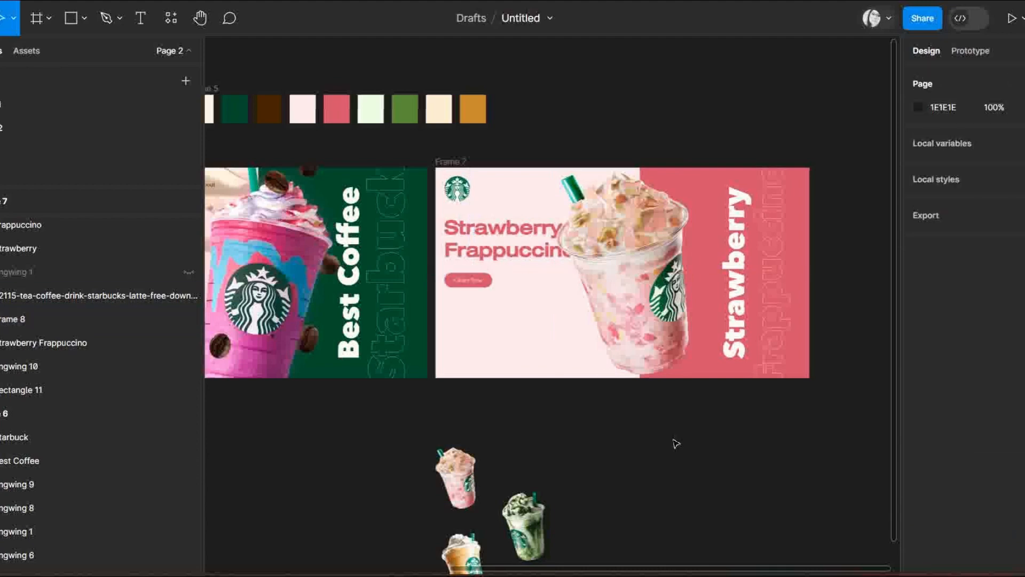
# Step: Enlarge the strawberry drink image to about 774 × 1197 and move it to about X 573, Y -87
pyautogui.click(671, 360)
pyautogui.moveTo(688, 377); pyautogui.dragTo(707, 383)
pyautogui.moveTo(684, 344); pyautogui.dragTo(674, 323)
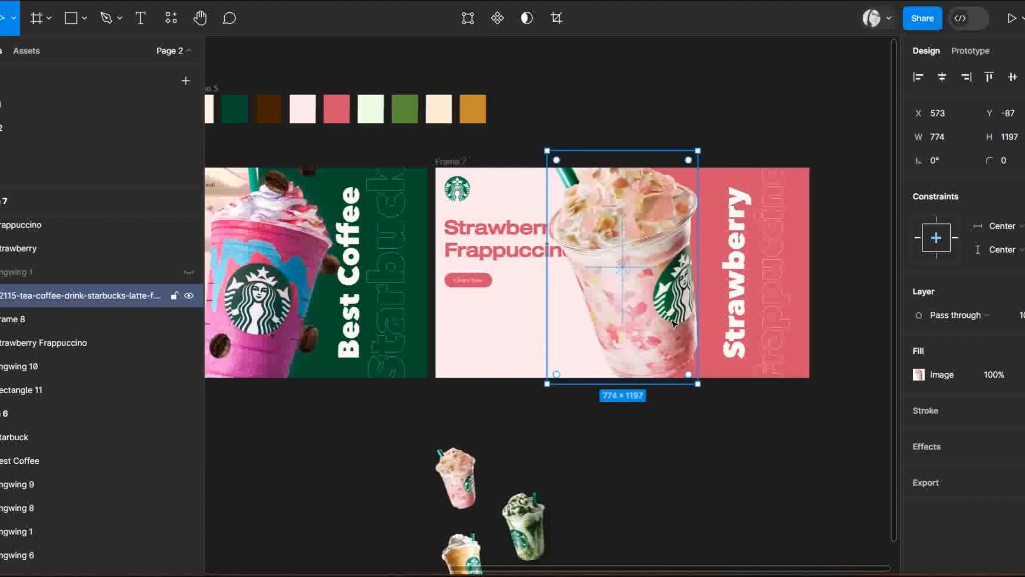
# Step: Reduce the Strawberry Frappuccino headline to font size 90
pyautogui.click(508, 237)
pyautogui.click(1018, 399)
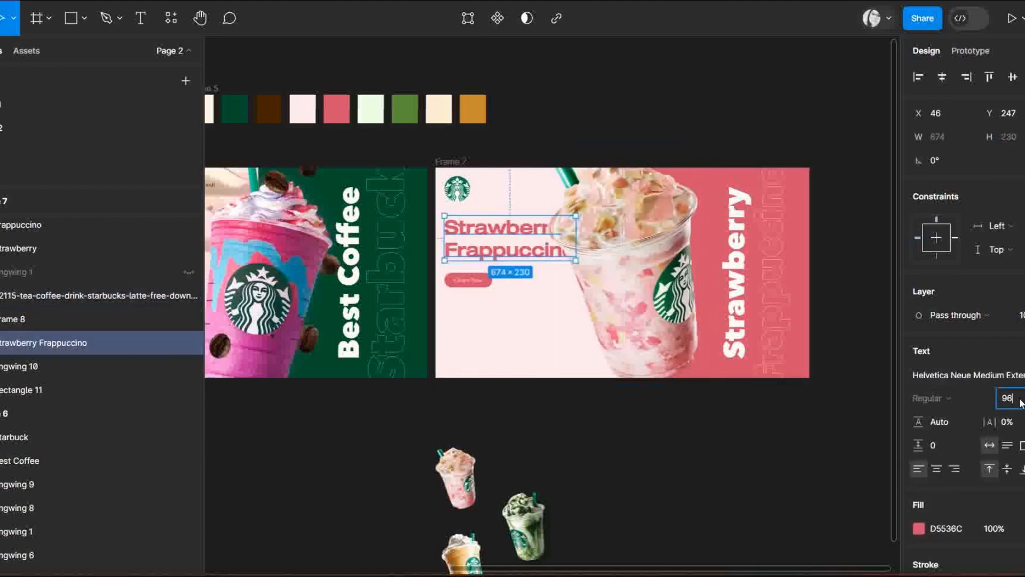
pyautogui.write('90')
pyautogui.press('Return')
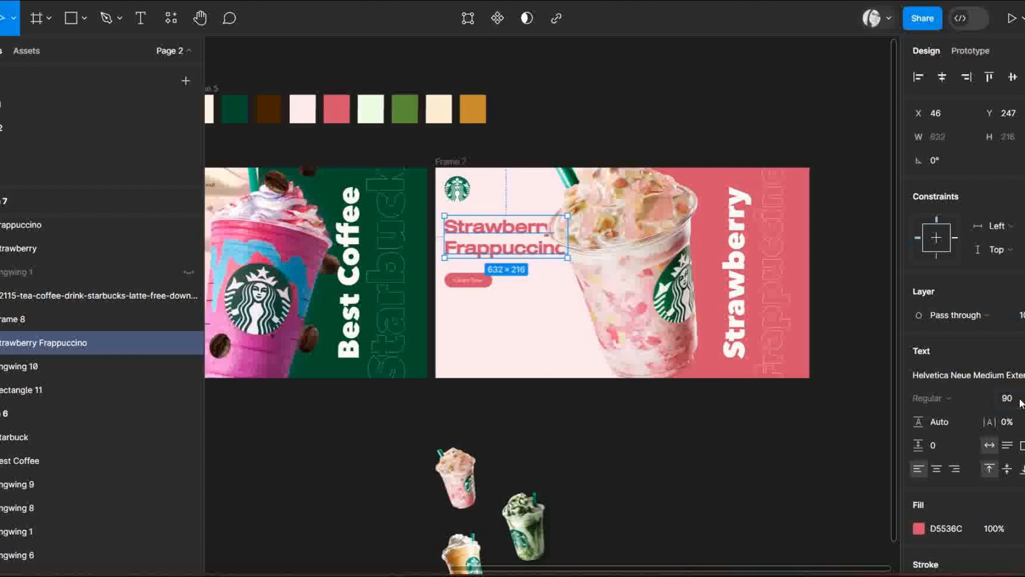
pyautogui.rightClick(1020, 401)
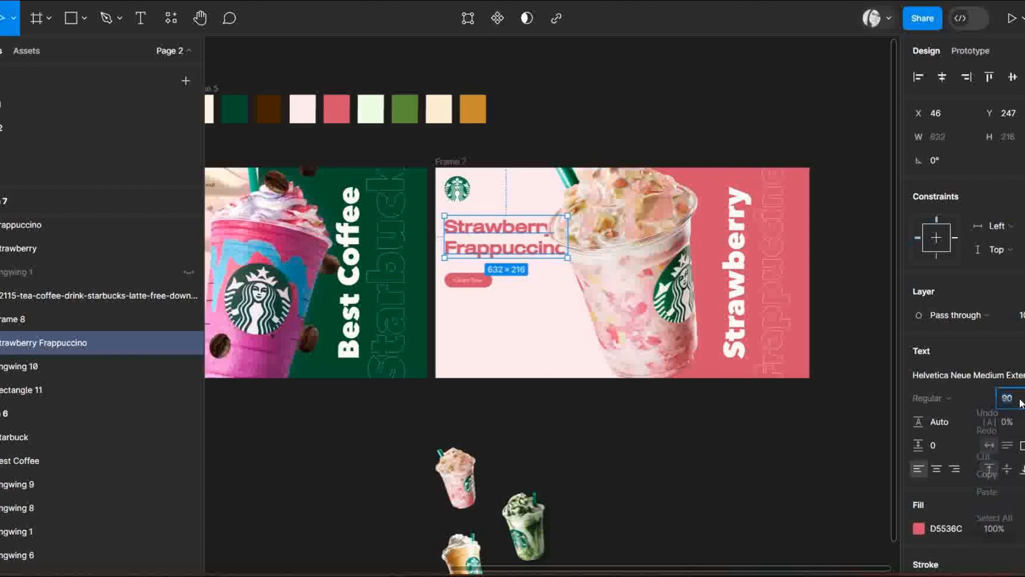
pyautogui.click(812, 475)
# Step: Set the Strawberry Frappuccino headline's font size to 88
pyautogui.click(134, 343)
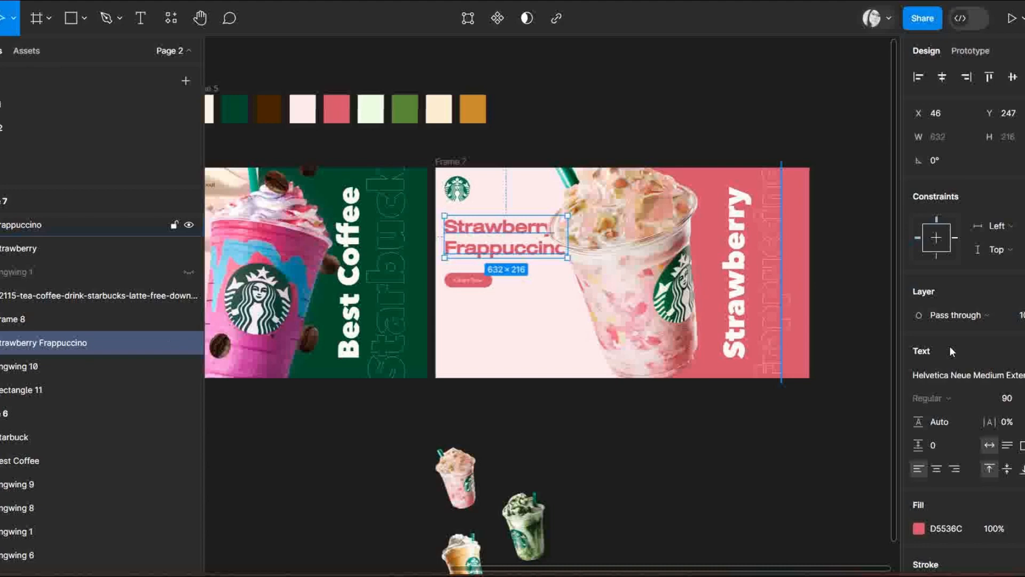
pyautogui.click(1017, 401)
pyautogui.write('88')
pyautogui.press('Return')
pyautogui.click(766, 476)
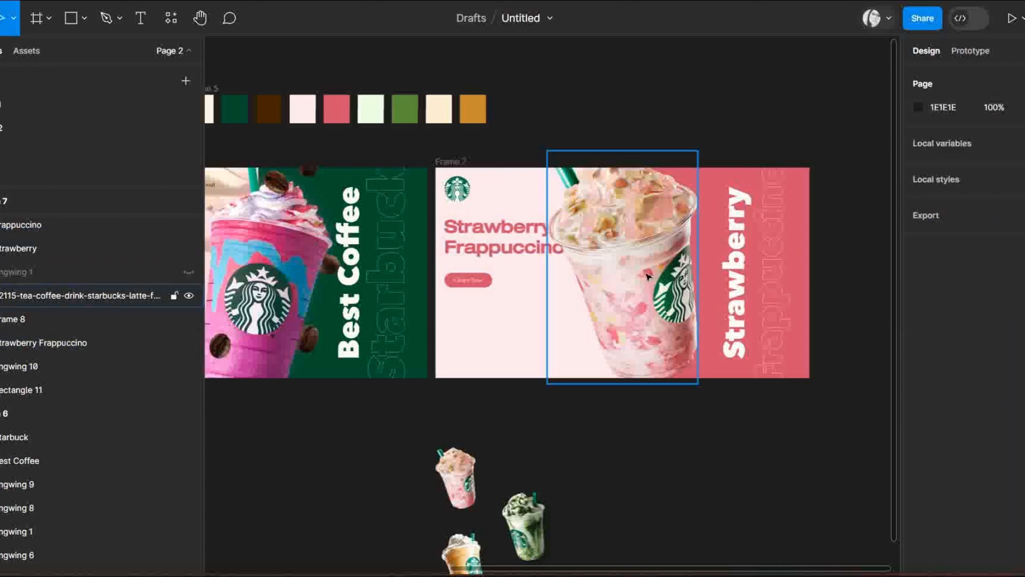
# Step: Scale the strawberry drink image down to about 740 × 1145 and move it to about X 615, Y -65
pyautogui.click(662, 341)
pyautogui.moveTo(697, 384); pyautogui.dragTo(692, 373)
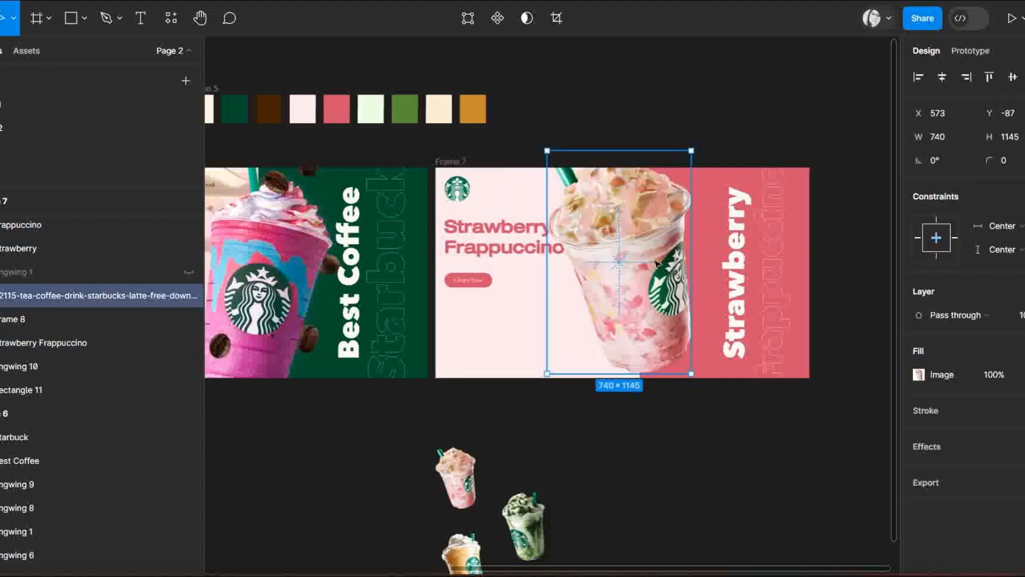
pyautogui.moveTo(650, 253); pyautogui.dragTo(658, 256)
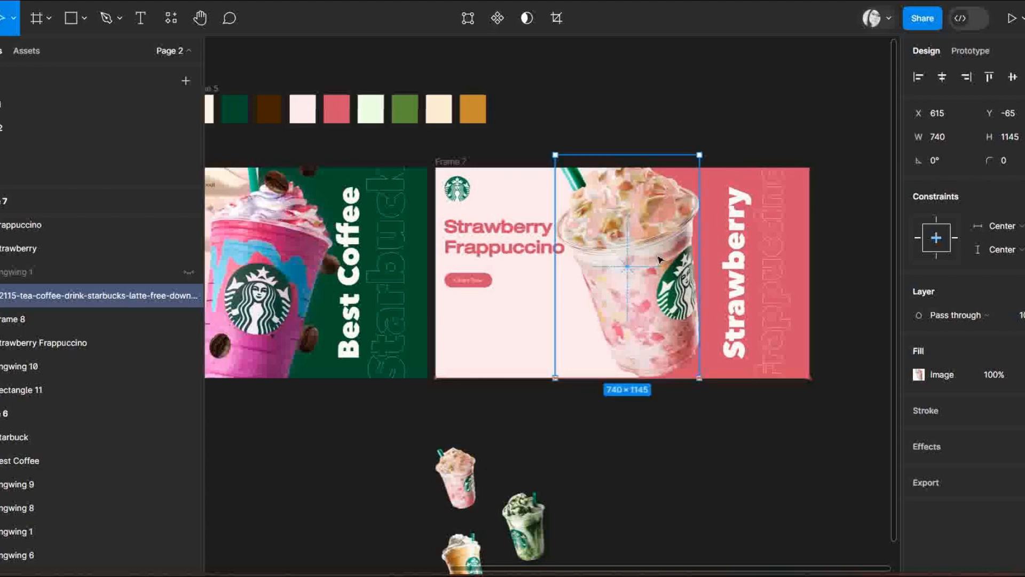
# Step: Place a new text object below the Order Now button and set its font to Forum at size 20
pyautogui.click(775, 489)
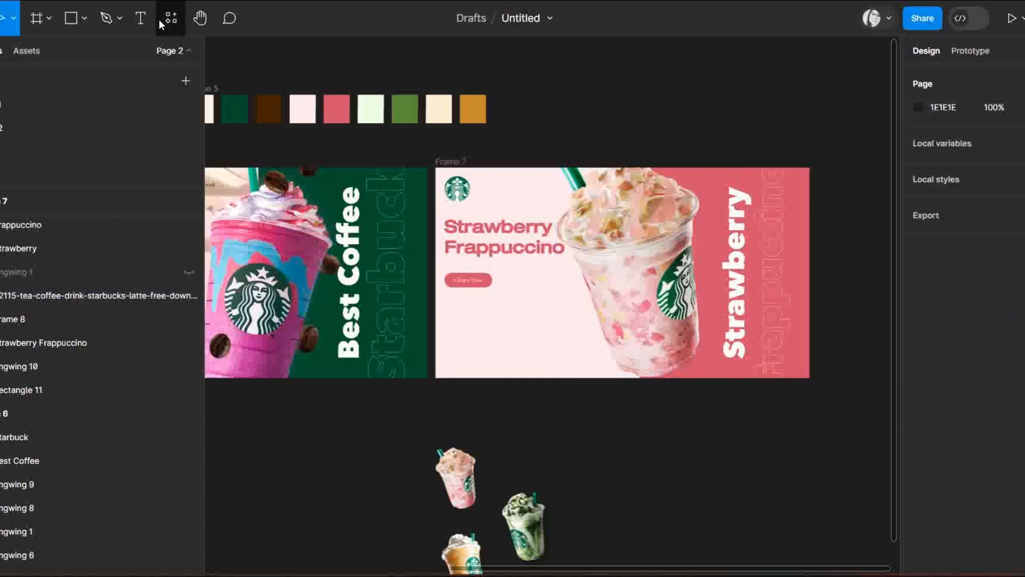
pyautogui.click(144, 20)
pyautogui.click(488, 311)
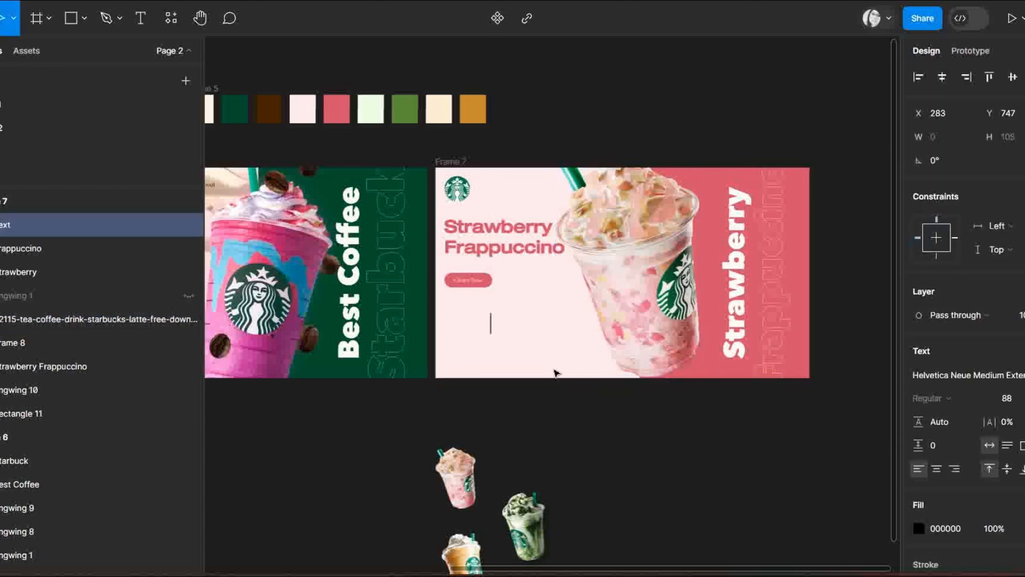
pyautogui.click(982, 376)
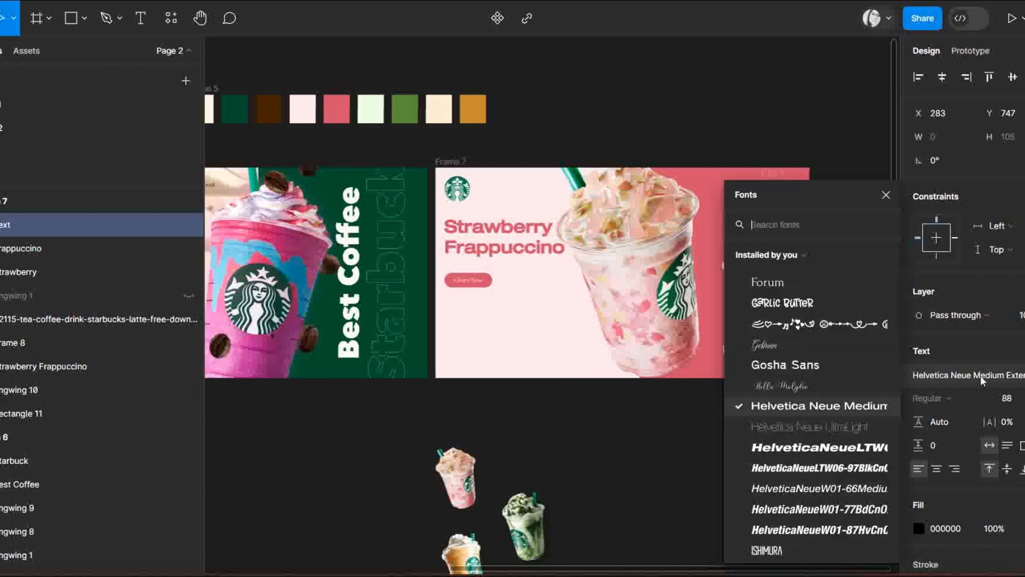
pyautogui.click(808, 289)
pyautogui.click(1020, 398)
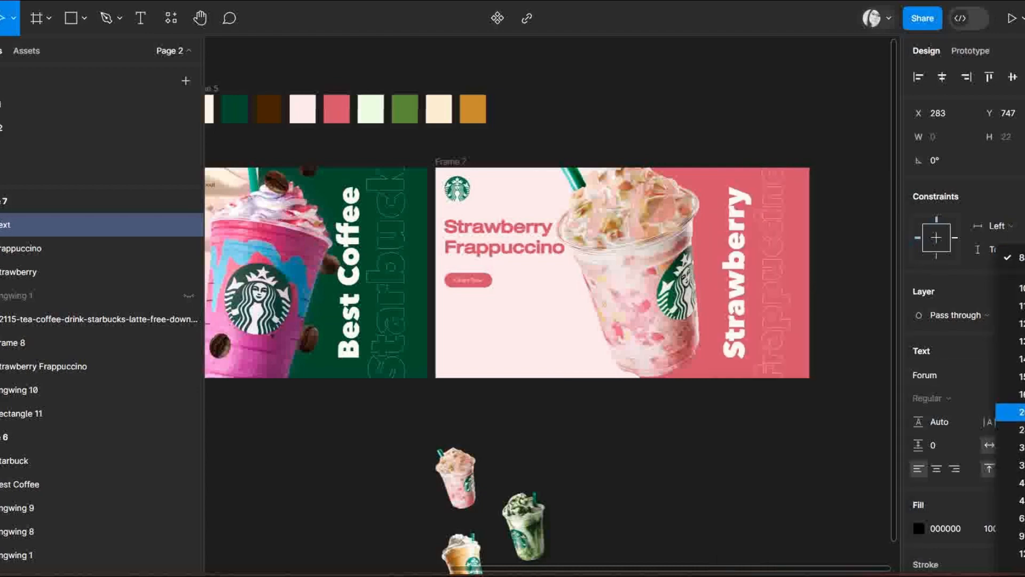
pyautogui.click(1009, 412)
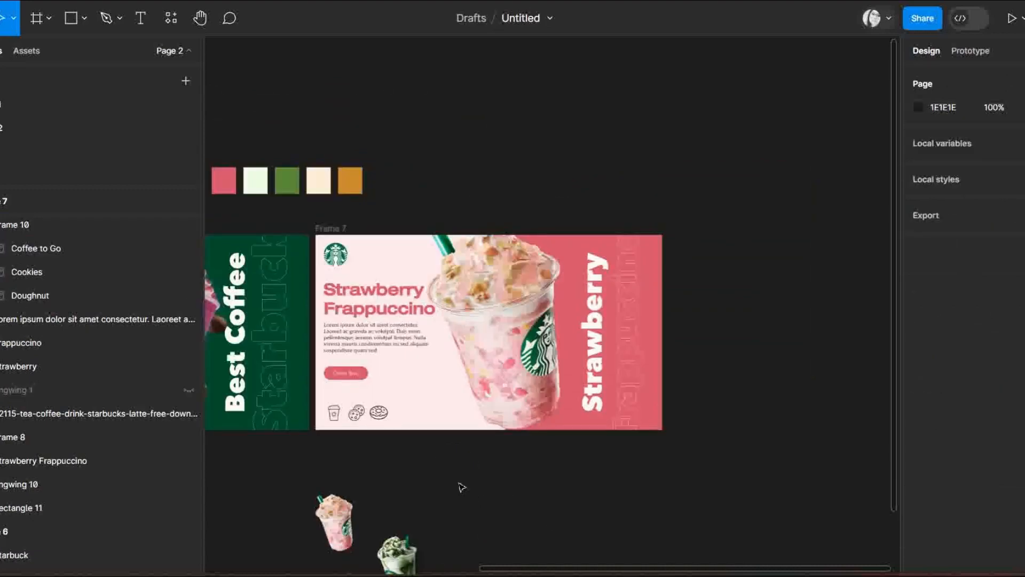
pyautogui.scroll(3, 458, 485)
pyautogui.click(84, 20)
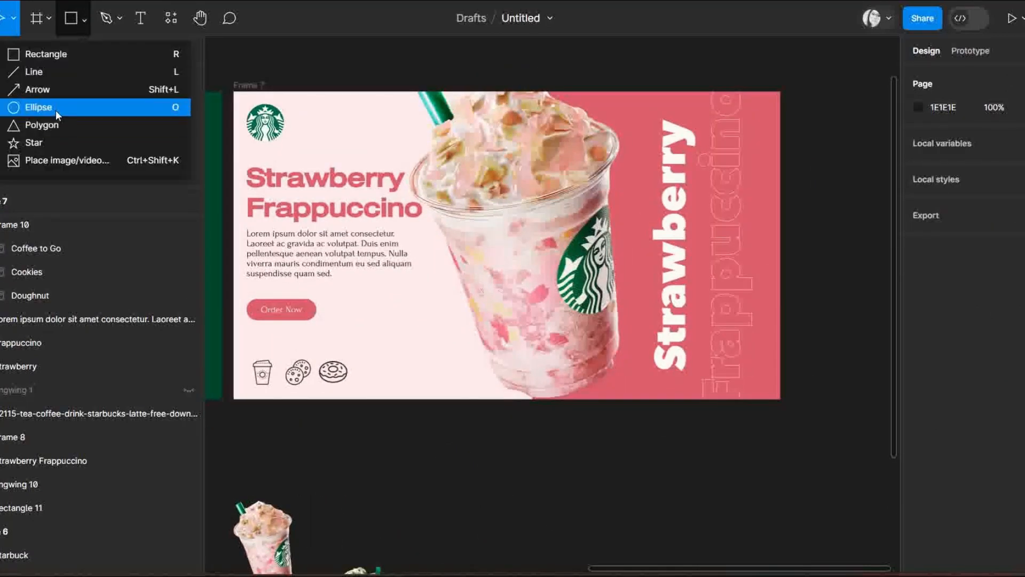
pyautogui.press('Escape')
pyautogui.click(252, 86)
pyautogui.click(252, 86)
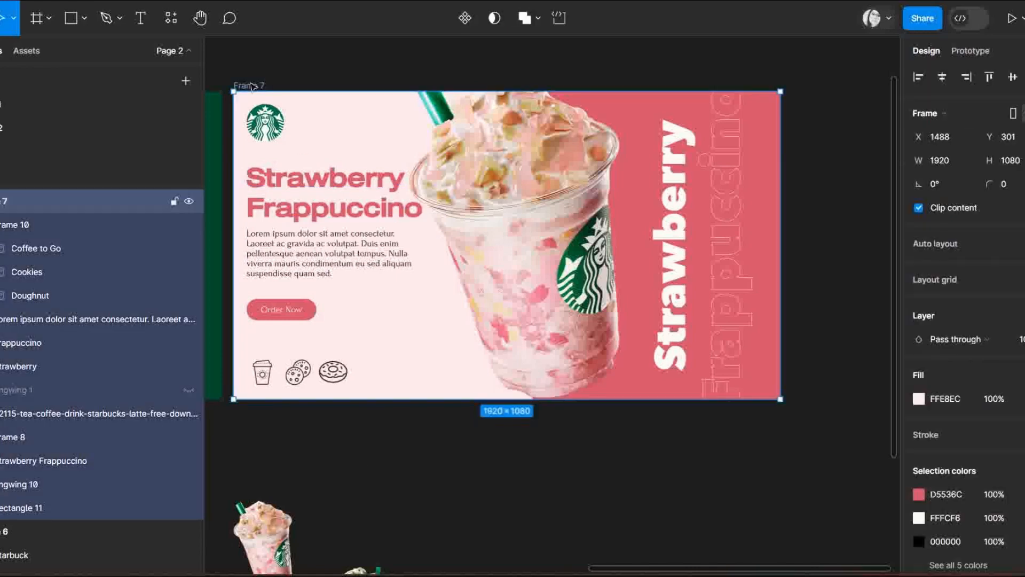
# Step: Move the row of coffee, cookies and doughnut icons out of the Strawberry Frappuccino page, to the empty canvas at its lower left
pyautogui.click(318, 362)
pyautogui.moveTo(318, 362); pyautogui.dragTo(363, 455)
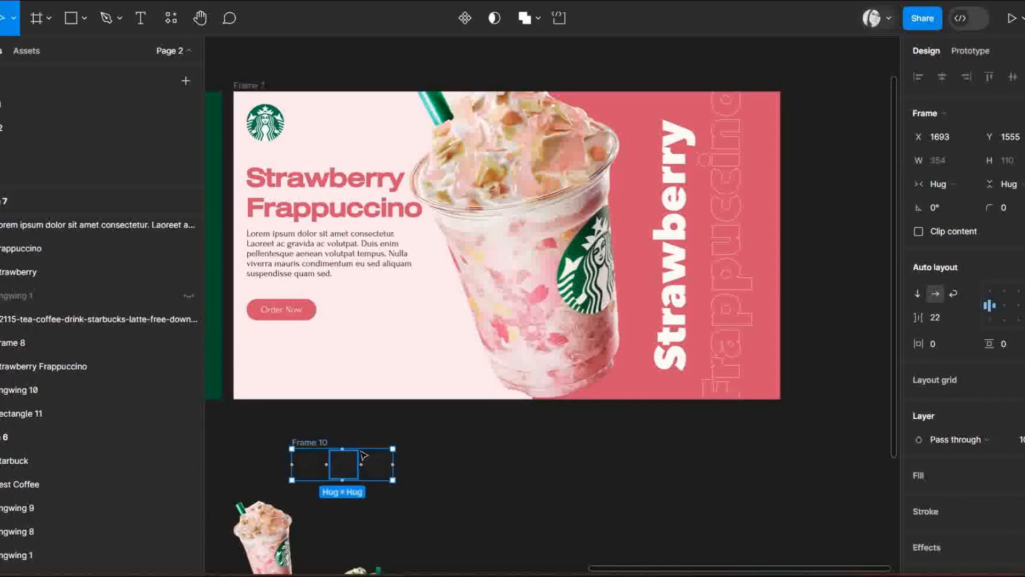
pyautogui.click(344, 80)
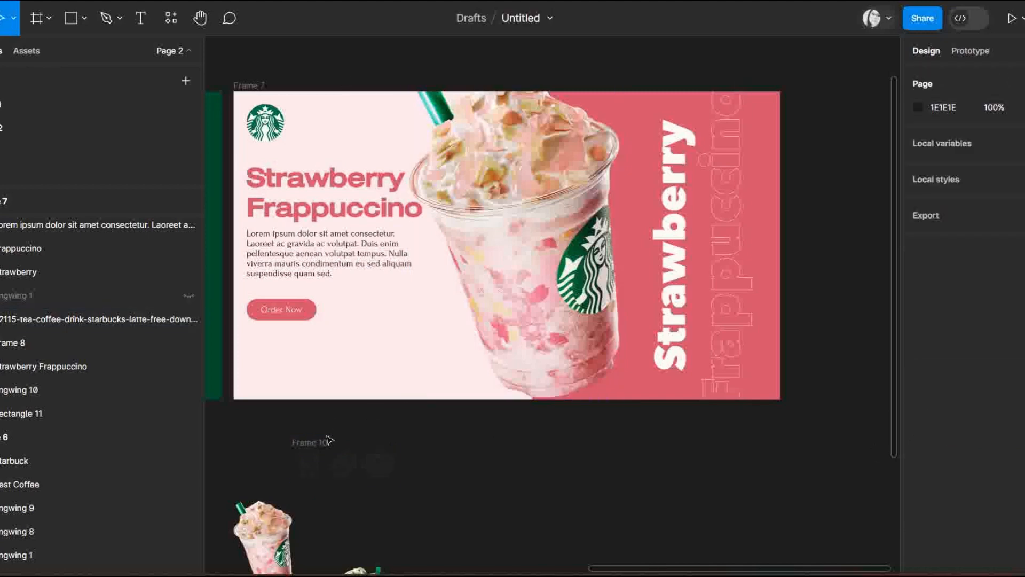
pyautogui.click(309, 442)
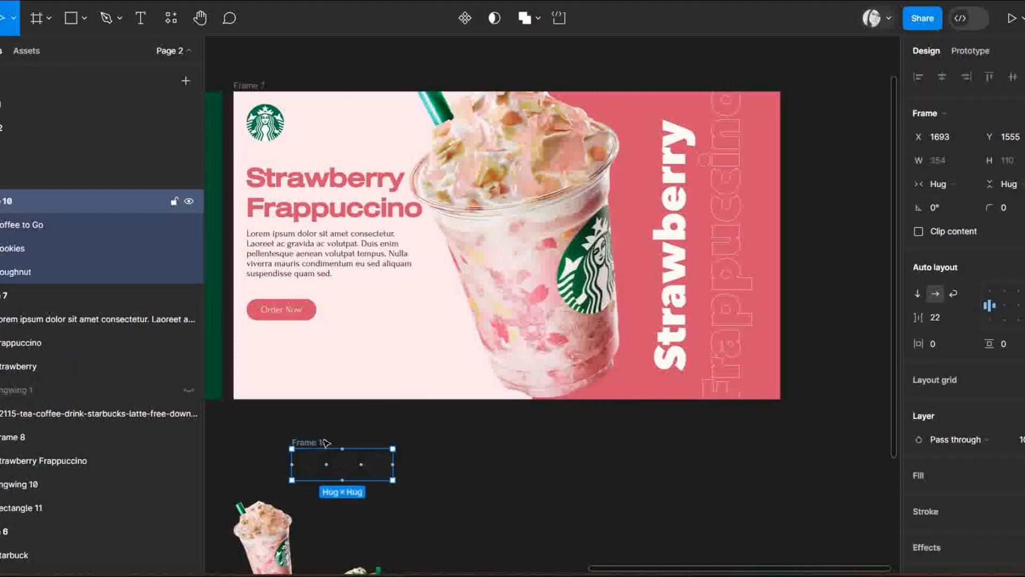
pyautogui.click(474, 472)
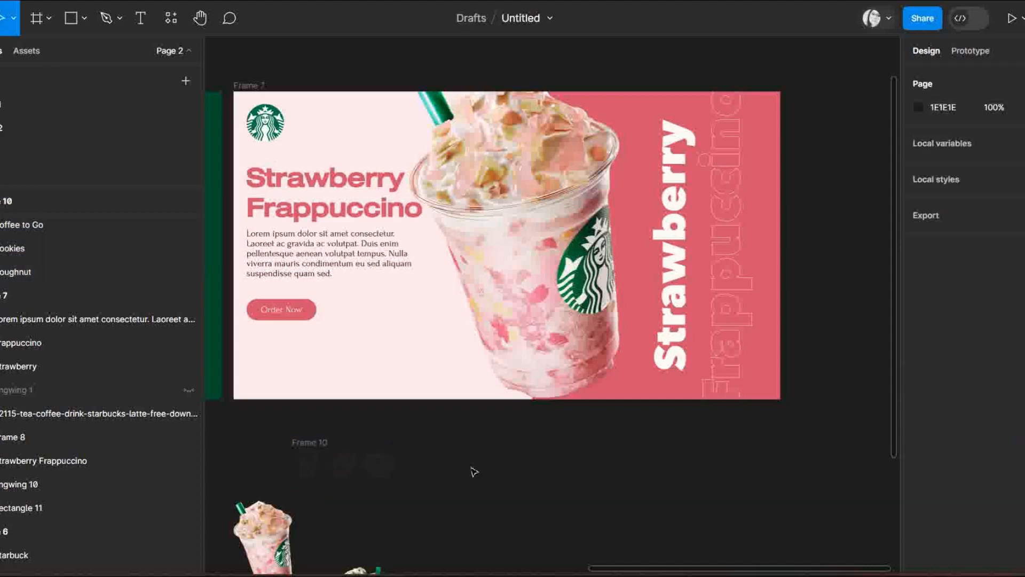
pyautogui.click(259, 85)
pyautogui.scroll(-3, 433, 201)
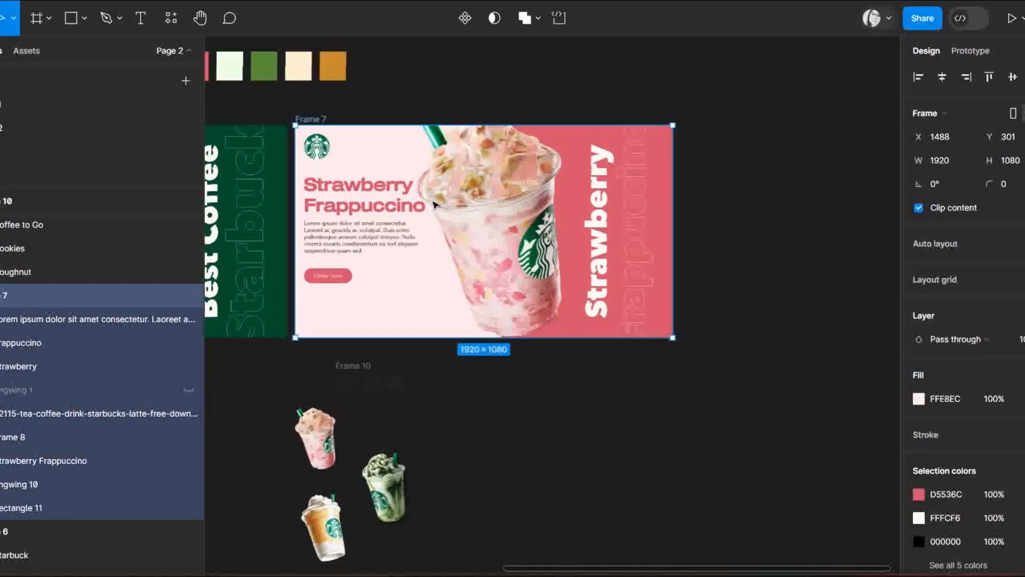
pyautogui.moveTo(368, 348); pyautogui.dragTo(245, 360)
# Step: Delete the spare small strawberry drink image from below the Strawberry Frappuccino page
pyautogui.moveTo(333, 419); pyautogui.dragTo(279, 460)
pyautogui.press('Delete')
pyautogui.moveTo(497, 570)
pyautogui.mouseDown()
pyautogui.moveTo(238, 571)
pyautogui.moveTo(495, 571)
pyautogui.mouseUp()
# Step: Enlarge the green matcha drink image to about 918 × 1331 and place it below the page at about X 2383, Y 1304
pyautogui.click(419, 484)
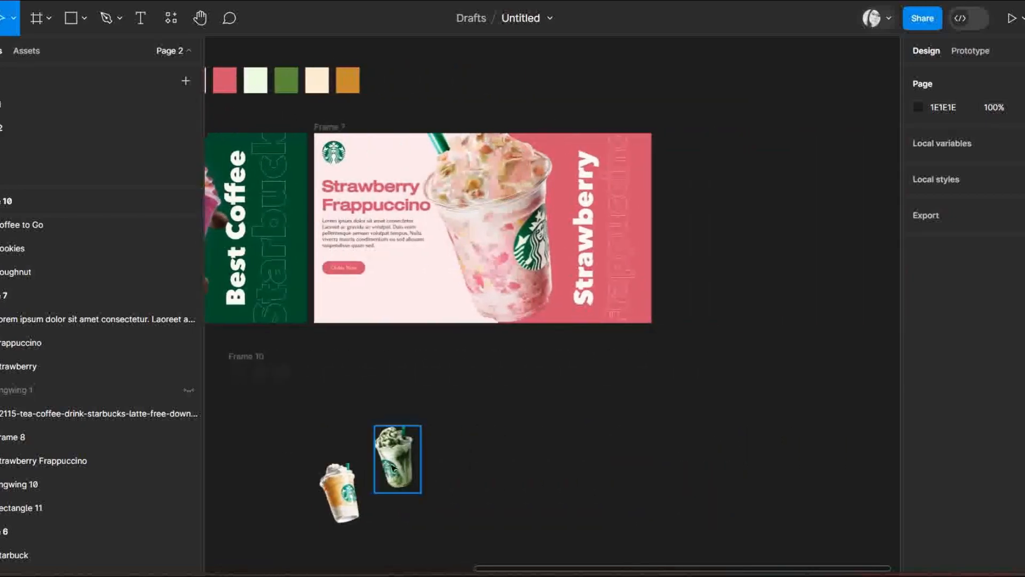
pyautogui.moveTo(422, 487); pyautogui.dragTo(604, 366)
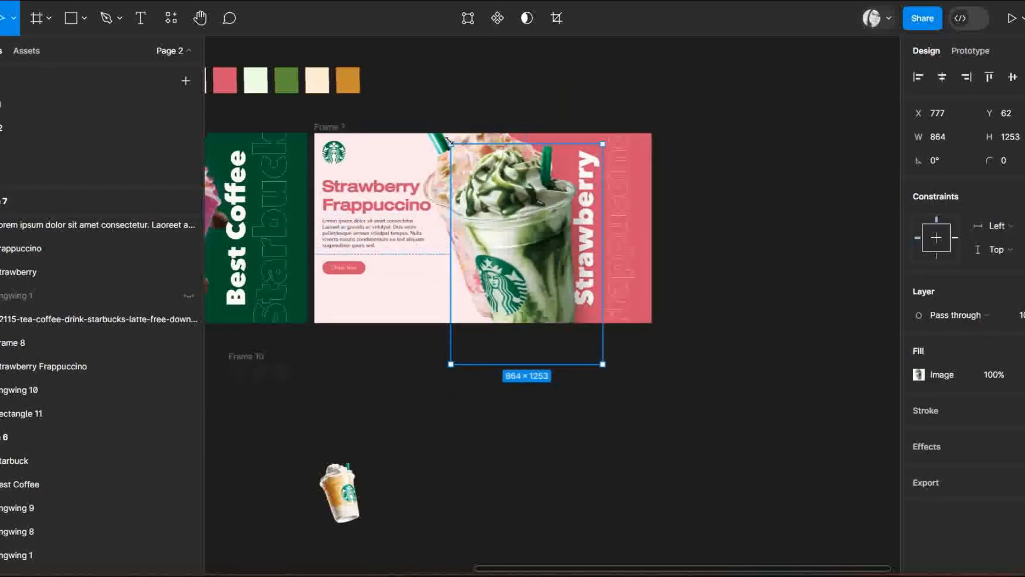
pyautogui.moveTo(449, 150); pyautogui.dragTo(439, 137)
pyautogui.moveTo(507, 203); pyautogui.dragTo(537, 380)
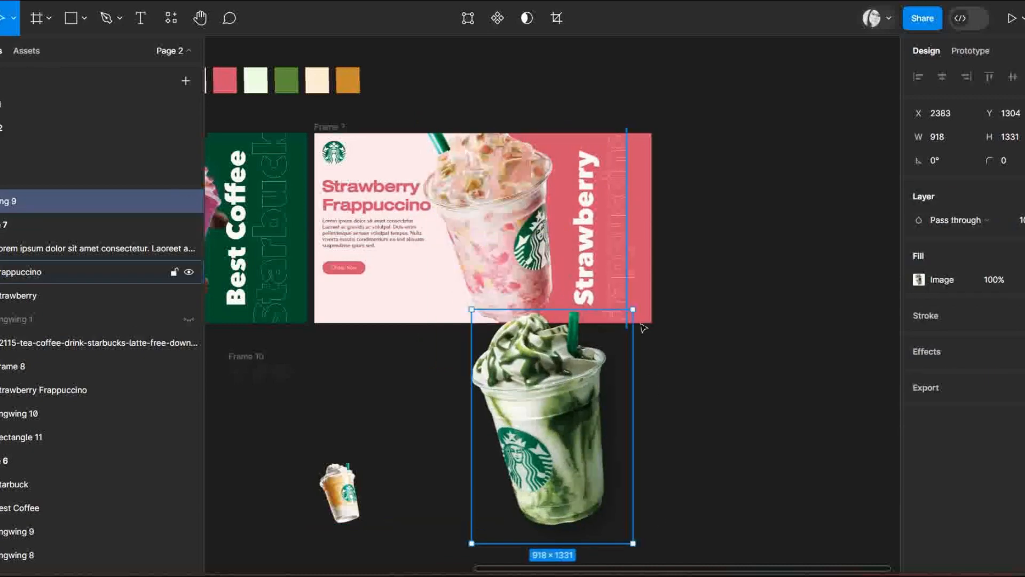
# Step: Try rotating the matcha drink image to -180° and to 90°
pyautogui.moveTo(635, 302); pyautogui.dragTo(685, 559)
pyautogui.click(953, 161)
pyautogui.write('-1')
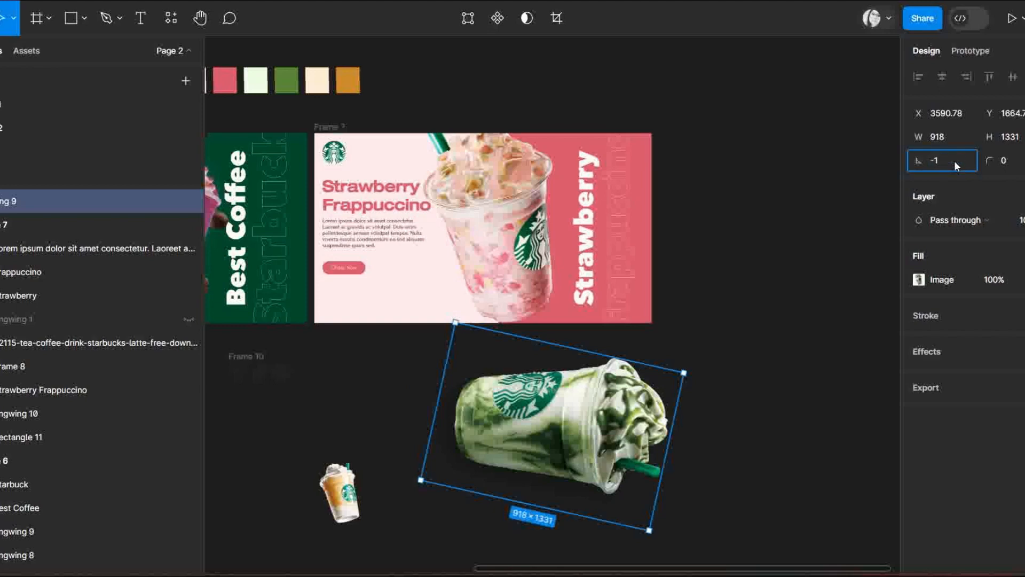
pyautogui.write('80')
pyautogui.press('Return')
pyautogui.click(943, 161)
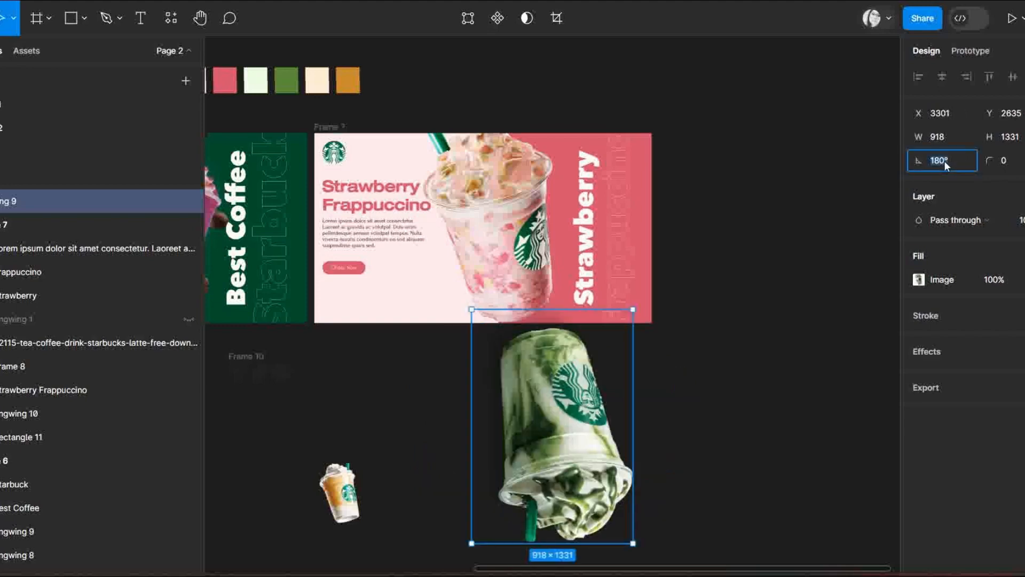
pyautogui.write('90')
pyautogui.press('Return')
# Step: Set the matcha drink image's rotation to -90° and move it to about X 4204, Y 1608
pyautogui.moveTo(668, 507); pyautogui.dragTo(414, 324)
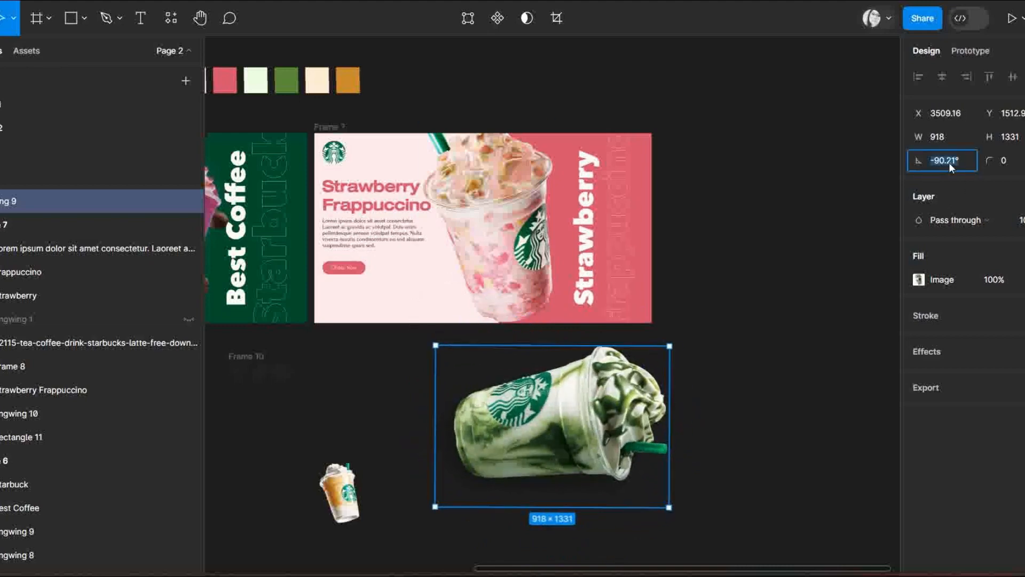
pyautogui.write('-90')
pyautogui.press('Return')
pyautogui.moveTo(534, 427); pyautogui.dragTo(656, 445)
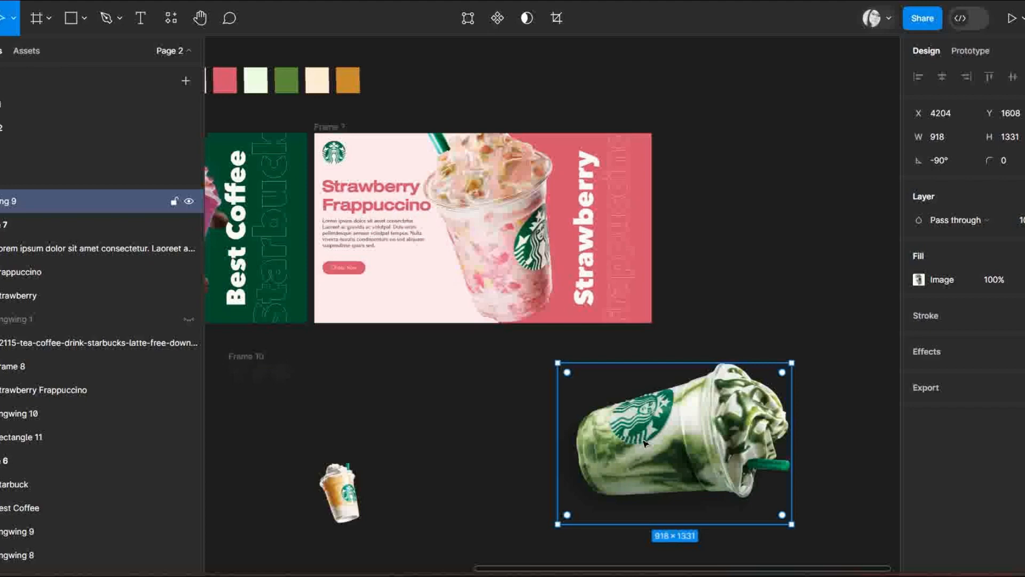
# Step: Enlarge the caramel drink image to about 1015 × 1185 and move it below the page to about X 3090, Y 2320
pyautogui.click(878, 342)
pyautogui.click(342, 499)
pyautogui.moveTo(342, 499); pyautogui.dragTo(617, 353)
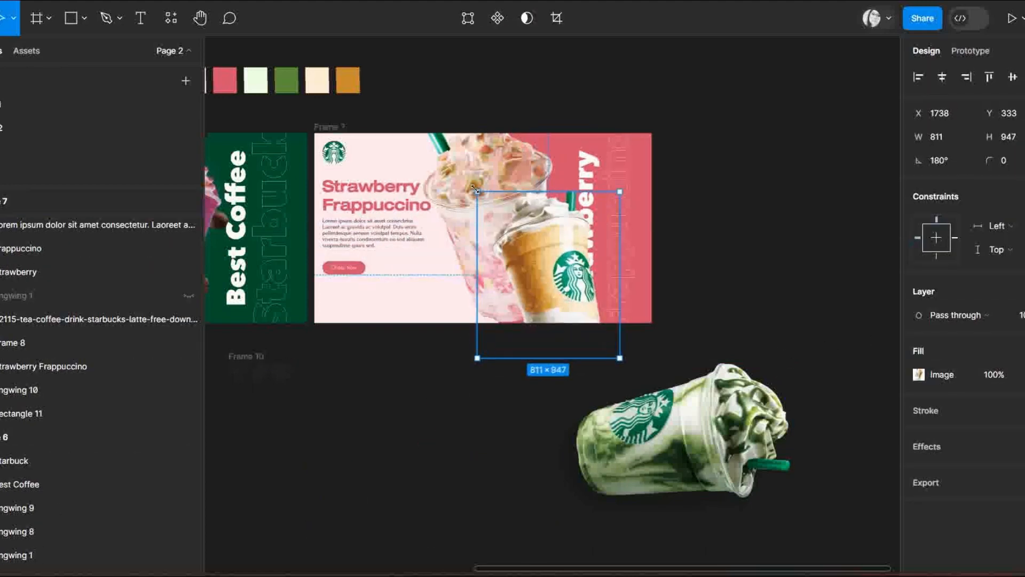
pyautogui.moveTo(476, 202); pyautogui.dragTo(458, 180)
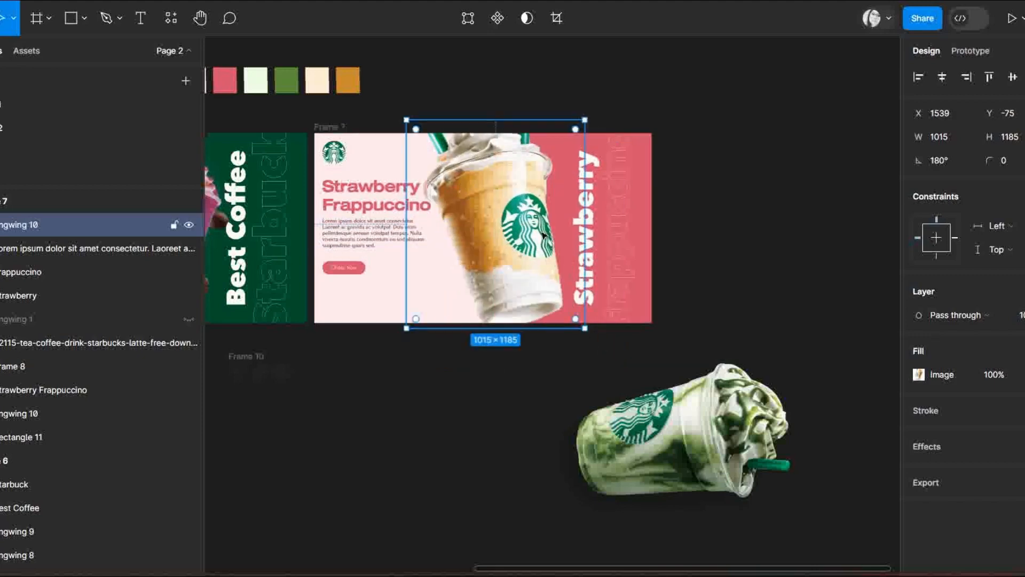
pyautogui.moveTo(516, 216); pyautogui.dragTo(548, 425)
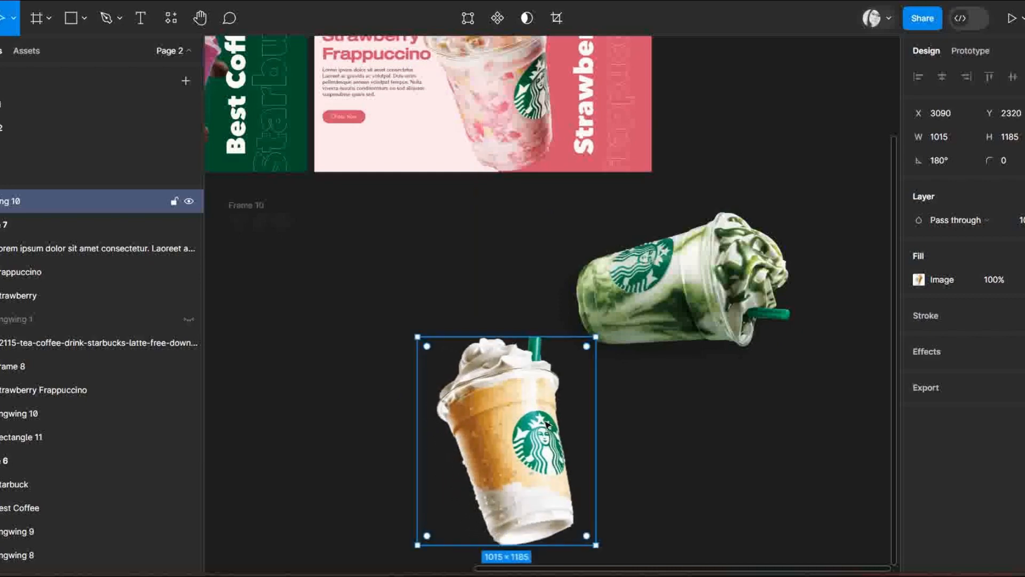
# Step: Turn the caramel drink image upside down to about 0° rotation and shift it slightly down and right
pyautogui.moveTo(600, 548); pyautogui.dragTo(422, 337)
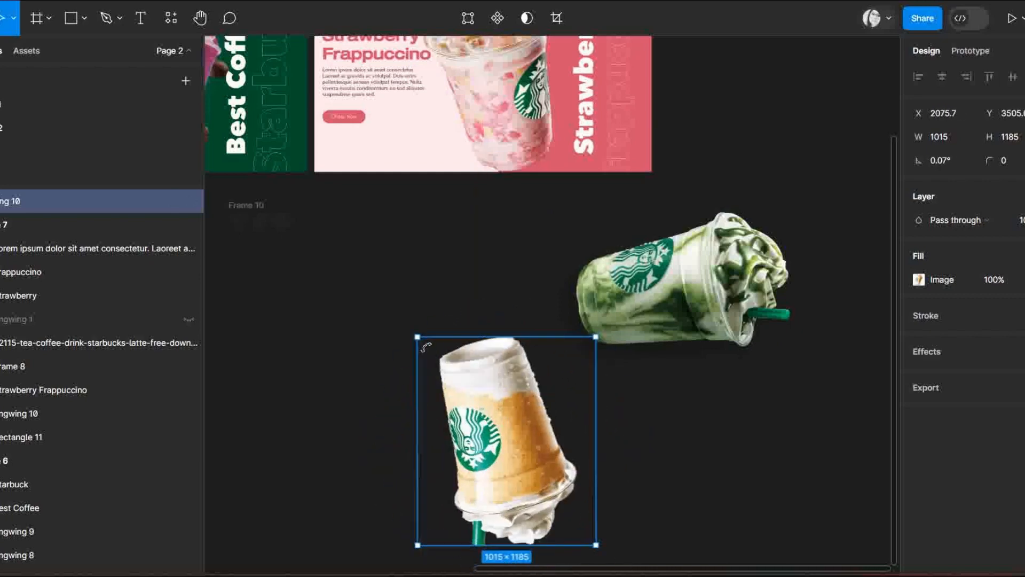
pyautogui.moveTo(510, 453); pyautogui.dragTo(544, 508)
pyautogui.click(771, 455)
pyautogui.scroll(2, 897, 456)
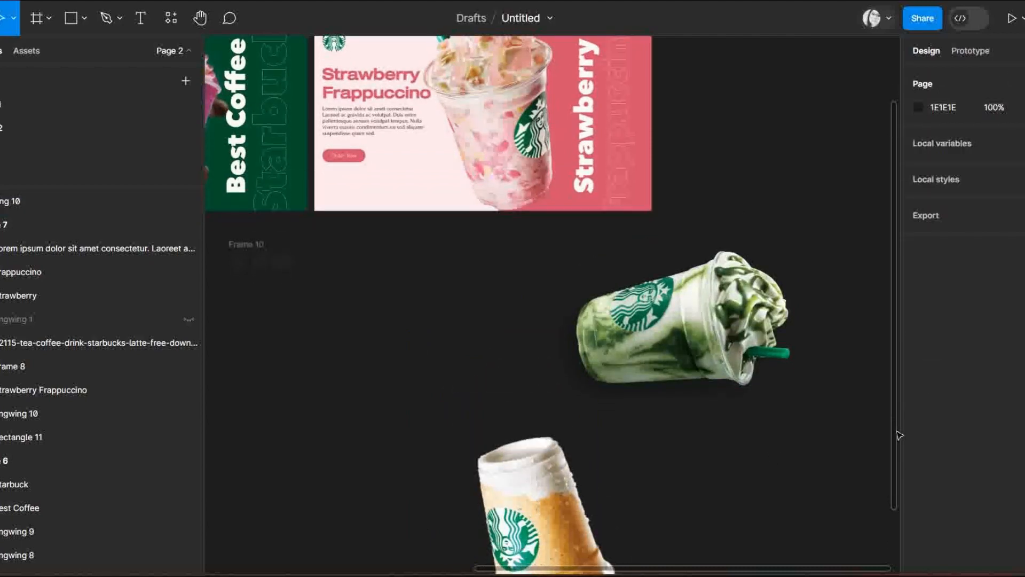
# Step: Group the strawberry, matcha and caramel drink images and put the group inside the Strawberry Frappuccino frame
pyautogui.click(600, 507)
pyautogui.keyDown('shift'); pyautogui.click(664, 391); pyautogui.keyUp('shift')
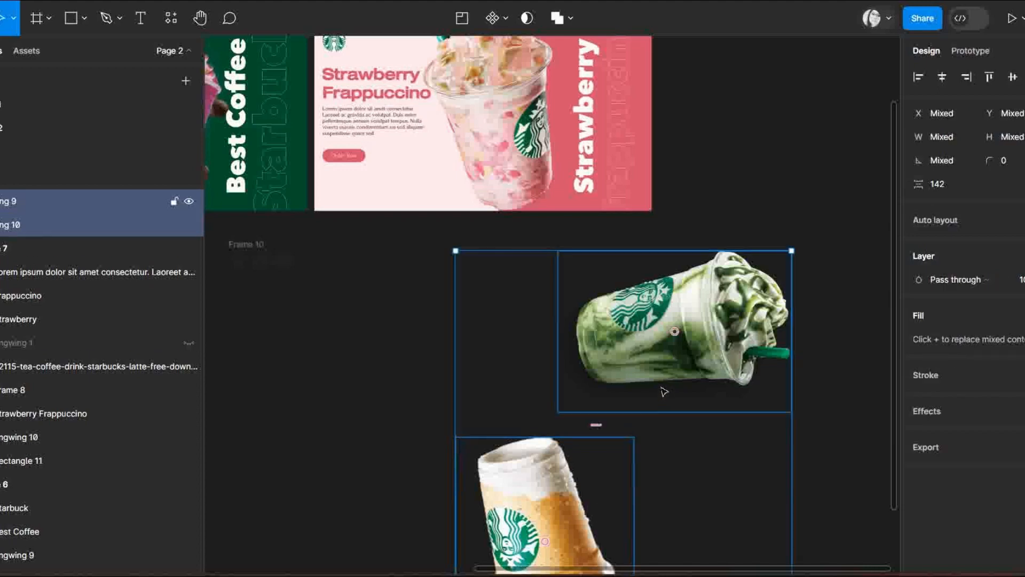
pyautogui.keyDown('shift'); pyautogui.click(501, 114); pyautogui.keyUp('shift')
pyautogui.hotkey('ctrl', 'g')
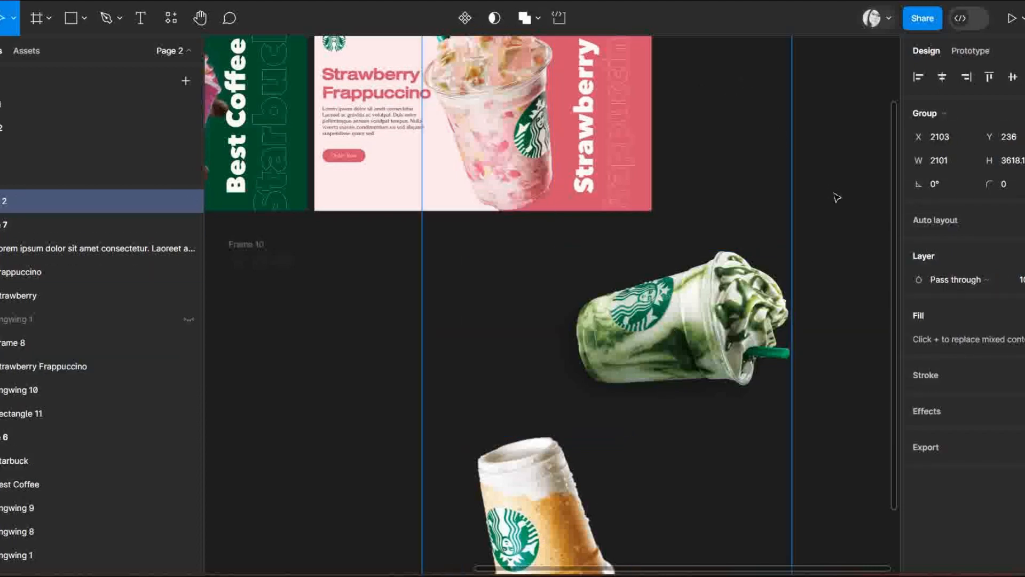
pyautogui.press('Delete')
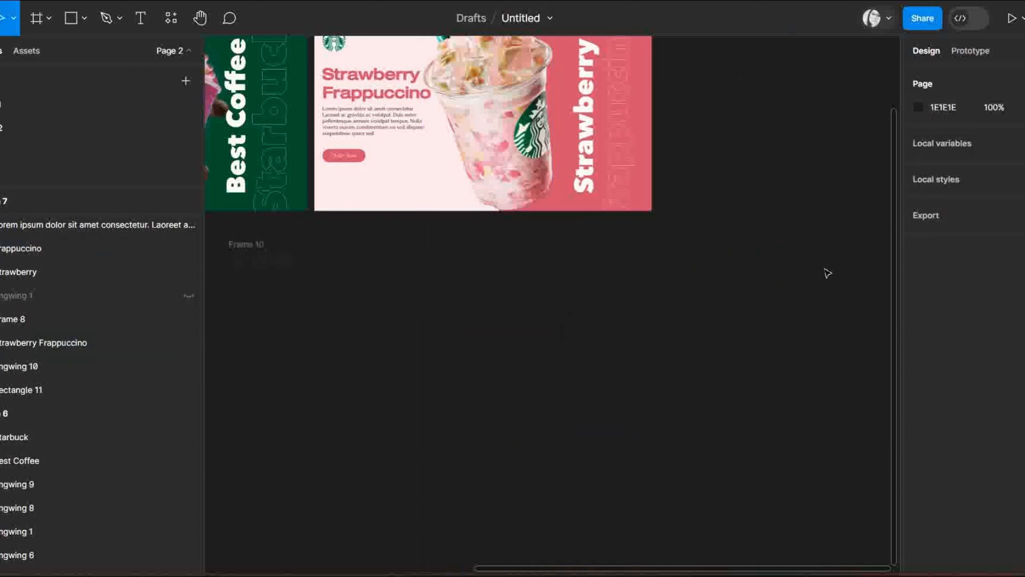
pyautogui.scroll(3, 887, 297)
# Step: Duplicate the Strawberry Frappuccino frame beside the original at X 3448, Y 301
pyautogui.click(342, 96)
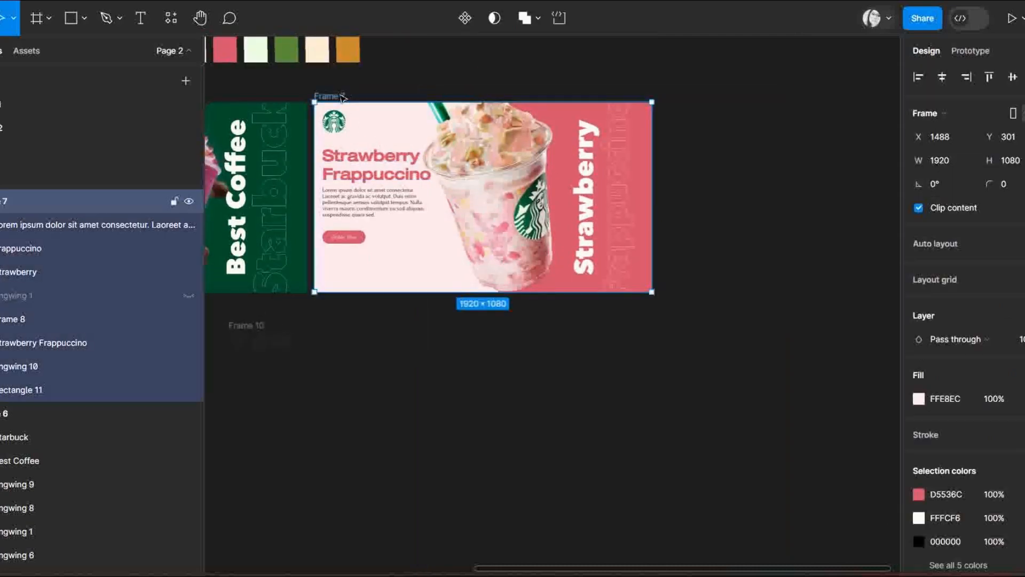
pyautogui.hotkey('ctrl', 'd')
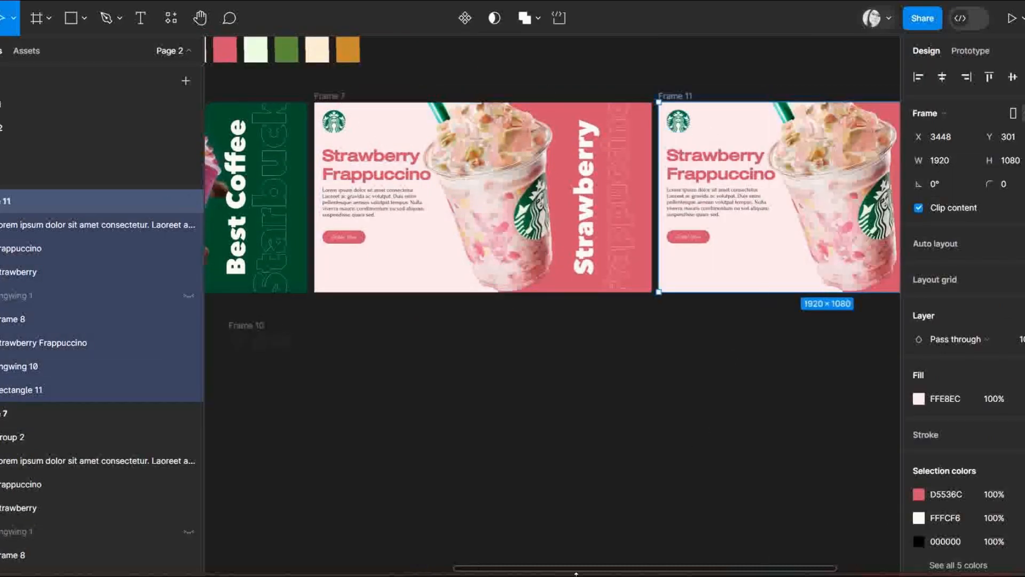
pyautogui.hscroll(5, 701, 558)
pyautogui.hscroll(5, 701, 558)
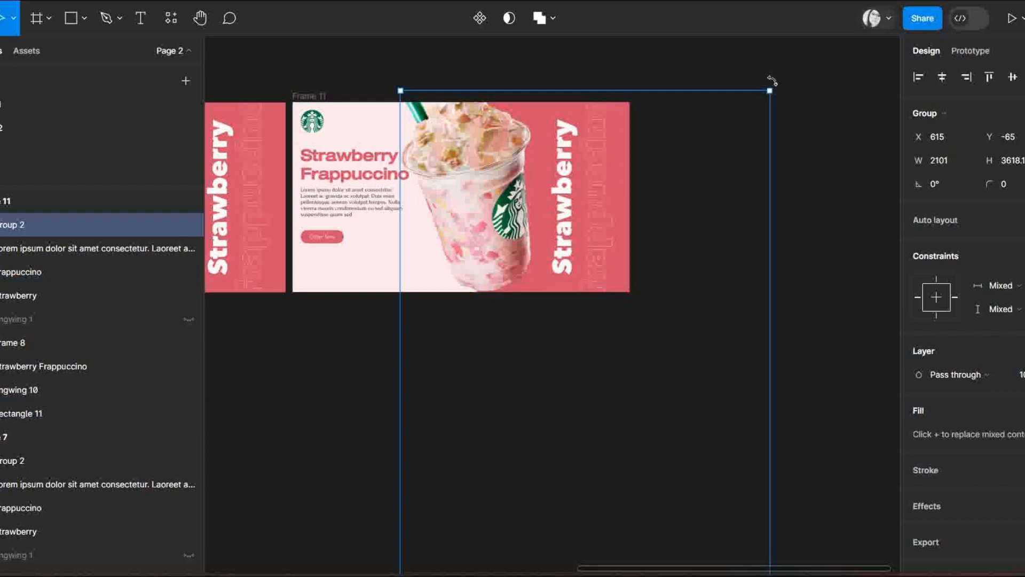
# Step: Rotate the drink group in the duplicated page to 90° and reposition it so the upright matcha drink sits beside the headline
pyautogui.moveTo(771, 83); pyautogui.dragTo(317, 232)
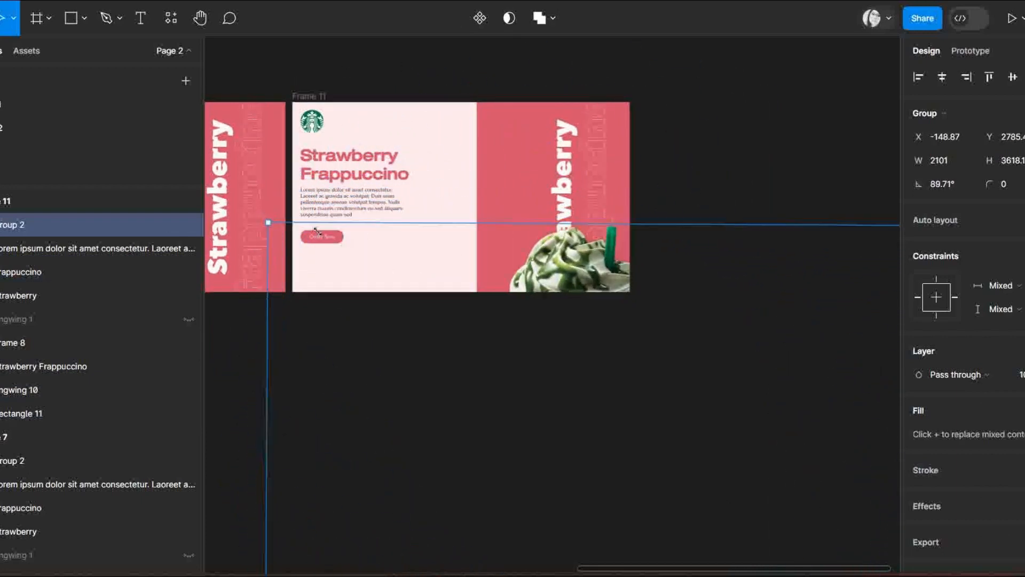
pyautogui.click(951, 184)
pyautogui.write('90')
pyautogui.press('Return')
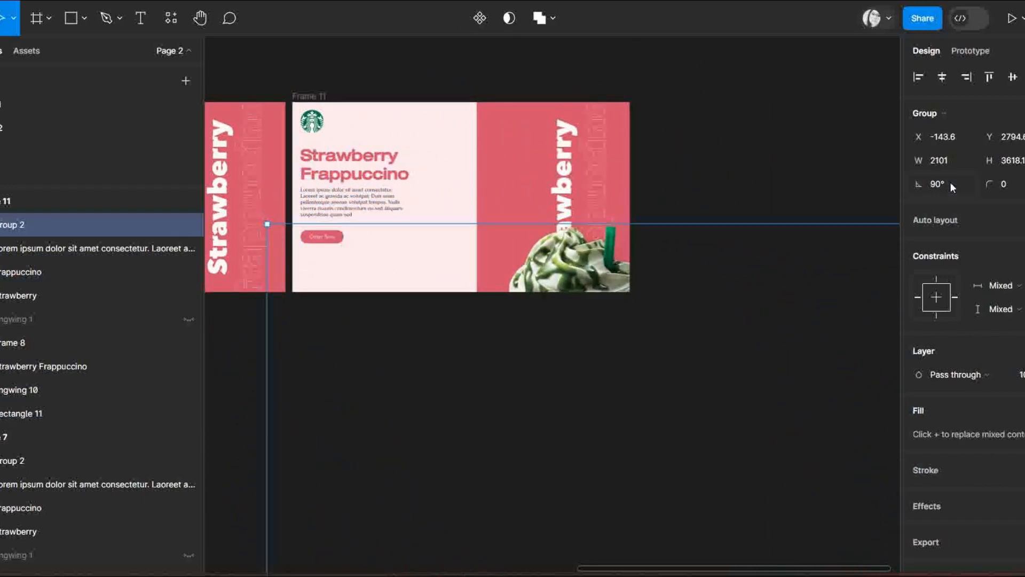
pyautogui.moveTo(753, 388); pyautogui.dragTo(679, 267)
pyautogui.click(819, 260)
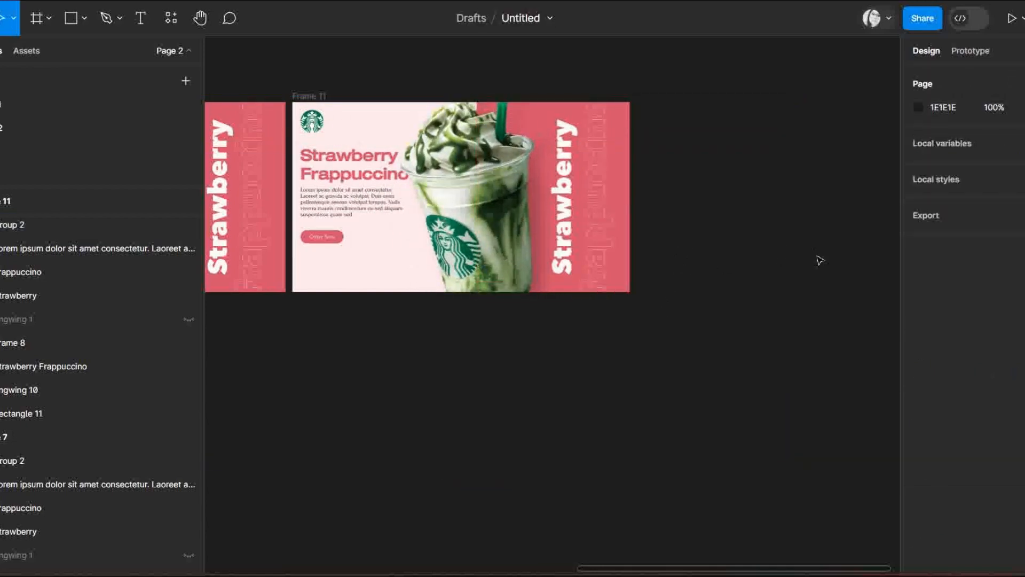
# Step: Move the row of colour swatches above the duplicated matcha page
pyautogui.scroll(-5, 716, 247)
pyautogui.click(300, 143)
pyautogui.moveTo(300, 143); pyautogui.dragTo(572, 145)
# Step: Duplicate the matcha page frame beside it at X 5408, Y 301
pyautogui.click(527, 175)
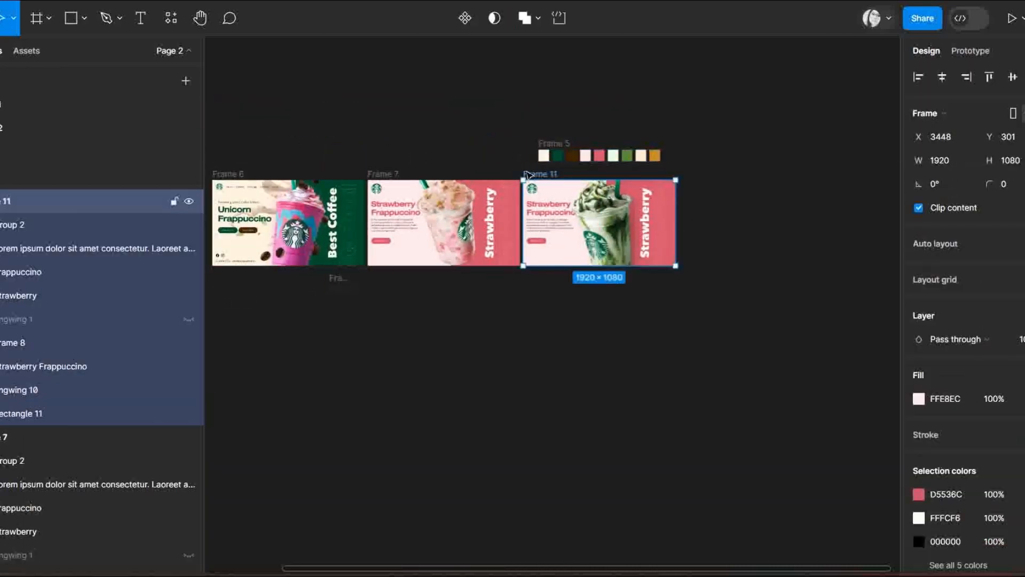
pyautogui.hotkey('ctrl', 'd')
pyautogui.scroll(5, 763, 230)
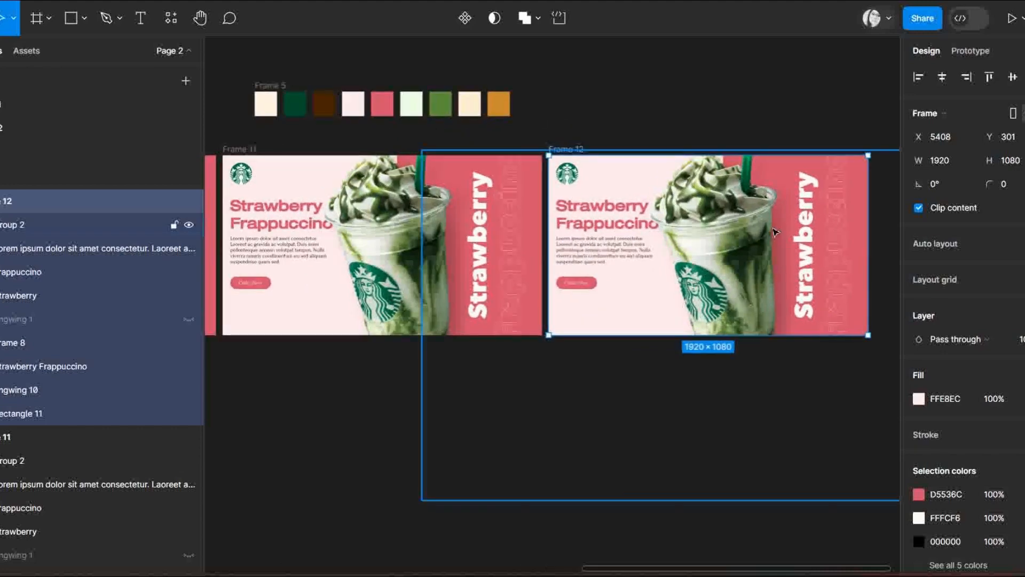
# Step: Rotate the drink group in the third page to 180° and reposition it so the caramel drink stands upright beside the headline
pyautogui.click(745, 274)
pyautogui.hscroll(5, 677, 564)
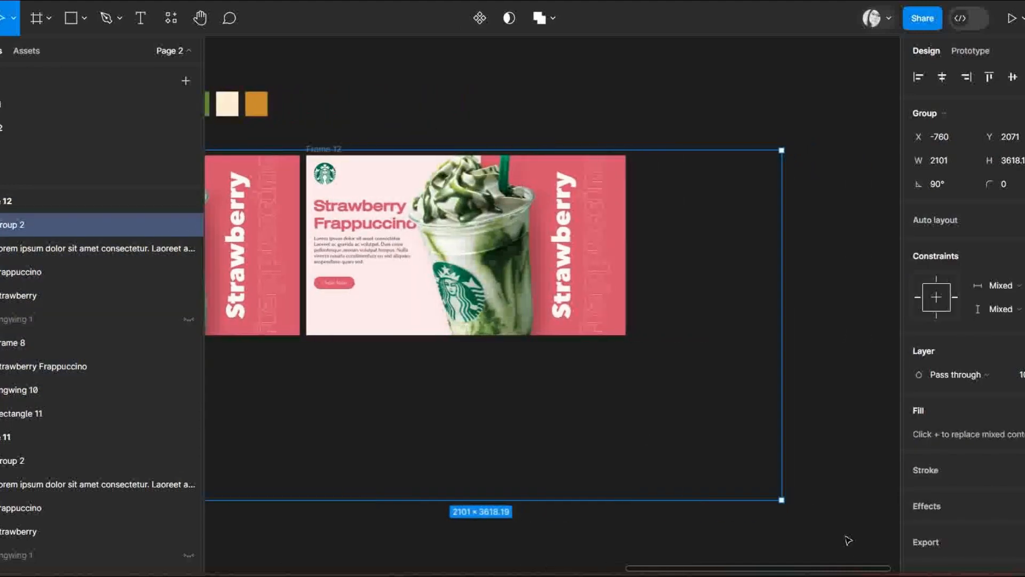
pyautogui.moveTo(797, 515); pyautogui.dragTo(581, 110)
pyautogui.click(966, 188)
pyautogui.write('180')
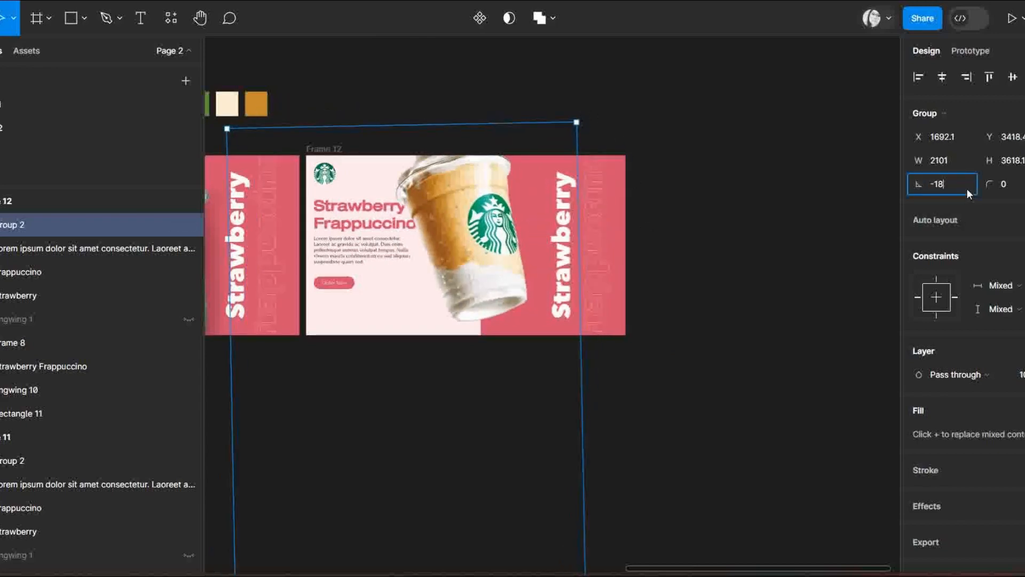
pyautogui.press('Return')
pyautogui.moveTo(490, 254); pyautogui.dragTo(503, 279)
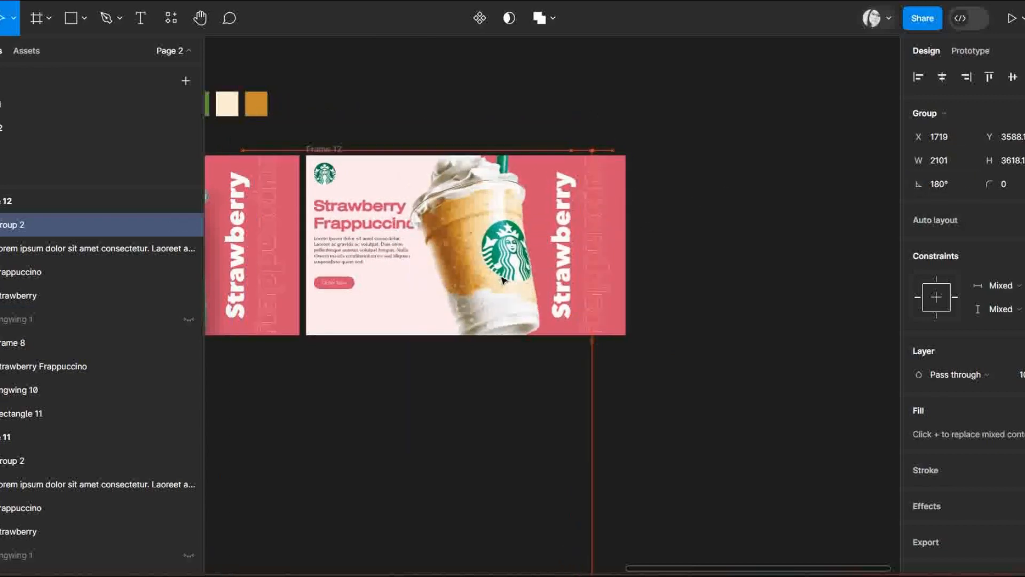
pyautogui.click(694, 324)
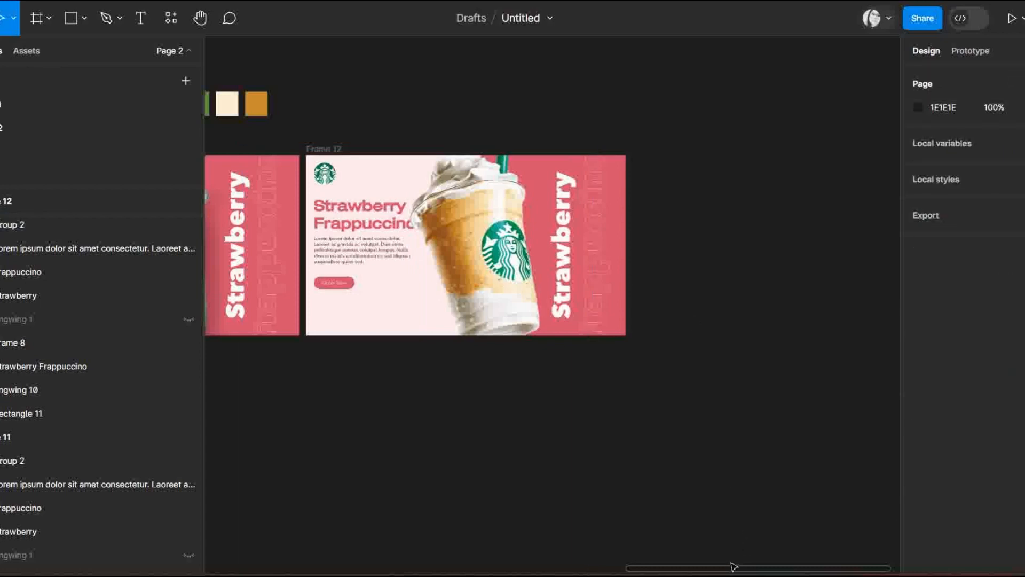
# Step: Change the headline of the matcha page to "Matcha Frappuccino"
pyautogui.moveTo(735, 566); pyautogui.dragTo(574, 566)
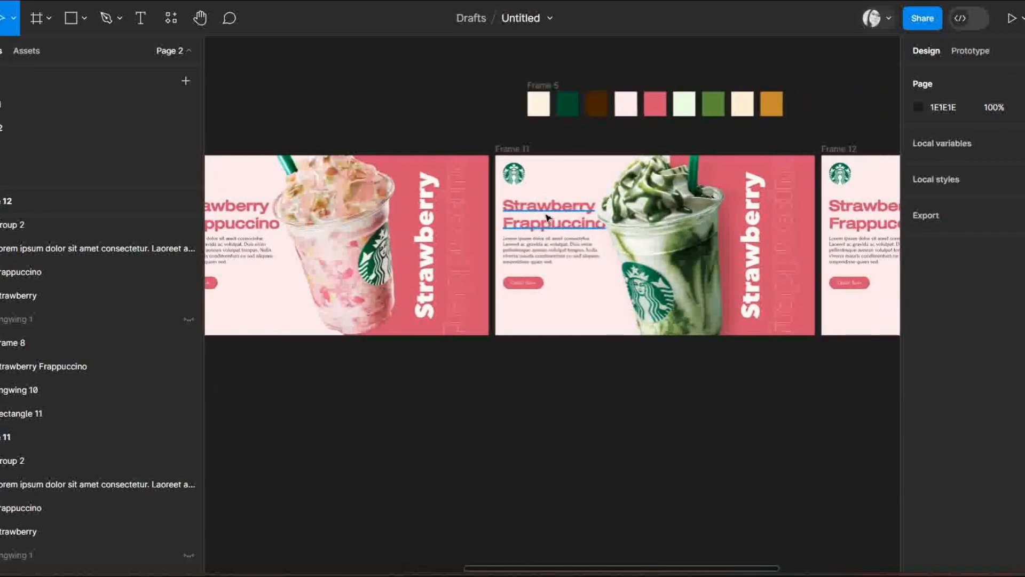
pyautogui.click(547, 217)
pyautogui.doubleClick(540, 208)
pyautogui.write('Matcha')
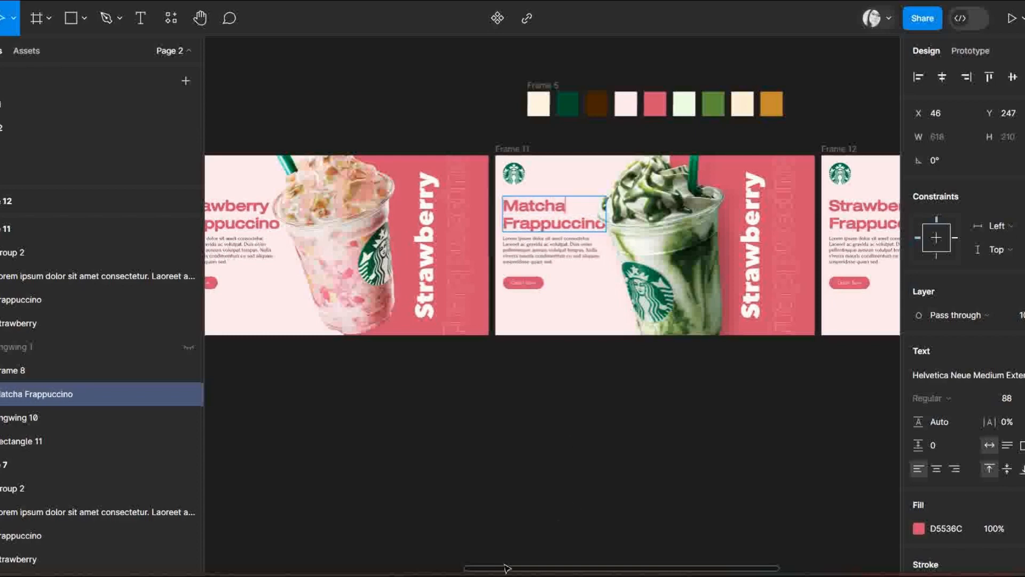
pyautogui.moveTo(506, 568); pyautogui.dragTo(625, 566)
pyautogui.press('Escape')
# Step: Fill the matcha page's frame background with the light green sampled from the palette swatches
pyautogui.click(244, 156)
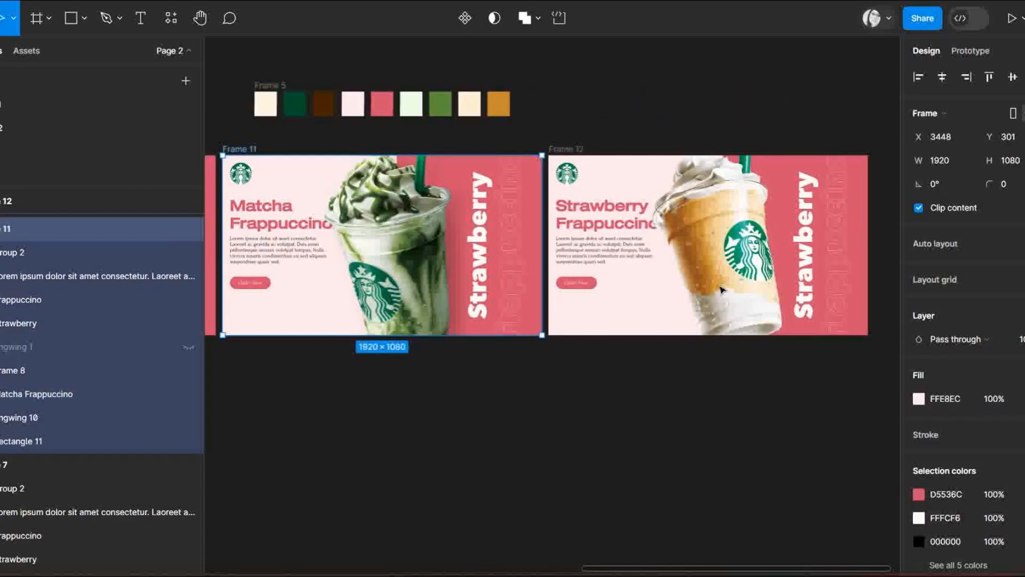
pyautogui.click(919, 399)
pyautogui.click(744, 398)
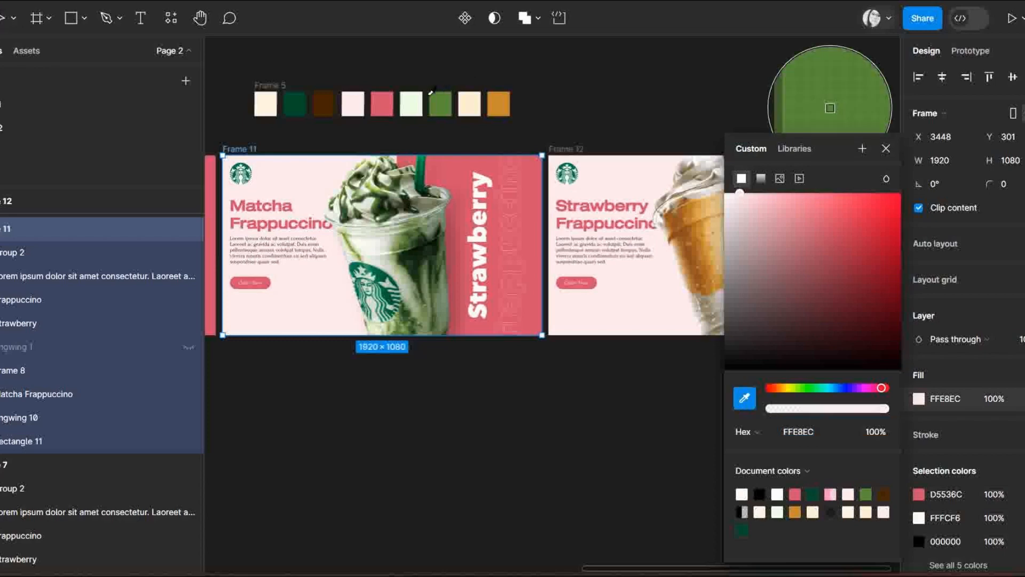
pyautogui.click(408, 96)
# Step: Fill the pink rectangle behind the vertical text on the matcha page with the palette's darker matcha green
pyautogui.click(467, 166)
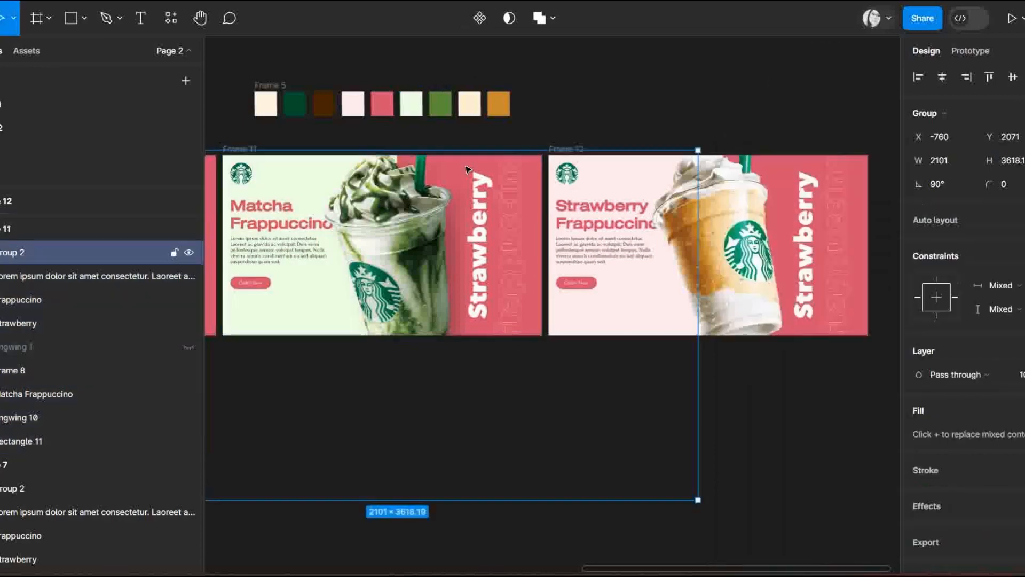
pyautogui.click(130, 440)
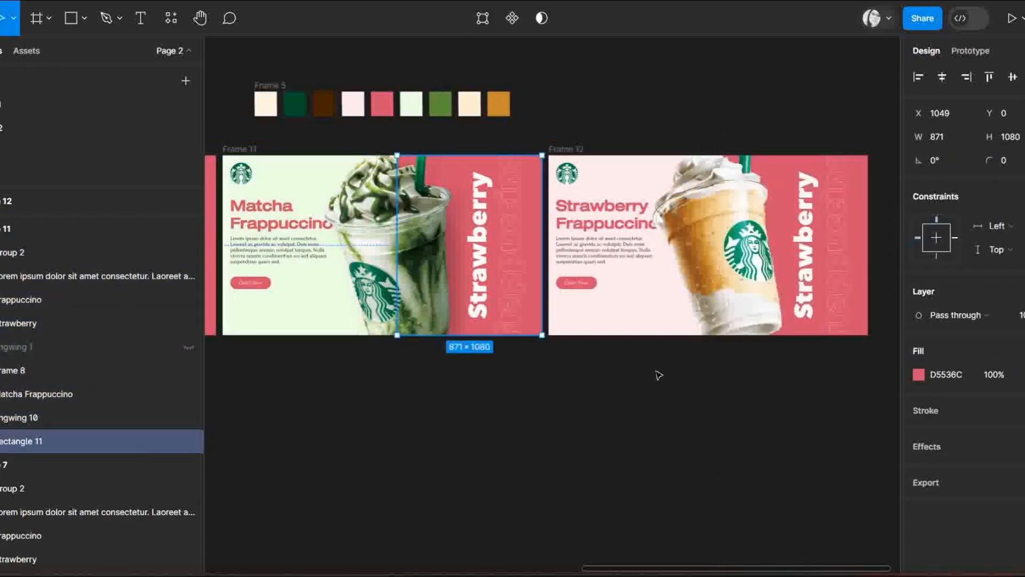
pyautogui.click(920, 376)
pyautogui.click(746, 400)
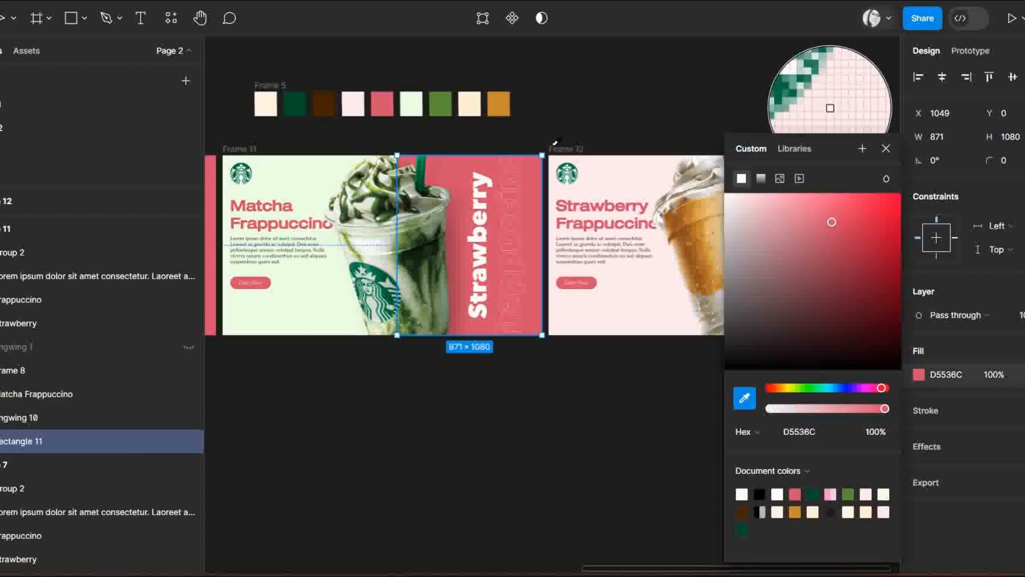
pyautogui.click(445, 102)
# Step: Recolour the Matcha Frappuccino headline and its order button from pink to the matcha green of the side panel
pyautogui.click(283, 218)
pyautogui.keyDown('shift'); pyautogui.click(248, 288); pyautogui.keyUp('shift')
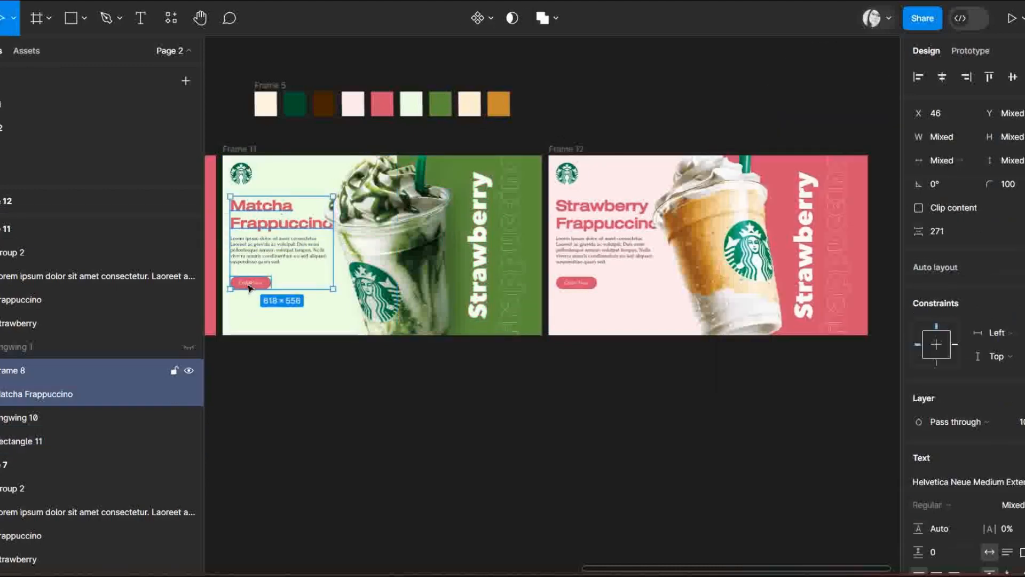
pyautogui.scroll(-5, 940, 374)
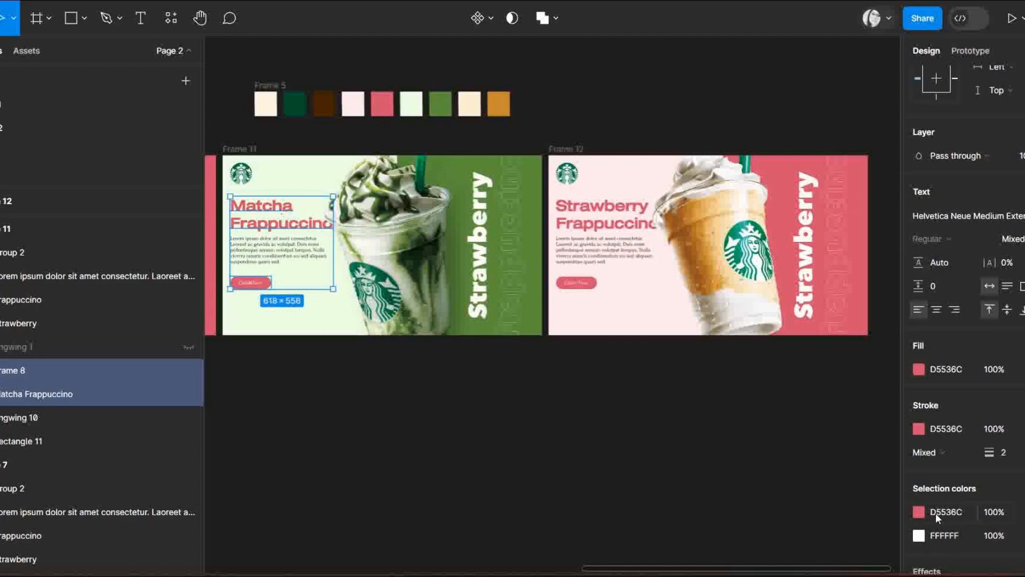
pyautogui.click(918, 513)
pyautogui.click(746, 400)
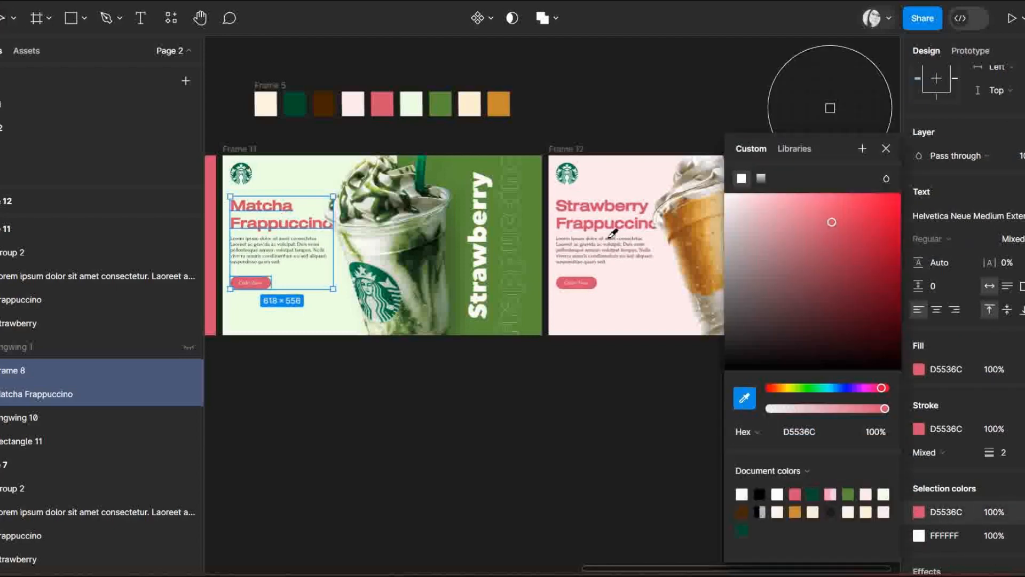
pyautogui.click(539, 213)
pyautogui.click(550, 414)
# Step: Change the vertical Strawberry text on the matcha page to "Matcha" and centre it vertically in the frame
pyautogui.click(477, 249)
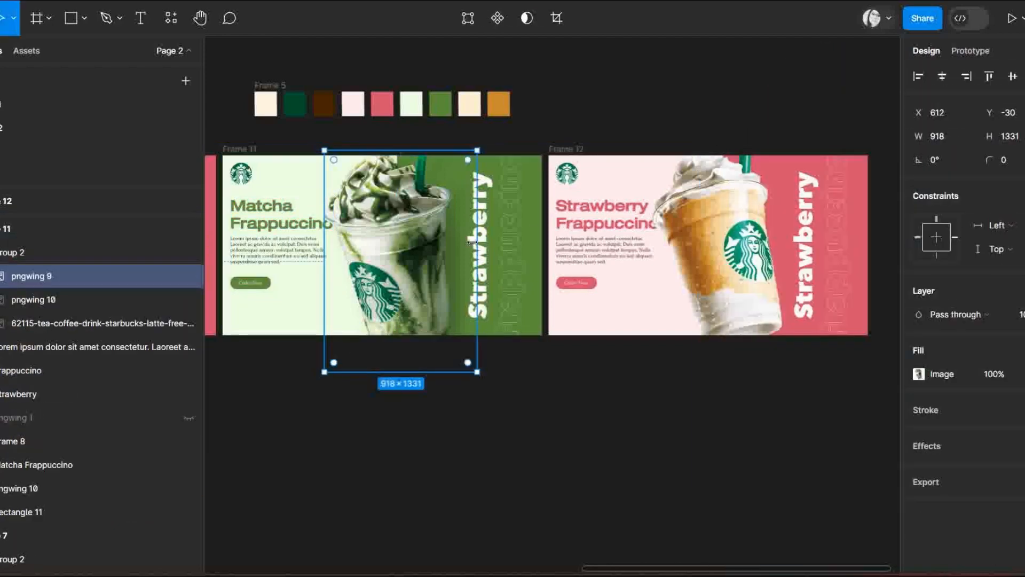
pyautogui.click(488, 243)
pyautogui.write('Matcha')
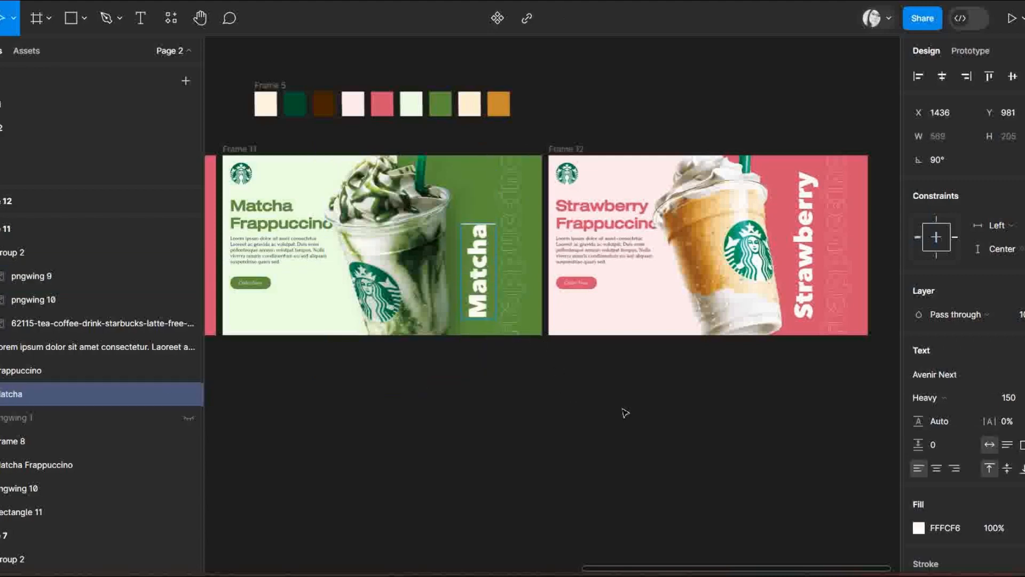
pyautogui.press('Escape')
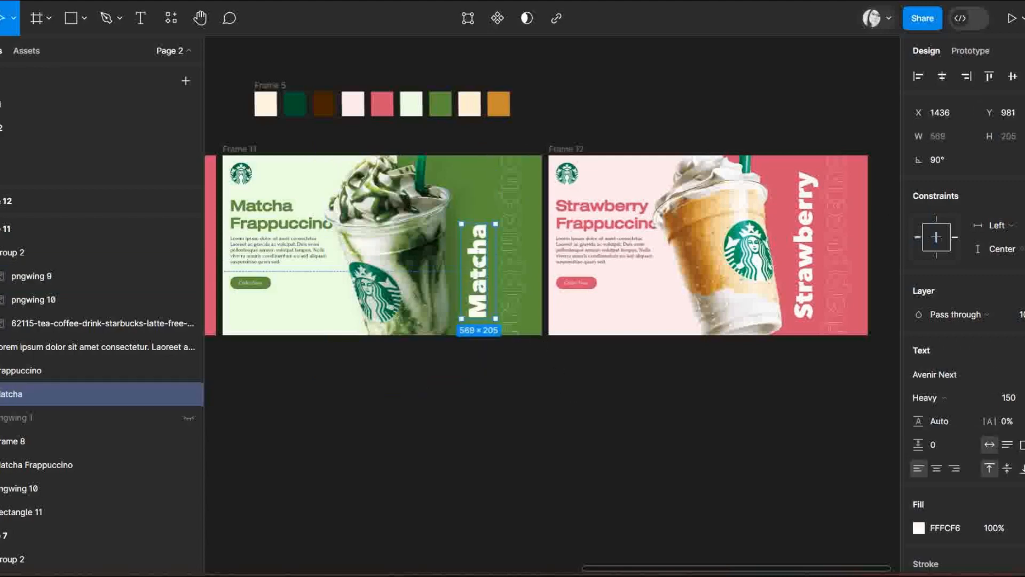
pyautogui.click(691, 144)
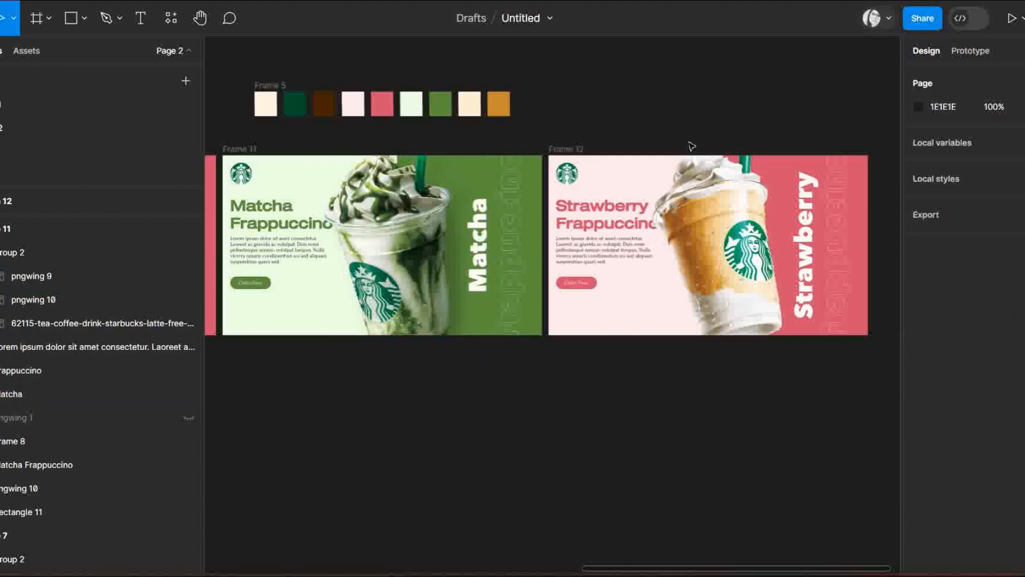
# Step: Fill the caramel drink page's frame background with the light cream FFEDD4 sampled from the palette swatches
pyautogui.click(569, 150)
pyautogui.click(921, 399)
pyautogui.click(737, 403)
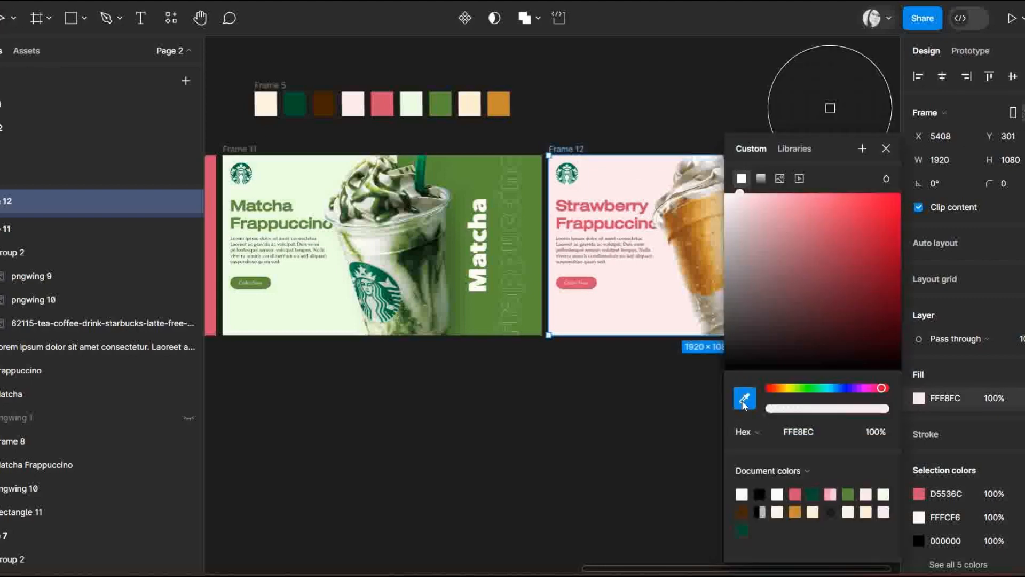
pyautogui.click(473, 101)
pyautogui.click(887, 149)
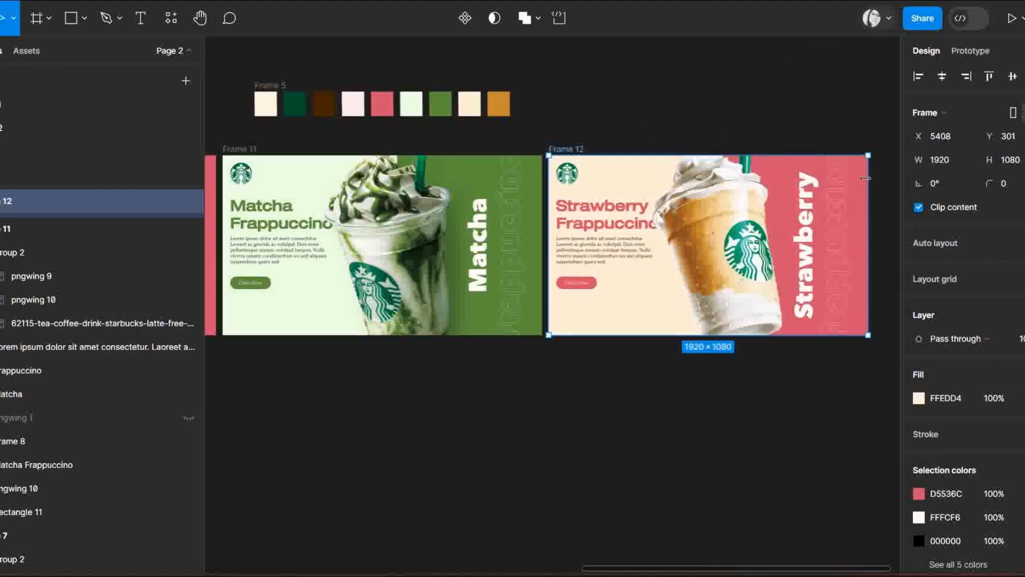
# Step: Fill the pink rectangle behind the vertical text on the caramel drink page with the palette's caramel orange
pyautogui.click(857, 184)
pyautogui.click(129, 366)
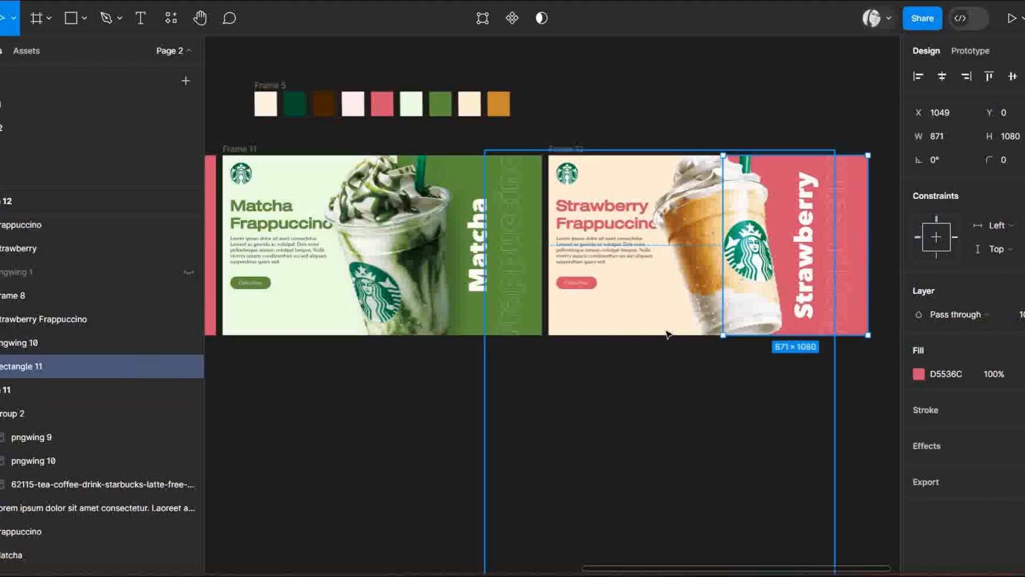
pyautogui.click(919, 374)
pyautogui.click(745, 397)
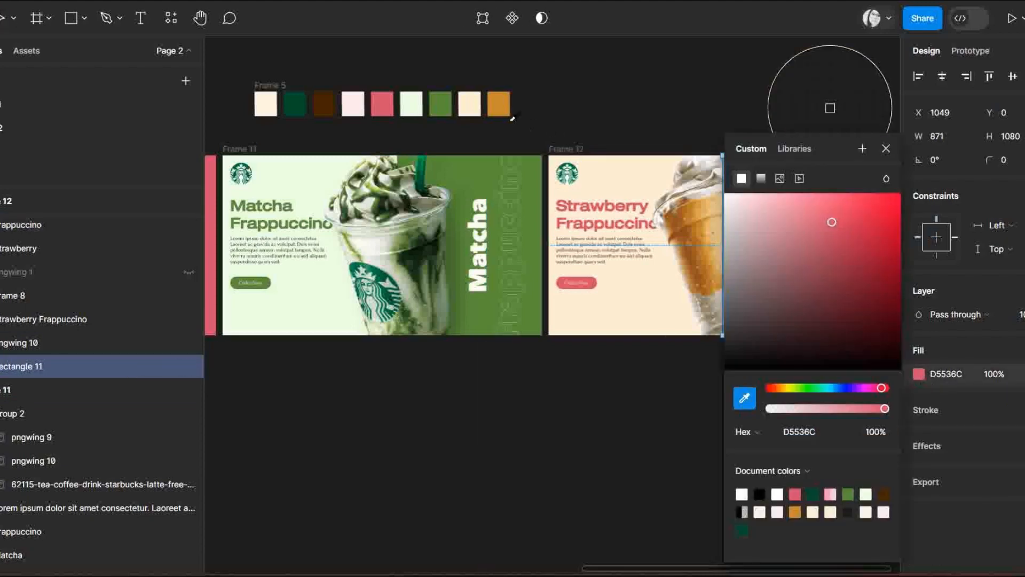
pyautogui.click(498, 102)
pyautogui.click(639, 128)
# Step: Recolour the headline and order button on the caramel drink page to the palette's caramel orange C8892F
pyautogui.click(604, 214)
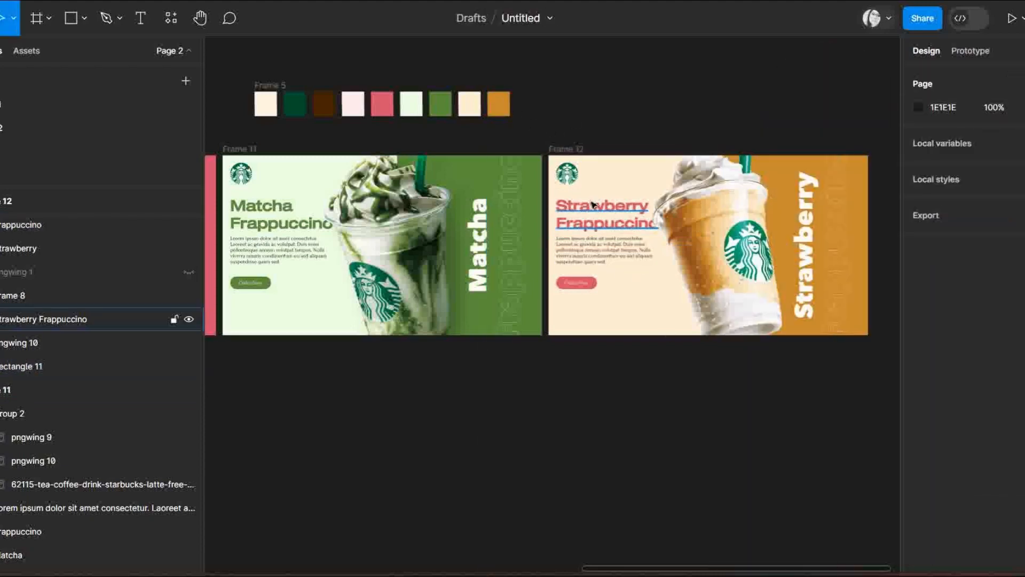
pyautogui.keyDown('shift'); pyautogui.click(578, 284); pyautogui.keyUp('shift')
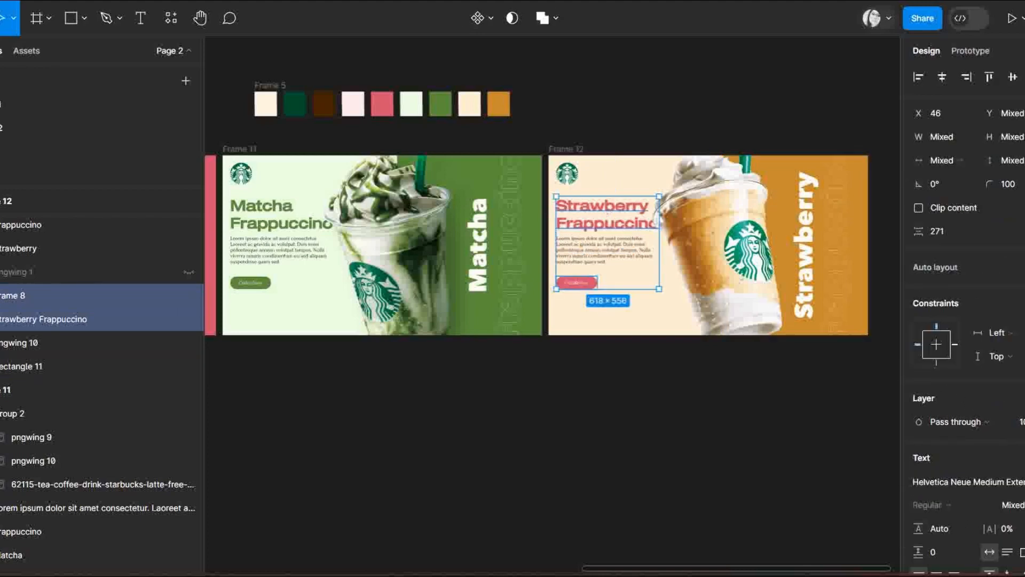
pyautogui.scroll(-5, 960, 507)
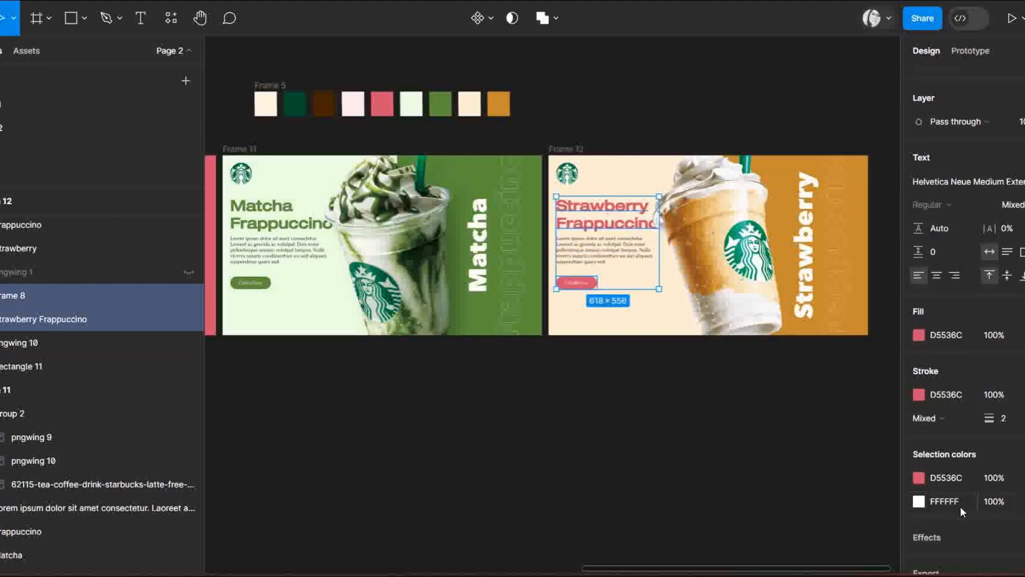
pyautogui.click(918, 478)
pyautogui.click(747, 398)
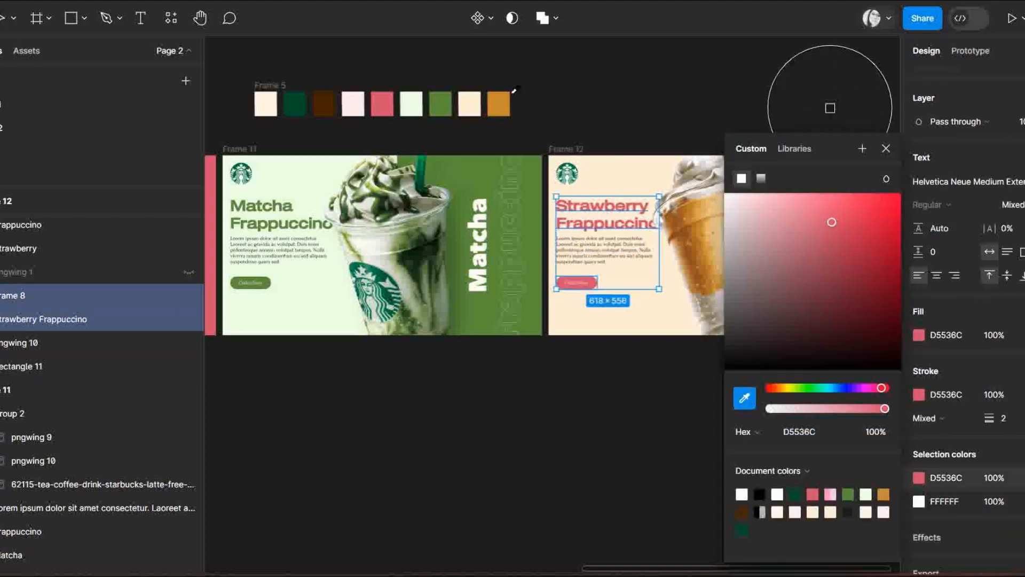
pyautogui.click(502, 96)
pyautogui.click(664, 116)
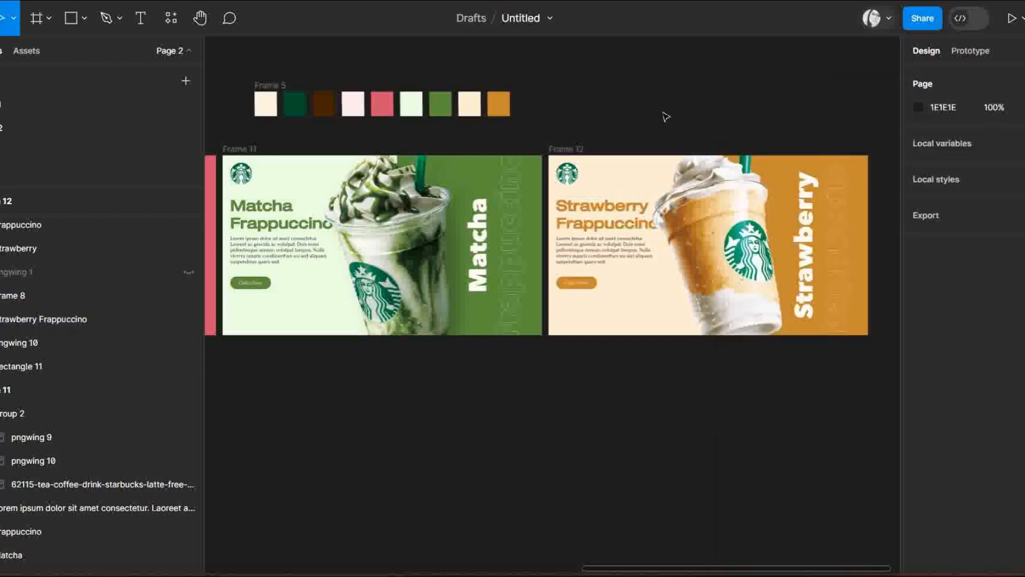
# Step: Change the headline of the caramel drink page to "Regular Frappuccino"
pyautogui.click(599, 205)
pyautogui.doubleClick(599, 205)
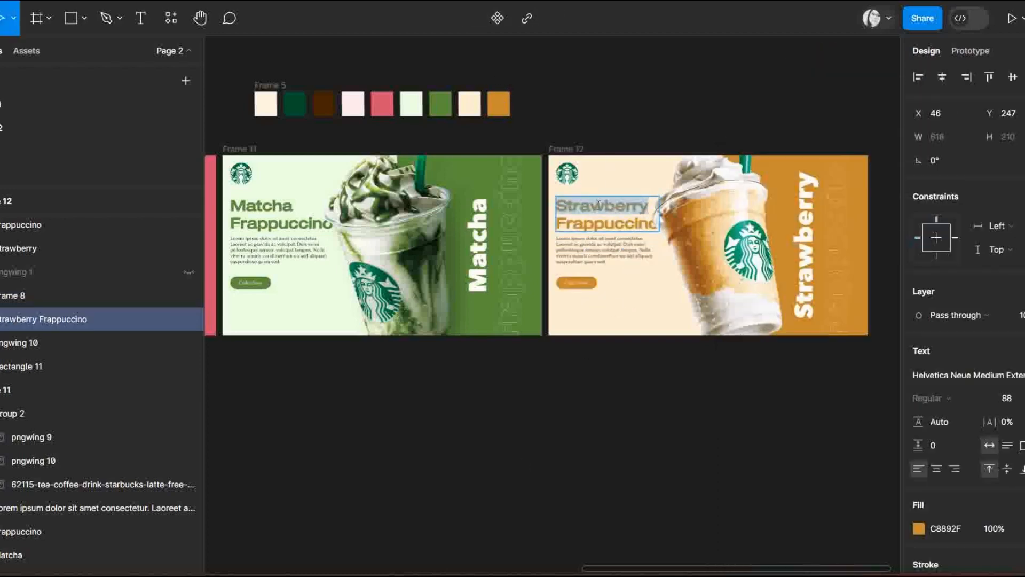
pyautogui.write('Regular')
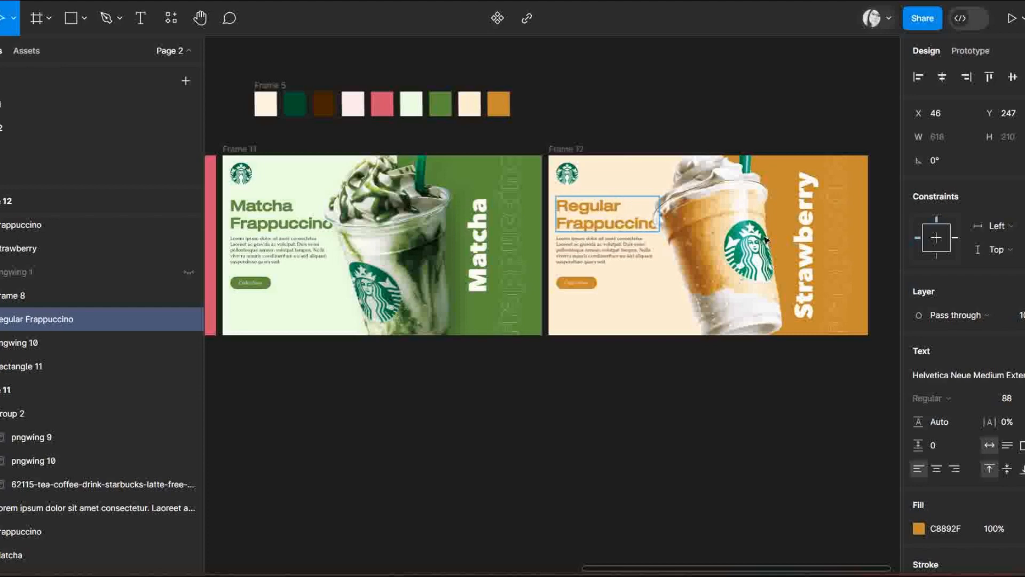
# Step: Change the vertical Strawberry text on the caramel drink page to "Regular" and centre it vertically in the frame
pyautogui.doubleClick(805, 236)
pyautogui.write('Regular')
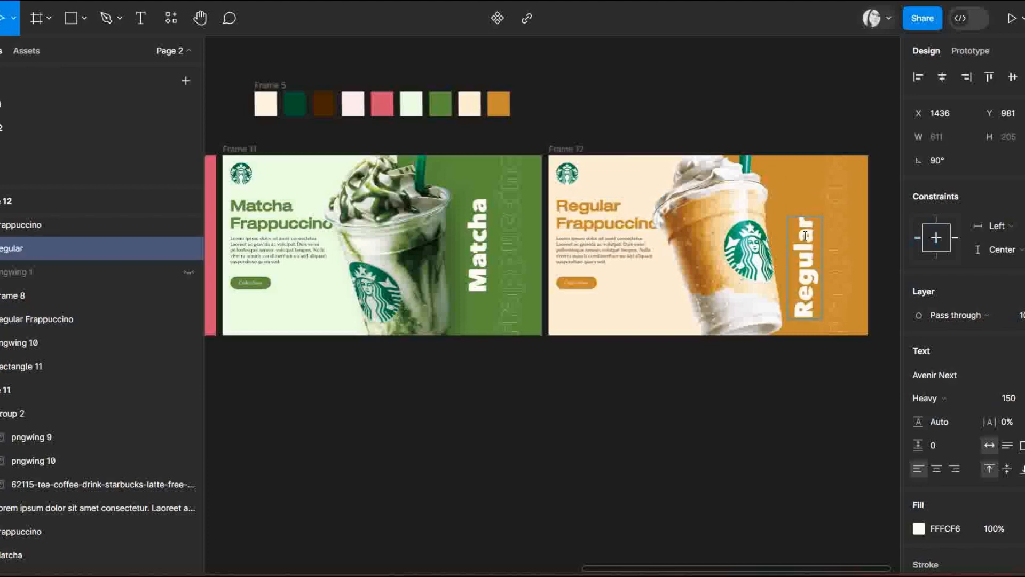
pyautogui.press('Escape')
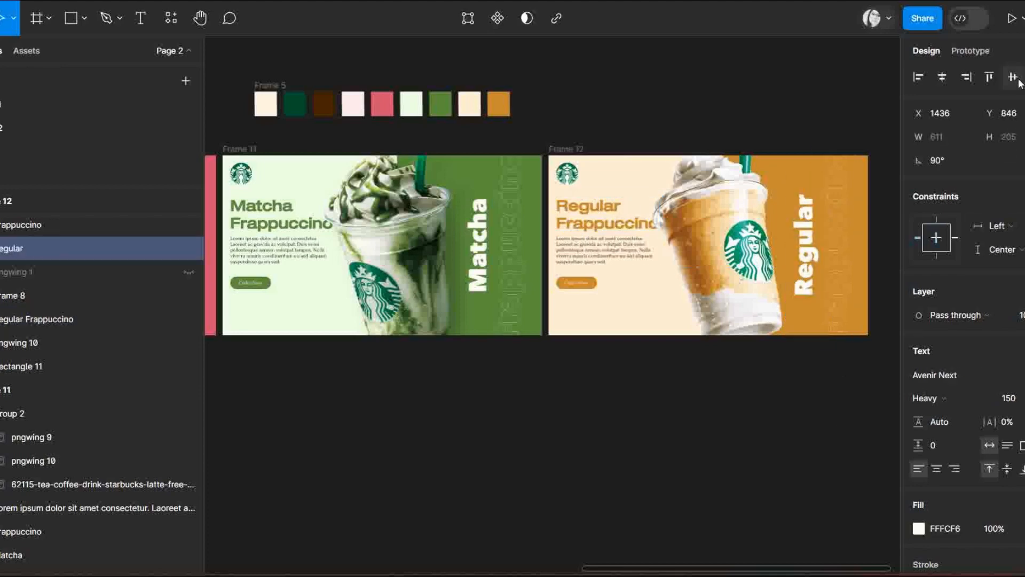
pyautogui.click(786, 501)
# Step: Move the colour swatch row above the Unicorn Frappuccino page and the small frame below that page beneath the loose drink images
pyautogui.moveTo(755, 569); pyautogui.dragTo(541, 488)
pyautogui.scroll(-5, 540, 488)
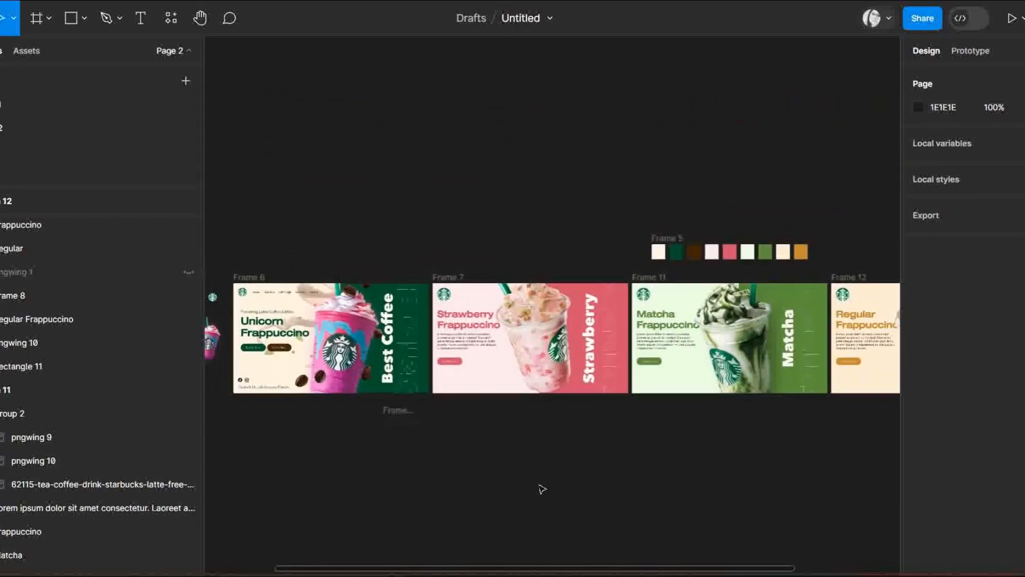
pyautogui.click(632, 311)
pyautogui.moveTo(538, 316); pyautogui.dragTo(340, 311)
pyautogui.moveTo(436, 427); pyautogui.dragTo(269, 440)
pyautogui.click(527, 478)
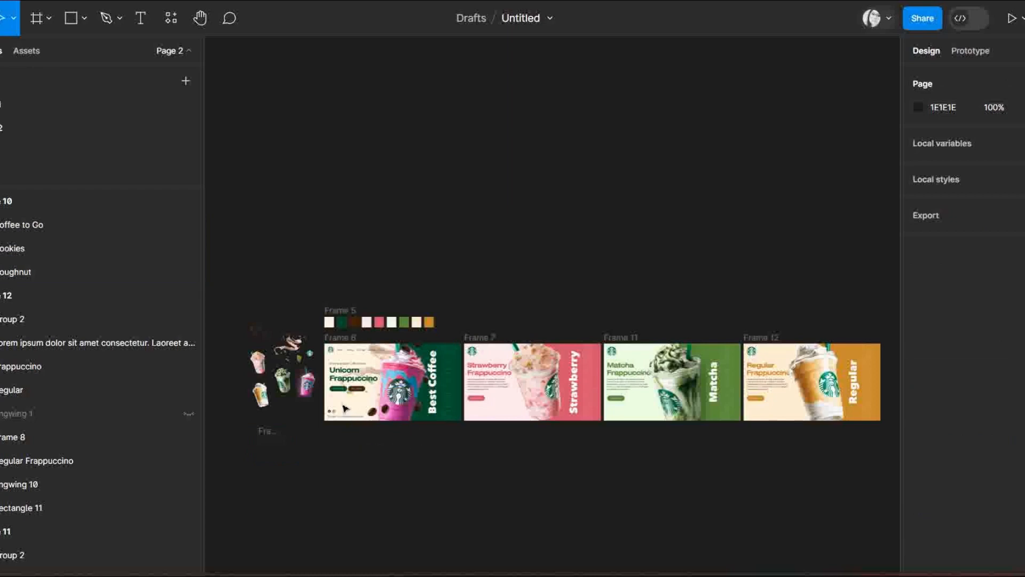
# Step: Link the View More button to the strawberry page on click, using Smart animate with the Gentle curve at 800ms
pyautogui.scroll(5, 344, 408)
pyautogui.click(380, 364)
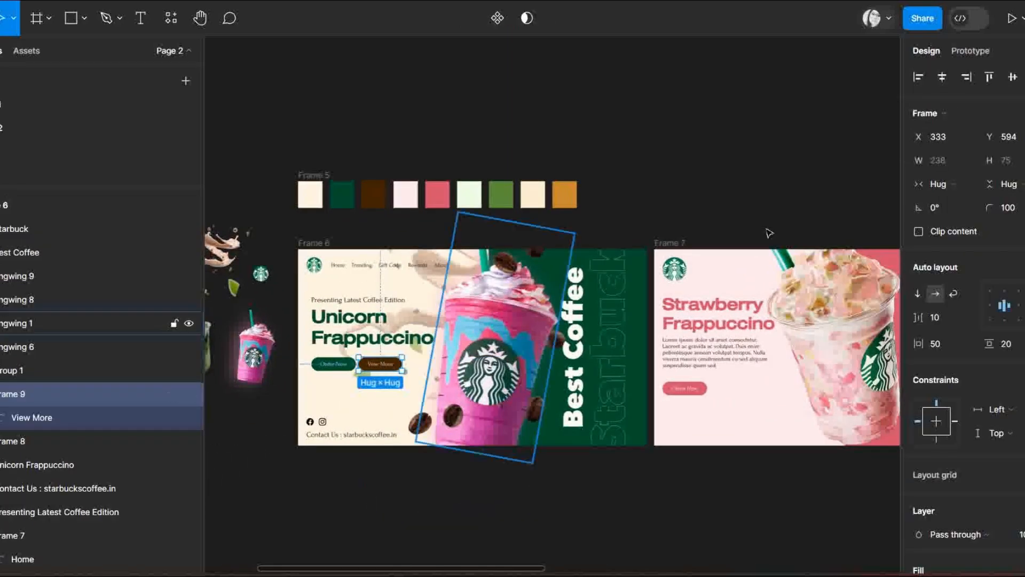
pyautogui.click(970, 51)
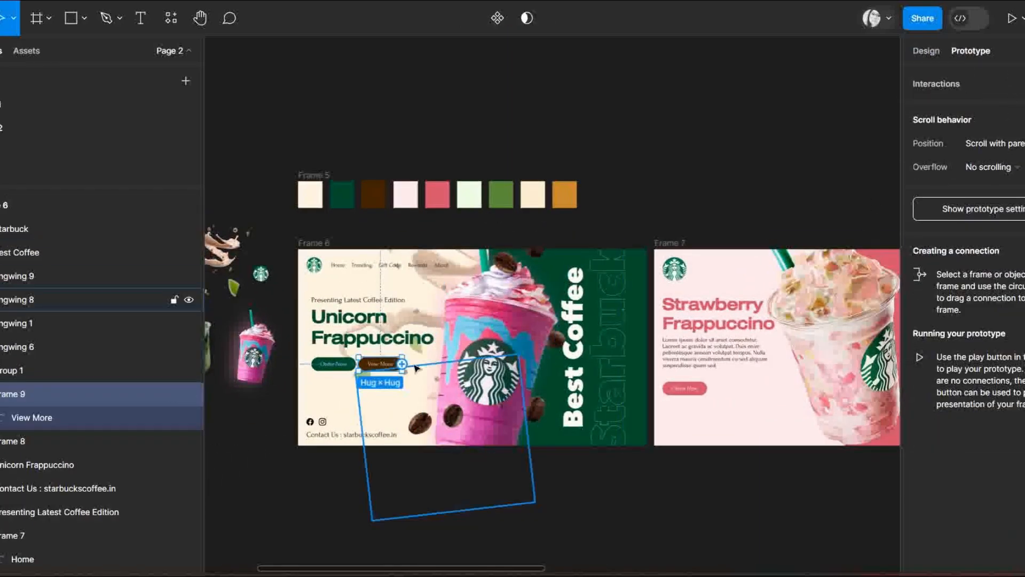
pyautogui.moveTo(402, 364); pyautogui.dragTo(662, 350)
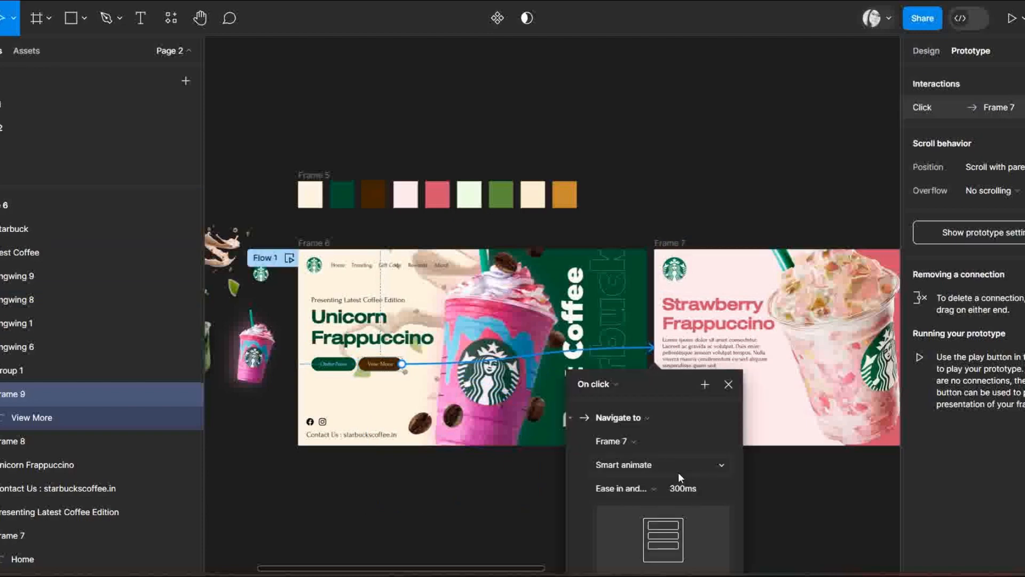
pyautogui.click(641, 489)
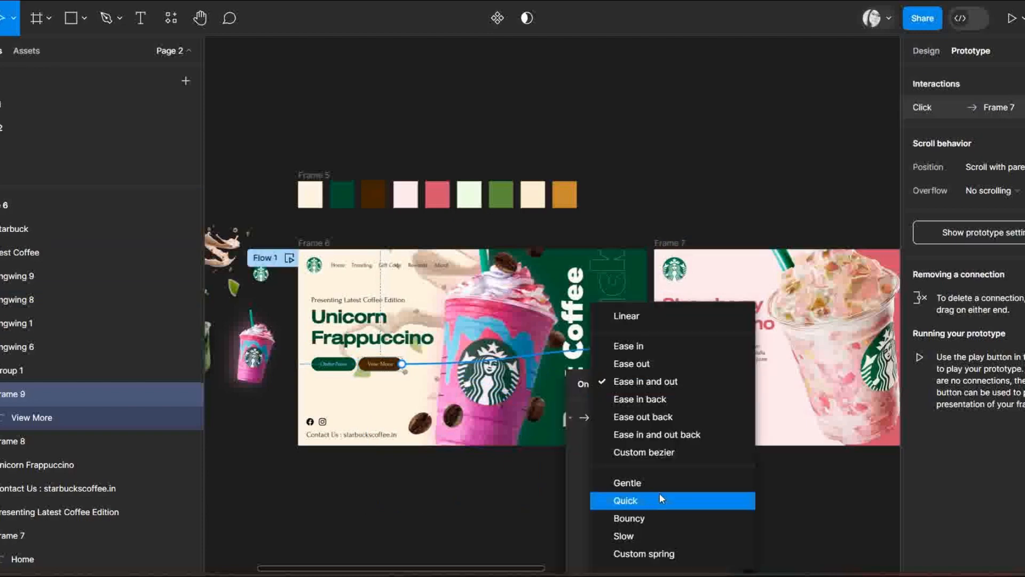
pyautogui.click(658, 479)
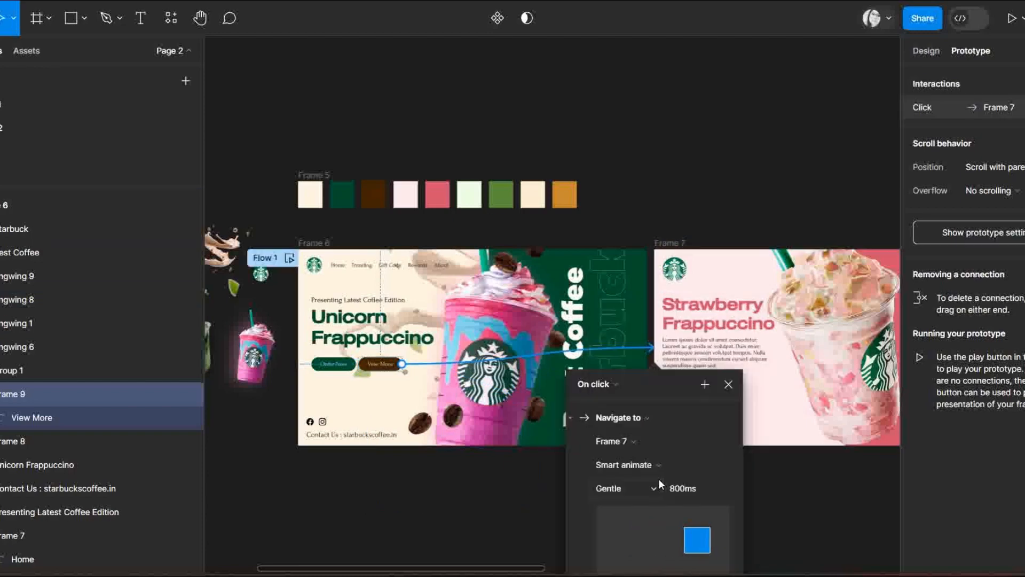
pyautogui.click(727, 384)
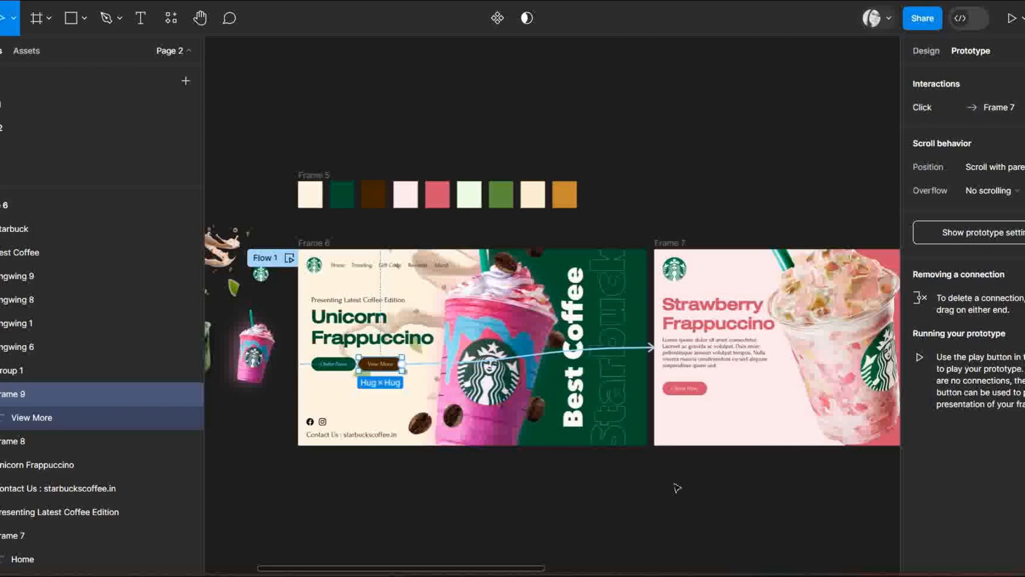
# Step: Link the strawberry page to the matcha page and the matcha page to the regular page with on-click navigation
pyautogui.hscroll(6, 677, 485)
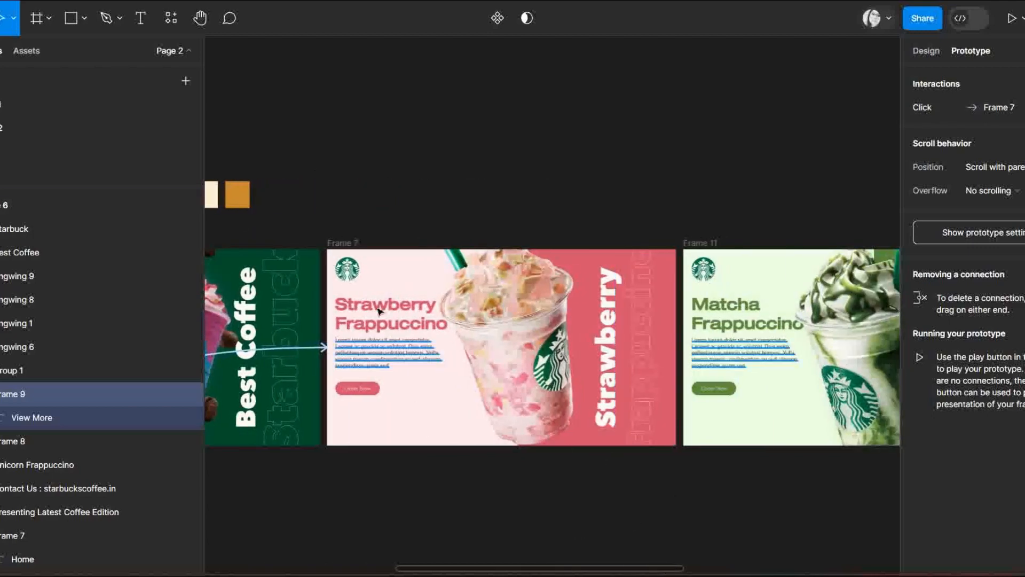
pyautogui.click(333, 243)
pyautogui.moveTo(676, 347); pyautogui.dragTo(712, 368)
pyautogui.moveTo(482, 568); pyautogui.dragTo(644, 567)
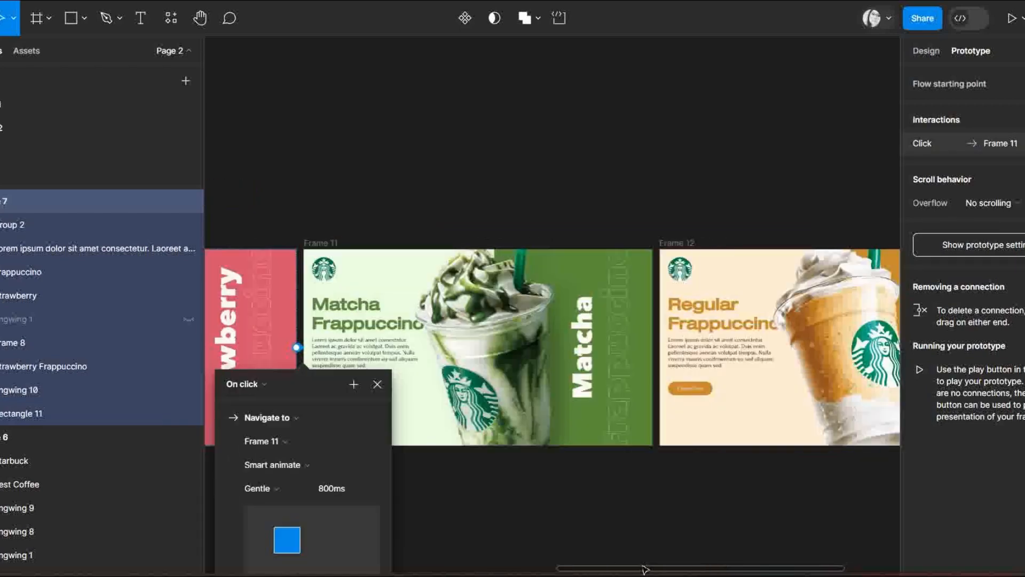
pyautogui.click(331, 242)
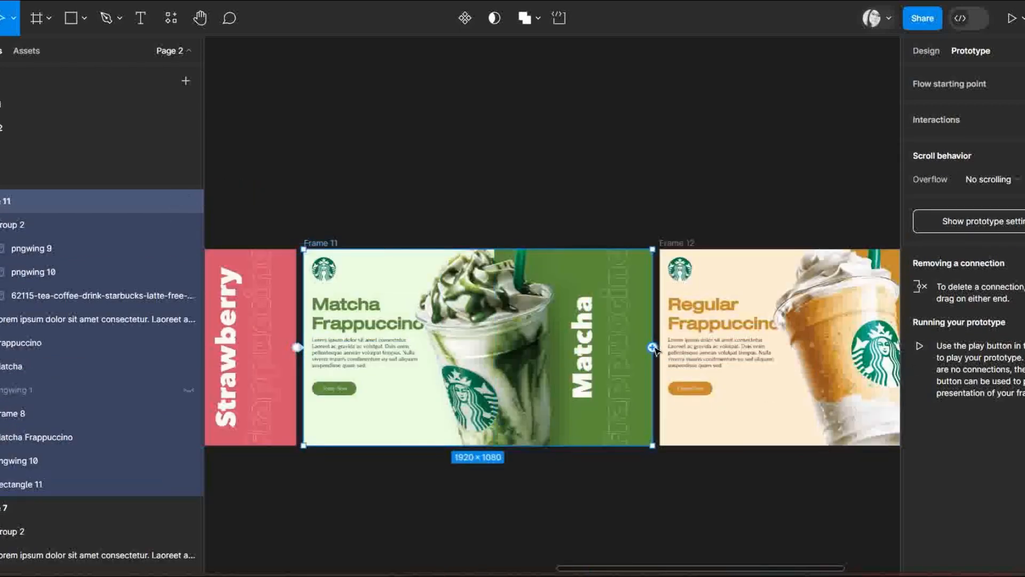
pyautogui.moveTo(653, 347); pyautogui.dragTo(675, 353)
# Step: Link the regular drink page back to the Unicorn Frappuccino page to close the prototype loop
pyautogui.moveTo(789, 566); pyautogui.dragTo(842, 564)
pyautogui.click(554, 241)
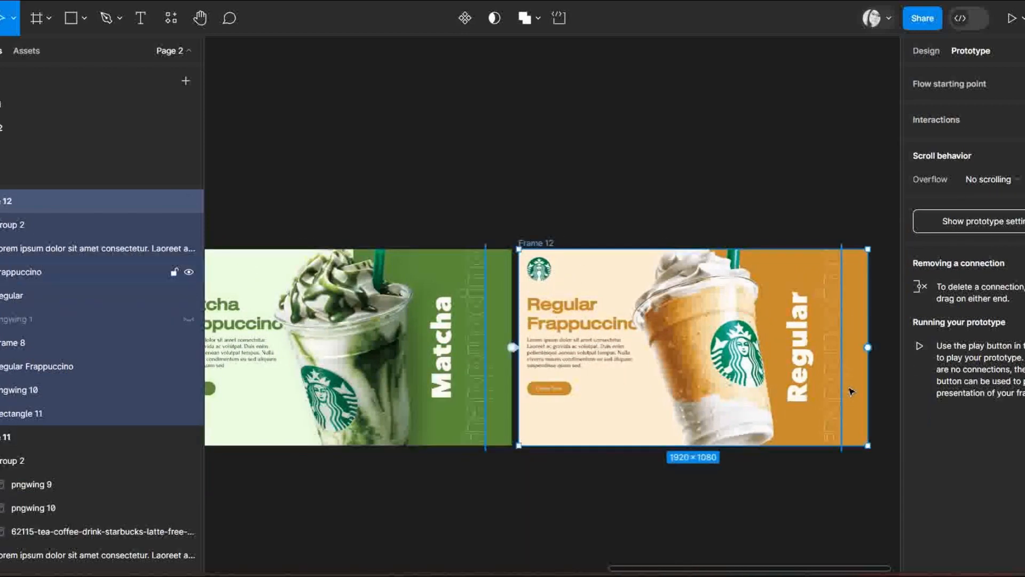
pyautogui.moveTo(867, 348); pyautogui.dragTo(582, 287)
pyautogui.click(739, 161)
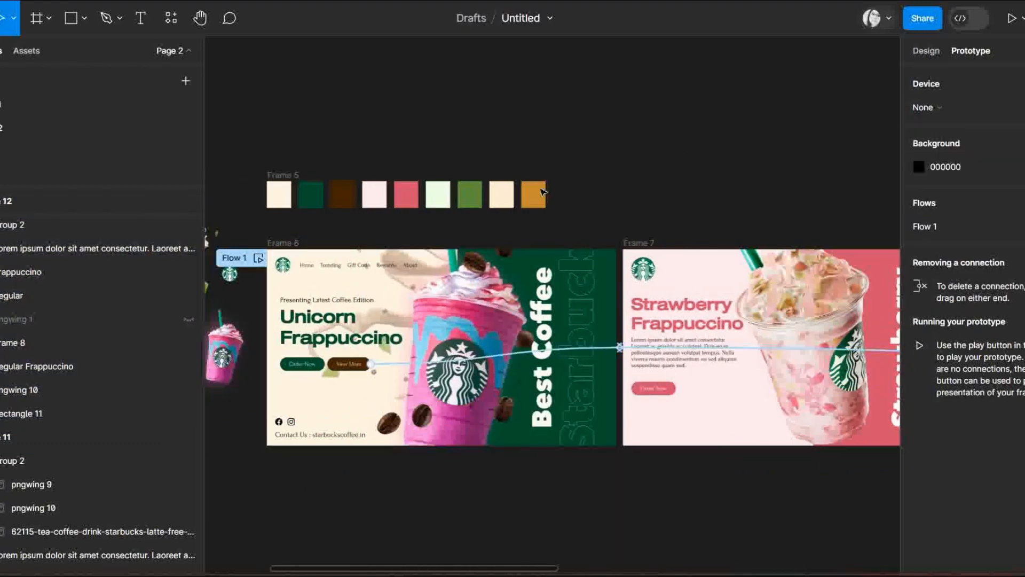
# Step: Play Flow 1, test the View More button, and return to the design file
pyautogui.click(261, 258)
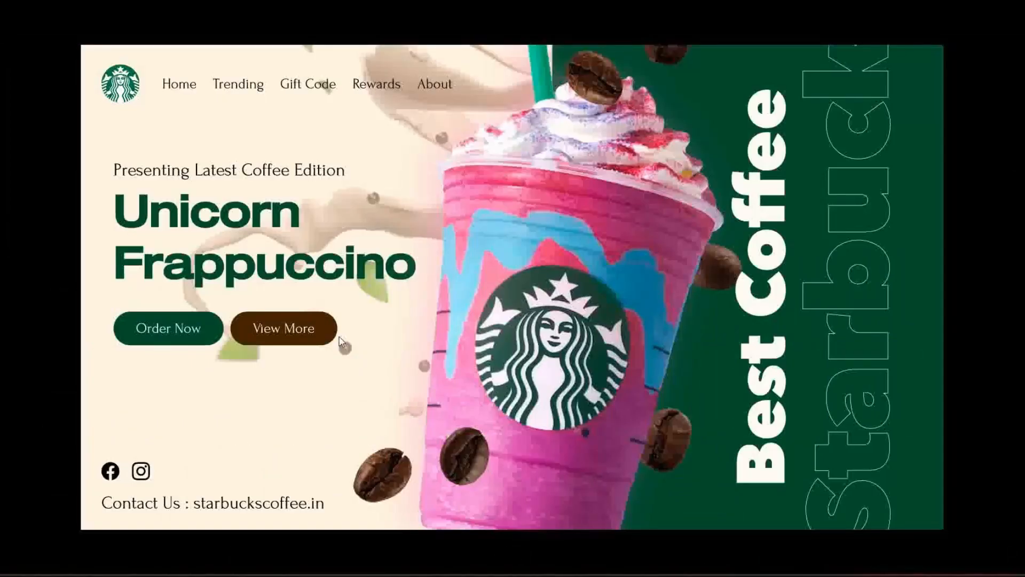
pyautogui.click(324, 330)
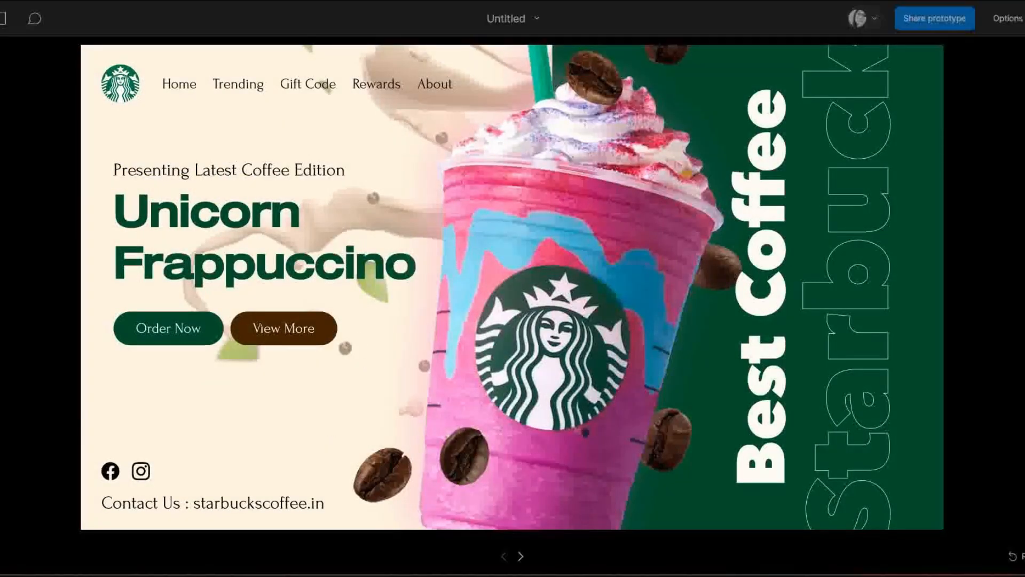
pyautogui.click(487, 2)
# Step: Rename the Order Now button's layer on the Unicorn Frappuccino page to "Frame 81"
pyautogui.click(932, 52)
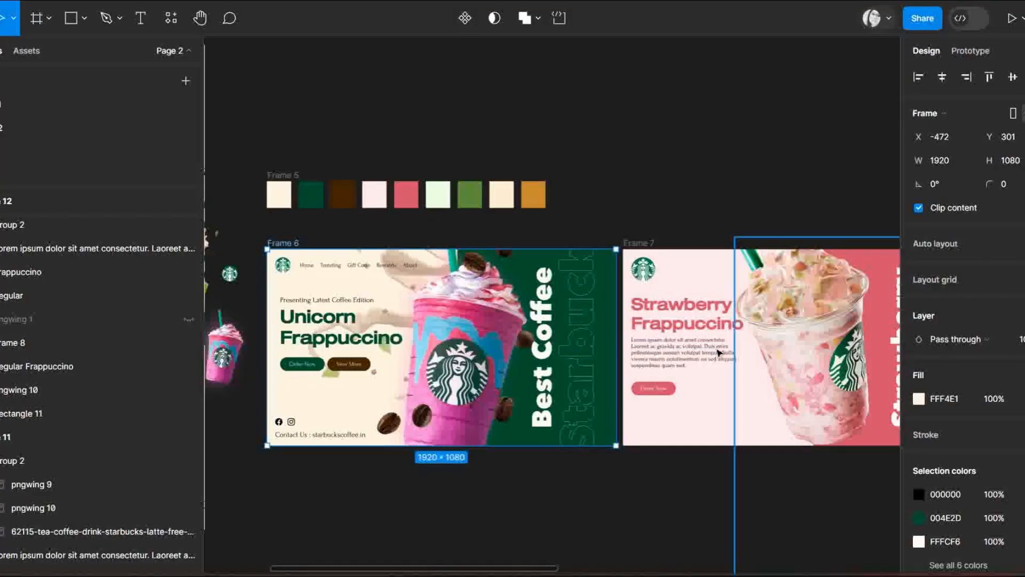
pyautogui.click(668, 395)
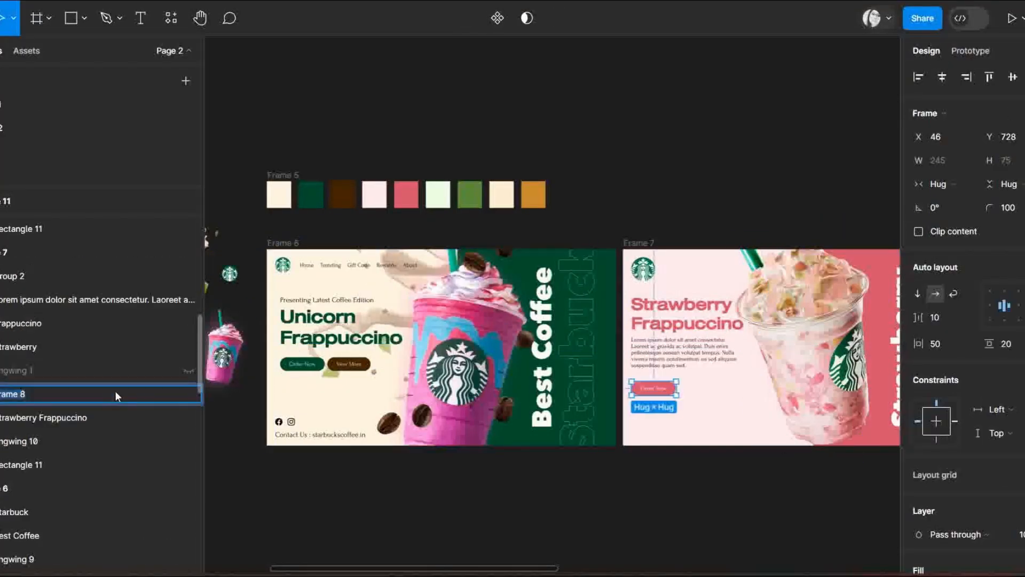
pyautogui.click(307, 516)
pyautogui.click(162, 397)
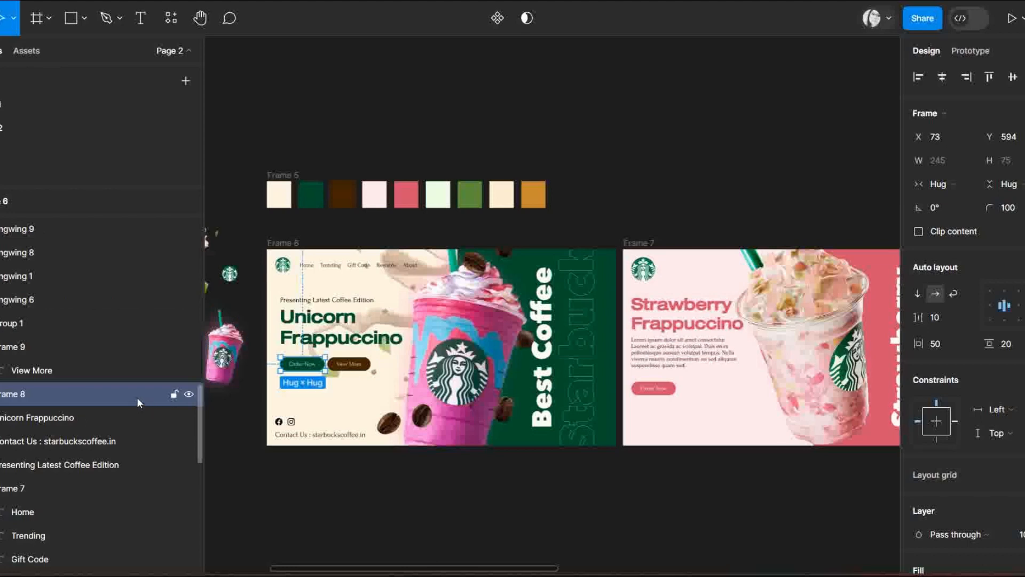
pyautogui.doubleClick(137, 397)
pyautogui.write('1')
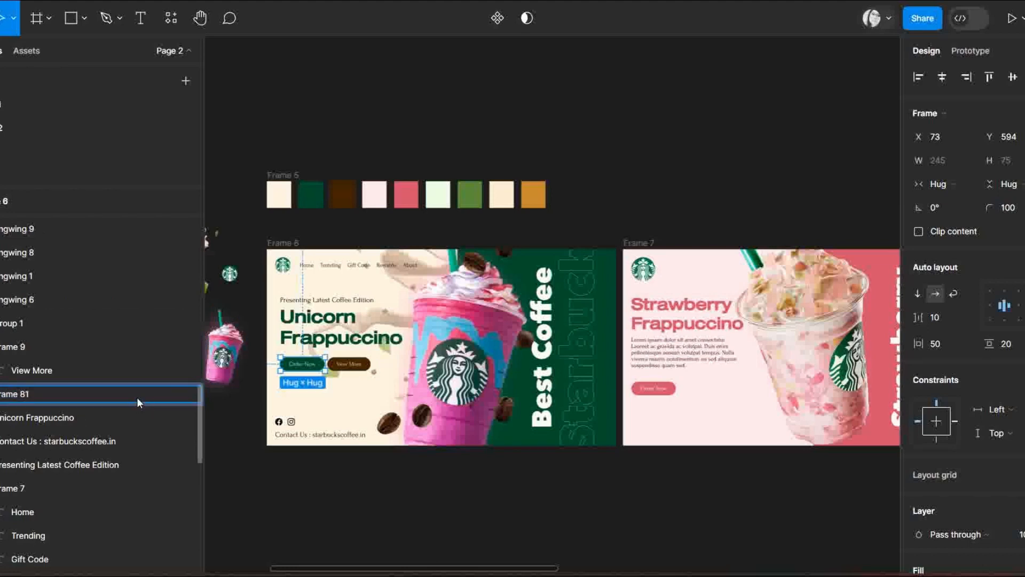
pyautogui.press('Return')
pyautogui.click(446, 493)
# Step: Test the View More transition again in the prototype preview and close the preview
pyautogui.hotkey('ctrl', 'Tab')
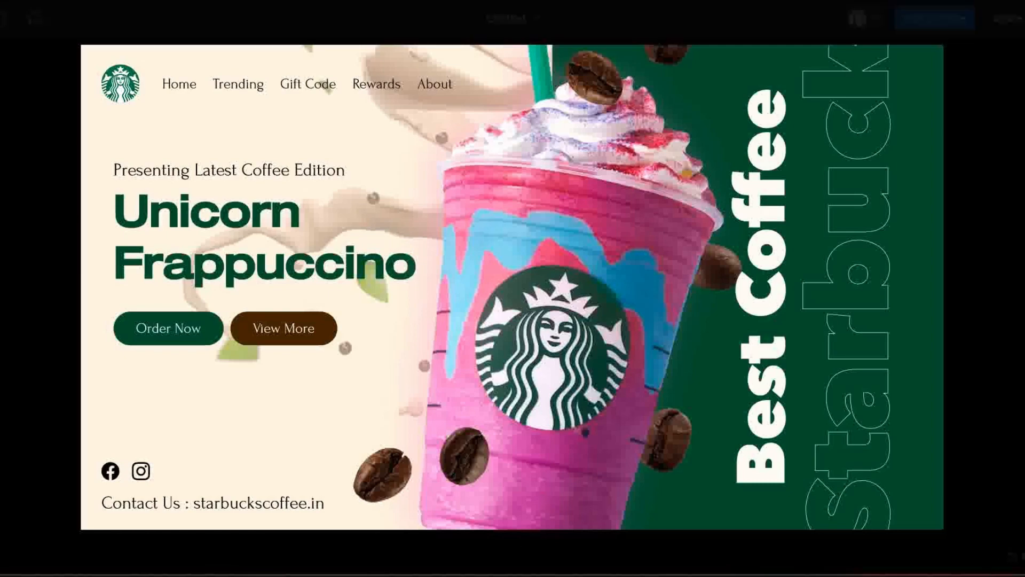
pyautogui.click(309, 338)
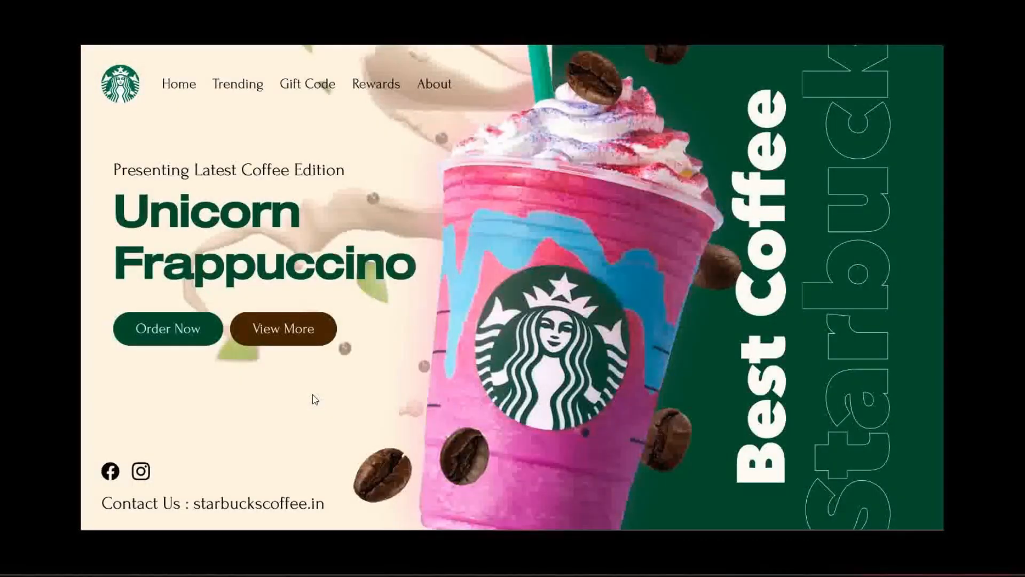
pyautogui.click(277, 327)
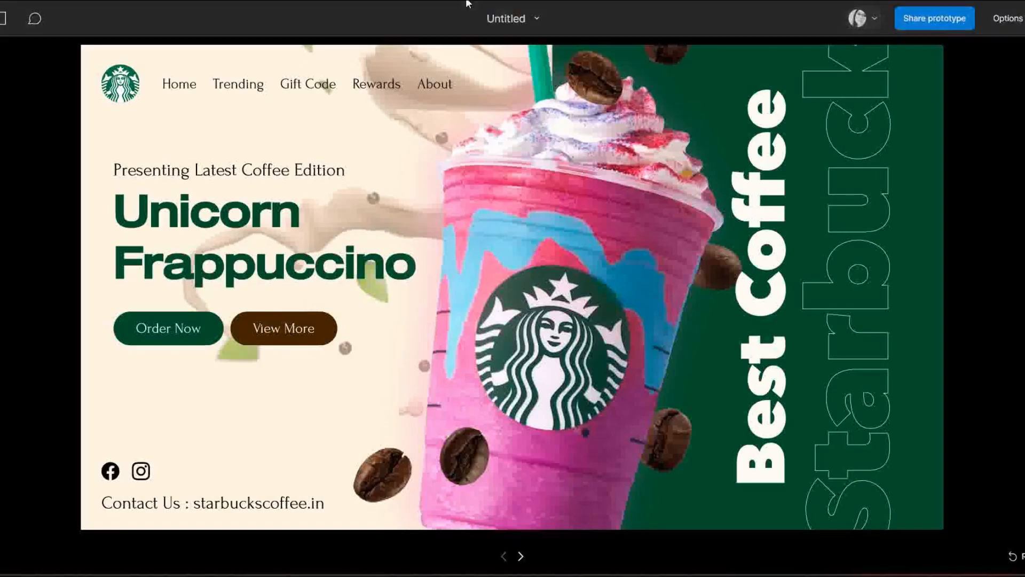
pyautogui.hotkey('ctrl', 'w')
pyautogui.click(331, 319)
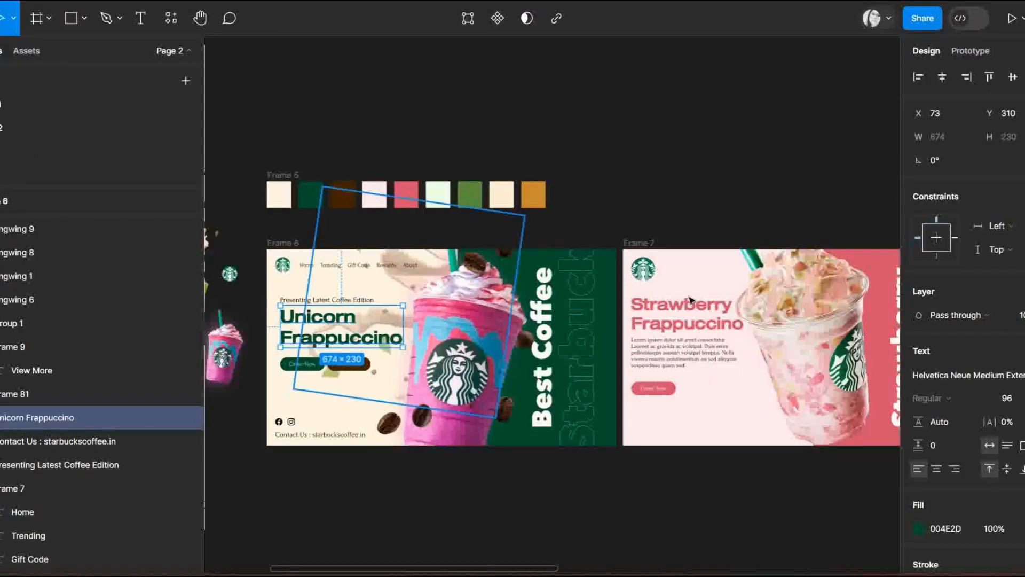
pyautogui.click(708, 308)
pyautogui.click(766, 150)
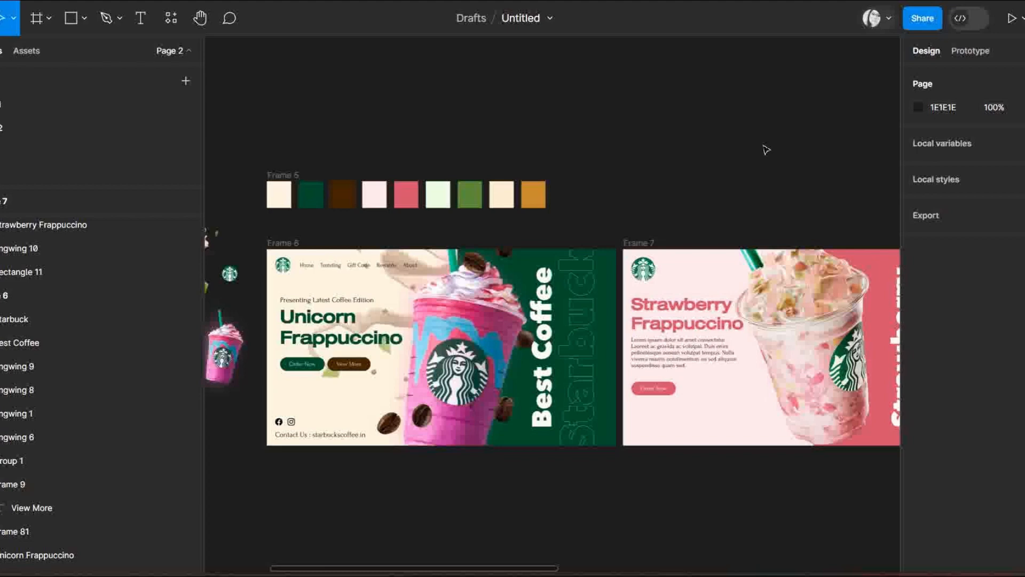
# Step: Change the animation of the View More button's link to the strawberry page to Dissolve
pyautogui.click(107, 295)
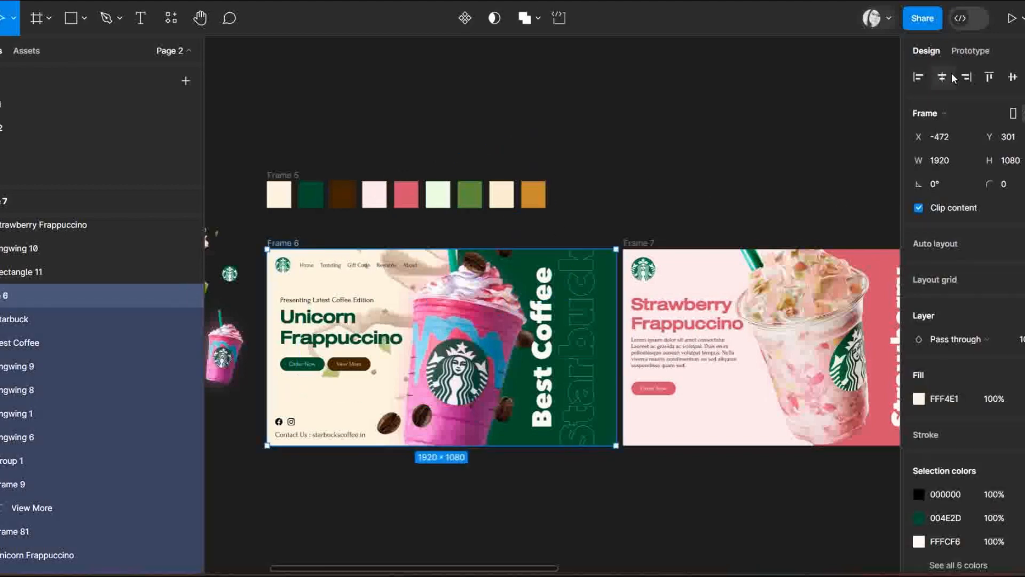
pyautogui.click(971, 52)
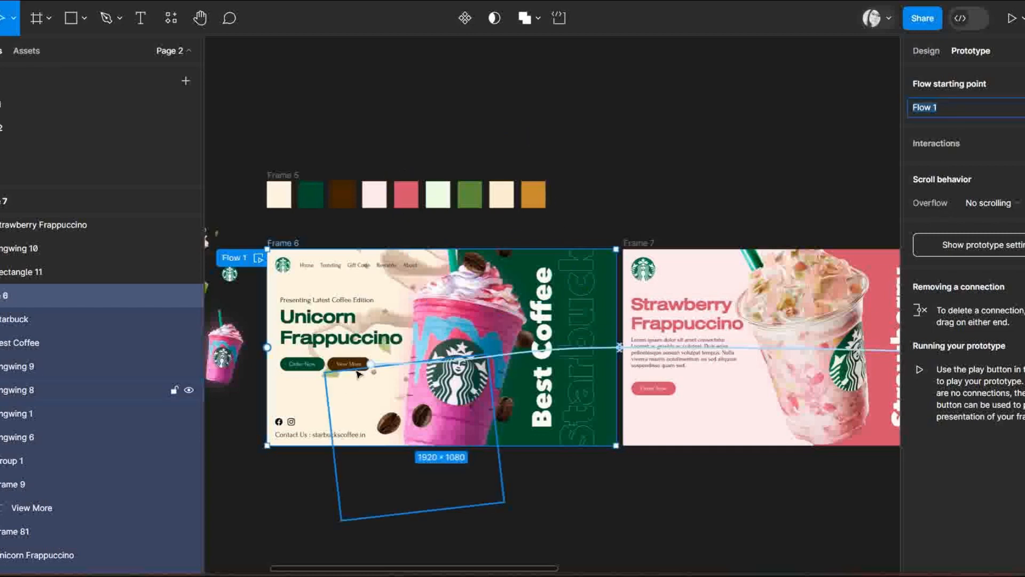
pyautogui.click(382, 364)
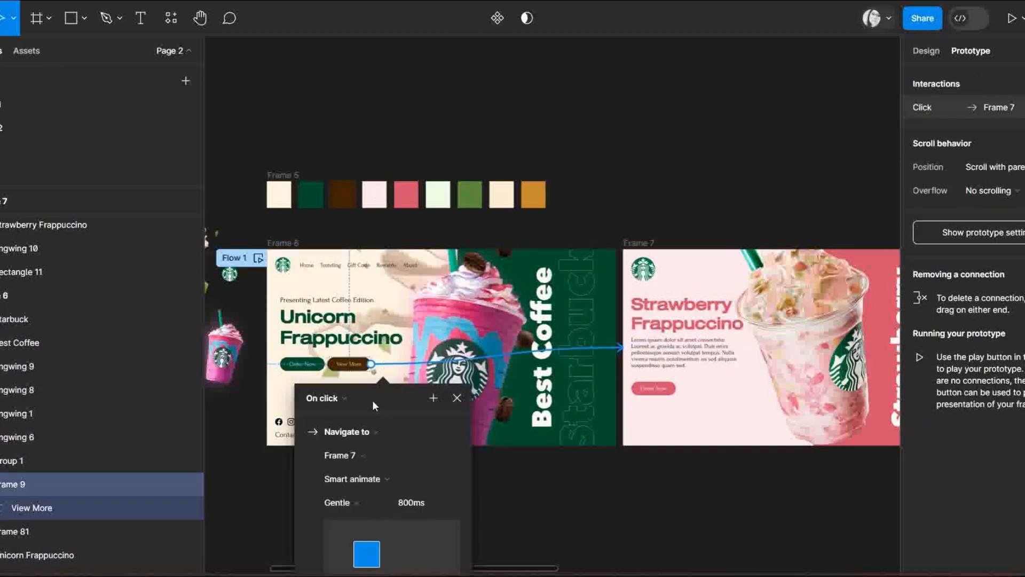
pyautogui.rightClick(589, 200)
pyautogui.press('Escape')
pyautogui.moveTo(376, 401); pyautogui.dragTo(550, 252)
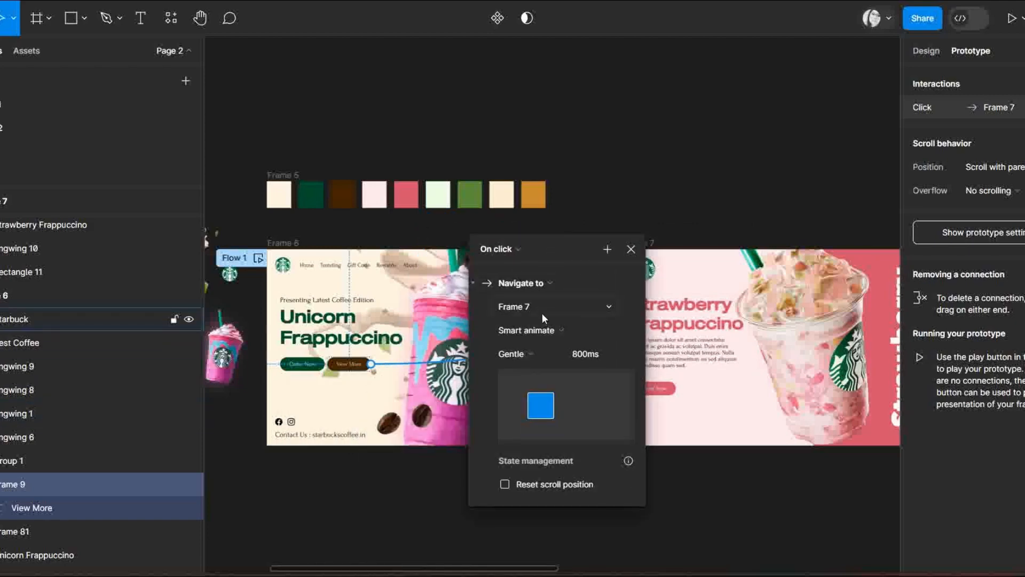
pyautogui.click(550, 331)
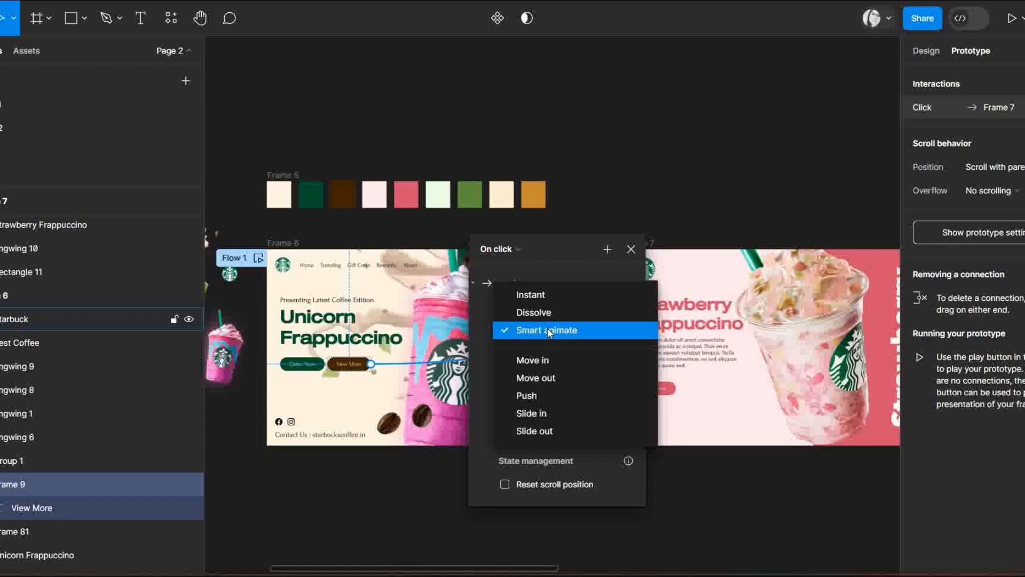
pyautogui.click(547, 314)
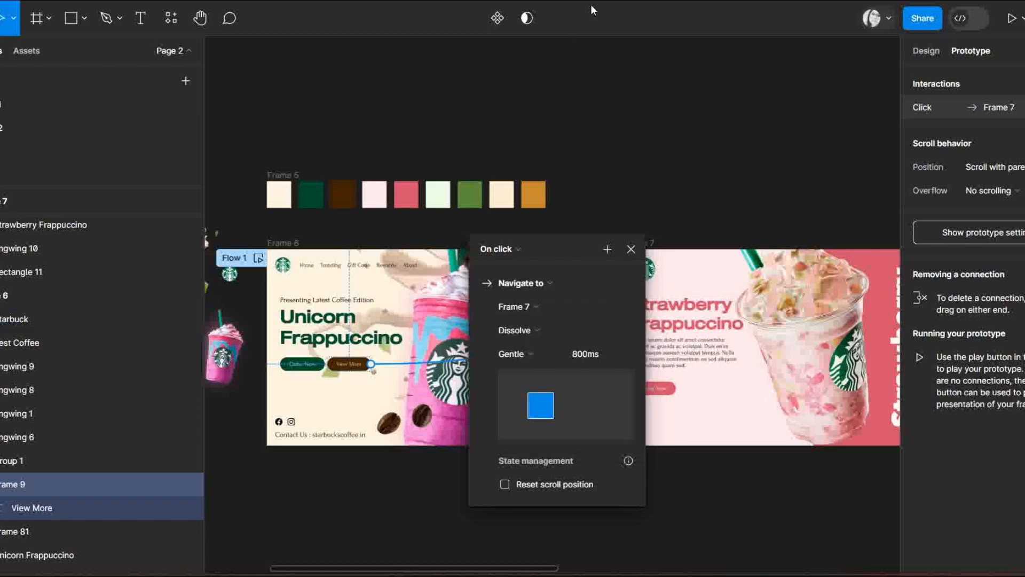
# Step: Preview the View More link with its Dissolve animation and return to the design file
pyautogui.click(586, 0)
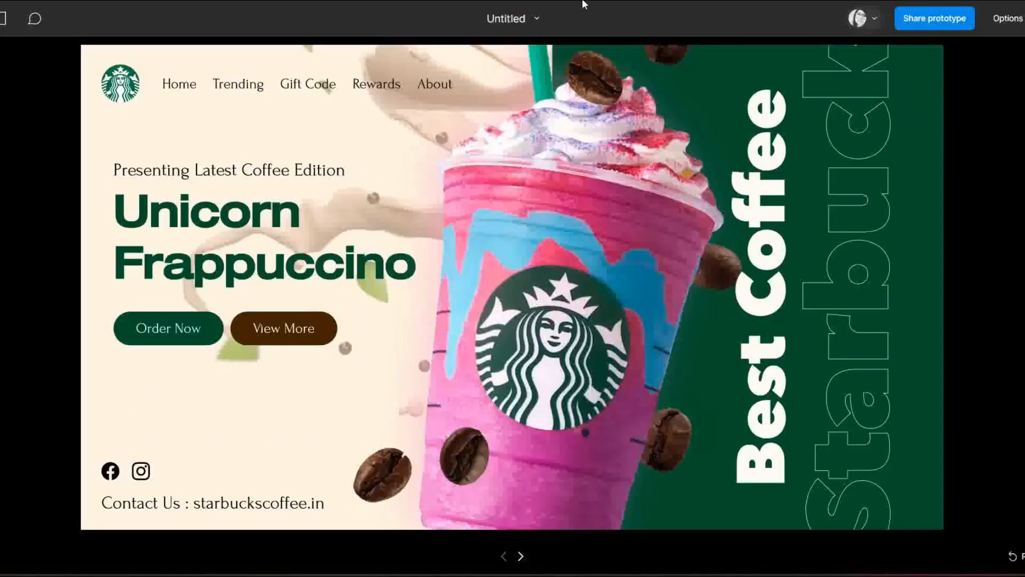
pyautogui.click(308, 326)
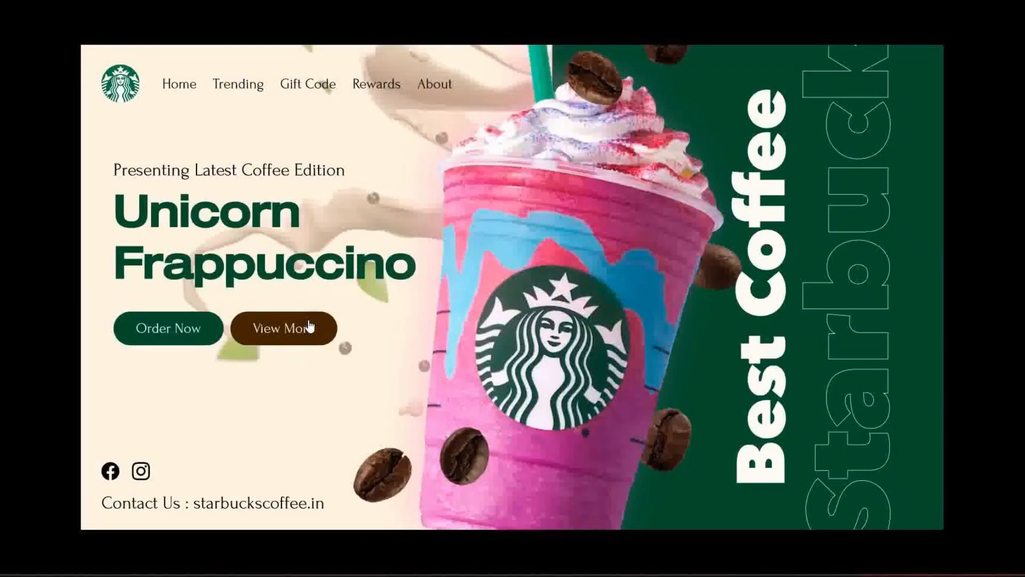
pyautogui.press('Escape')
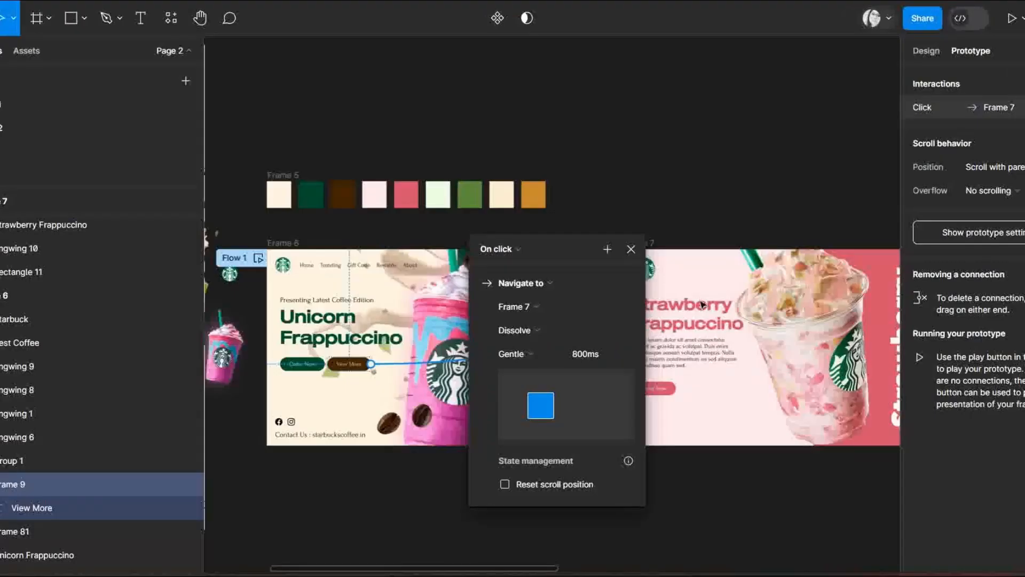
# Step: Close the interaction settings and examine the strawberry, matcha and regular drink pages on the canvas
pyautogui.click(631, 250)
pyautogui.click(926, 49)
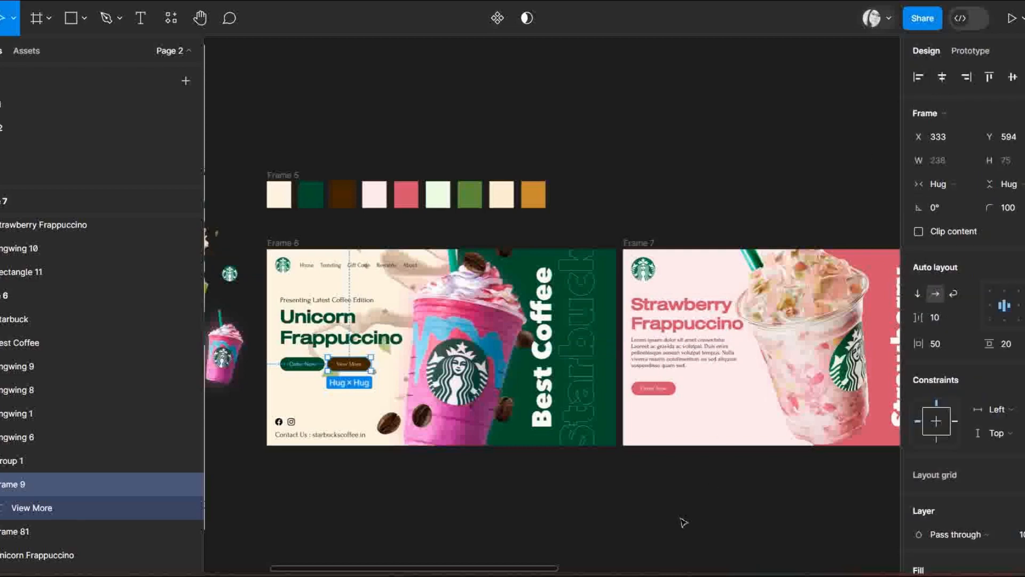
pyautogui.moveTo(540, 569); pyautogui.dragTo(698, 570)
pyautogui.hscroll(4, 790, 556)
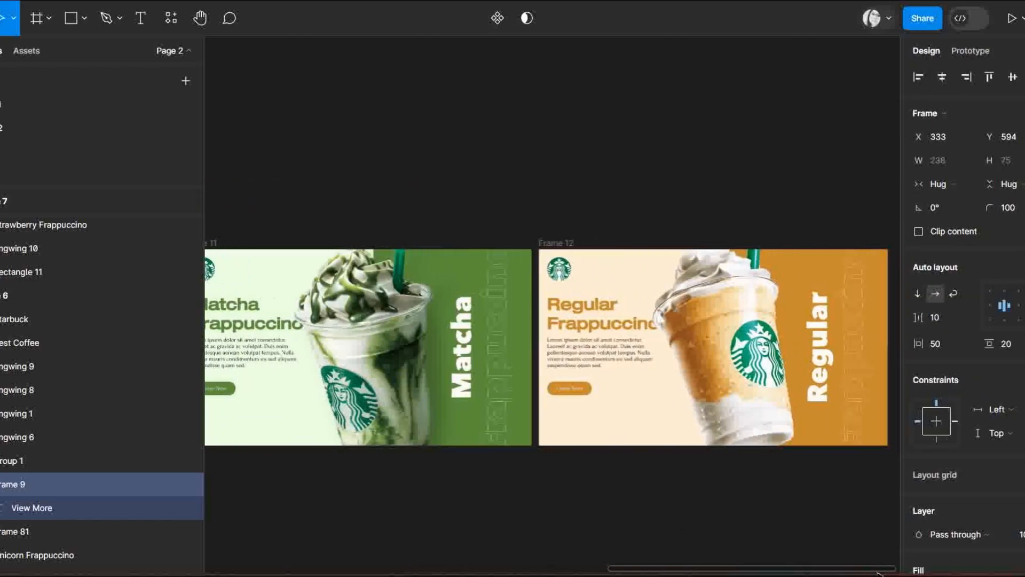
pyautogui.hscroll(-10, 641, 566)
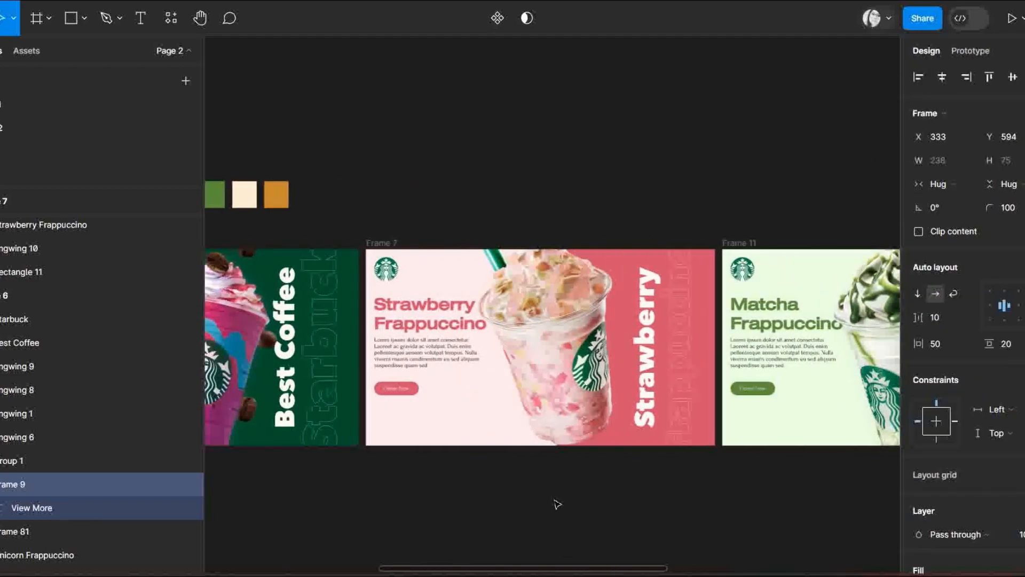
pyautogui.scroll(5, 557, 504)
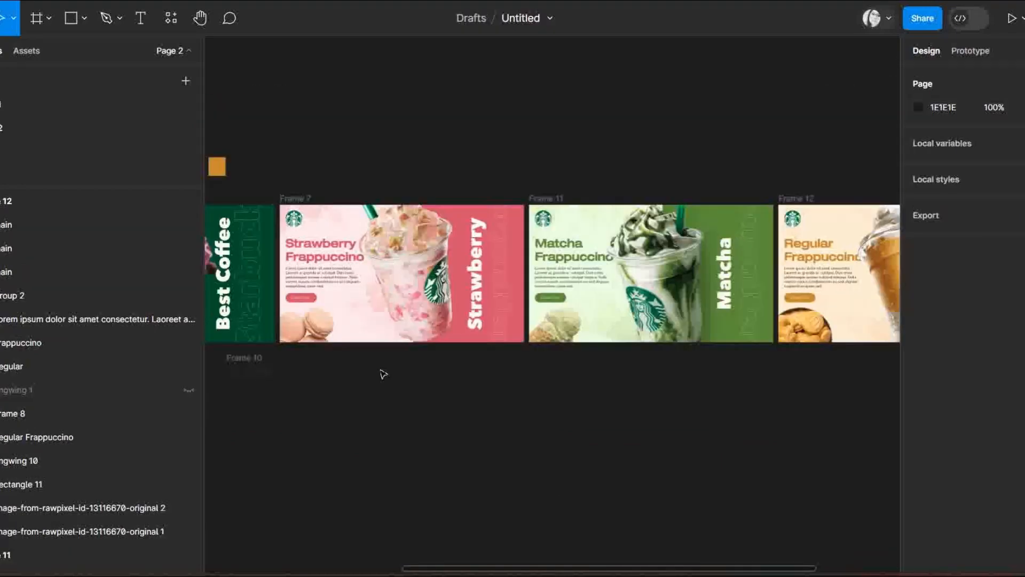
pyautogui.scroll(5, 283, 209)
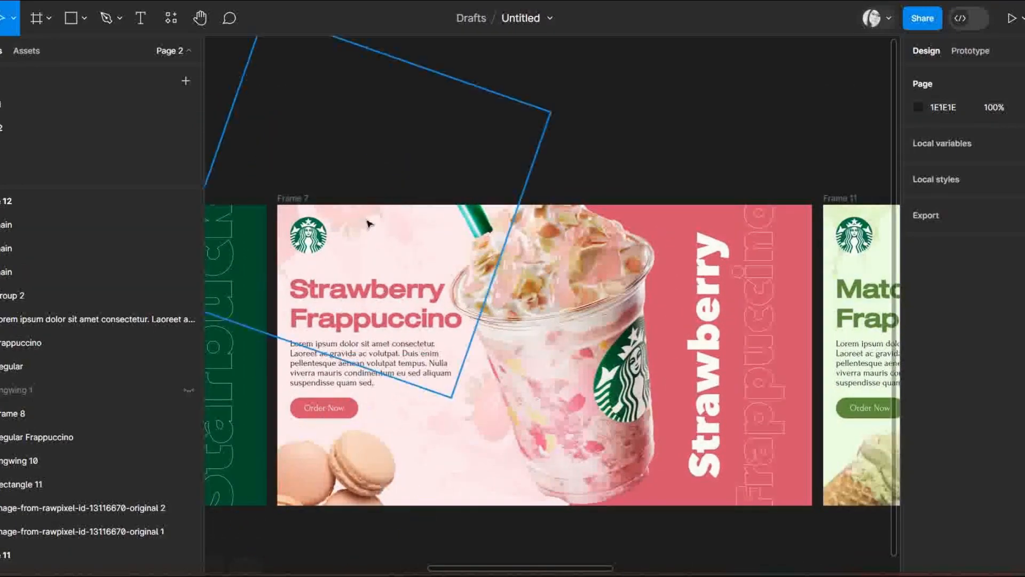
pyautogui.moveTo(437, 571); pyautogui.dragTo(693, 513)
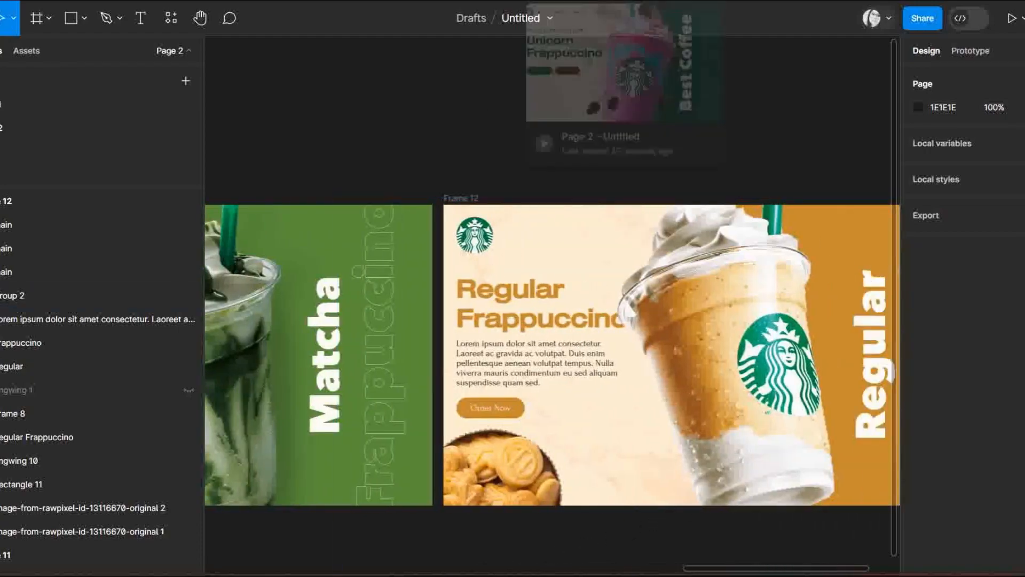
# Step: Switch to the prototype preview and follow View More from the Unicorn Frappuccino page to the strawberry page
pyautogui.click(595, 1)
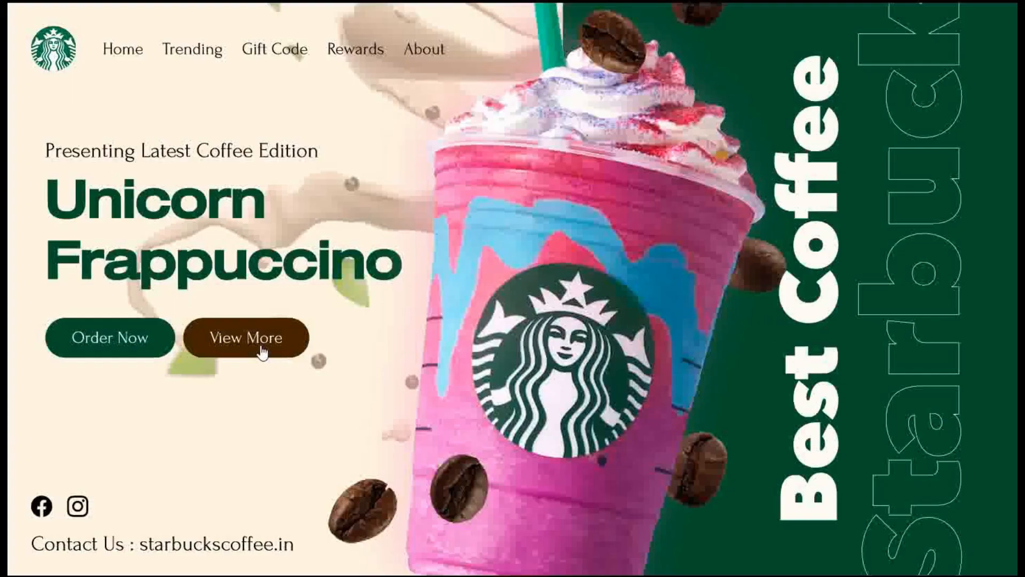
pyautogui.click(262, 352)
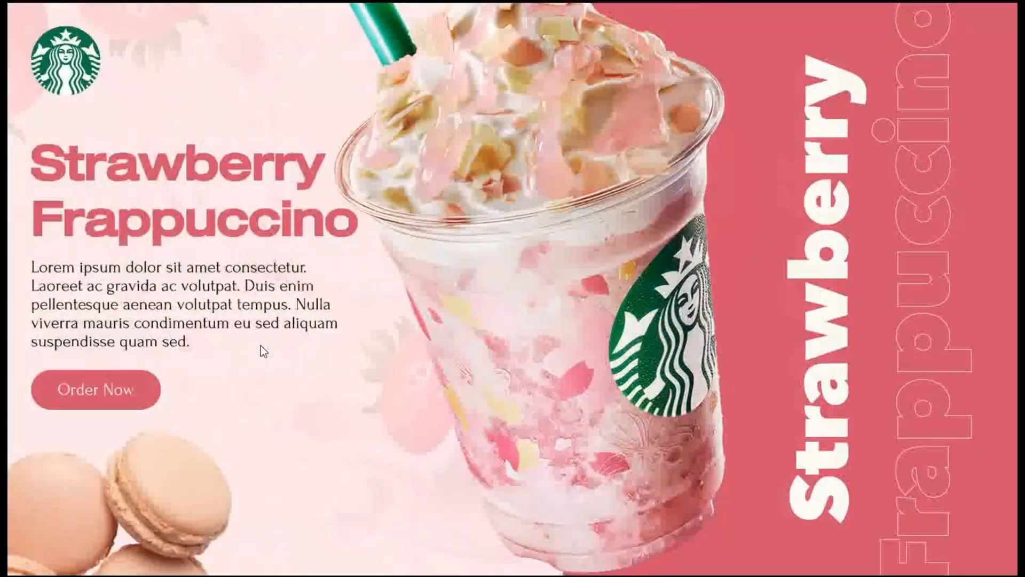